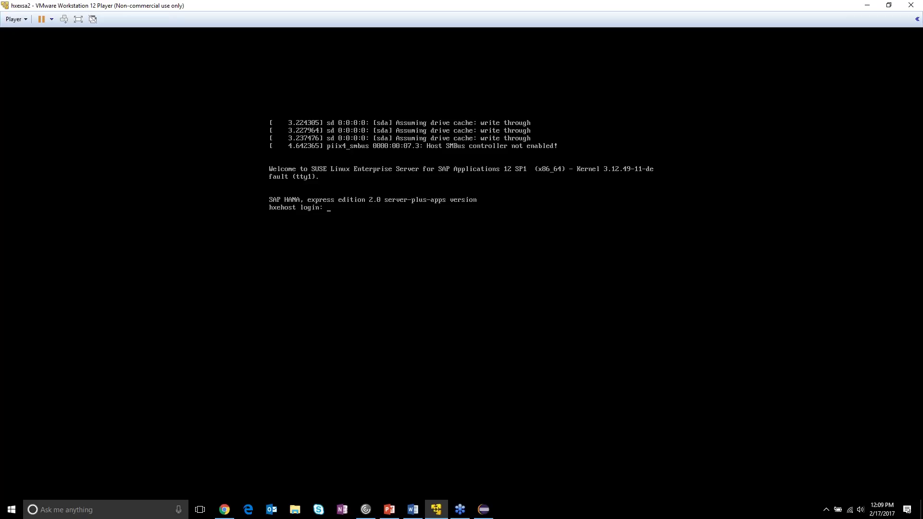
- Bring the HANA Express Setup Guide document to the front
{"action": "left_click", "coordinate": [412, 510]}
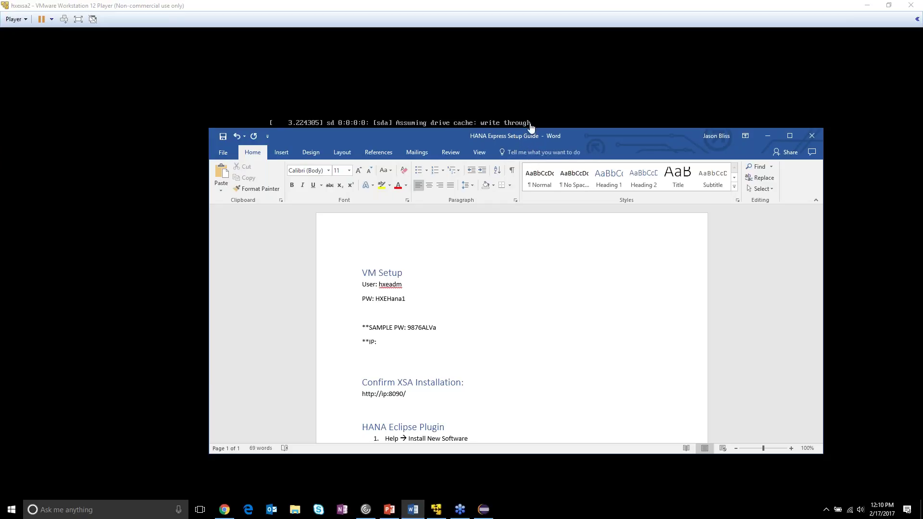
- Snap the setup guide to the left half of the screen, with the VM window on the right
{"action": "left_click_drag", "start_coordinate": [527, 138], "coordinate": [1, 159]}
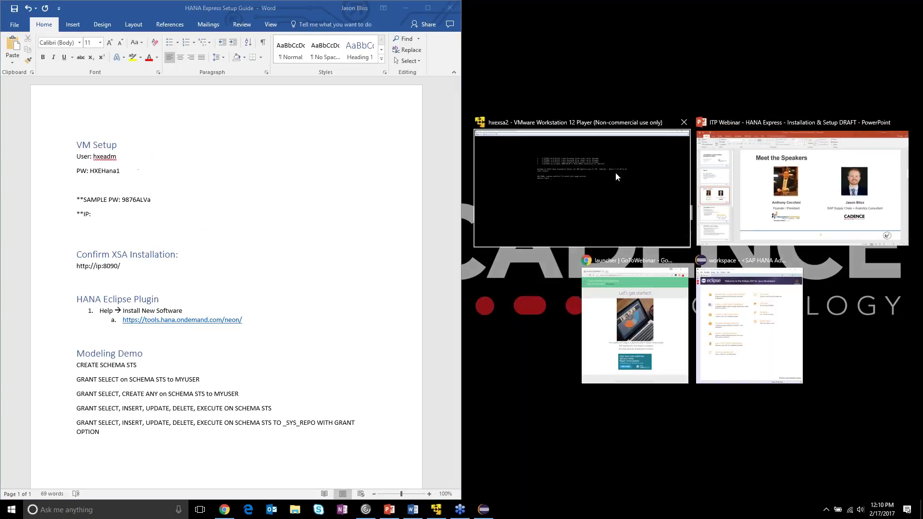
{"action": "left_click", "coordinate": [615, 172]}
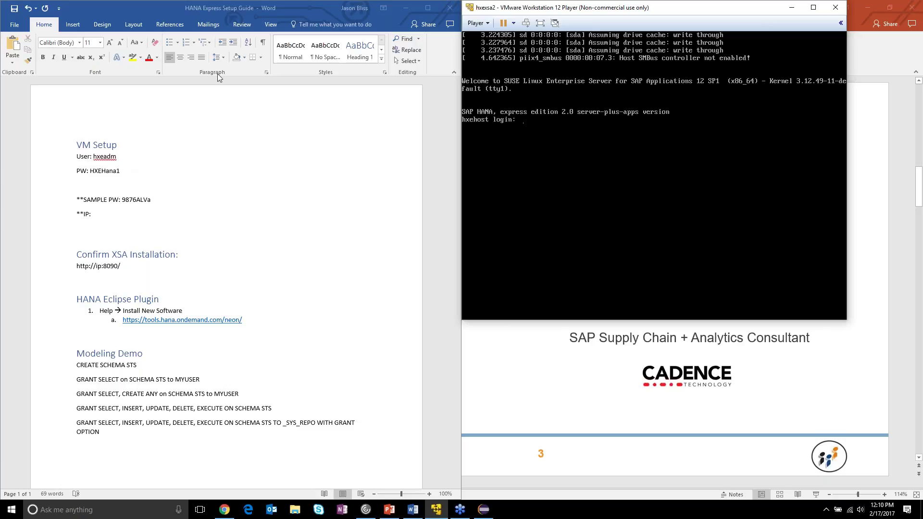
- Log in to the hxehost VM console with the user name hxeadm
{"action": "left_click", "coordinate": [643, 138]}
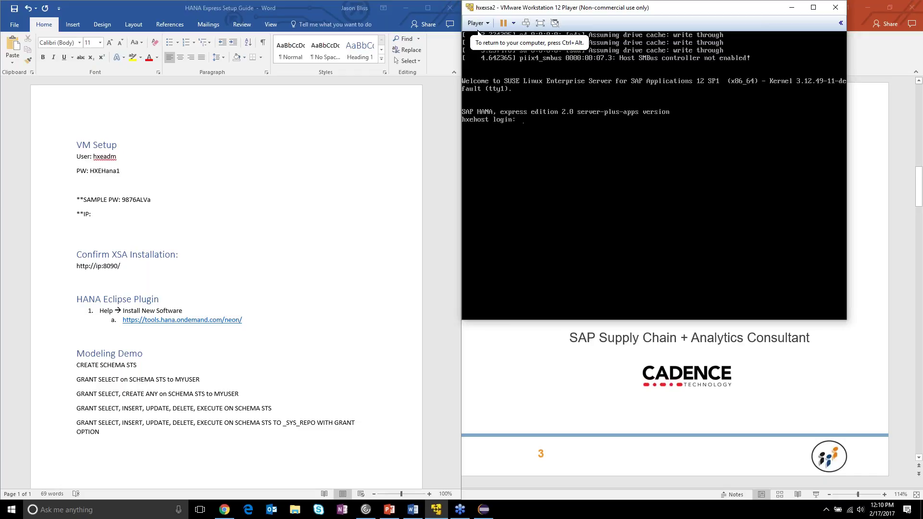
{"action": "type", "text": "hxeadm"}
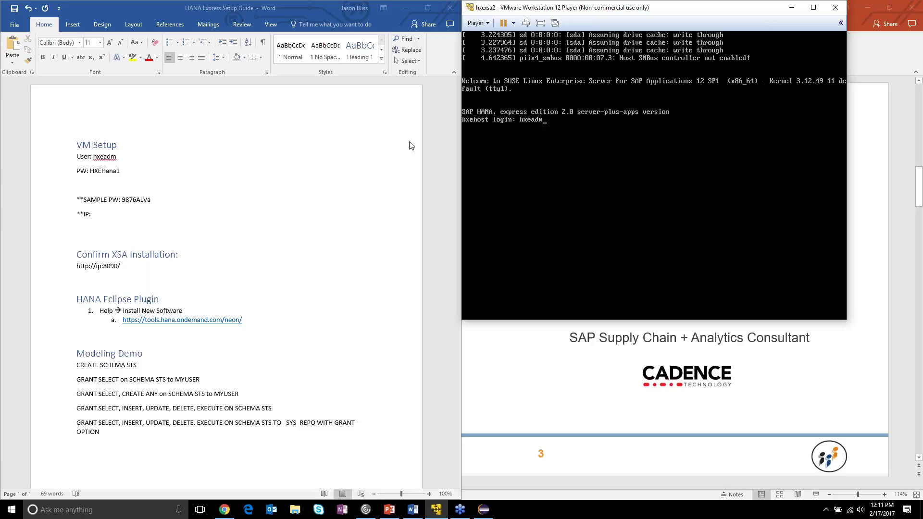
{"action": "left_click", "coordinate": [556, 135]}
{"action": "type", "text": "hxeadm"}
{"action": "key", "text": "Return"}
{"action": "key", "text": "Return"}
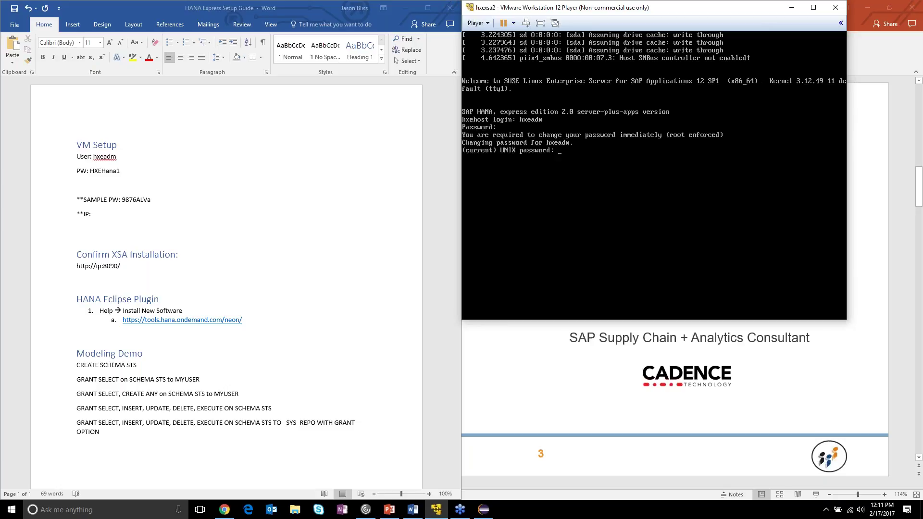
- Submit the current UNIX password to finish changing the hxeadm password
{"action": "key", "text": "Return"}
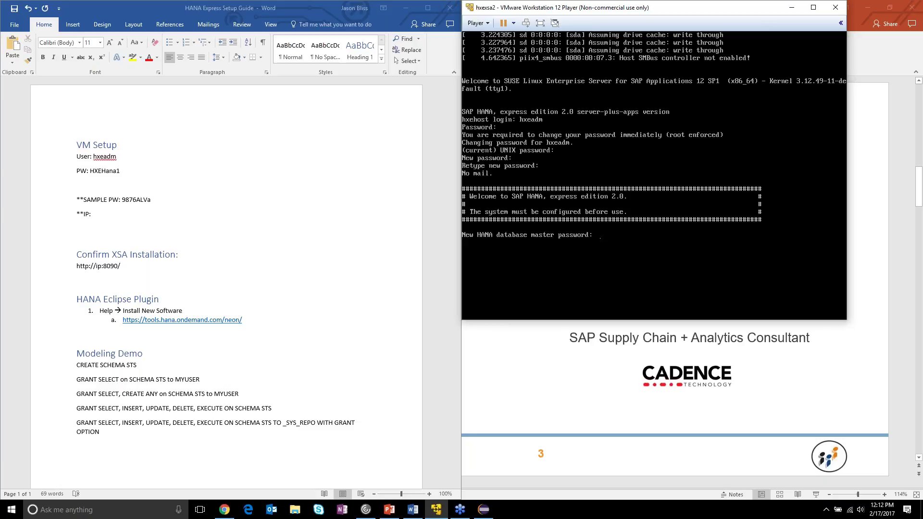
- Set and confirm the HANA master password, answer N to proxy, then Y to proceed
{"action": "key", "text": "Return"}
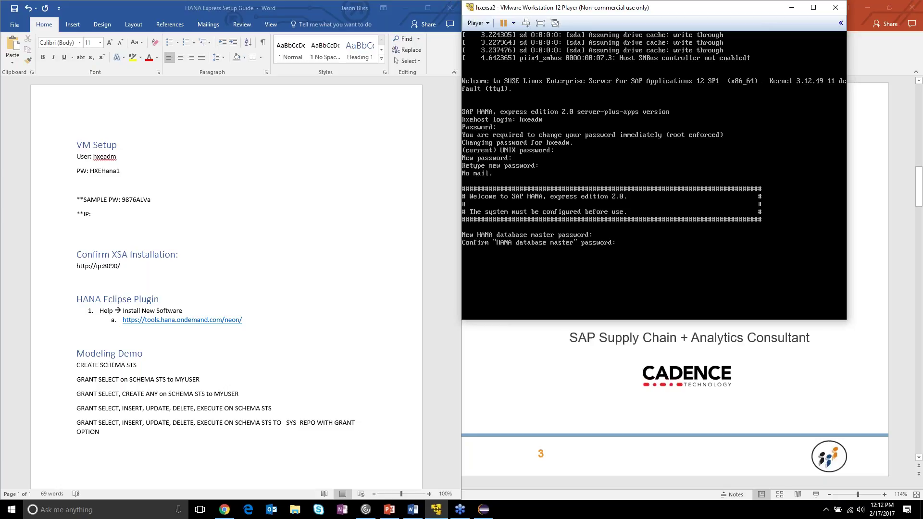
{"action": "key", "text": "Return"}
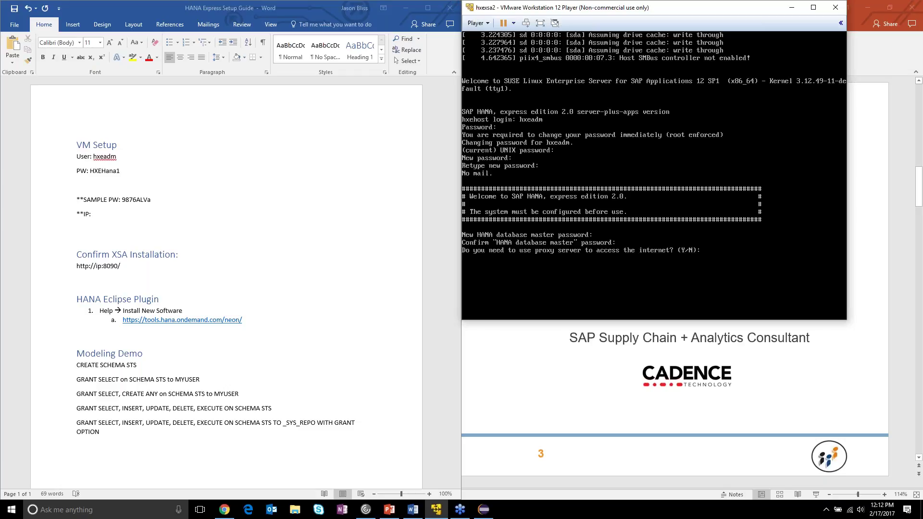
{"action": "type", "text": "N"}
{"action": "key", "text": "Return"}
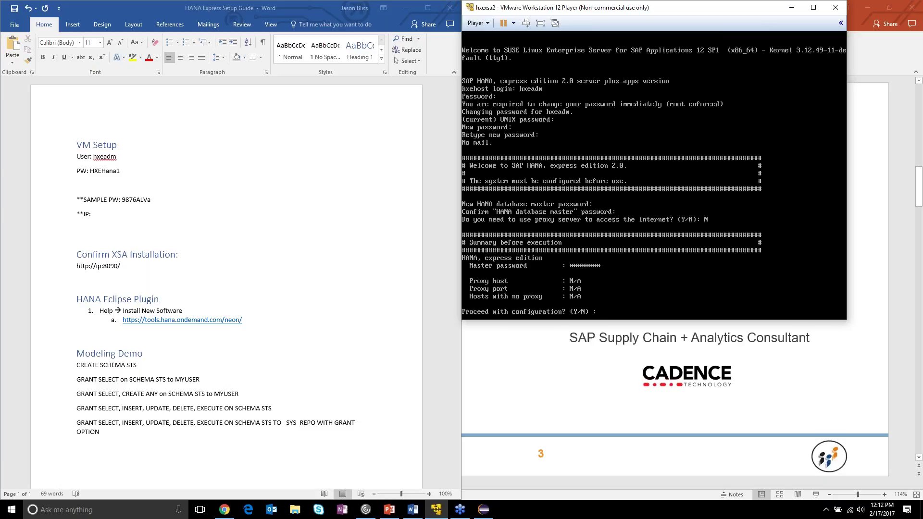
{"action": "type", "text": "Y"}
{"action": "key", "text": "Return"}
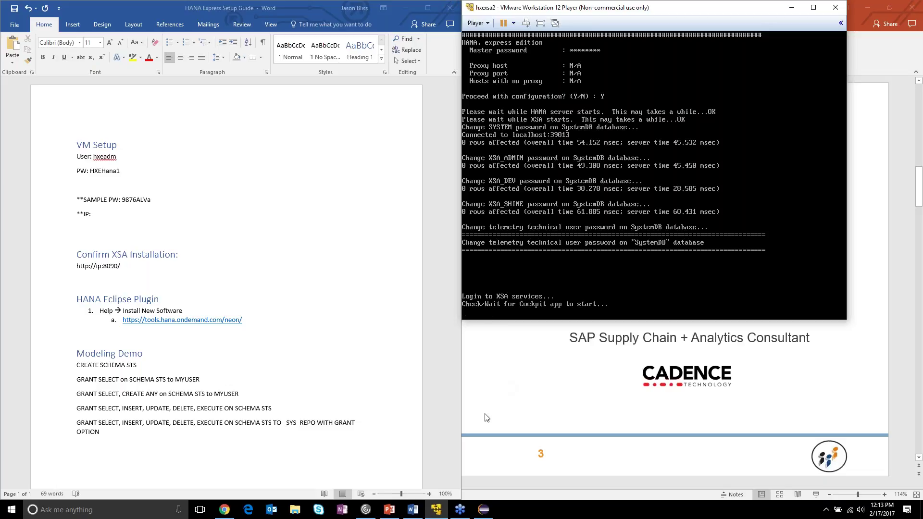
- Present slide 4, SAP HANA 2 Overview, of the webinar deck full screen
{"action": "left_click", "coordinate": [390, 510]}
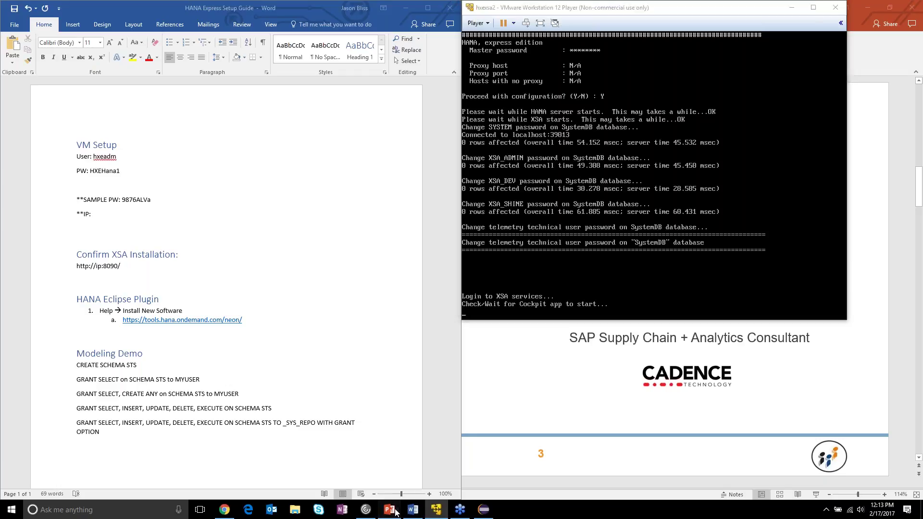
{"action": "left_click", "coordinate": [102, 364]}
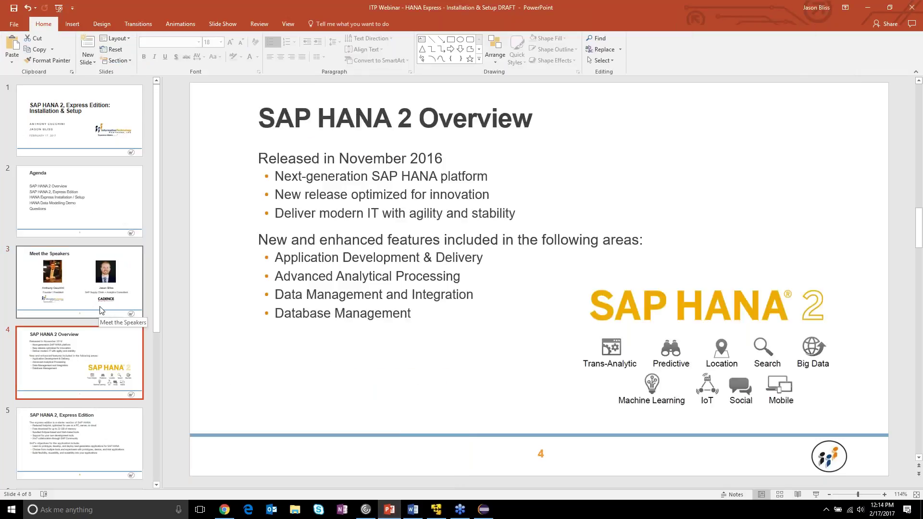
{"action": "left_click", "coordinate": [816, 495]}
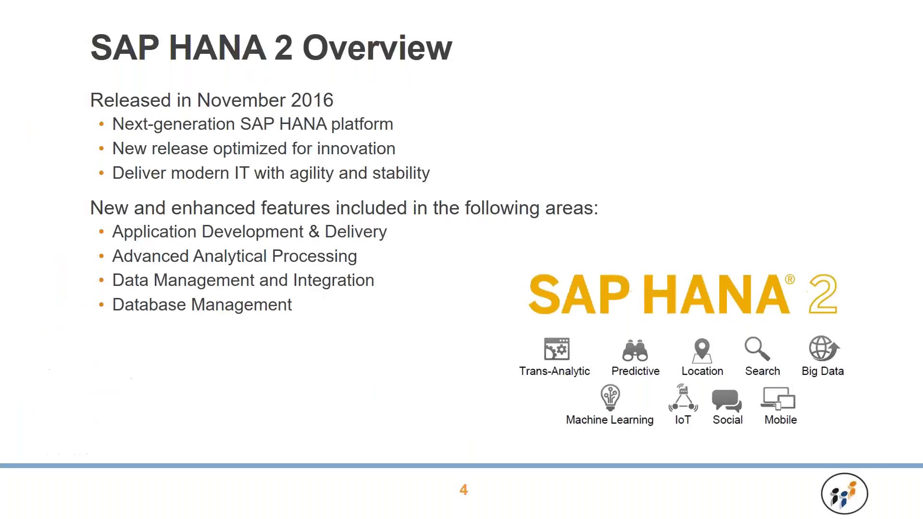
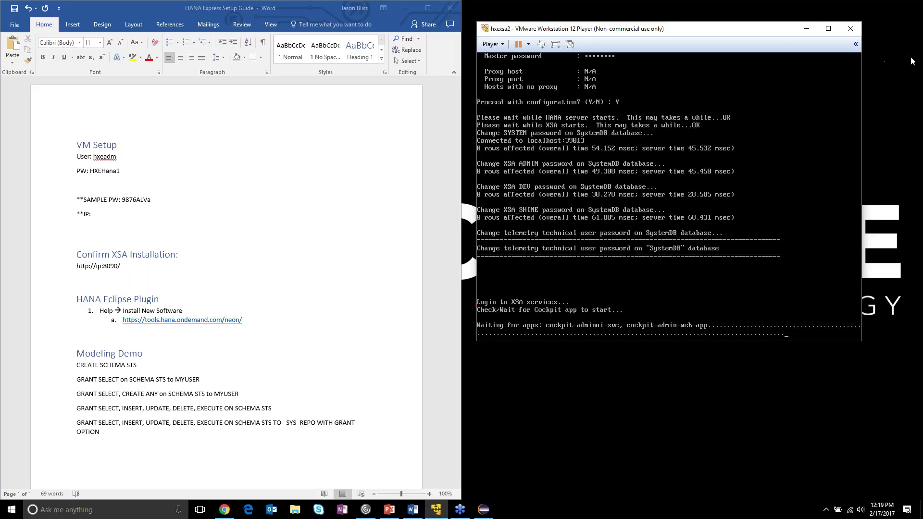
- Move focus away from the running hxexsa VM console
{"action": "left_click", "coordinate": [914, 23]}
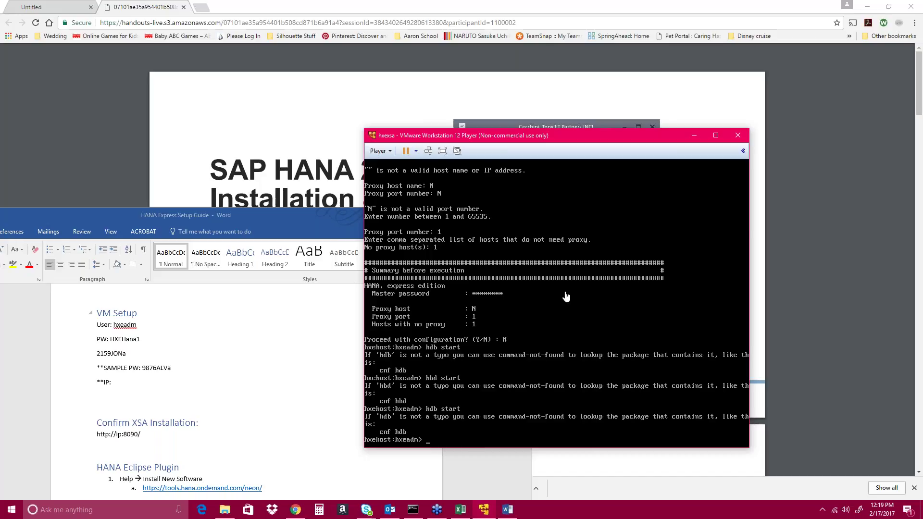
{"action": "left_click", "coordinate": [471, 404]}
{"action": "left_click", "coordinate": [860, 377]}
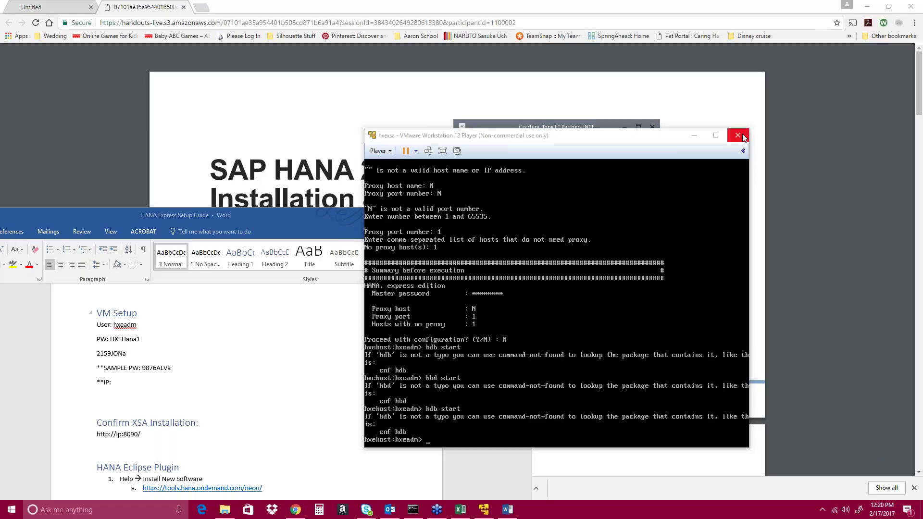
- Suspend the hxexsa guest from the Power menu and confirm exiting the player
{"action": "left_click", "coordinate": [383, 152]}
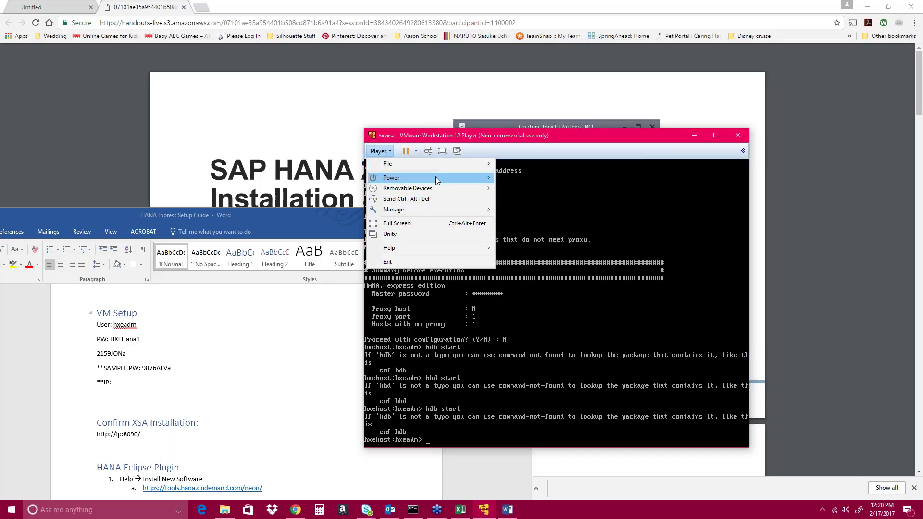
{"action": "mouse_move", "coordinate": [471, 177]}
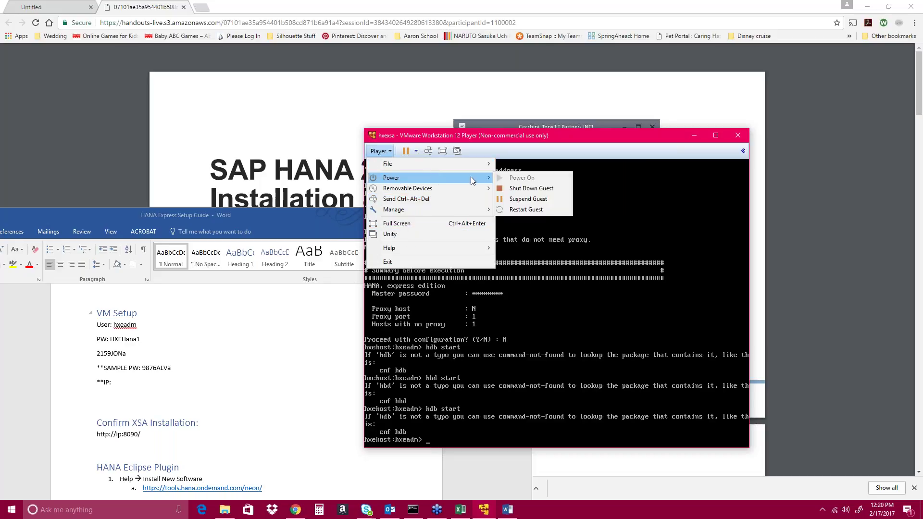
{"action": "left_click", "coordinate": [543, 199]}
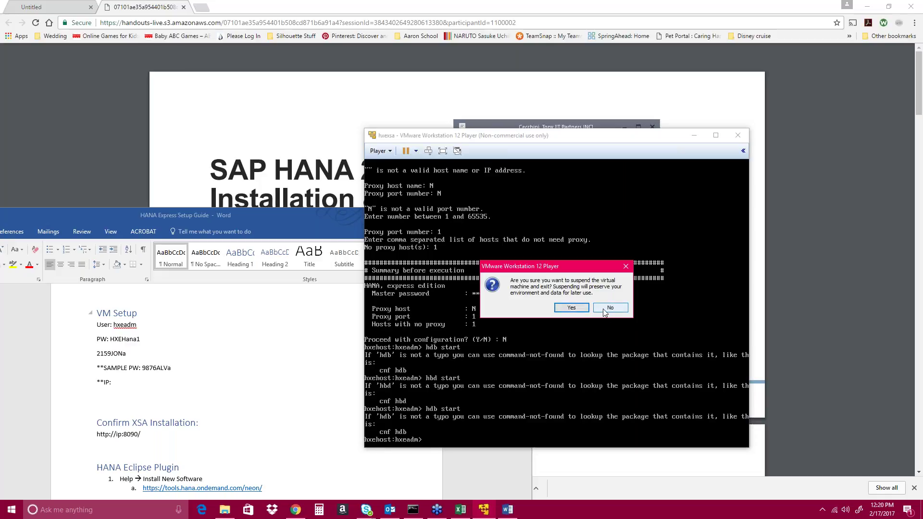
{"action": "left_click", "coordinate": [583, 311]}
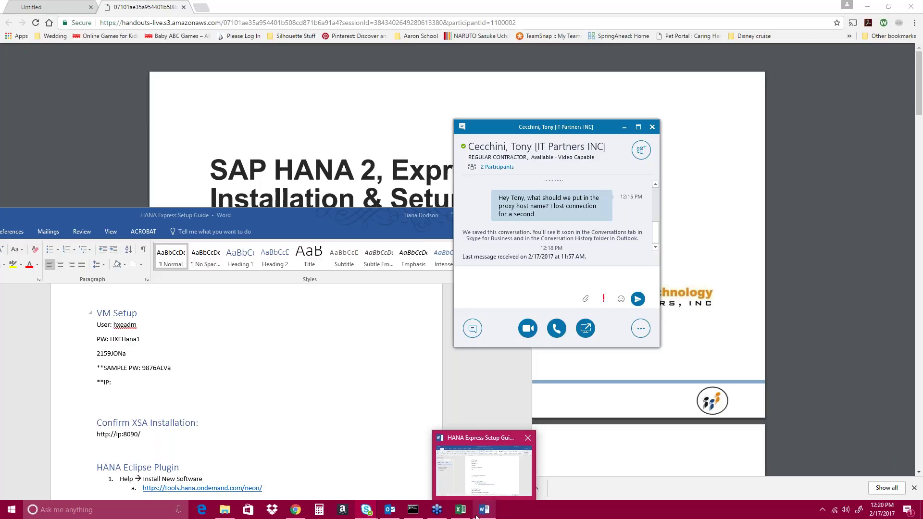
- Launch VMware Workstation 12 Player from a Windows search for 'vm'
{"action": "key", "text": "super"}
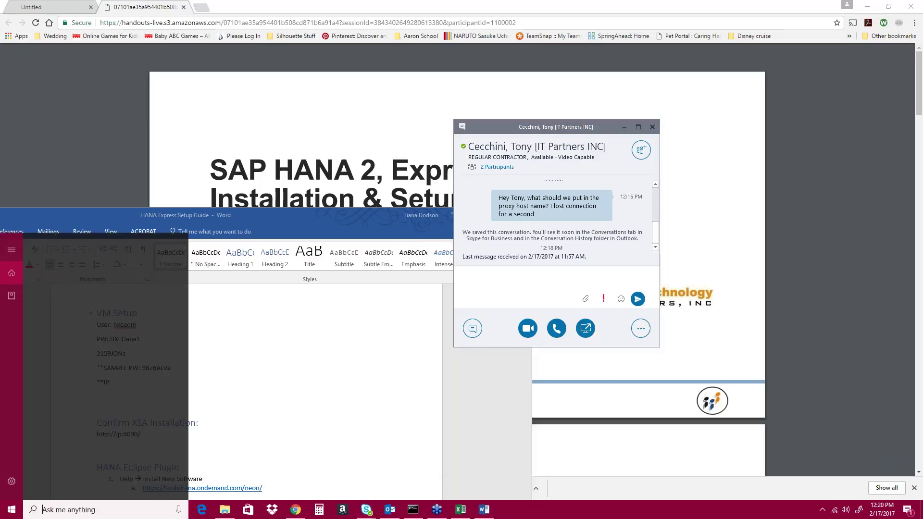
{"action": "type", "text": "cmw"}
{"action": "key", "text": "BackSpace"}
{"action": "key", "text": "BackSpace"}
{"action": "key", "text": "BackSpace"}
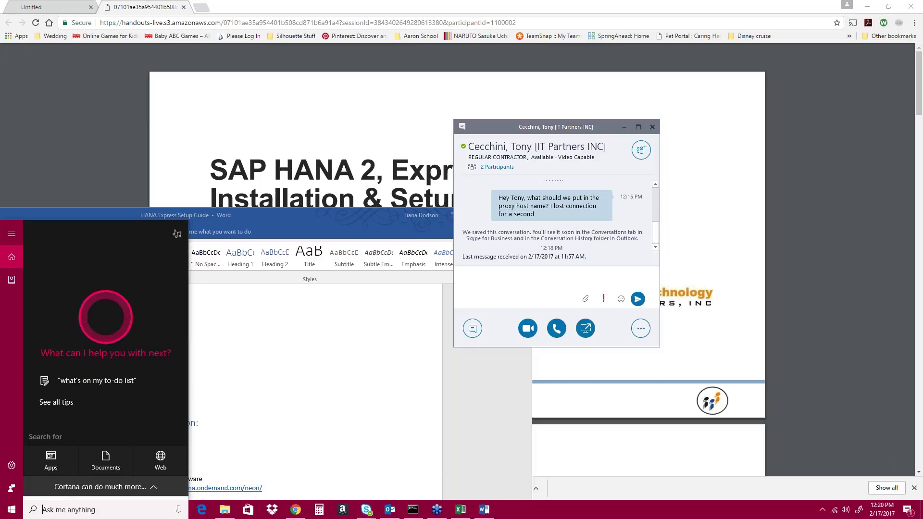
{"action": "type", "text": "vm"}
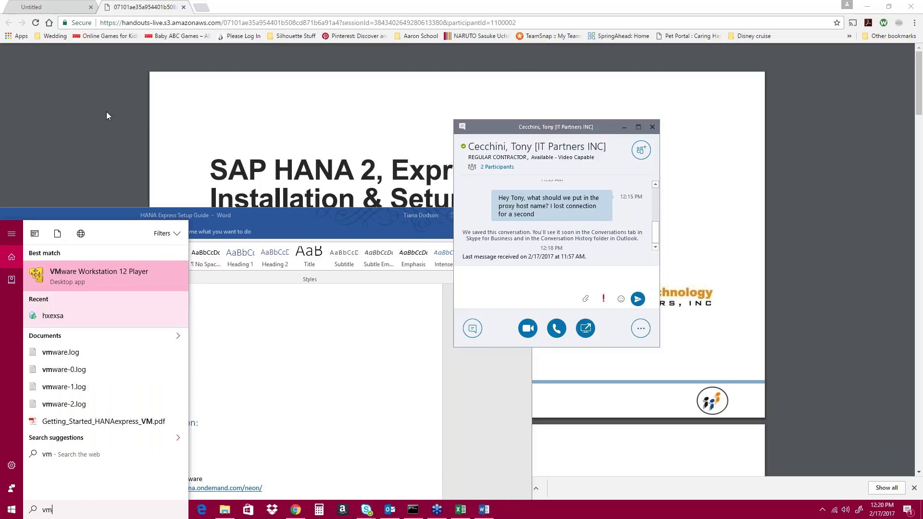
{"action": "left_click", "coordinate": [76, 279]}
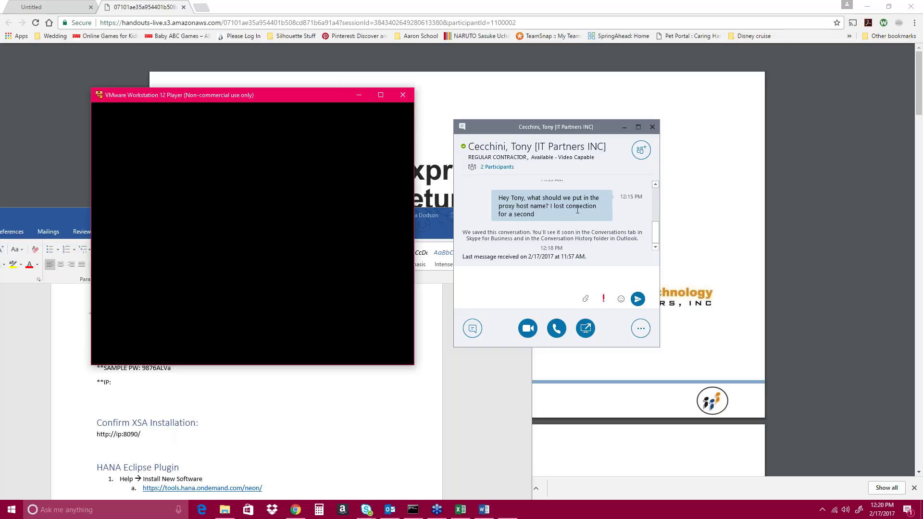
- Check the suspended hxexsa VM's details, then return to the player's Home page
{"action": "left_click", "coordinate": [125, 152]}
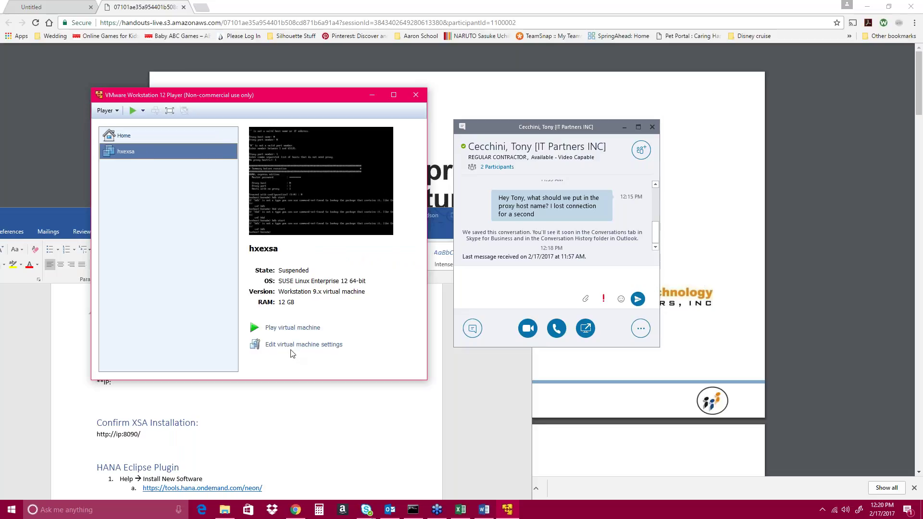
{"action": "right_click", "coordinate": [128, 152]}
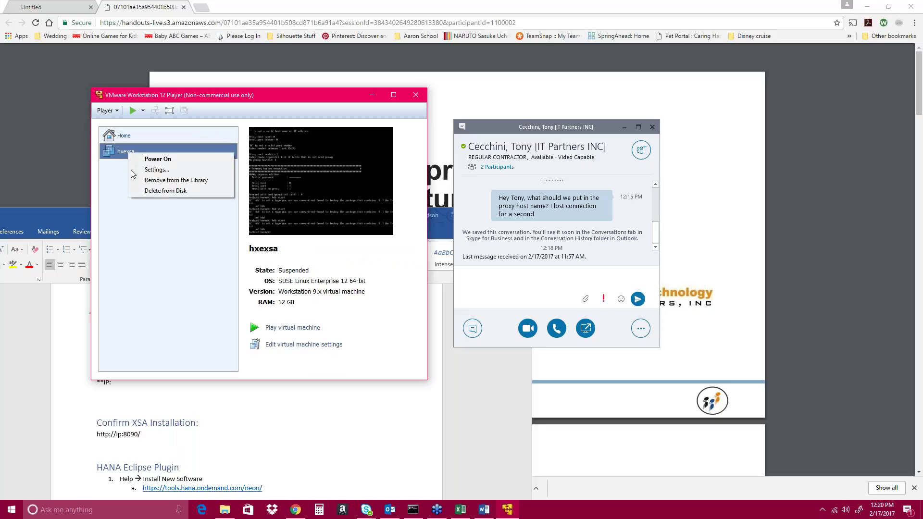
{"action": "left_click", "coordinate": [137, 198]}
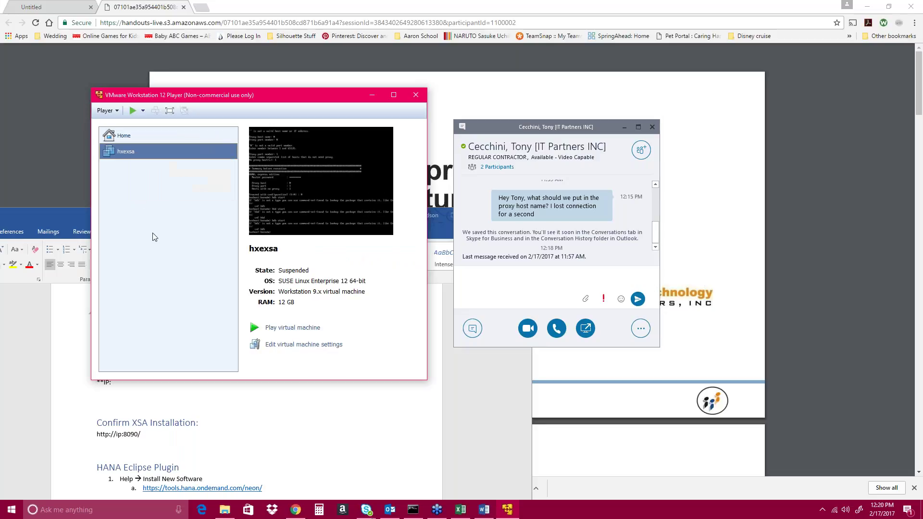
{"action": "left_click", "coordinate": [106, 111]}
{"action": "left_click", "coordinate": [106, 112]}
{"action": "left_click", "coordinate": [131, 136]}
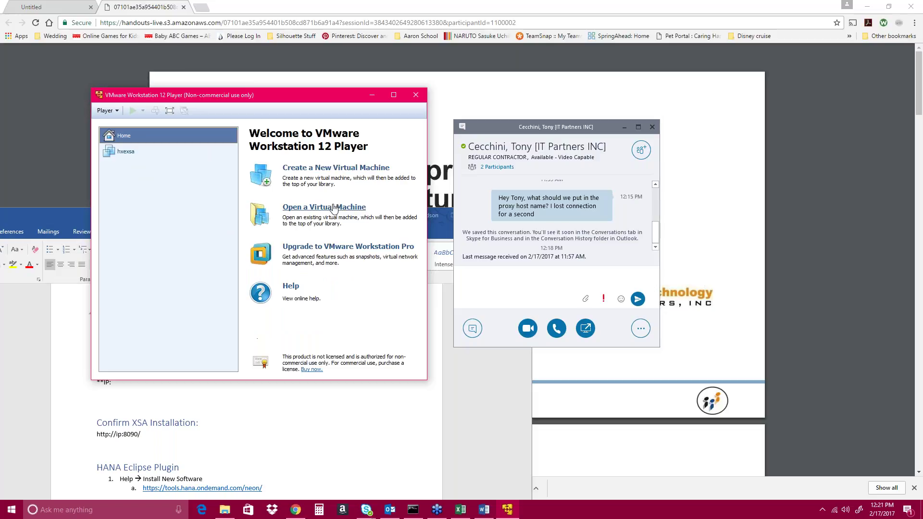
- Choose hxexsa.ova from C:\HANA Express to open as a virtual machine
{"action": "left_click", "coordinate": [333, 208]}
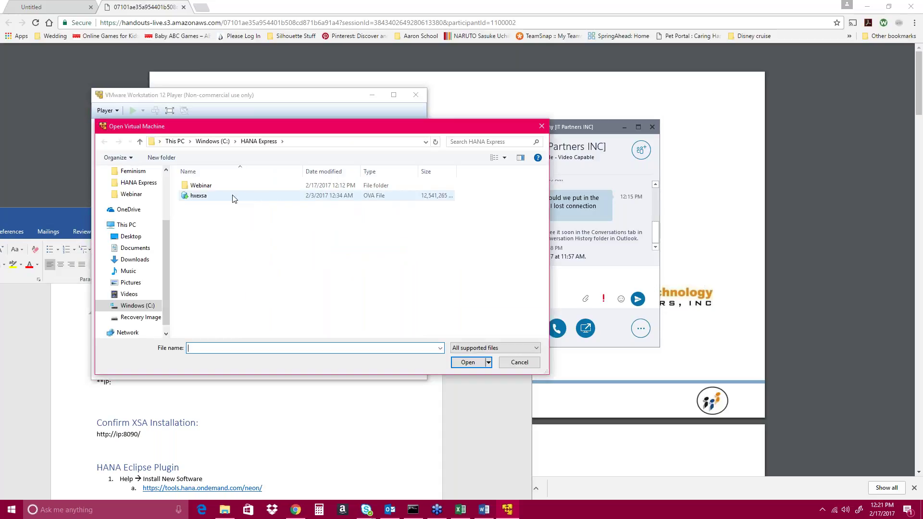
{"action": "left_click", "coordinate": [223, 198]}
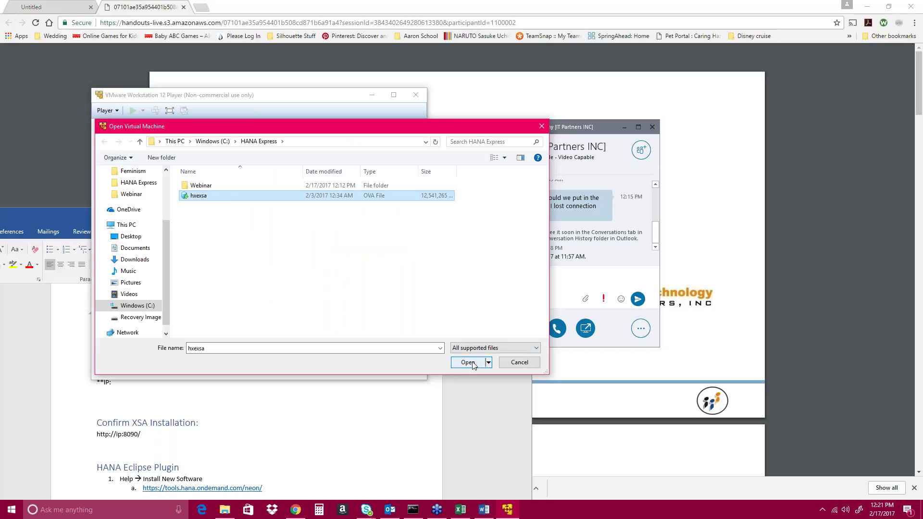
{"action": "left_click", "coordinate": [473, 364]}
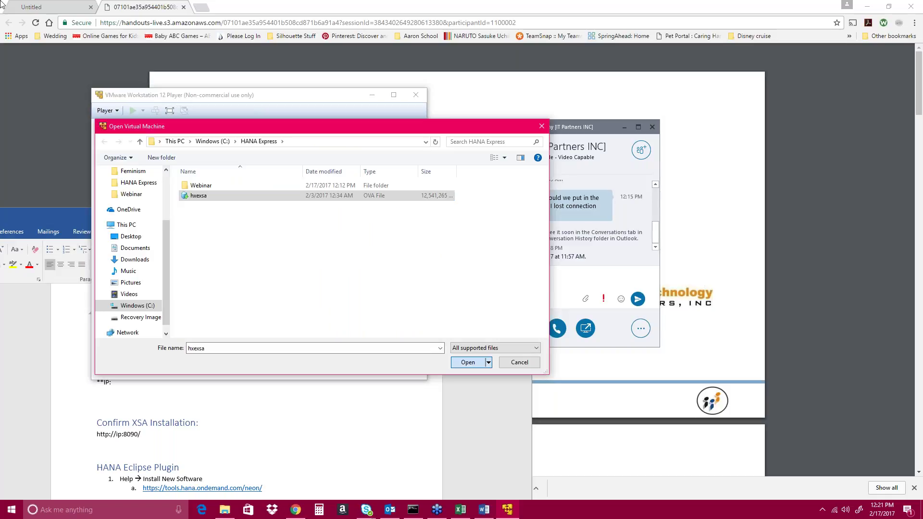
- Import the hxexsa OVA as a new VM named 'hxexsa (2)'
{"action": "left_click", "coordinate": [472, 361]}
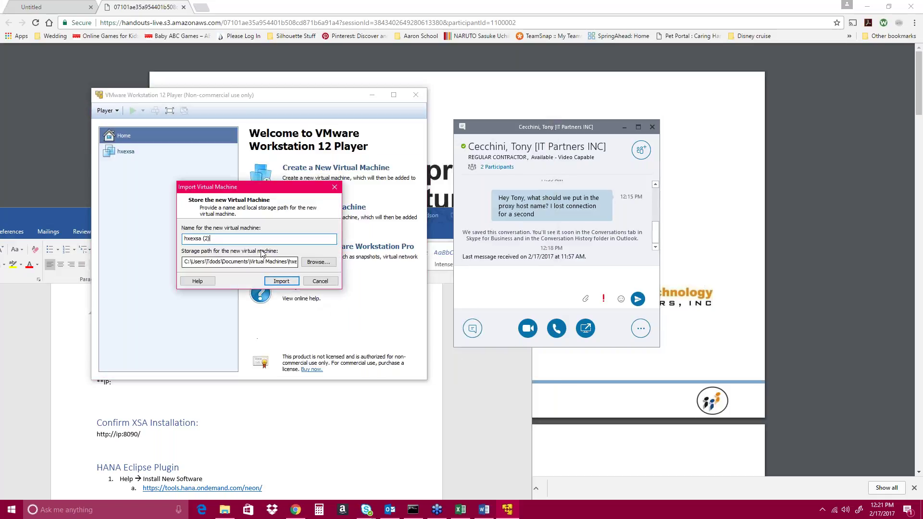
{"action": "left_click", "coordinate": [281, 281]}
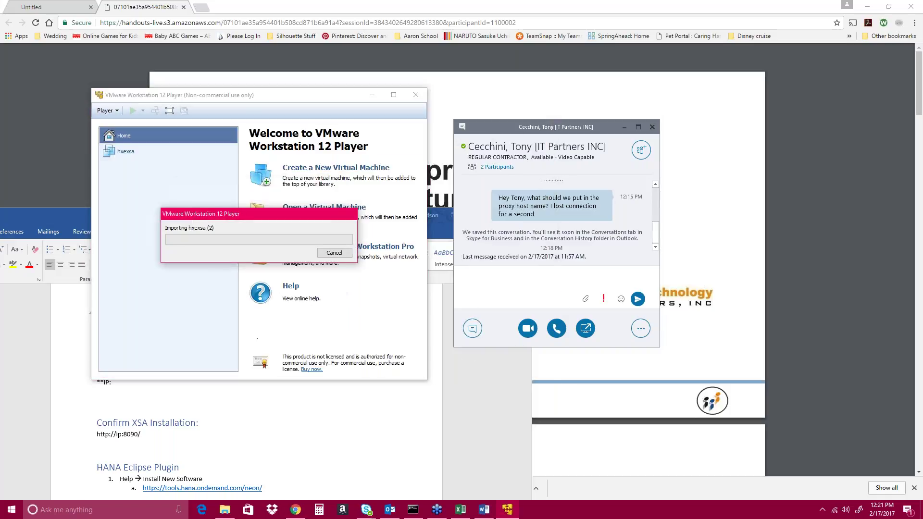
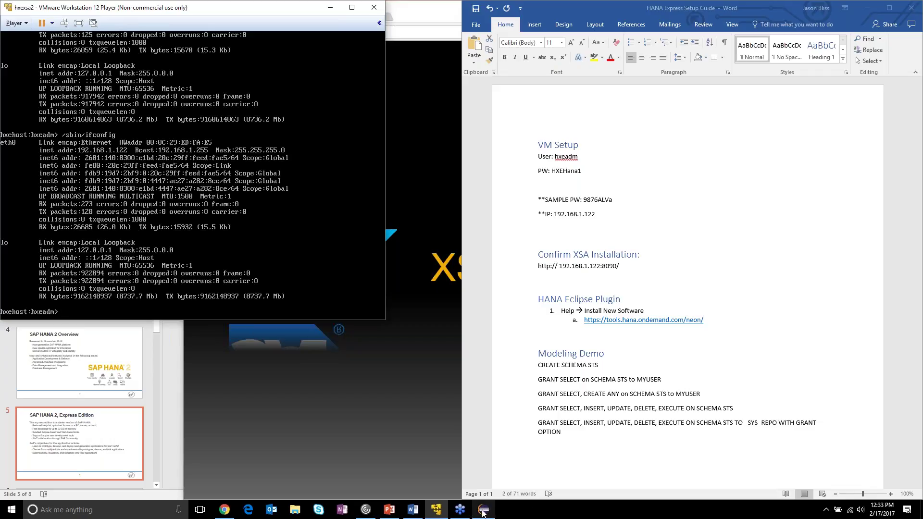
- Bring the Eclipse workspace to the front and maximize it to fill the screen
{"action": "mouse_move", "coordinate": [483, 514]}
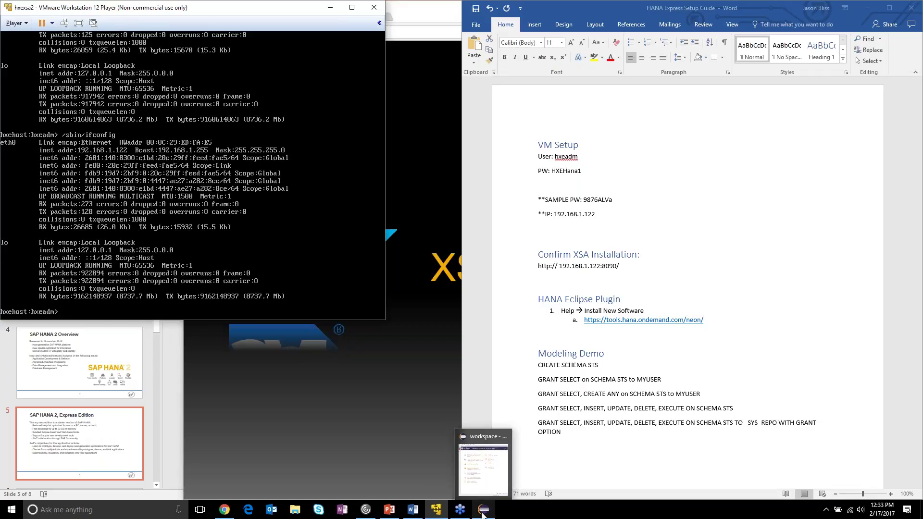
{"action": "left_click", "coordinate": [483, 512]}
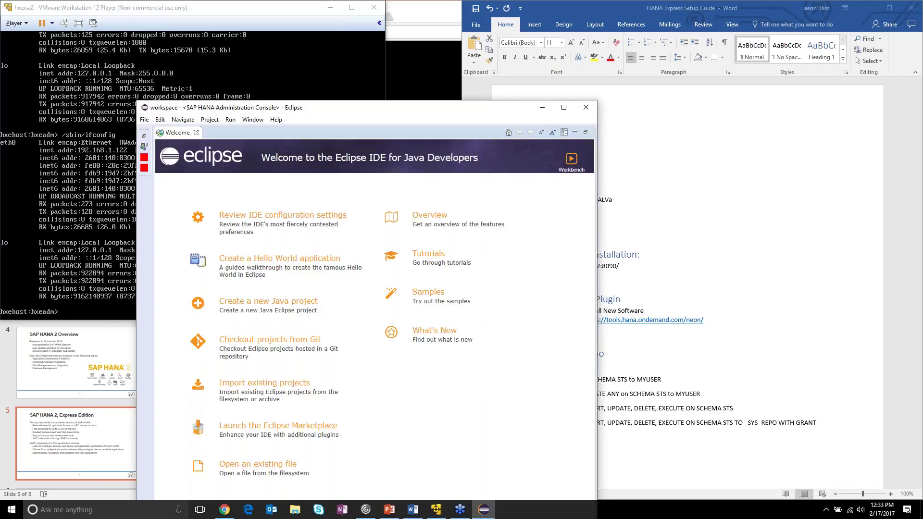
{"action": "double_click", "coordinate": [438, 113]}
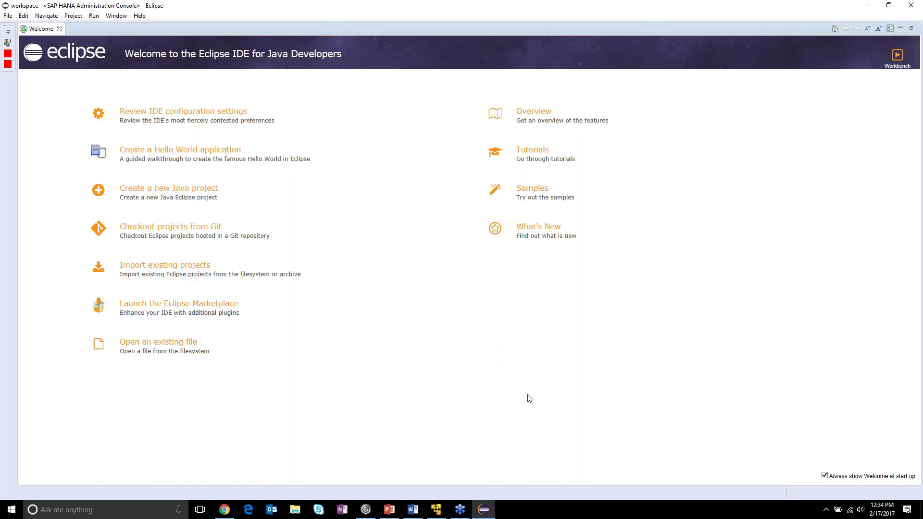
- Put the VMware terminal out of view, clear the setup guide's URL selection, and return to Eclipse
{"action": "left_click", "coordinate": [440, 513]}
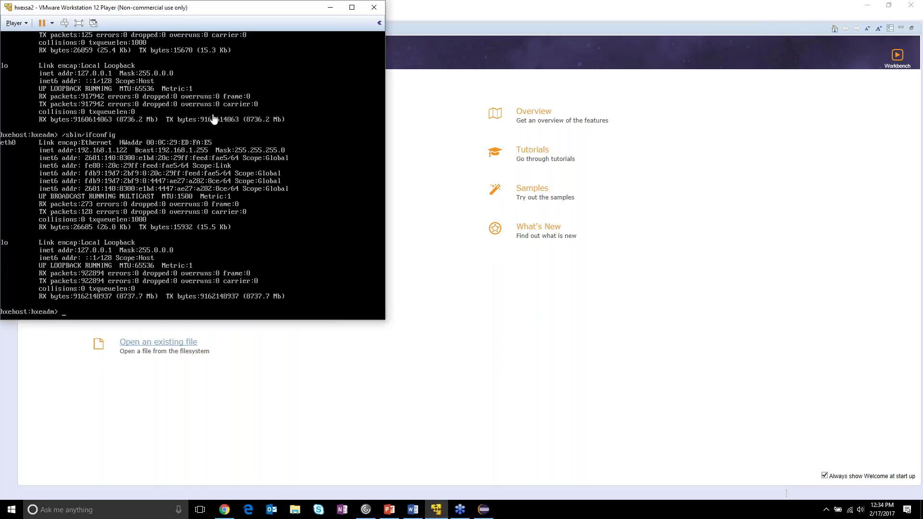
{"action": "left_click_drag", "start_coordinate": [212, 7], "coordinate": [331, 68]}
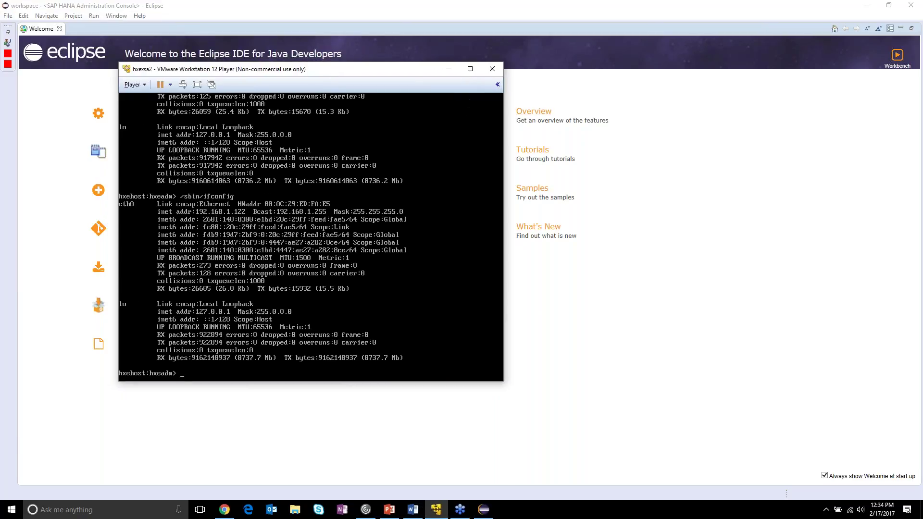
{"action": "left_click", "coordinate": [449, 70]}
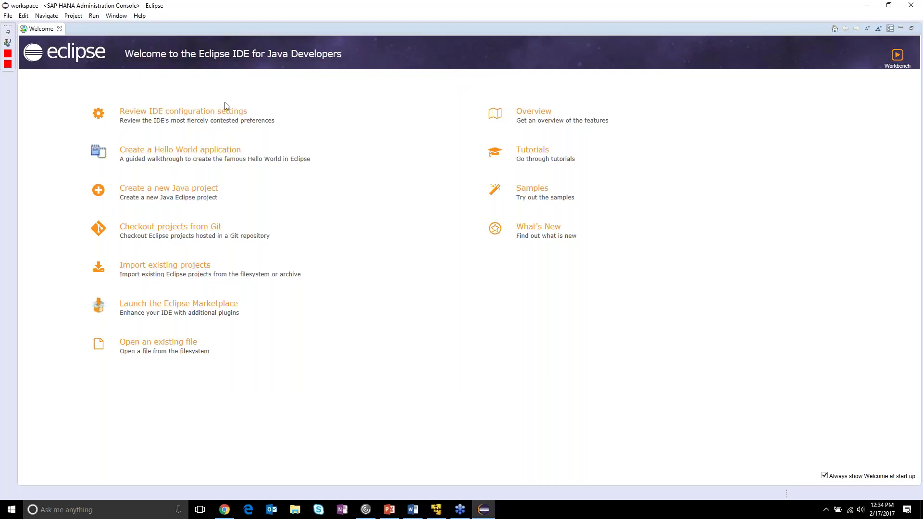
{"action": "left_click", "coordinate": [413, 510]}
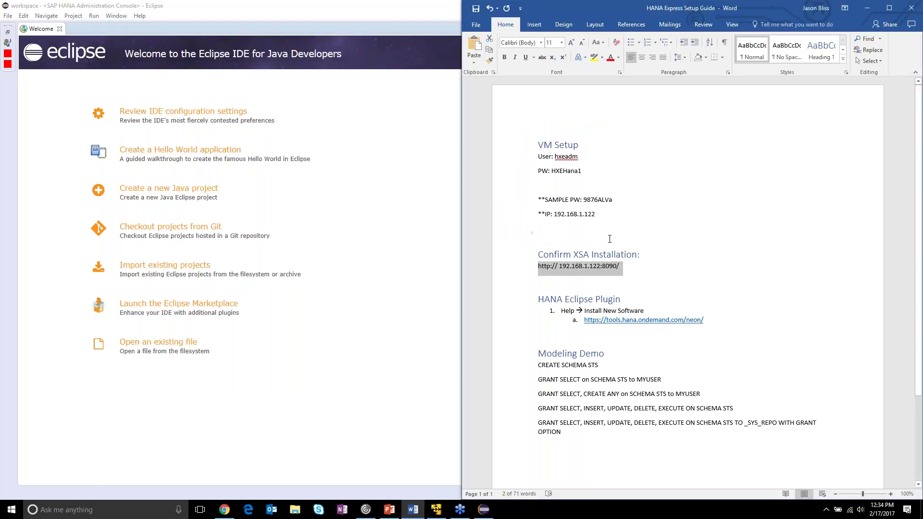
{"action": "left_click", "coordinate": [606, 215]}
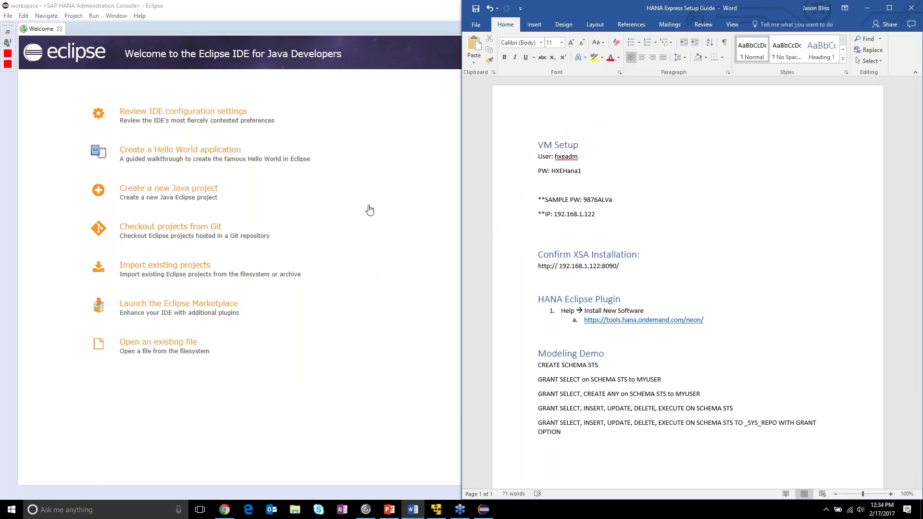
{"action": "left_click", "coordinate": [188, 6]}
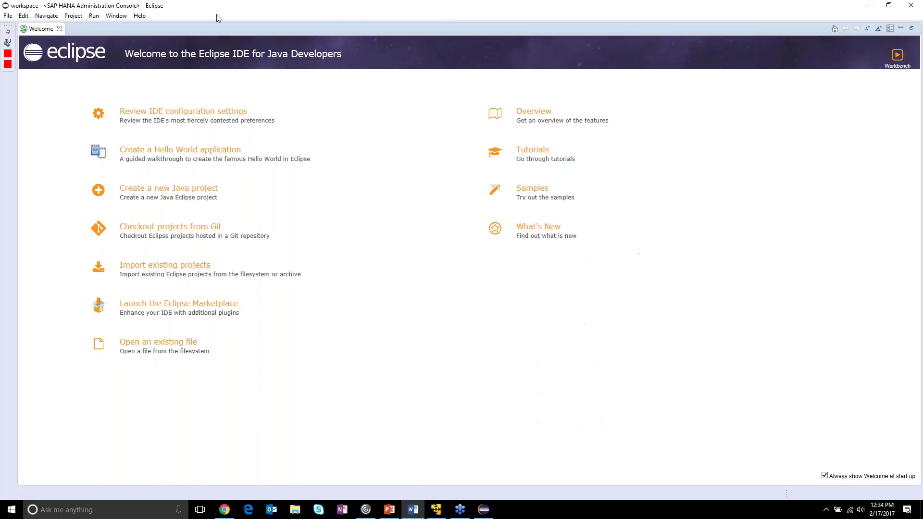
- Start Help > Install New Software and copy the neon plugin site URL from the setup guide
{"action": "left_click", "coordinate": [144, 18]}
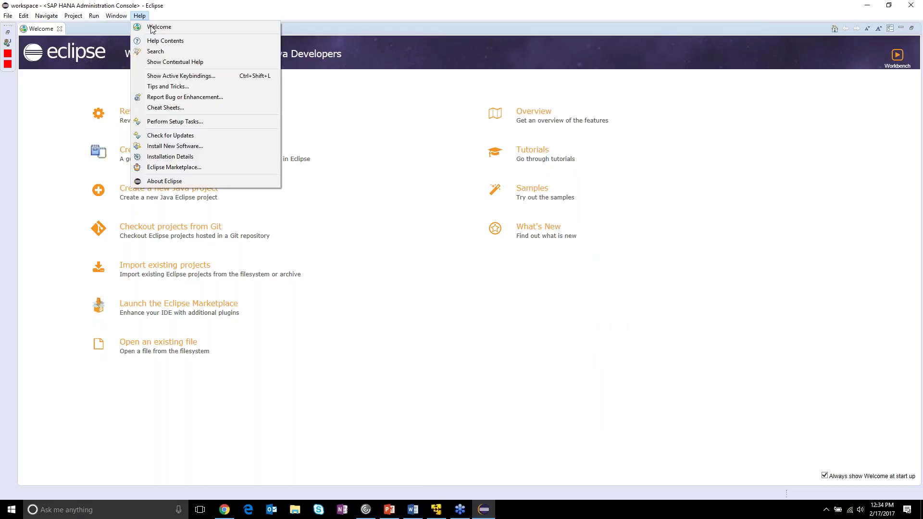
{"action": "left_click", "coordinate": [213, 153]}
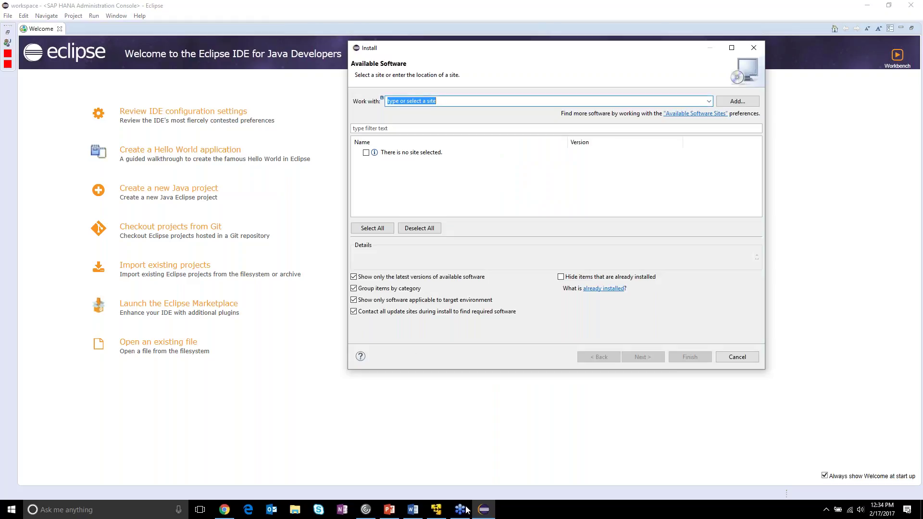
{"action": "left_click", "coordinate": [413, 511]}
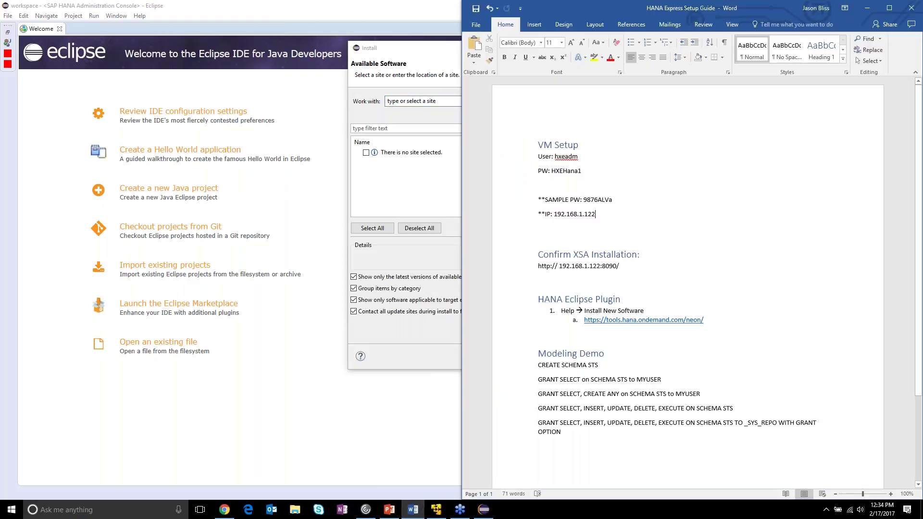
{"action": "left_click_drag", "start_coordinate": [715, 318], "coordinate": [584, 320]}
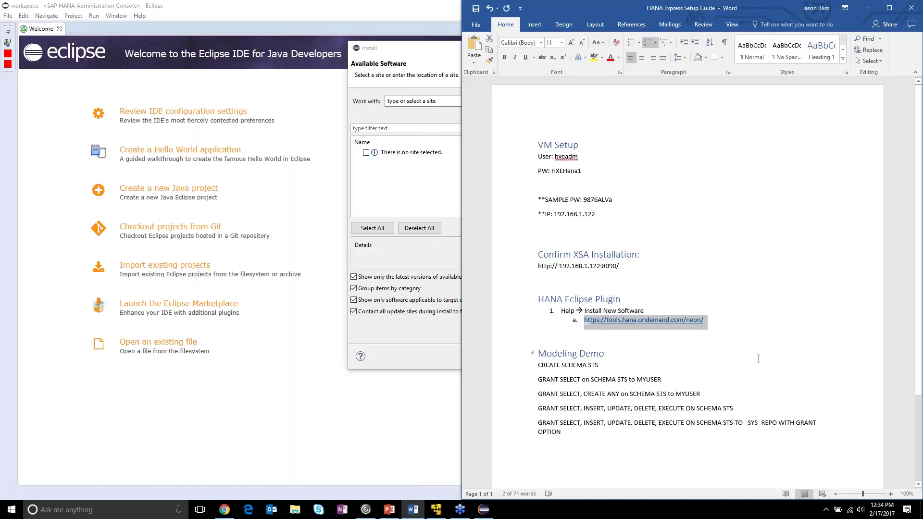
{"action": "left_click_drag", "start_coordinate": [713, 322], "coordinate": [584, 323]}
{"action": "left_click", "coordinate": [425, 52]}
{"action": "type", "text": "a.\thttps://tools.hana.ondemand.com/neon/"}
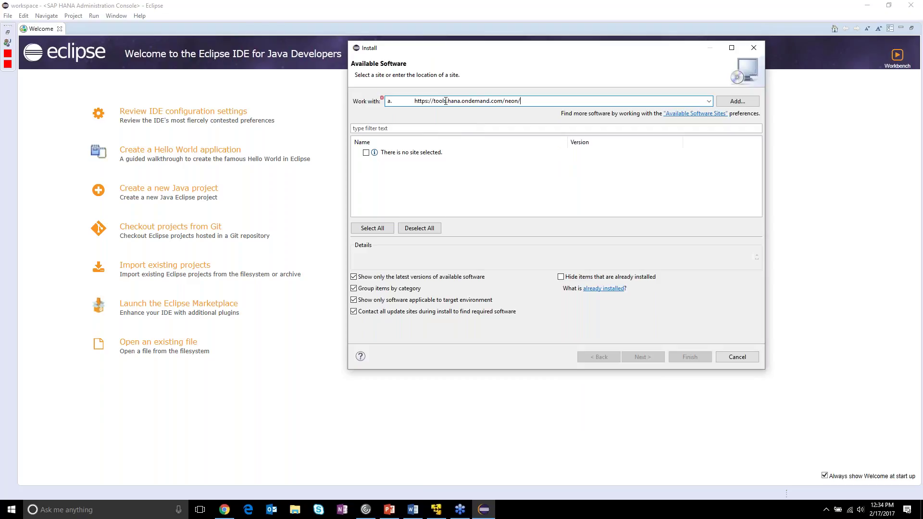
{"action": "left_click_drag", "start_coordinate": [415, 103], "coordinate": [387, 102]}
{"action": "key", "text": "BackSpace"}
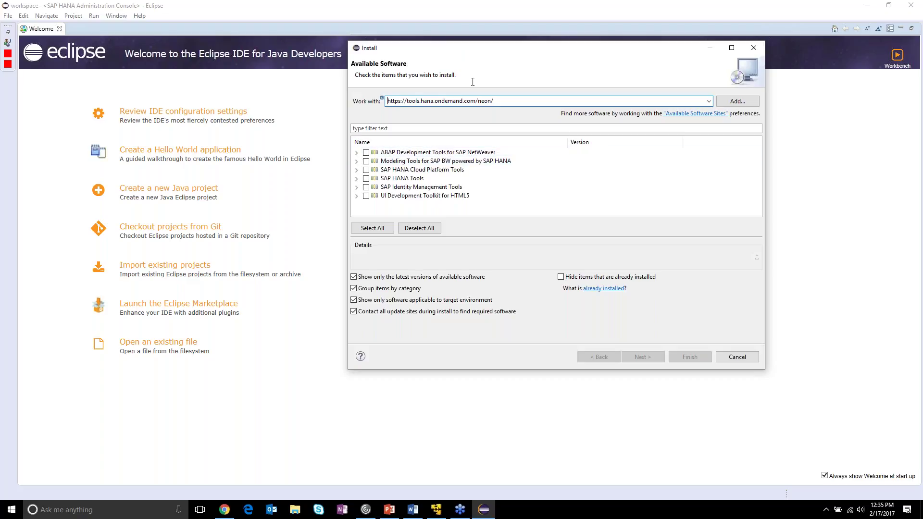
- Under SAP HANA Tools, tick Administration and Database Development (Developer Edition), then continue to Install Details
{"action": "left_click", "coordinate": [357, 178]}
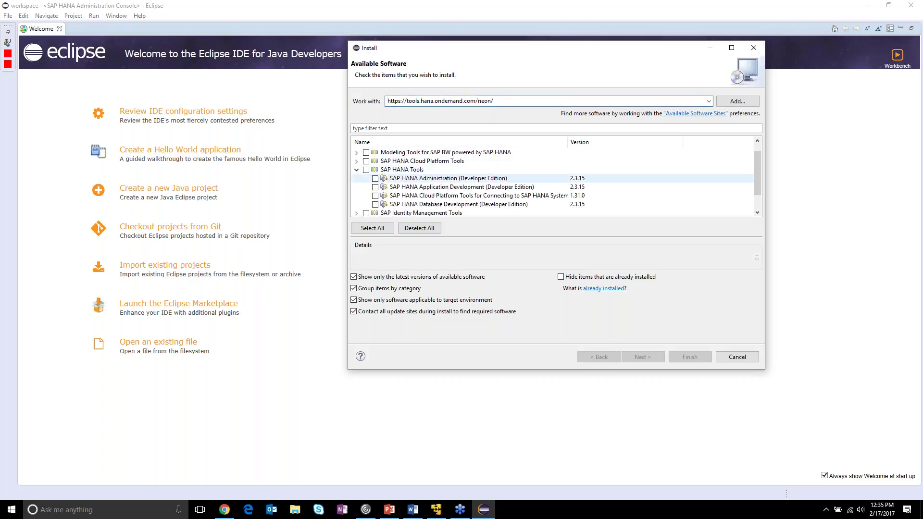
{"action": "left_click_drag", "start_coordinate": [473, 52], "coordinate": [452, 32]}
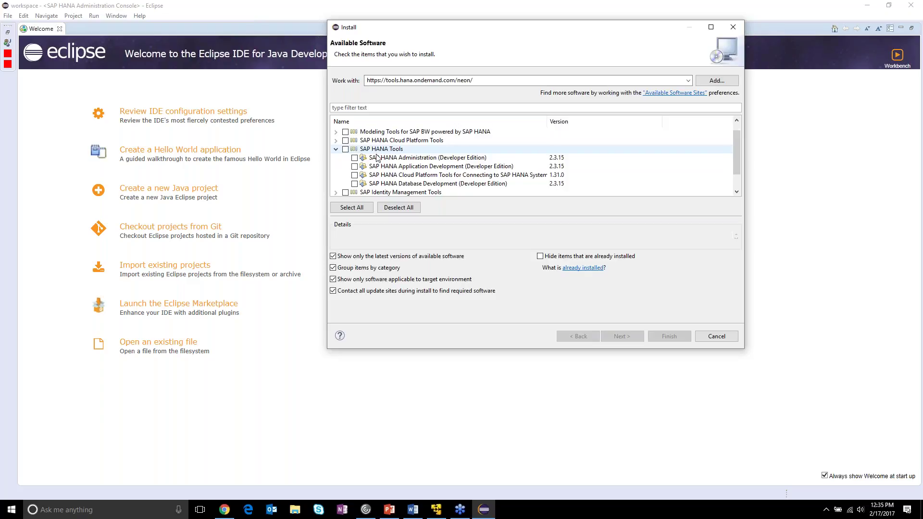
{"action": "left_click", "coordinate": [355, 157]}
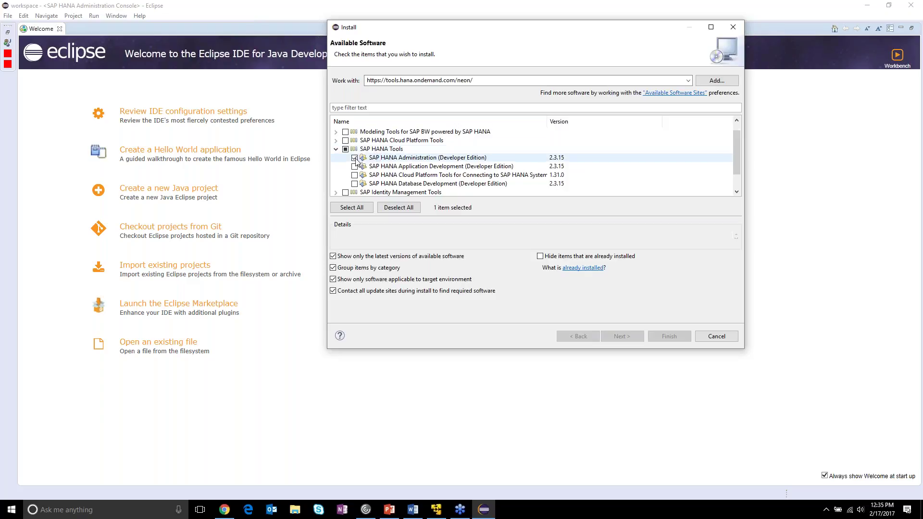
{"action": "left_click", "coordinate": [354, 184]}
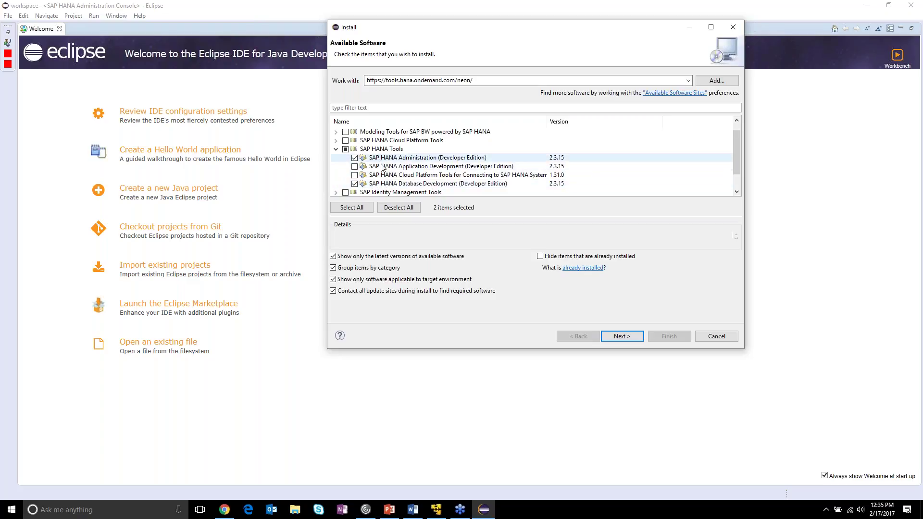
{"action": "left_click", "coordinate": [631, 339]}
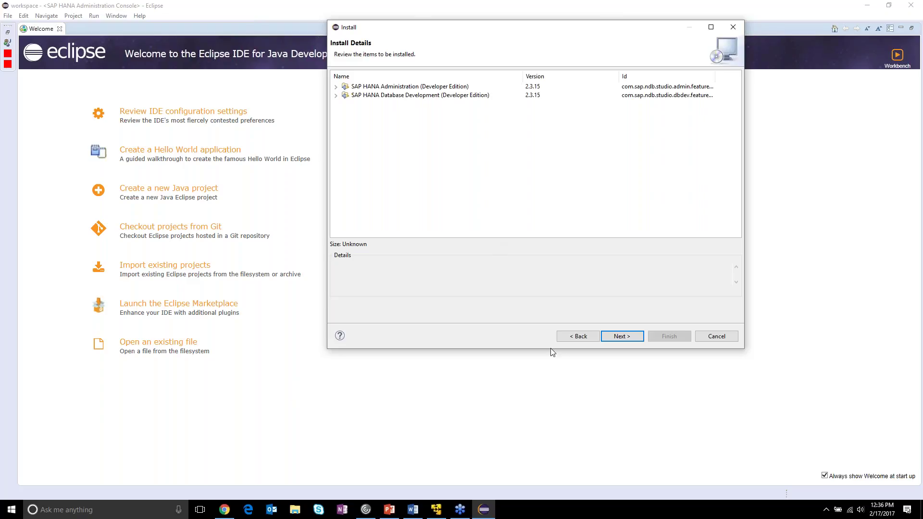
- Go back to Available Software, collapse SAP HANA Tools, and expand UI Development Toolkit for HTML5
{"action": "left_click", "coordinate": [574, 336]}
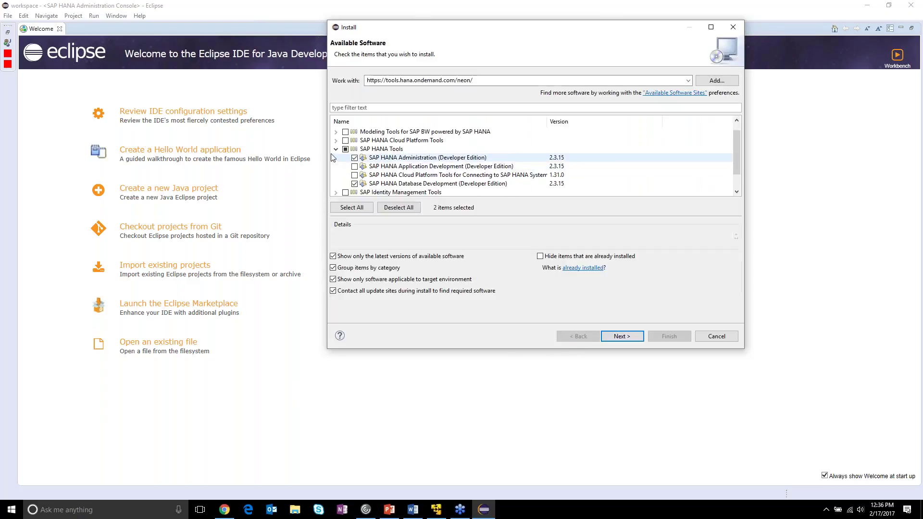
{"action": "left_click", "coordinate": [335, 158]}
{"action": "left_click", "coordinate": [336, 149]}
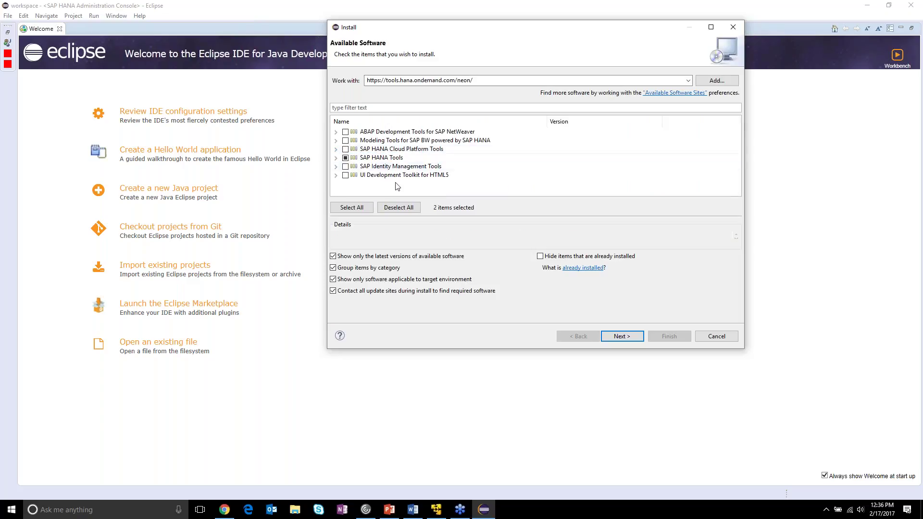
{"action": "left_click", "coordinate": [335, 175]}
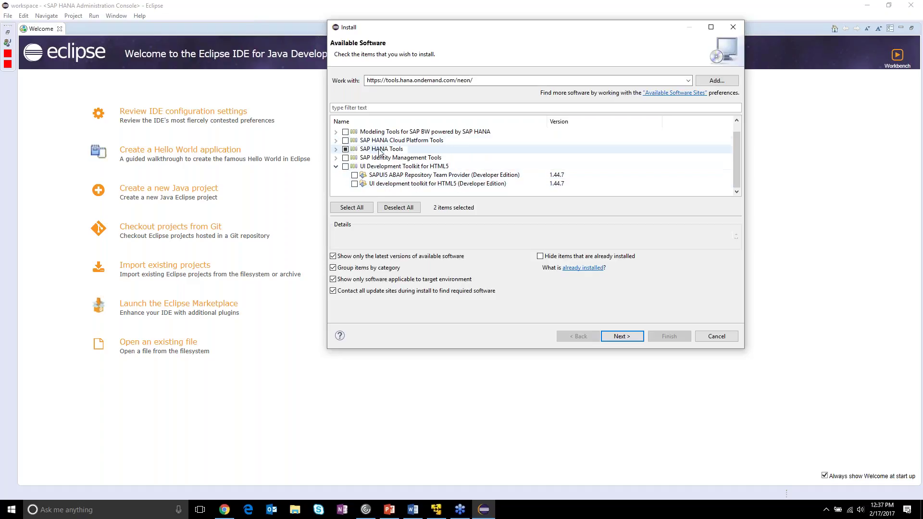
{"action": "scroll", "coordinate": [417, 168], "scroll_direction": "up", "scroll_amount": 1}
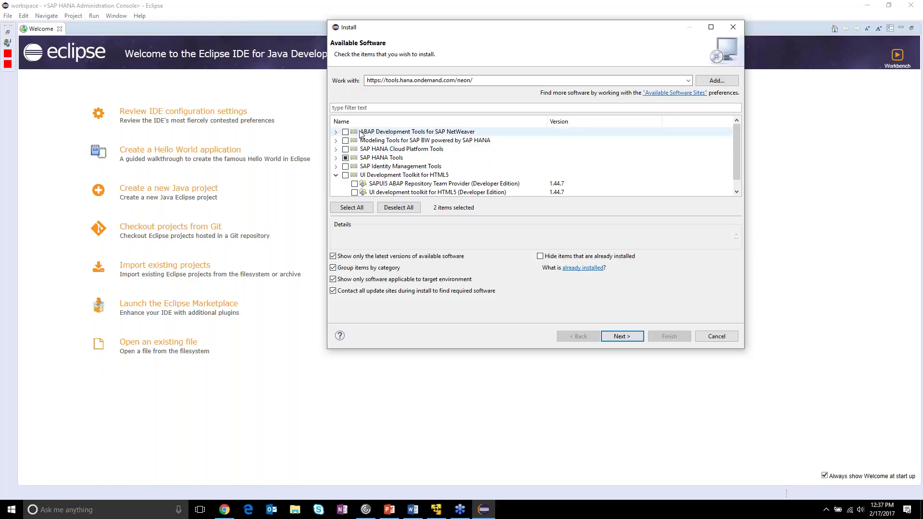
{"action": "left_click", "coordinate": [337, 132]}
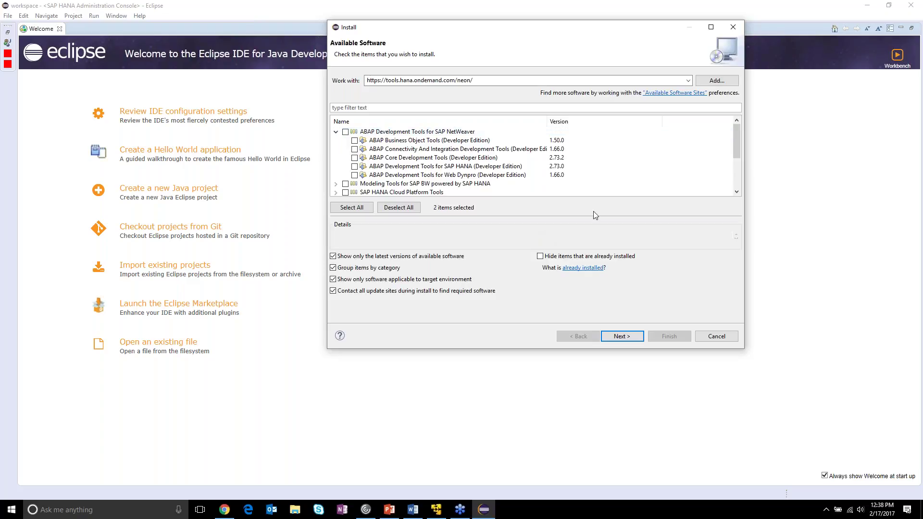
{"action": "scroll", "coordinate": [547, 169], "scroll_direction": "down", "scroll_amount": 2}
{"action": "left_click", "coordinate": [336, 149]}
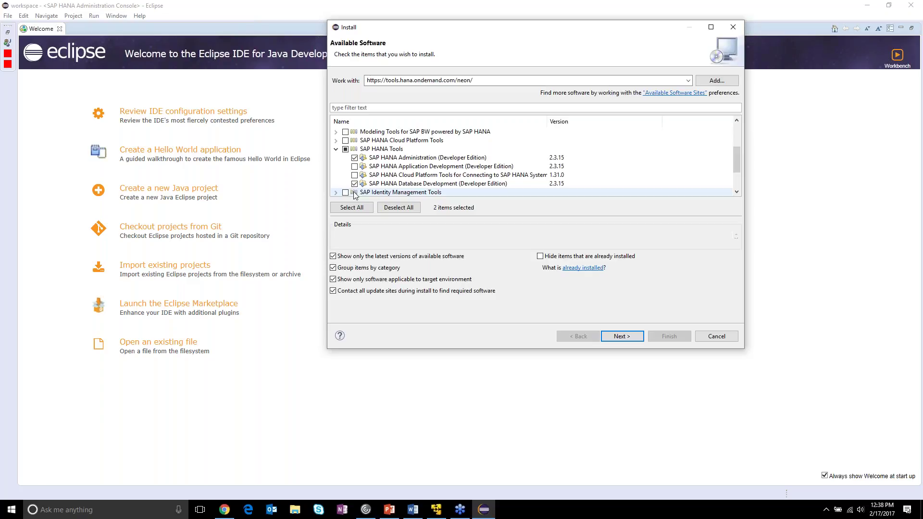
- Review both chosen SAP HANA features, then advance through Install Details to the Review Licenses page
{"action": "left_click", "coordinate": [404, 158]}
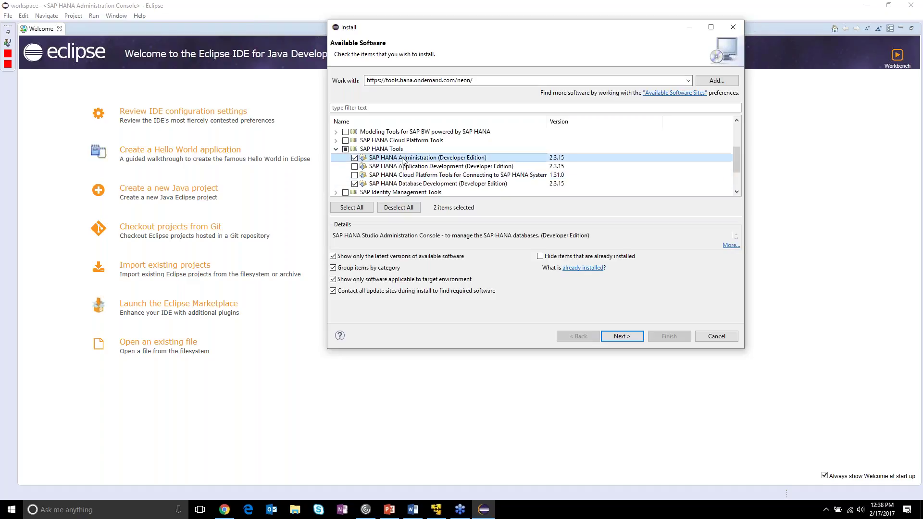
{"action": "left_click", "coordinate": [400, 186]}
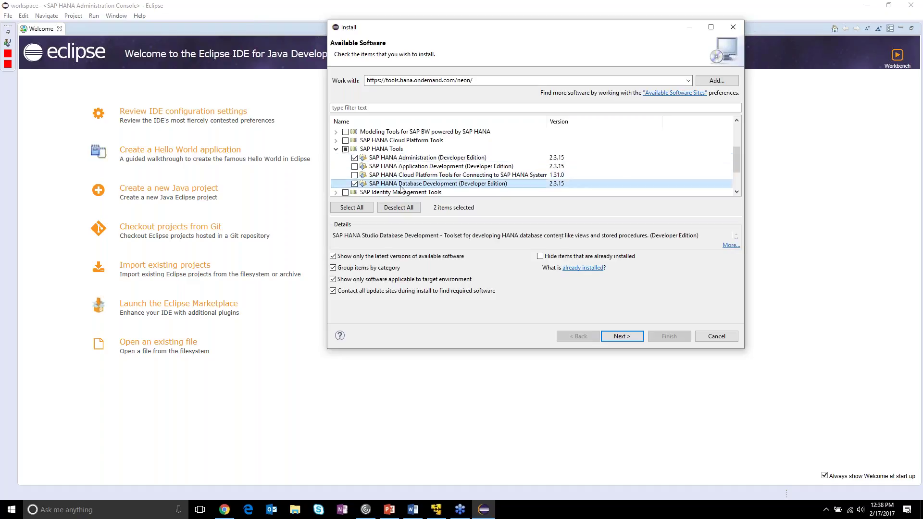
{"action": "left_click", "coordinate": [412, 159], "text": "ctrl"}
{"action": "scroll", "coordinate": [469, 180], "scroll_direction": "down", "scroll_amount": 1}
{"action": "scroll", "coordinate": [408, 178], "scroll_direction": "up", "scroll_amount": 3}
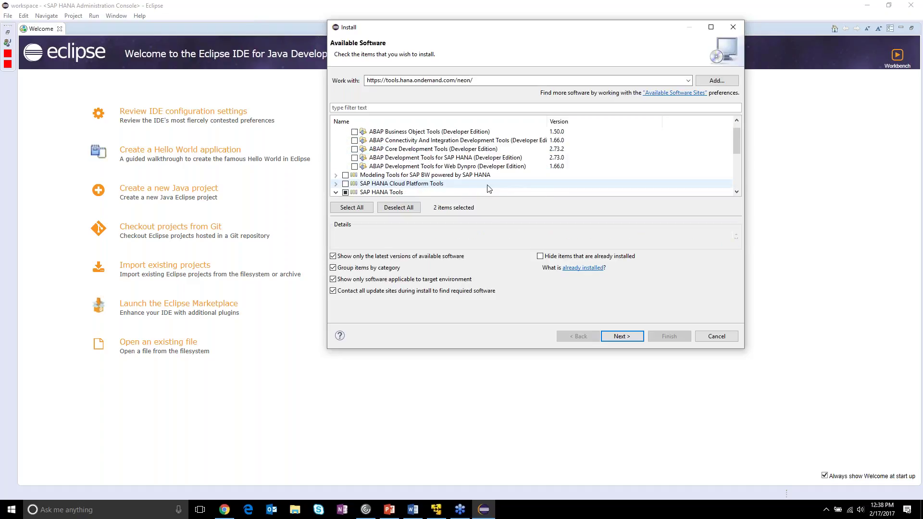
{"action": "scroll", "coordinate": [384, 176], "scroll_direction": "down", "scroll_amount": 1}
{"action": "scroll", "coordinate": [385, 170], "scroll_direction": "down", "scroll_amount": 1}
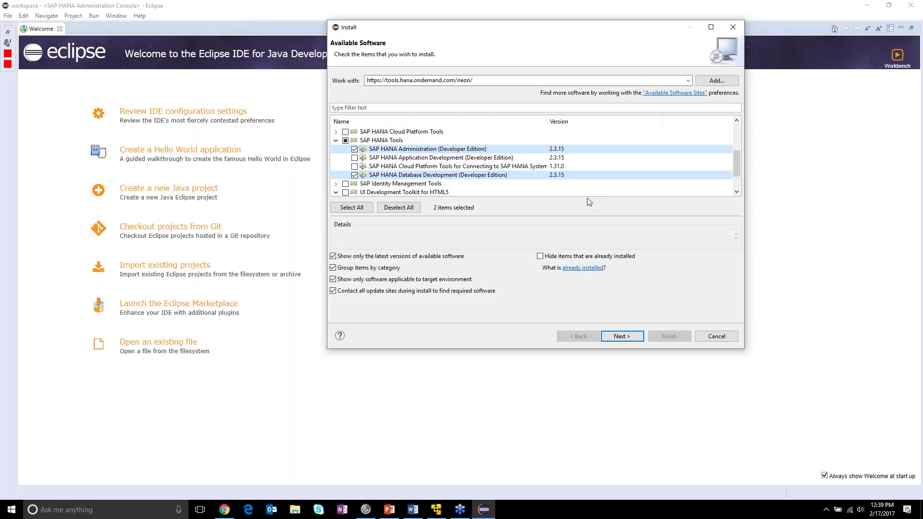
{"action": "left_click", "coordinate": [623, 337]}
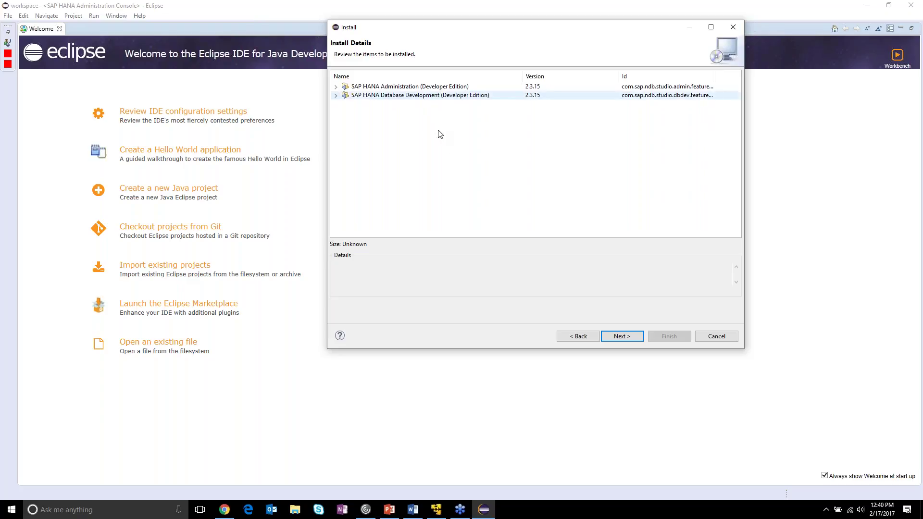
{"action": "left_click", "coordinate": [614, 336]}
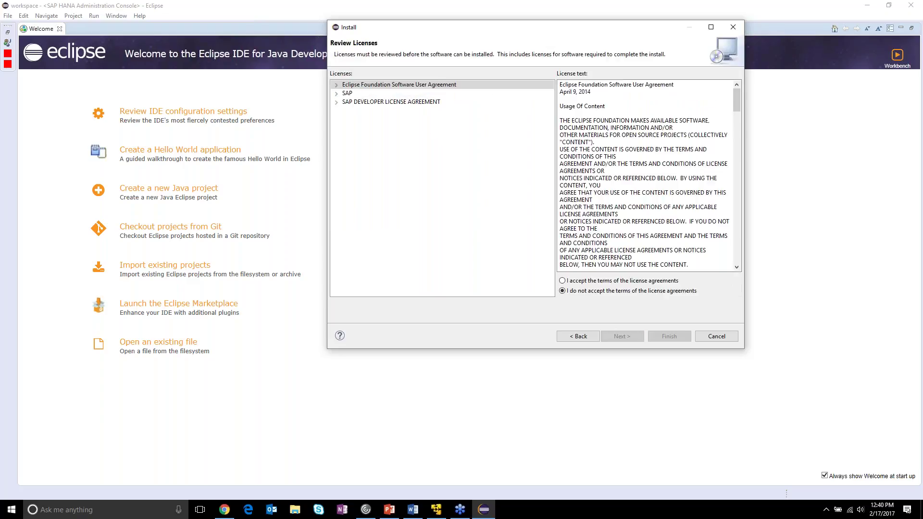
- Accept the license agreements terms and step back to the Install Details page
{"action": "left_click", "coordinate": [570, 281]}
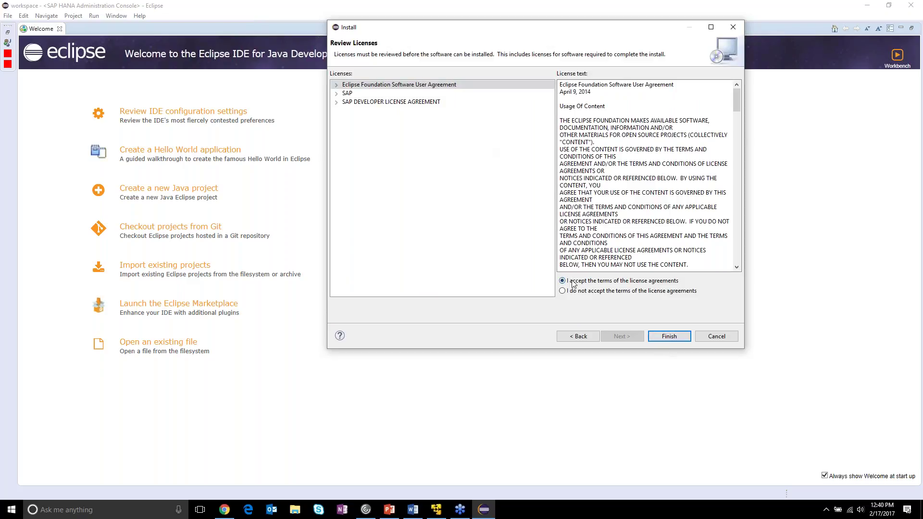
{"action": "left_click", "coordinate": [584, 338]}
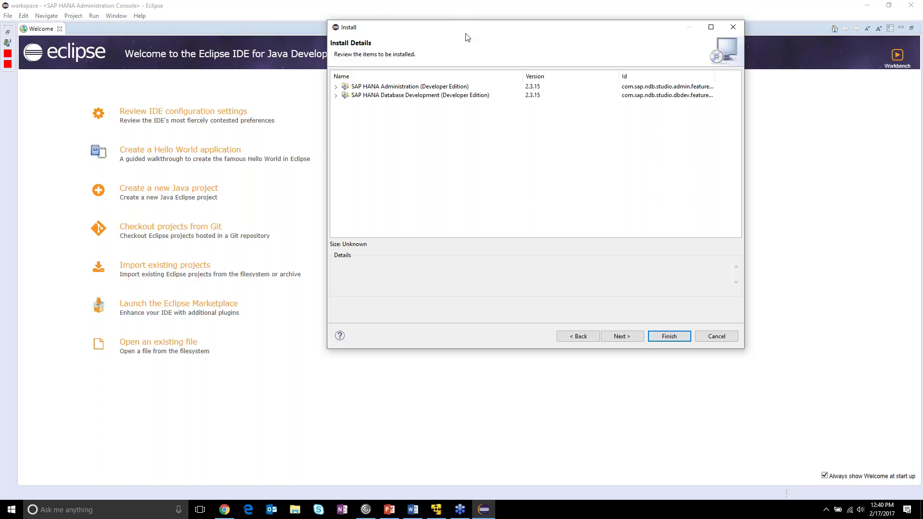
- Drag the Install dialog toward the screen centre and refocus it
{"action": "left_click_drag", "start_coordinate": [466, 33], "coordinate": [407, 85]}
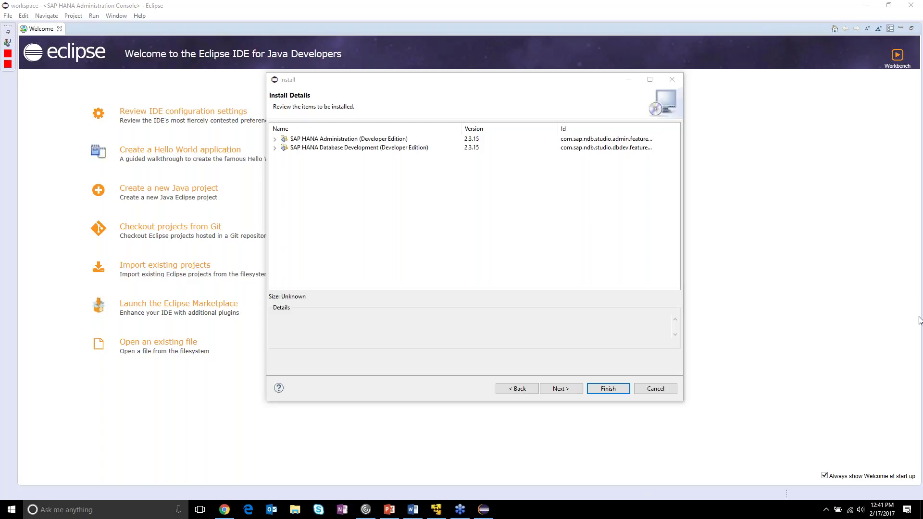
{"action": "left_click", "coordinate": [369, 82]}
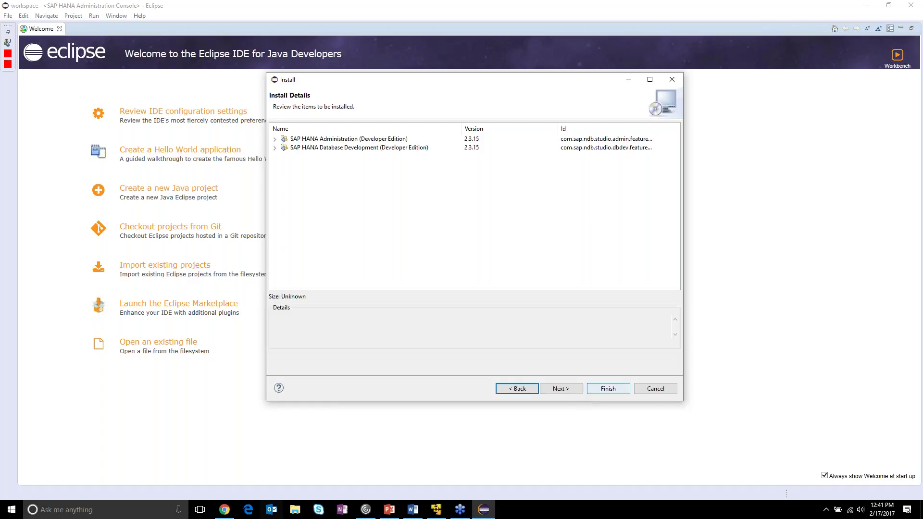
- Show the hxexsa2 terminal with eth0 at 192.168.1.122, then open a blank Chrome tab
{"action": "mouse_move", "coordinate": [442, 513]}
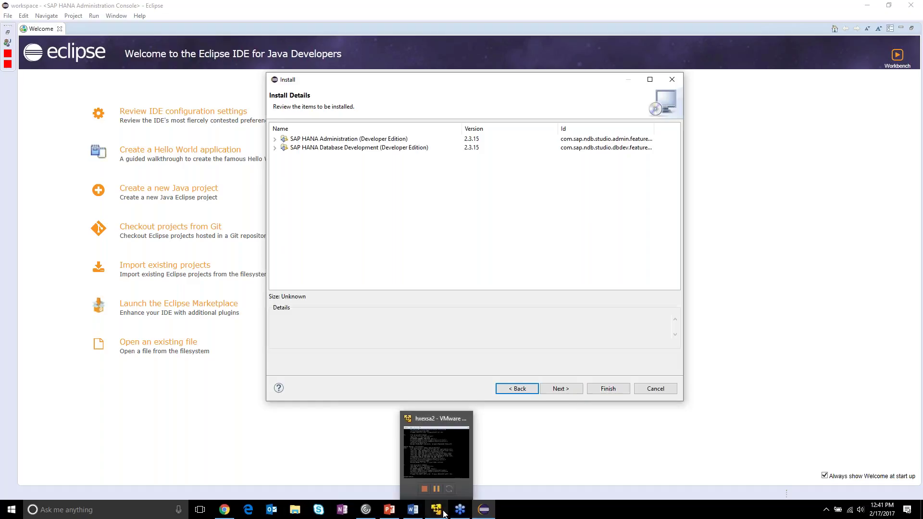
{"action": "left_click", "coordinate": [441, 513]}
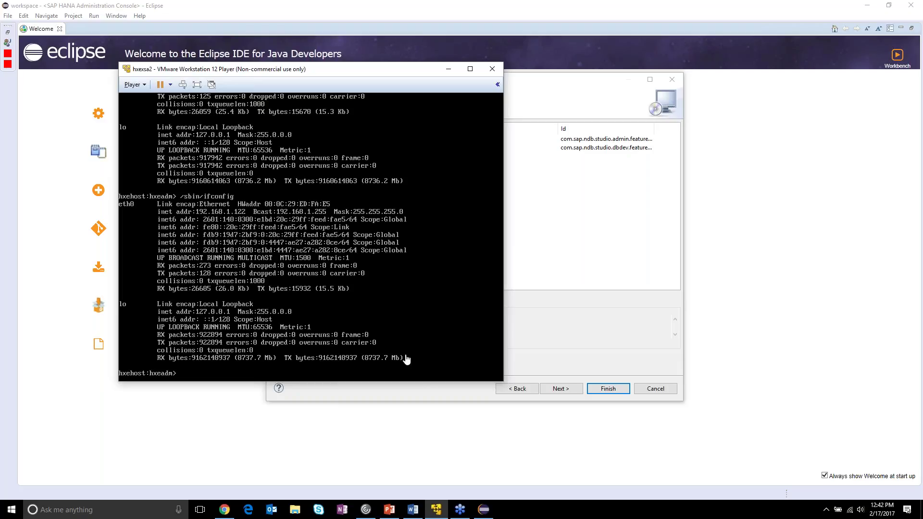
{"action": "left_click", "coordinate": [225, 510]}
{"action": "left_click", "coordinate": [393, 16]}
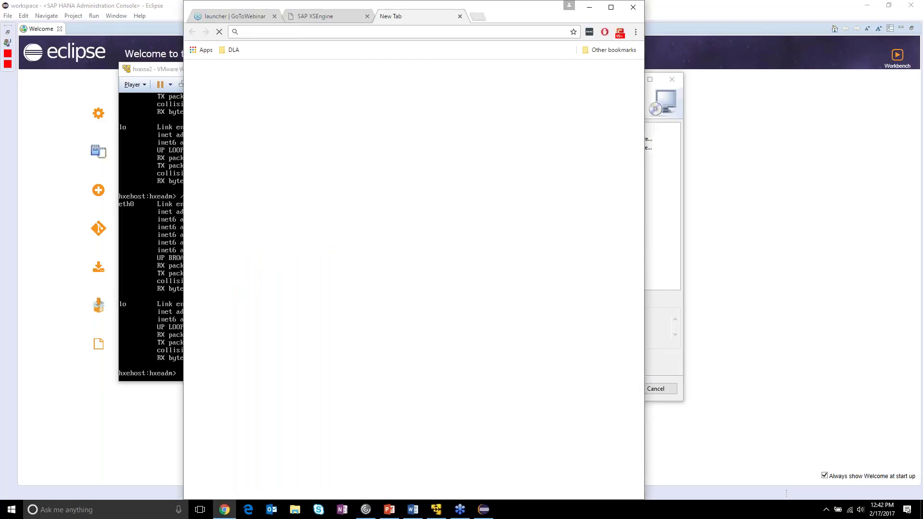
- Search 'java jre 1.8', open Oracle's JRE 8 downloads page, and highlight the Windows x64 Offline row
{"action": "type", "text": "java jre"}
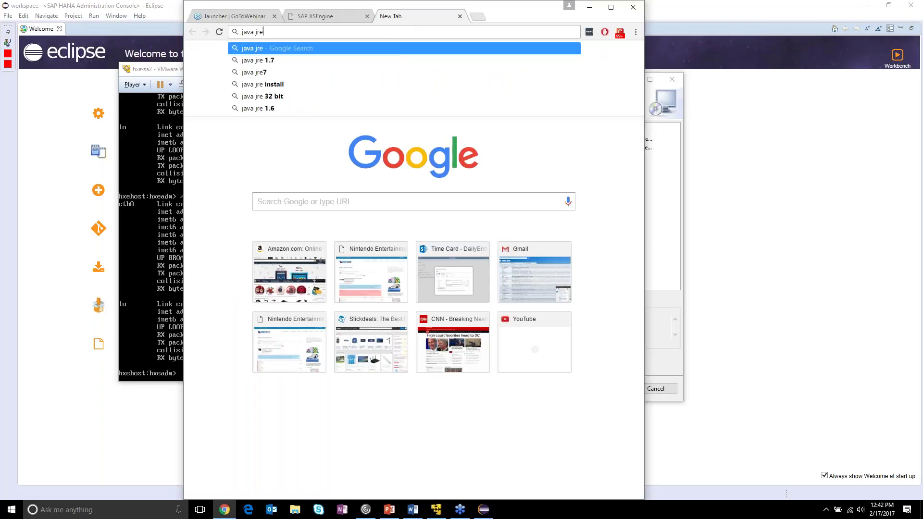
{"action": "type", "text": " 1.8"}
{"action": "key", "text": "Return"}
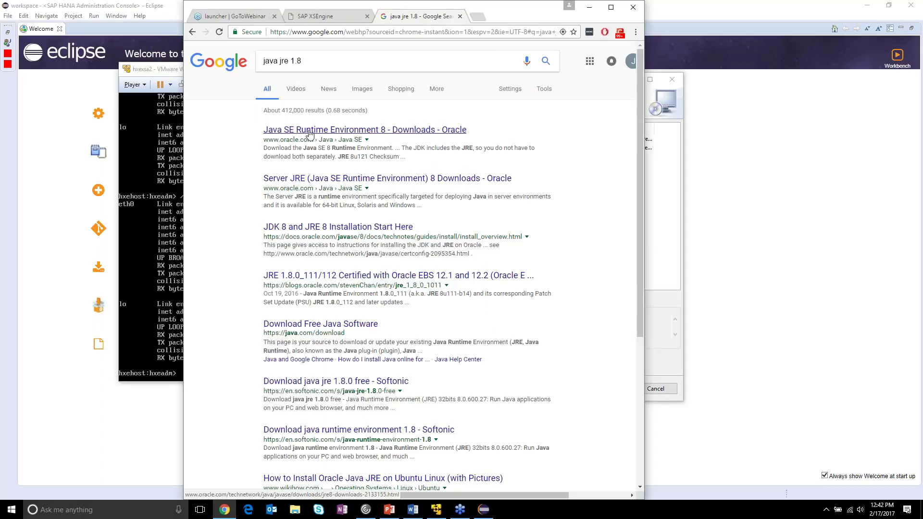
{"action": "left_click", "coordinate": [321, 133]}
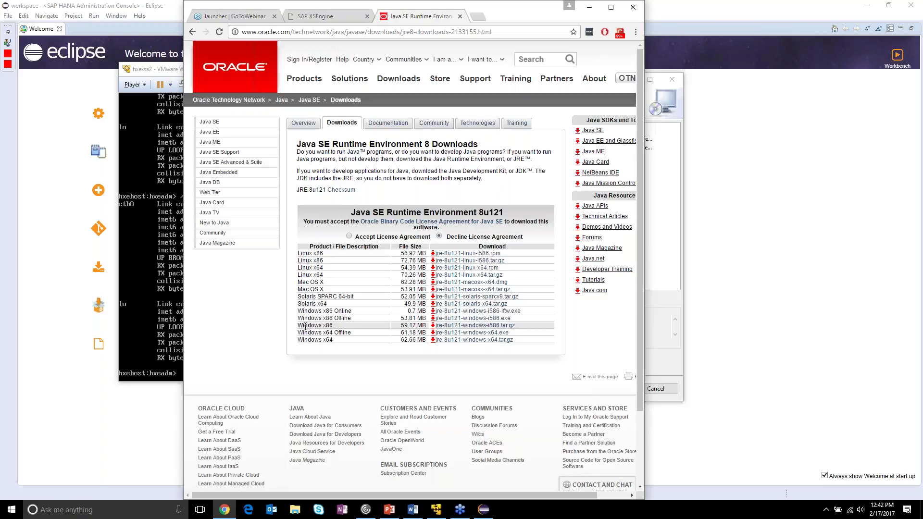
{"action": "left_click_drag", "start_coordinate": [298, 333], "coordinate": [524, 332]}
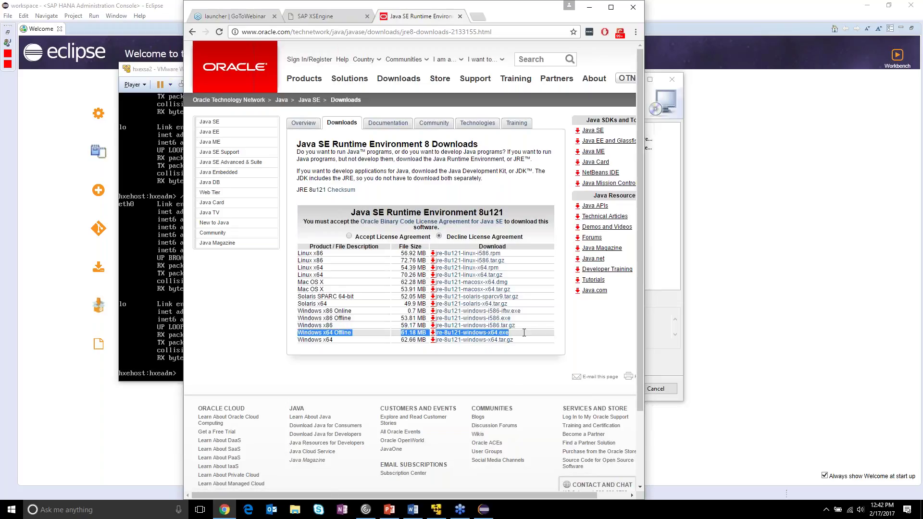
- Maximize Chrome, select the download page's address, then restore the window to a smaller size
{"action": "left_click", "coordinate": [611, 8]}
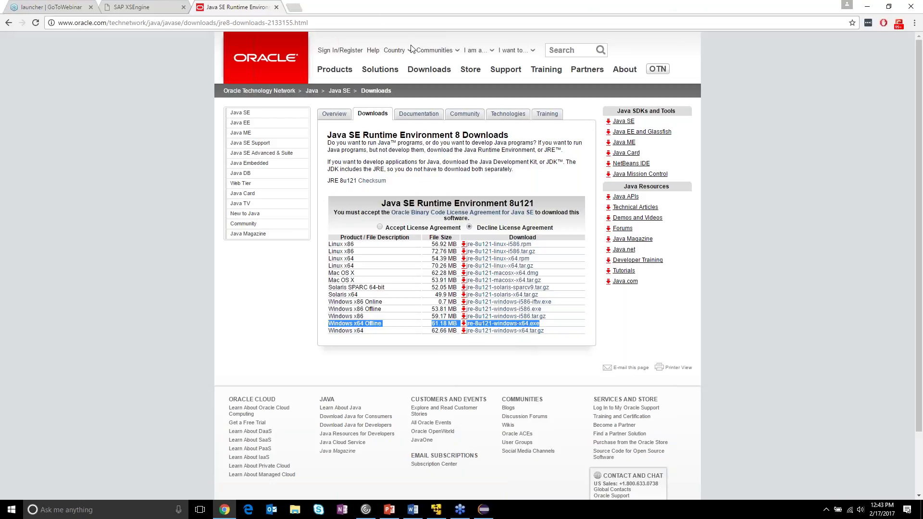
{"action": "left_click", "coordinate": [373, 22]}
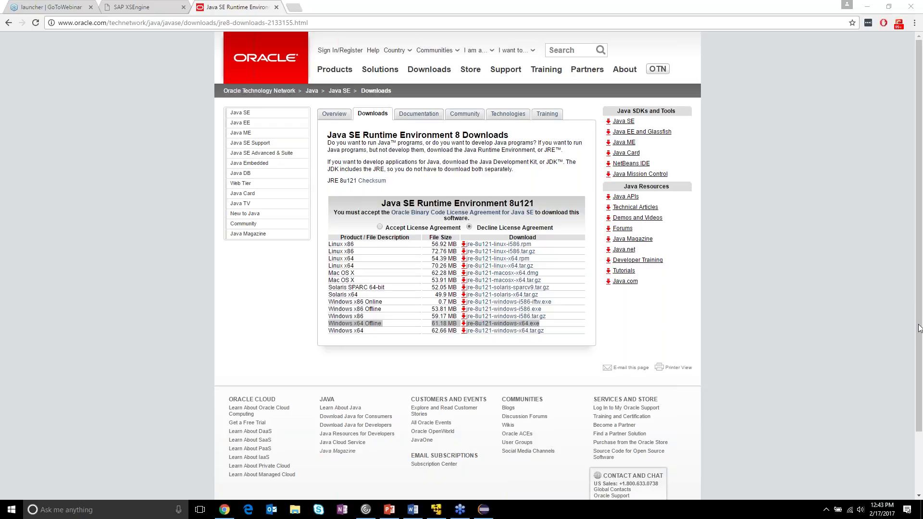
{"action": "left_click", "coordinate": [699, 14]}
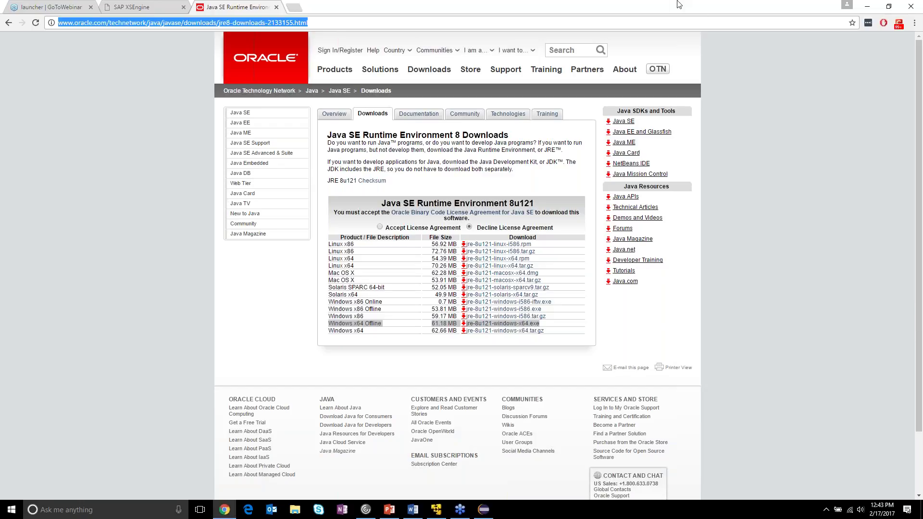
{"action": "double_click", "coordinate": [723, 12]}
- Check the hxexsa2 VM terminal, then bring Eclipse's Install Details dialog back in front
{"action": "left_click", "coordinate": [272, 70]}
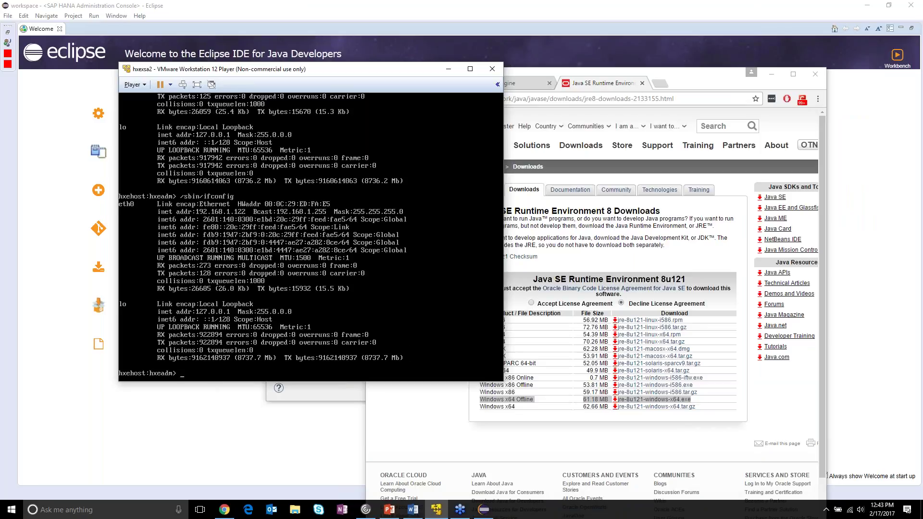
{"action": "mouse_move", "coordinate": [484, 509]}
{"action": "left_click", "coordinate": [484, 467]}
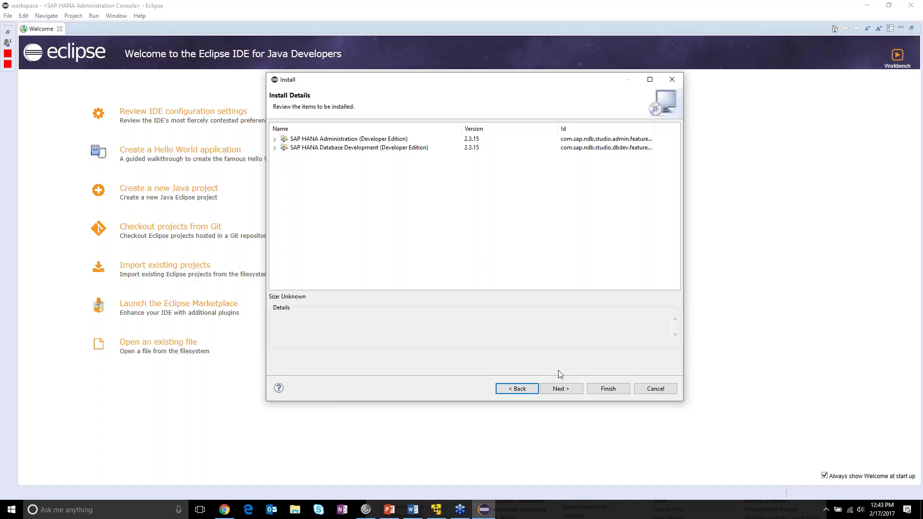
- Finish the plugin install wizard, accept the unsigned-content Security Warning, and restart Eclipse
{"action": "left_click", "coordinate": [562, 389]}
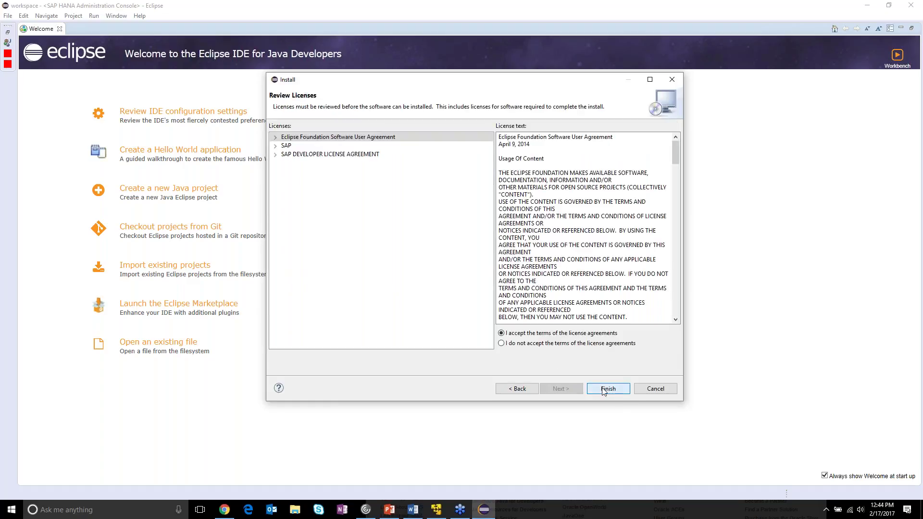
{"action": "left_click", "coordinate": [604, 389]}
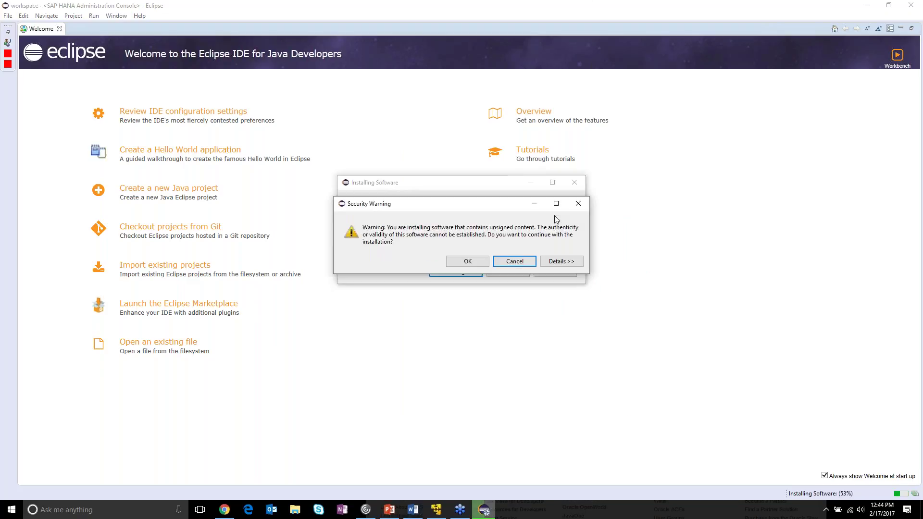
{"action": "left_click", "coordinate": [466, 262]}
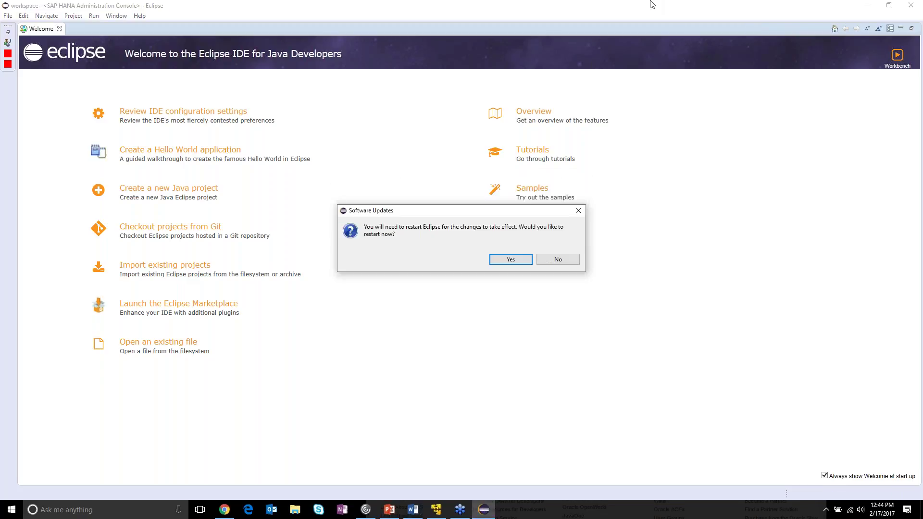
{"action": "left_click", "coordinate": [517, 260]}
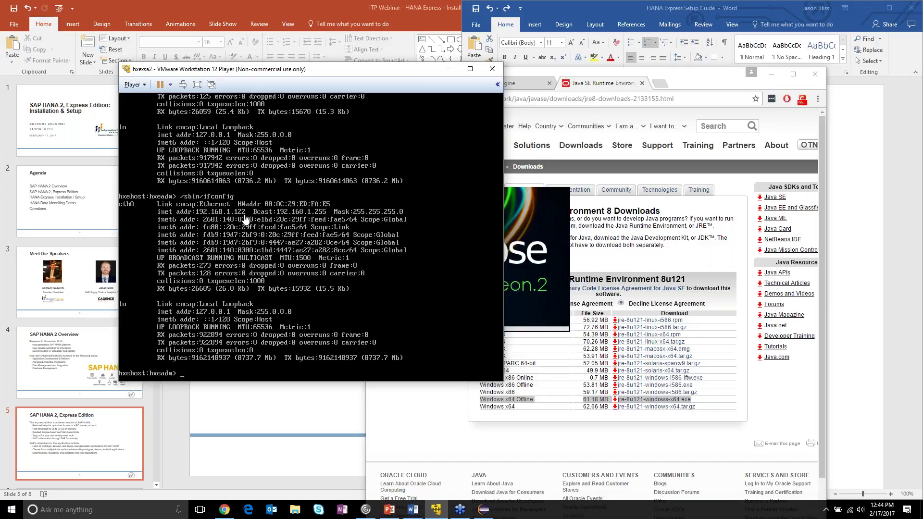
{"action": "left_click", "coordinate": [416, 511]}
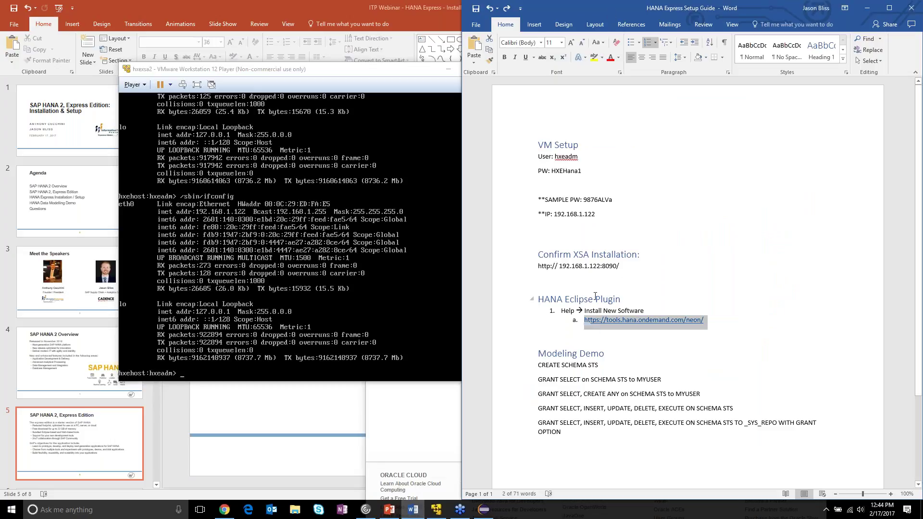
{"action": "left_click_drag", "start_coordinate": [630, 270], "coordinate": [528, 268]}
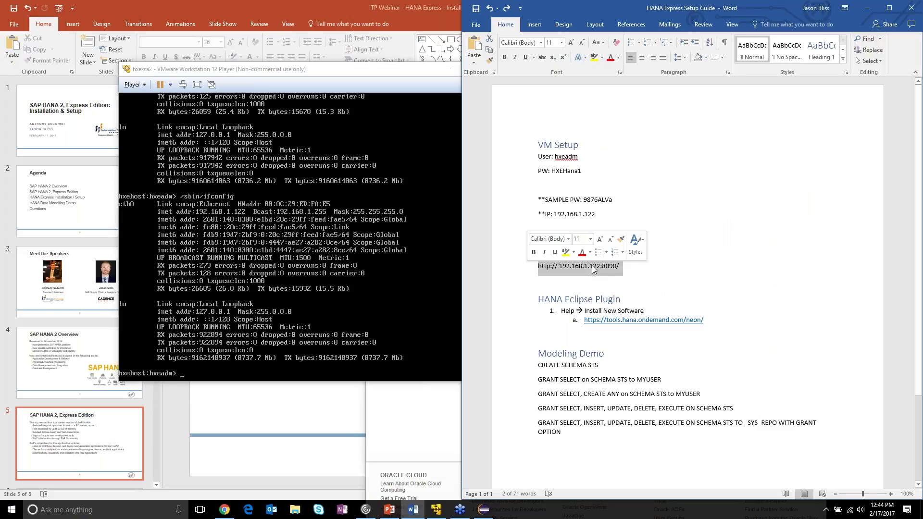
{"action": "left_click", "coordinate": [635, 271]}
{"action": "key", "text": "BackSpace"}
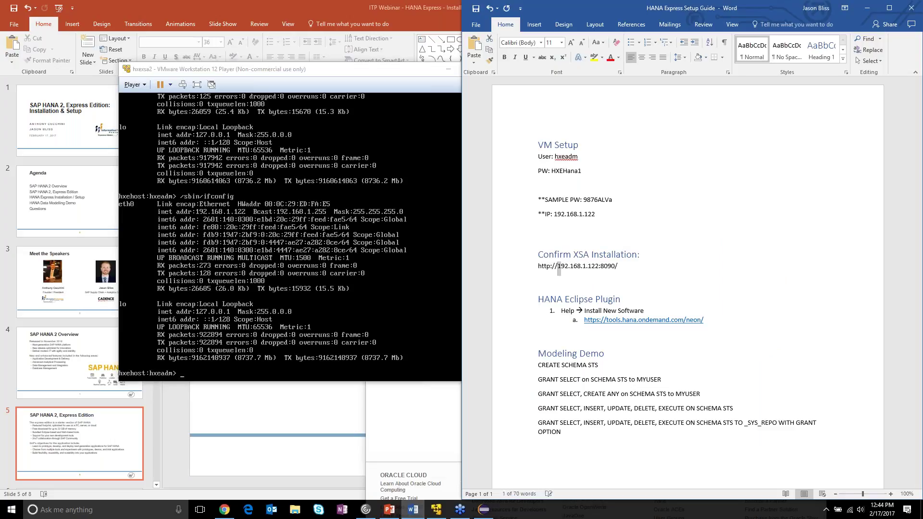
{"action": "type", "text": "<"}
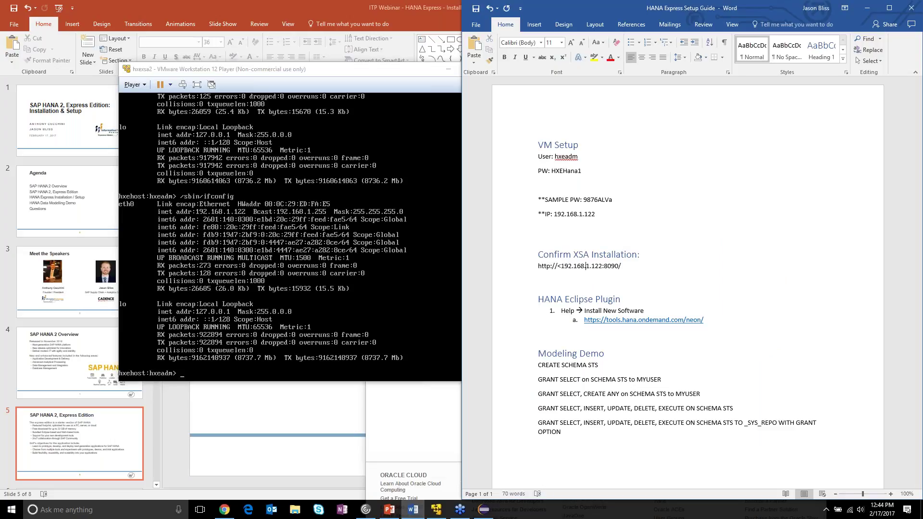
{"action": "type", "text": ">"}
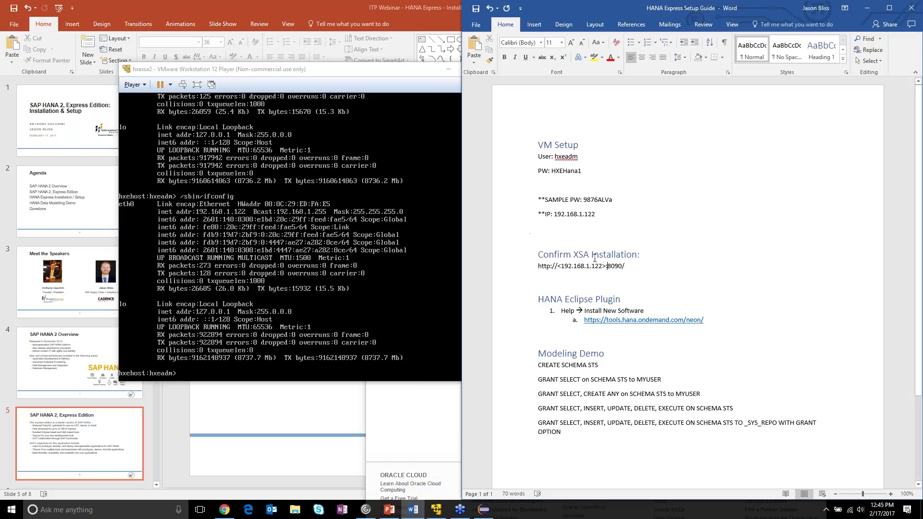
{"action": "left_click_drag", "start_coordinate": [662, 270], "coordinate": [537, 267]}
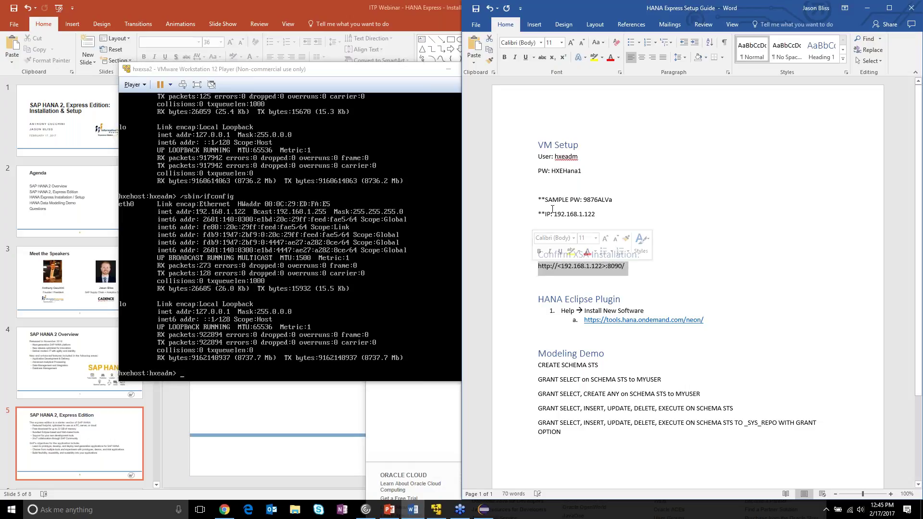
{"action": "left_click_drag", "start_coordinate": [599, 215], "coordinate": [554, 215]}
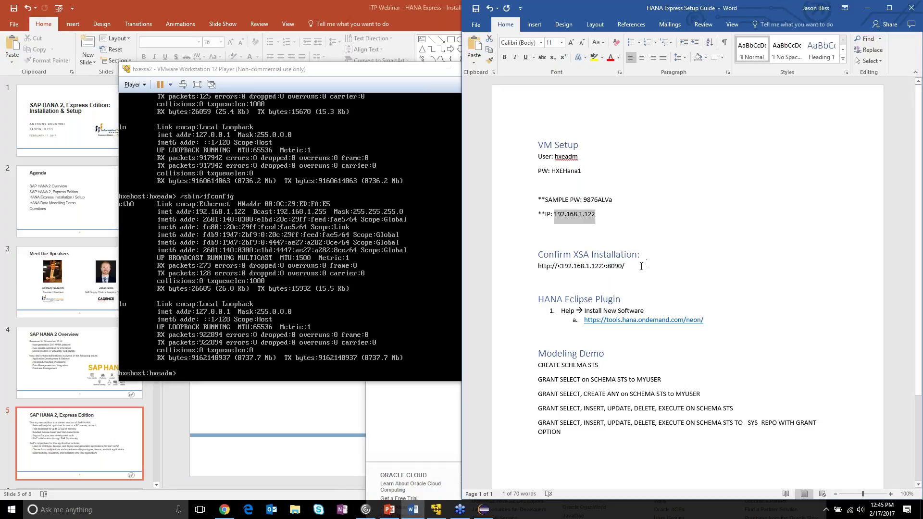
{"action": "left_click_drag", "start_coordinate": [641, 267], "coordinate": [537, 267]}
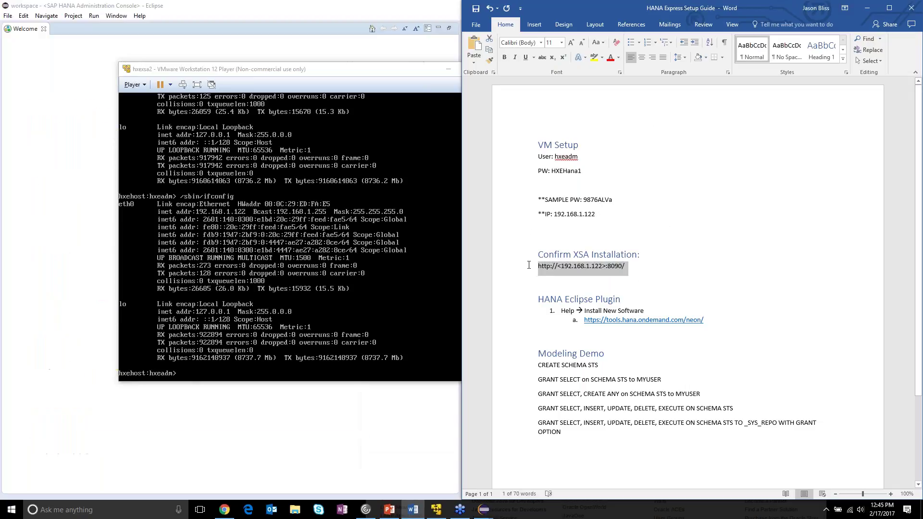
{"action": "left_click", "coordinate": [669, 275]}
- Check the SAP XSEngine page at 192.168.1.122:8090 in Chrome, then return to Eclipse
{"action": "left_click", "coordinate": [226, 511]}
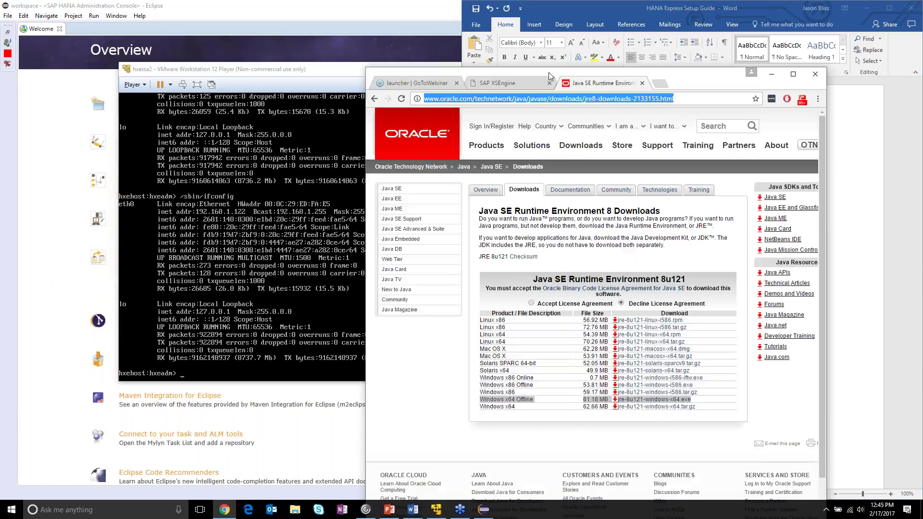
{"action": "left_click", "coordinate": [509, 84]}
{"action": "double_click", "coordinate": [685, 76]}
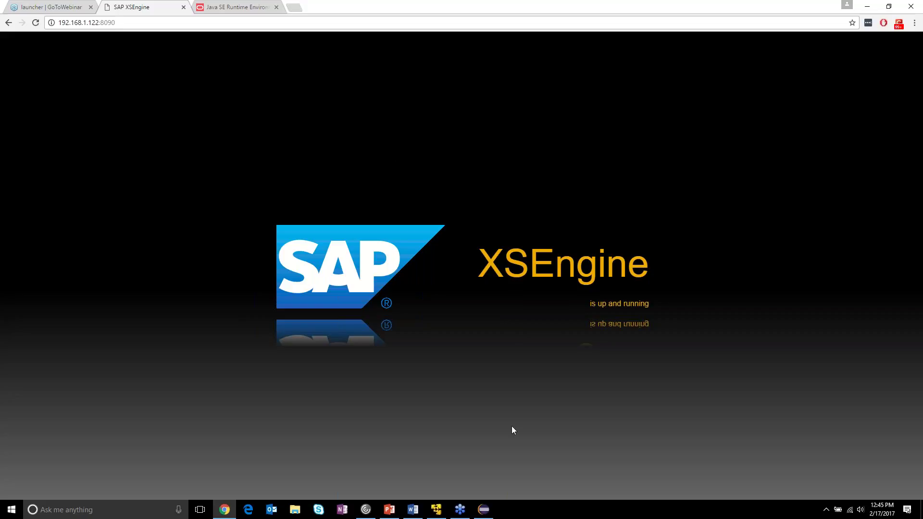
{"action": "left_click", "coordinate": [483, 511]}
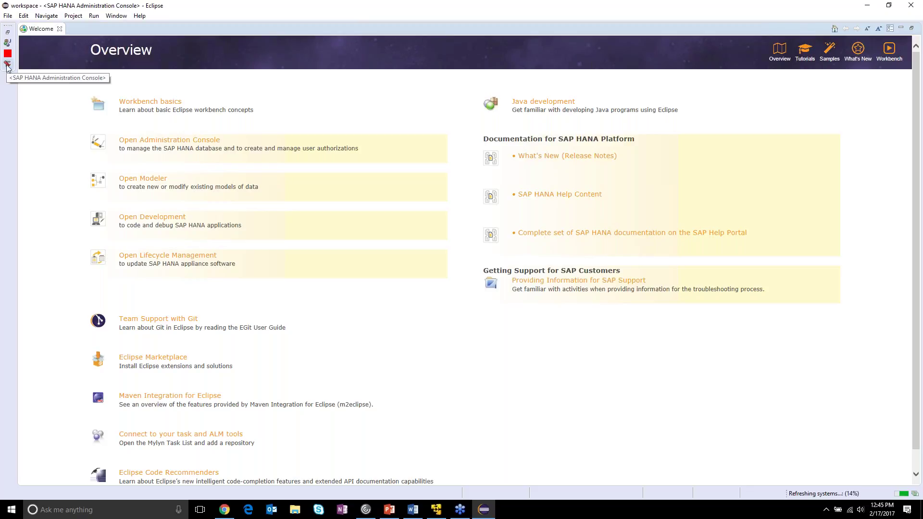
{"action": "left_click", "coordinate": [118, 16]}
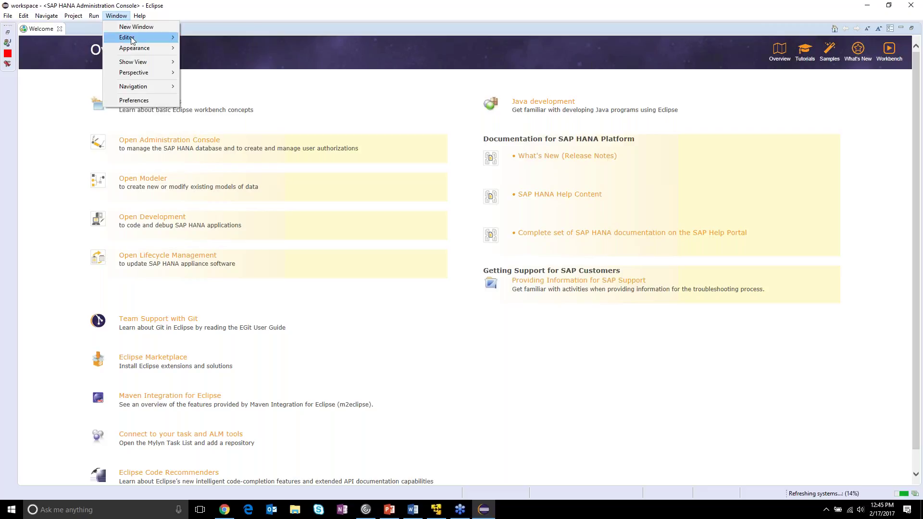
{"action": "mouse_move", "coordinate": [140, 73]}
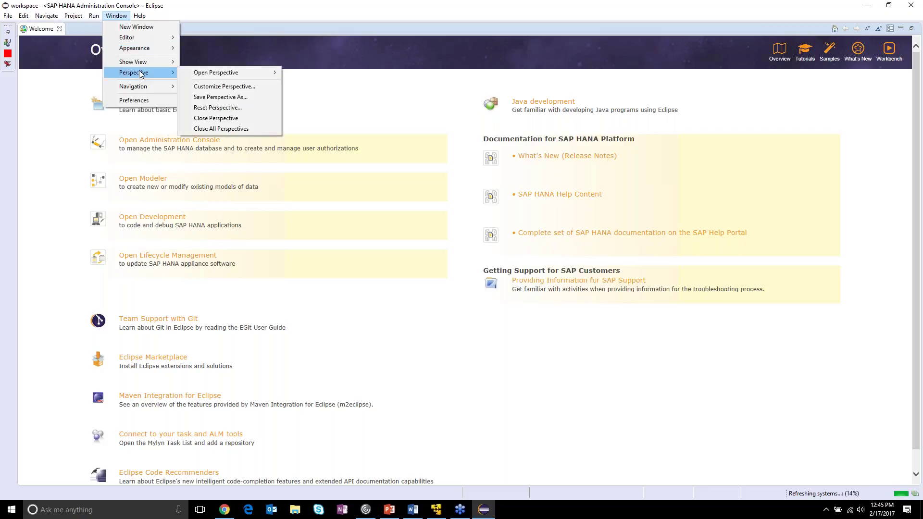
{"action": "mouse_move", "coordinate": [226, 77]}
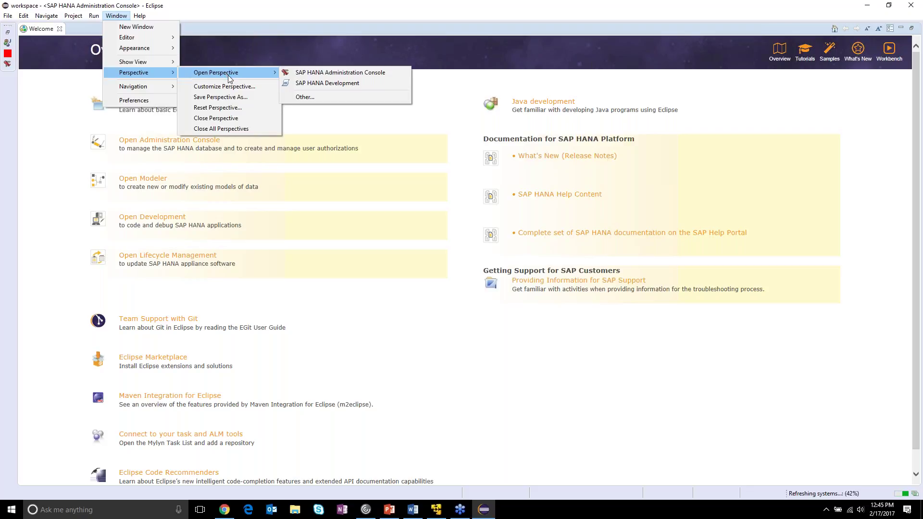
{"action": "left_click", "coordinate": [339, 97]}
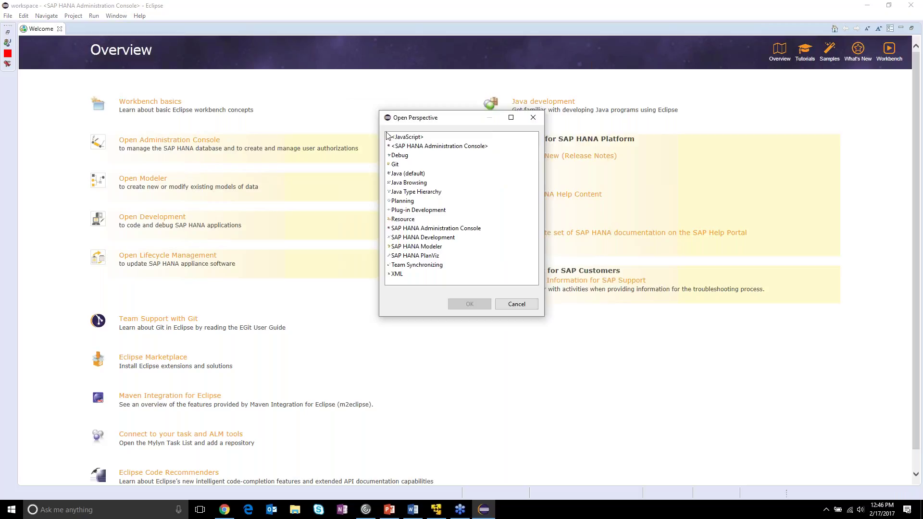
{"action": "double_click", "coordinate": [434, 148]}
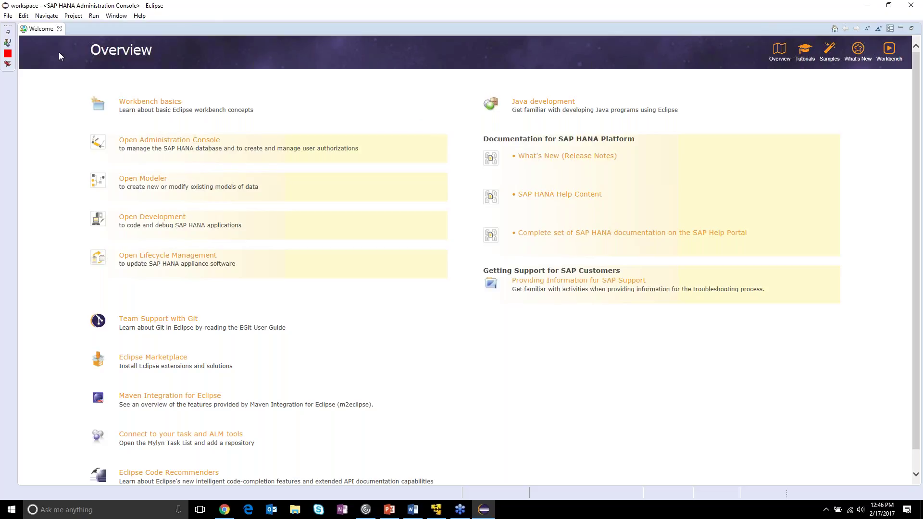
{"action": "left_click", "coordinate": [8, 64]}
- Restore the Systems and SQL console views and choose Add System... from the Systems list
{"action": "left_click", "coordinate": [5, 67]}
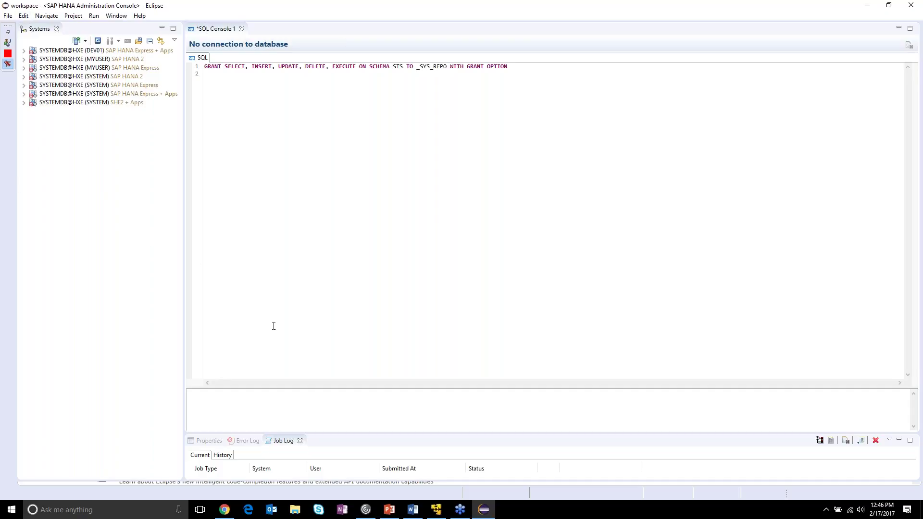
{"action": "left_click", "coordinate": [436, 509]}
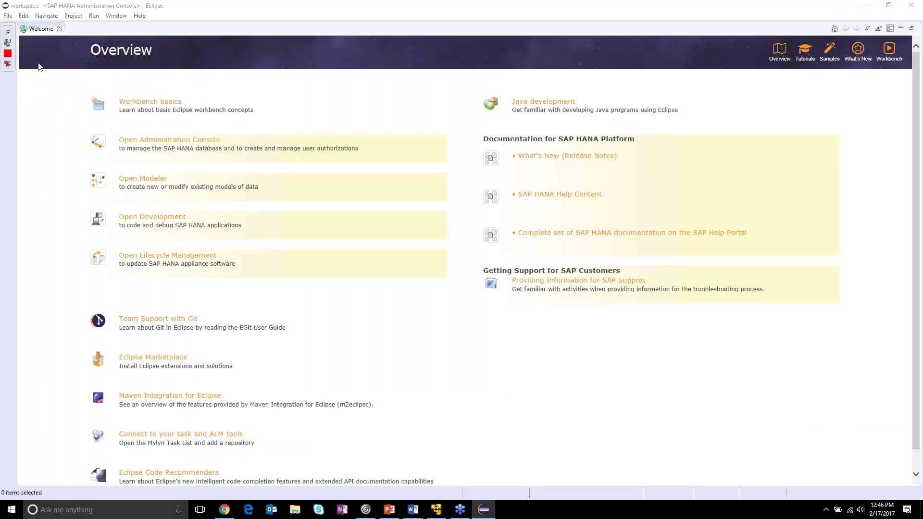
{"action": "left_click", "coordinate": [8, 63]}
{"action": "right_click", "coordinate": [66, 140]}
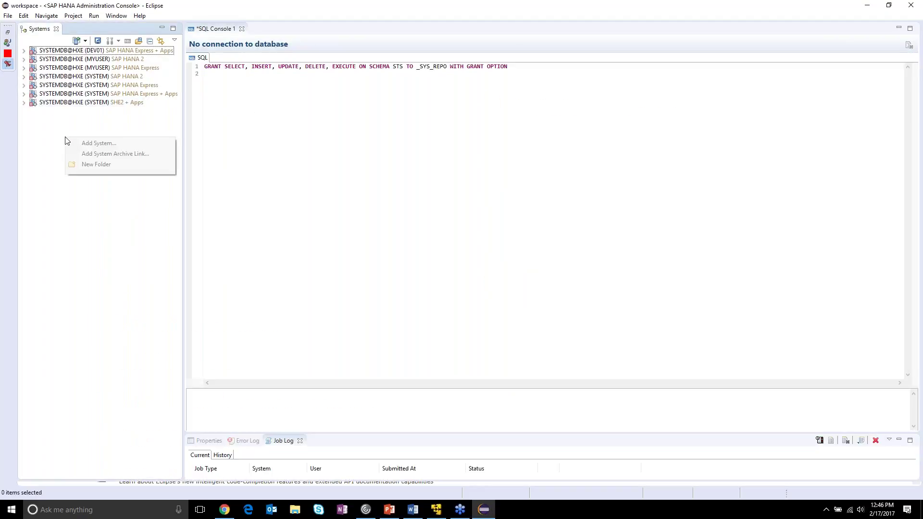
{"action": "left_click", "coordinate": [96, 144]}
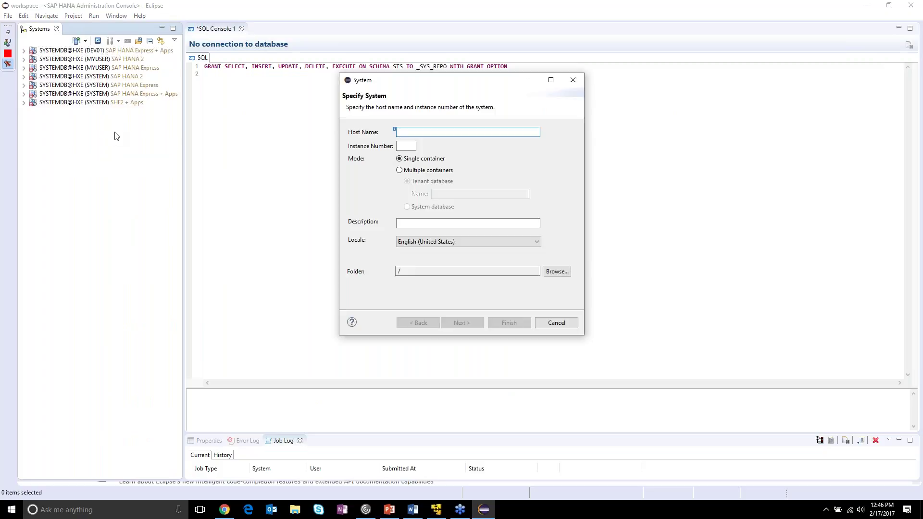
- Take IP 192.168.1.122 from the setup guide as the new system's host name
{"action": "left_click", "coordinate": [413, 510]}
{"action": "left_click_drag", "start_coordinate": [620, 214], "coordinate": [555, 220]}
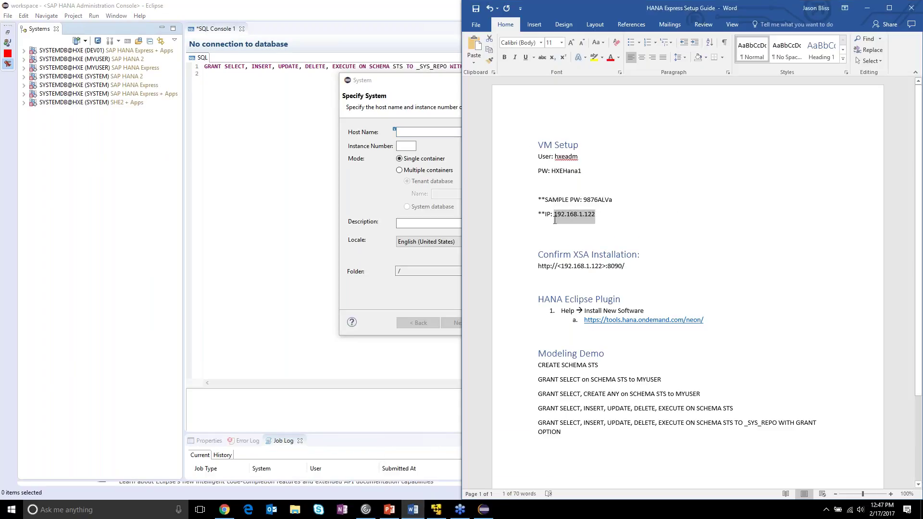
{"action": "left_click", "coordinate": [450, 134]}
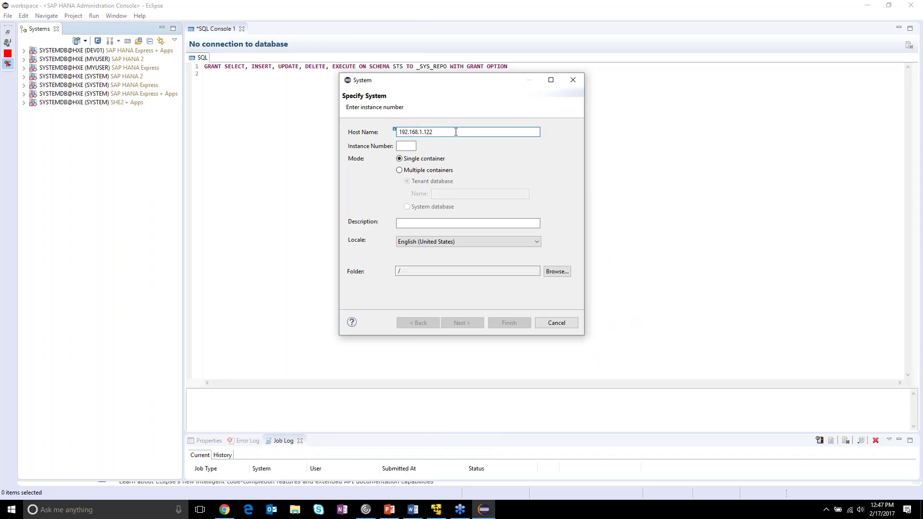
{"action": "key", "text": "Home"}
- Set instance number 90 and description 'SAP HANA Express 2 (Webinar)', then continue
{"action": "left_click", "coordinate": [401, 146]}
{"action": "type", "text": "90"}
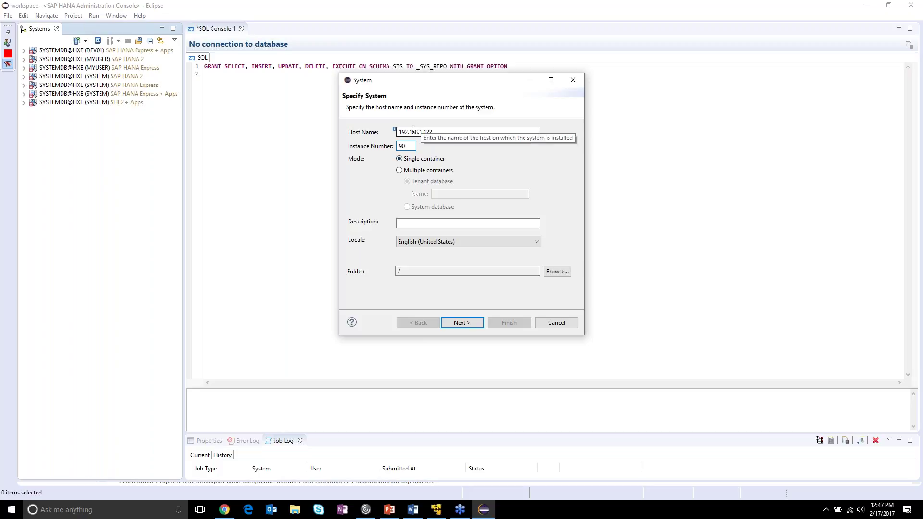
{"action": "left_click", "coordinate": [425, 223]}
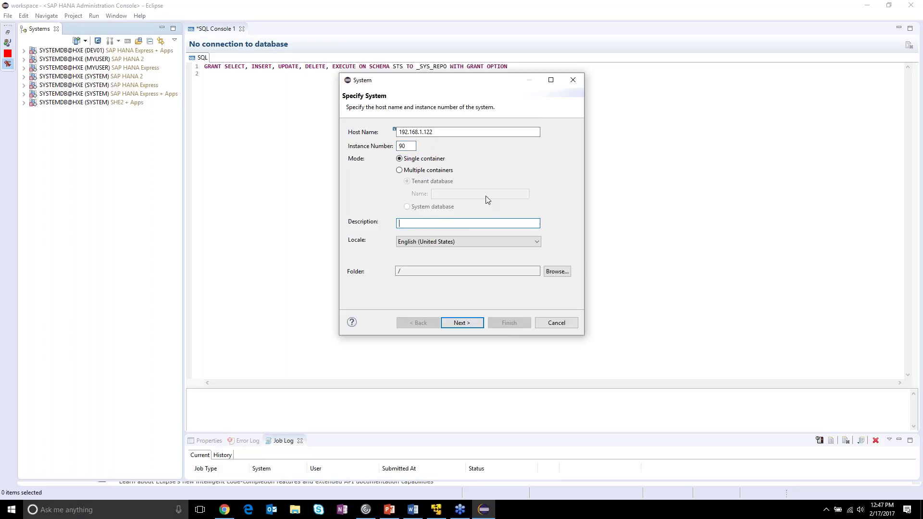
{"action": "type", "text": "SAP HANA Express 2 (Webinar)"}
{"action": "left_click", "coordinate": [462, 322]}
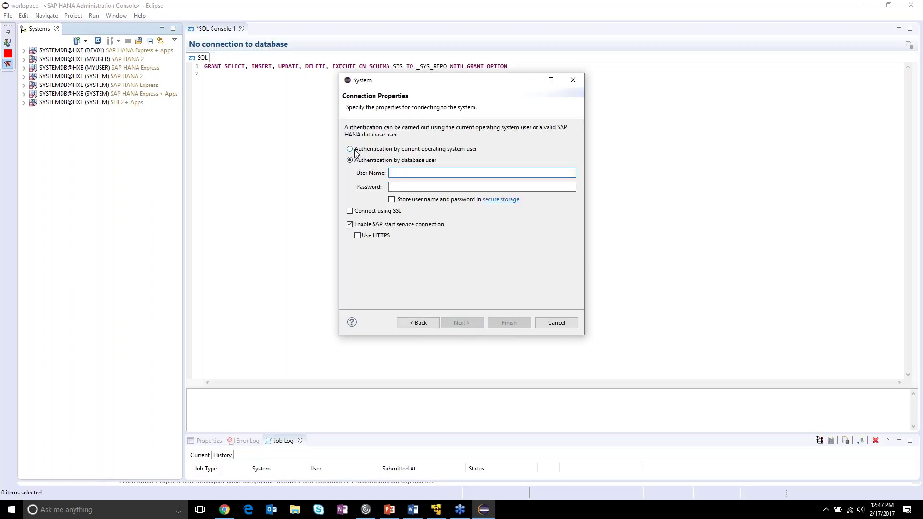
- Go back and choose Multiple containers with the System database option
{"action": "left_click", "coordinate": [423, 323]}
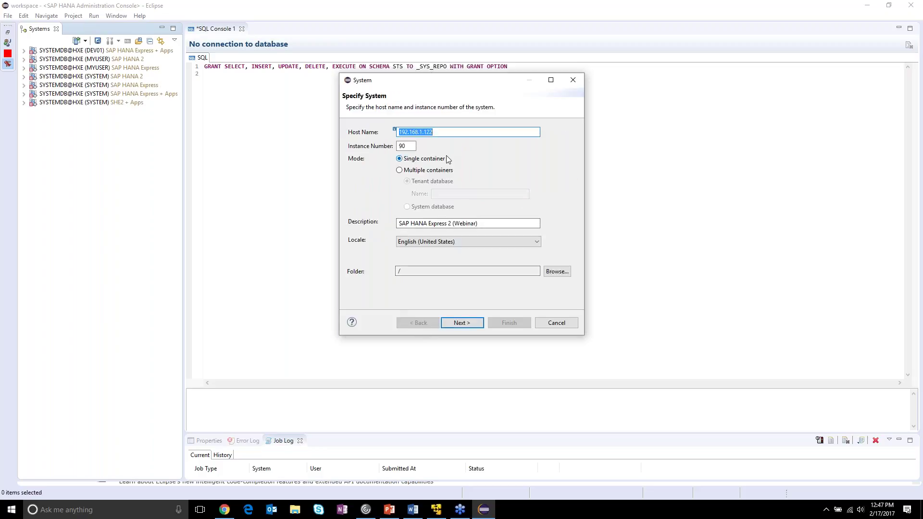
{"action": "left_click", "coordinate": [417, 174]}
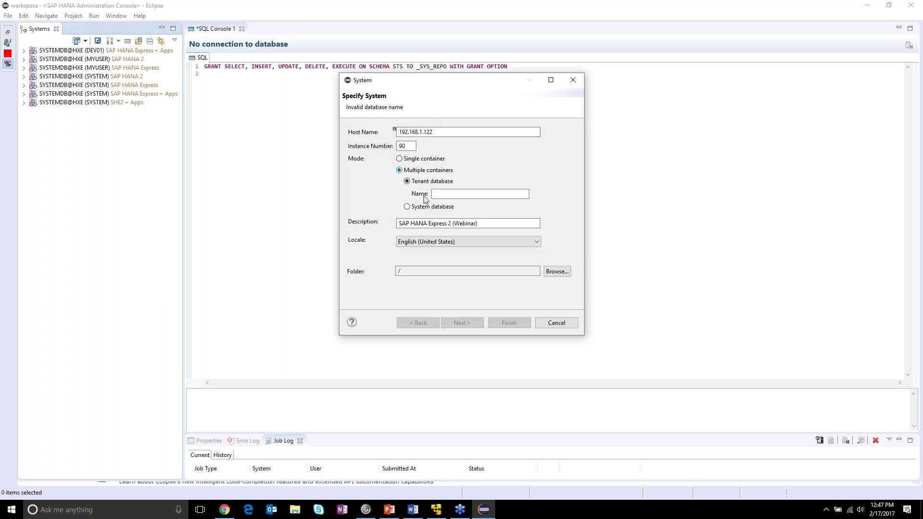
{"action": "left_click", "coordinate": [426, 208]}
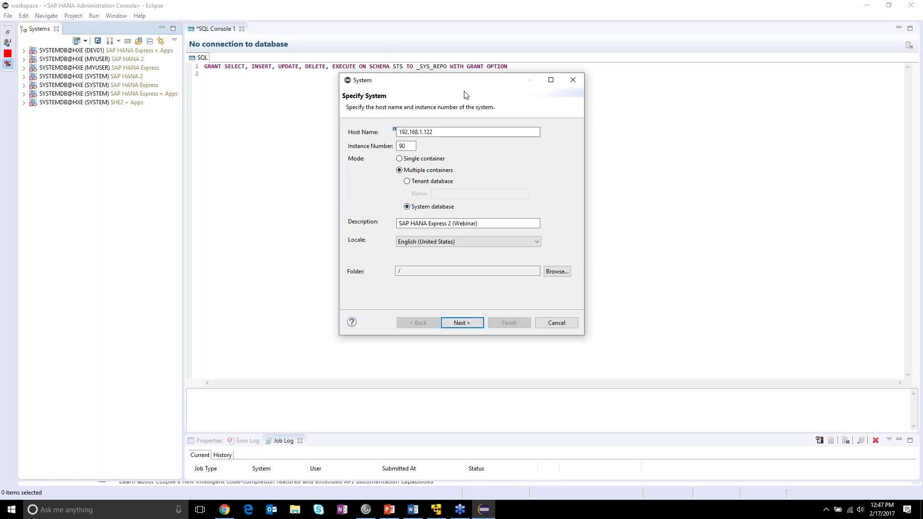
{"action": "left_click", "coordinate": [408, 145]}
- Enter the SYSTEM password with stored credentials, try Finish, and cancel after the already-exists error
{"action": "left_click", "coordinate": [469, 324]}
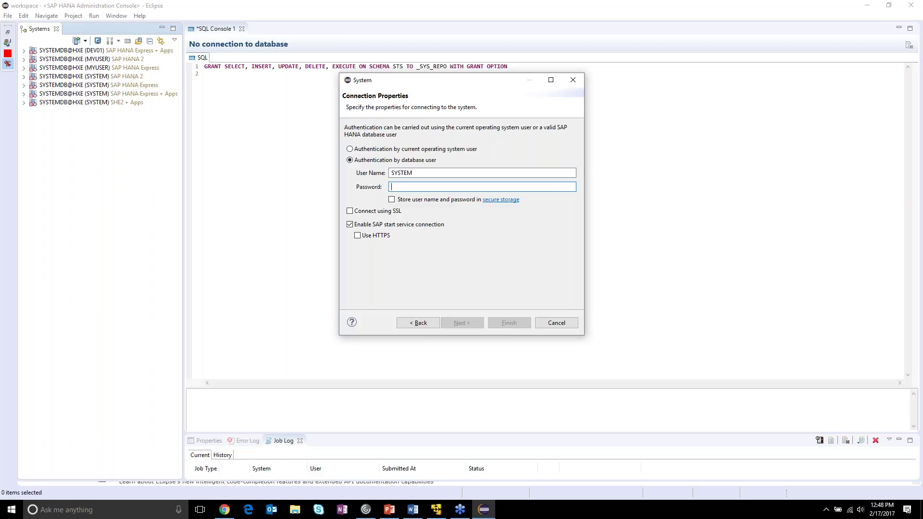
{"action": "type", "text": "****"}
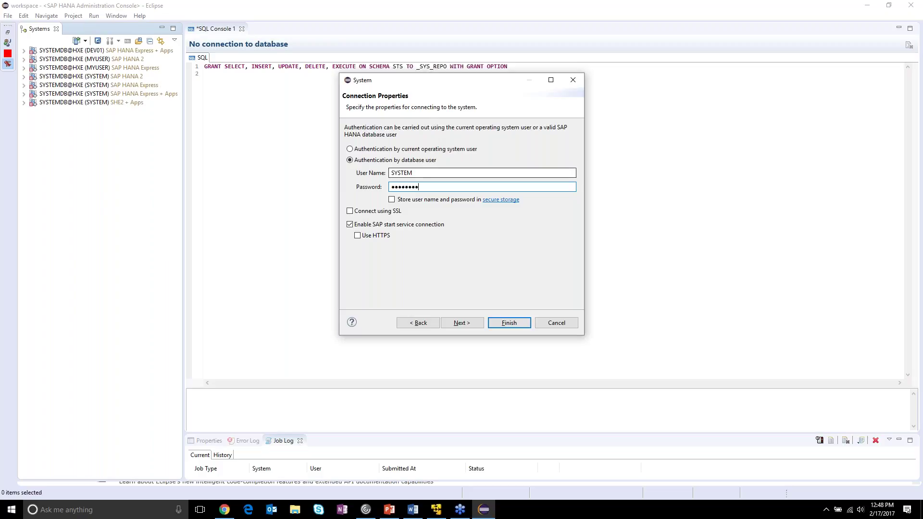
{"action": "left_click", "coordinate": [392, 200]}
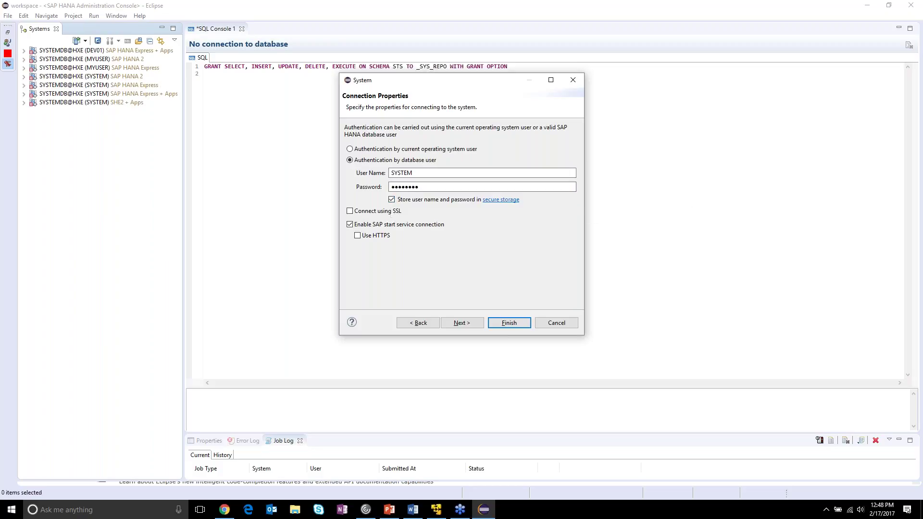
{"action": "left_click", "coordinate": [516, 324]}
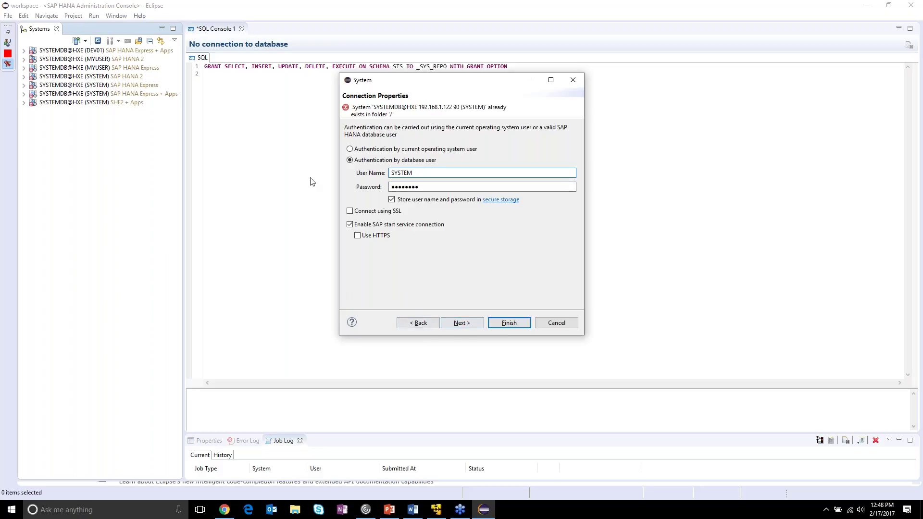
{"action": "left_click", "coordinate": [556, 323]}
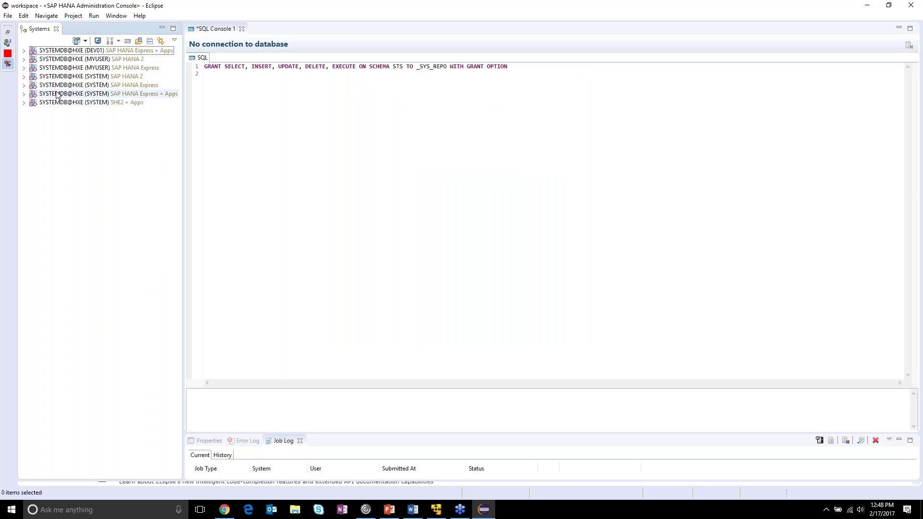
- Refresh the systems list and expand the SYSTEM SAP HANA 2 connection
{"action": "right_click", "coordinate": [58, 77]}
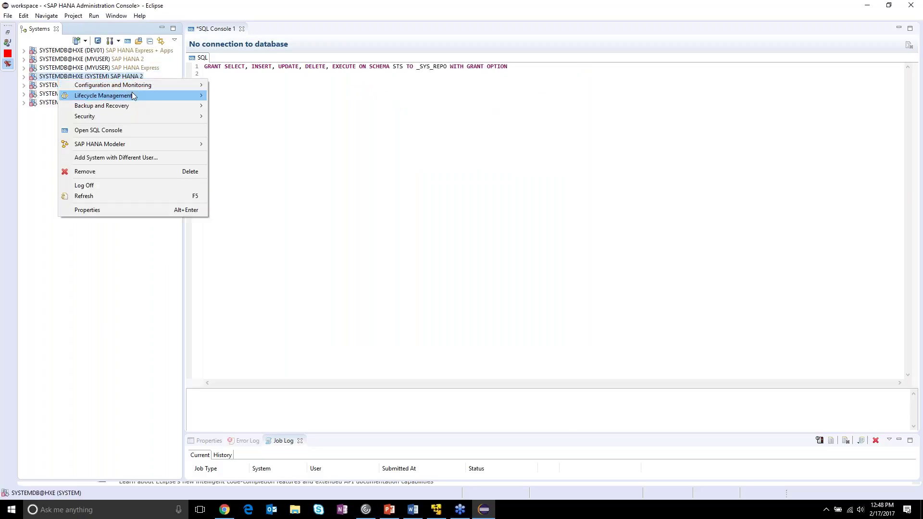
{"action": "left_click", "coordinate": [98, 196]}
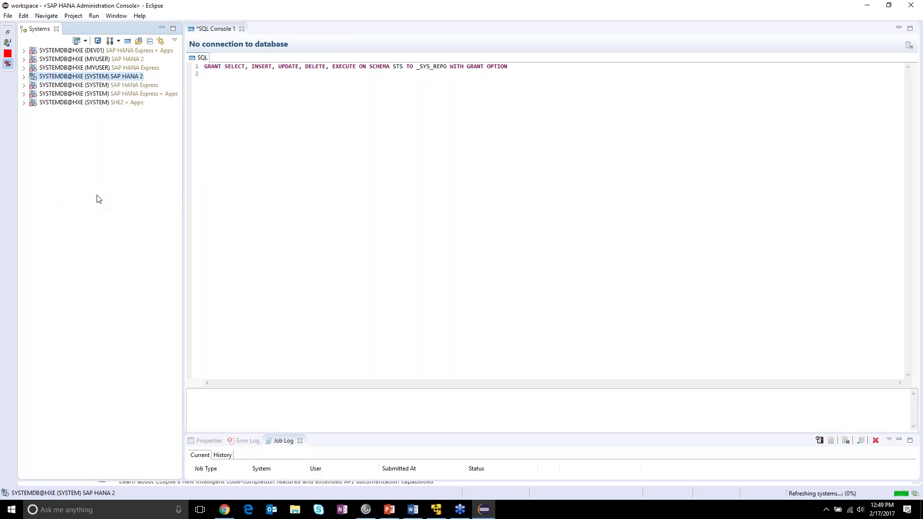
{"action": "double_click", "coordinate": [31, 76]}
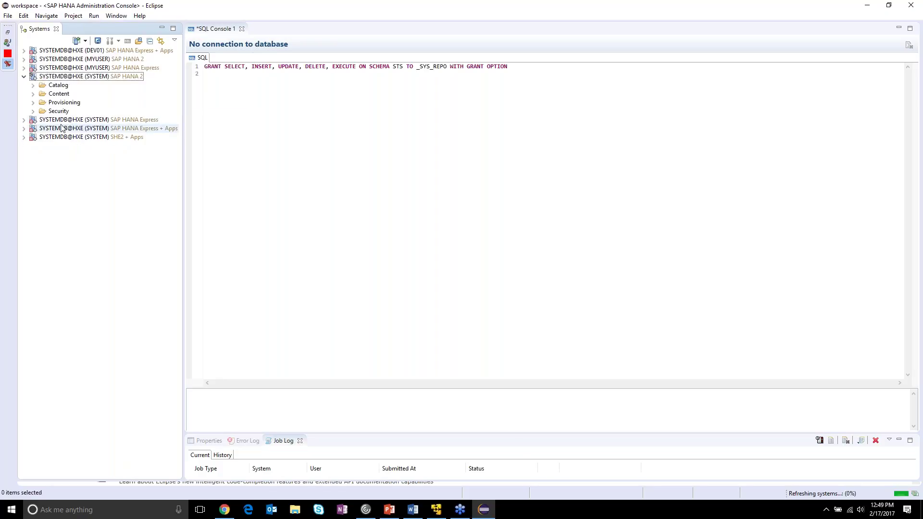
- View the SHE2 + Apps connection's Additional Properties, cancel without changes, and refresh it
{"action": "right_click", "coordinate": [65, 138]}
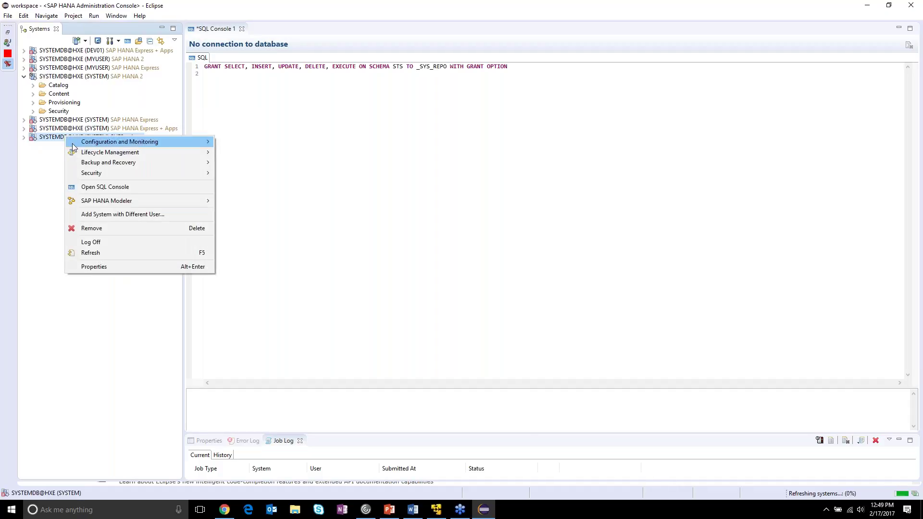
{"action": "left_click", "coordinate": [94, 266]}
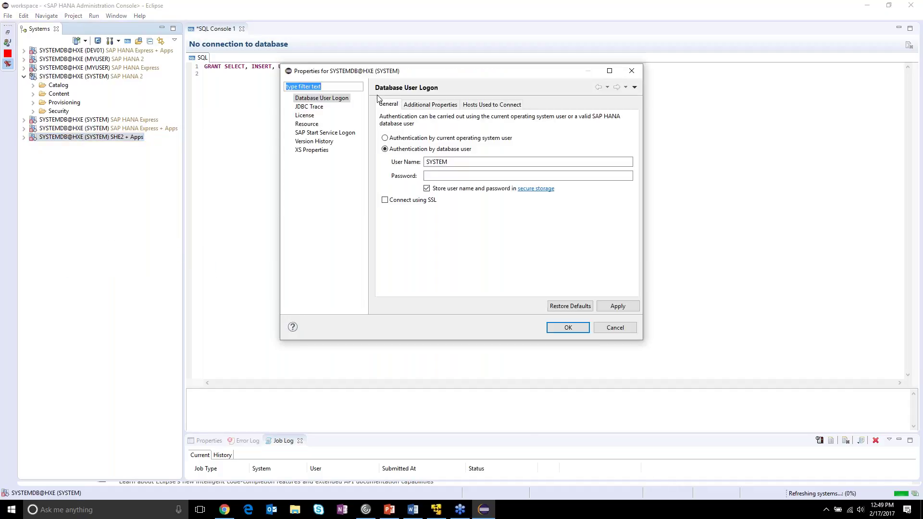
{"action": "left_click", "coordinate": [417, 107]}
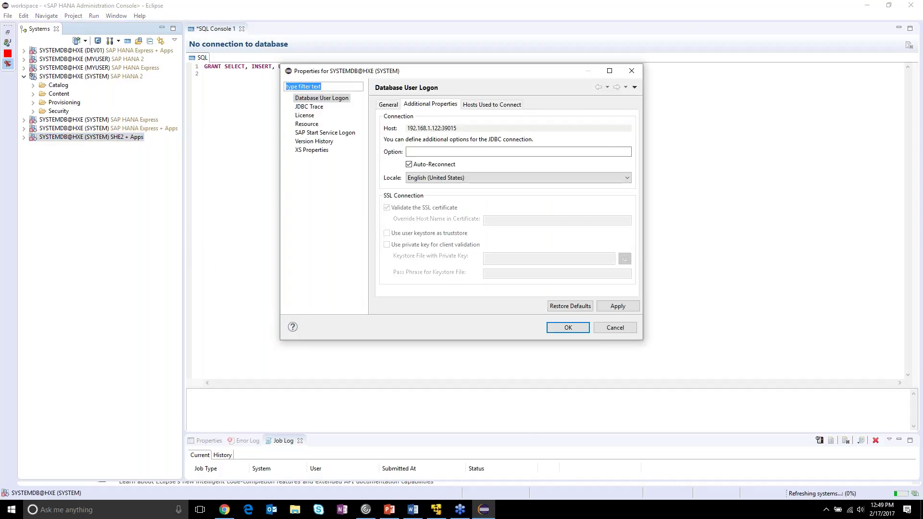
{"action": "left_click", "coordinate": [626, 332]}
{"action": "right_click", "coordinate": [37, 138]}
{"action": "left_click", "coordinate": [92, 254]}
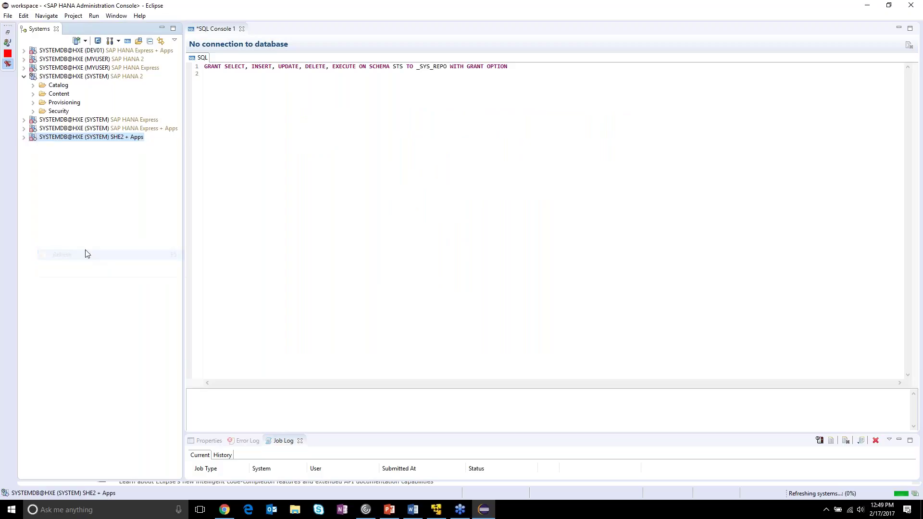
- Collapse SYSTEM SAP HANA 2 and refresh the SHE2 + Apps connection again
{"action": "left_click", "coordinate": [419, 511]}
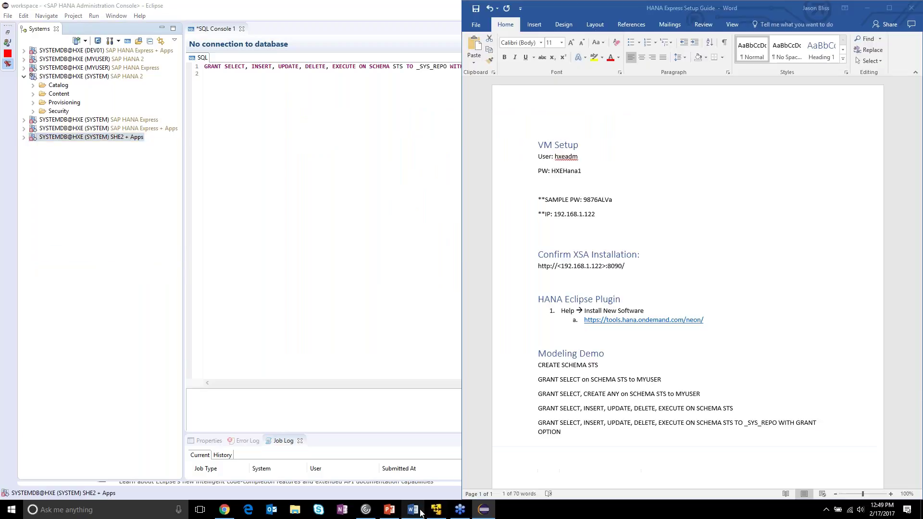
{"action": "left_click", "coordinate": [420, 512]}
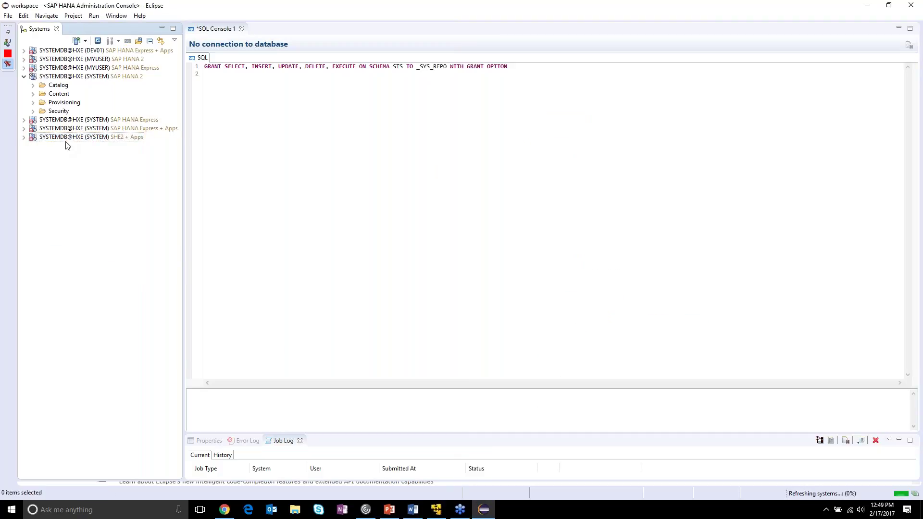
{"action": "left_click", "coordinate": [23, 77]}
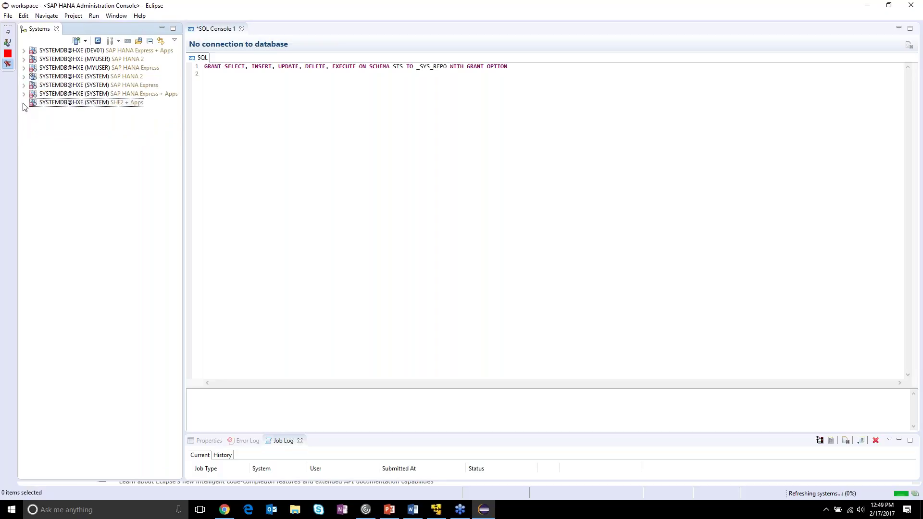
{"action": "right_click", "coordinate": [53, 102]}
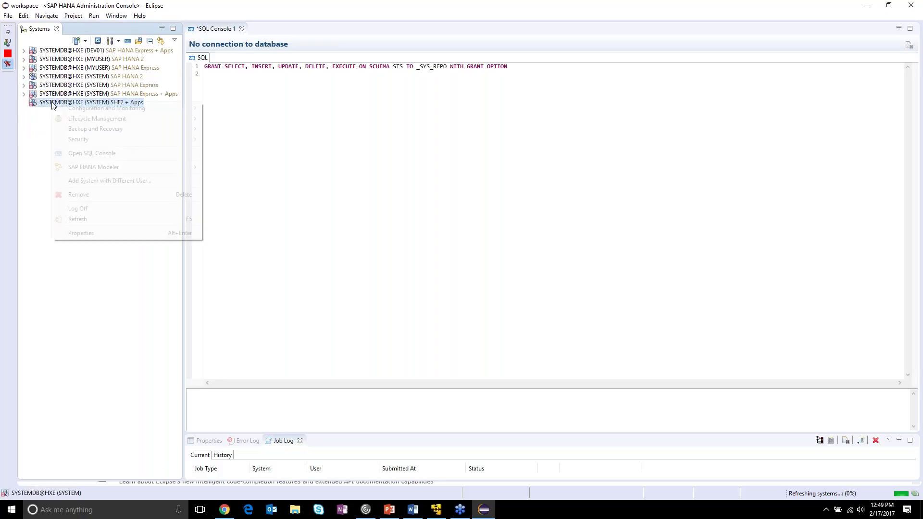
{"action": "left_click", "coordinate": [117, 219]}
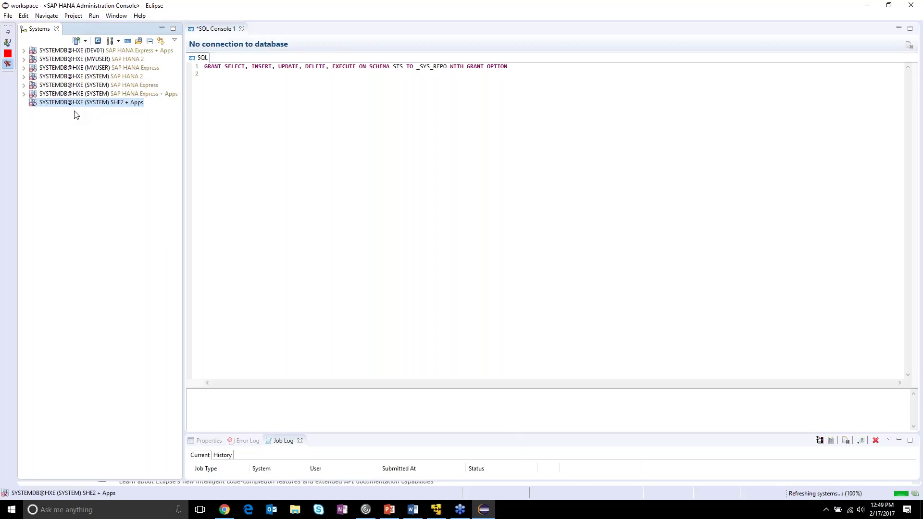
- Remove the SHE2 + Apps connection from the Systems list and confirm the delete
{"action": "mouse_move", "coordinate": [54, 109]}
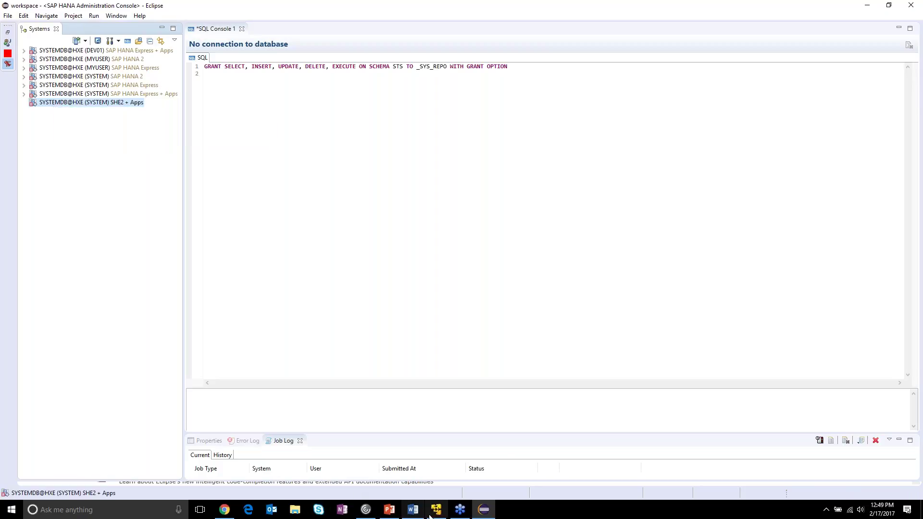
{"action": "left_click", "coordinate": [413, 510]}
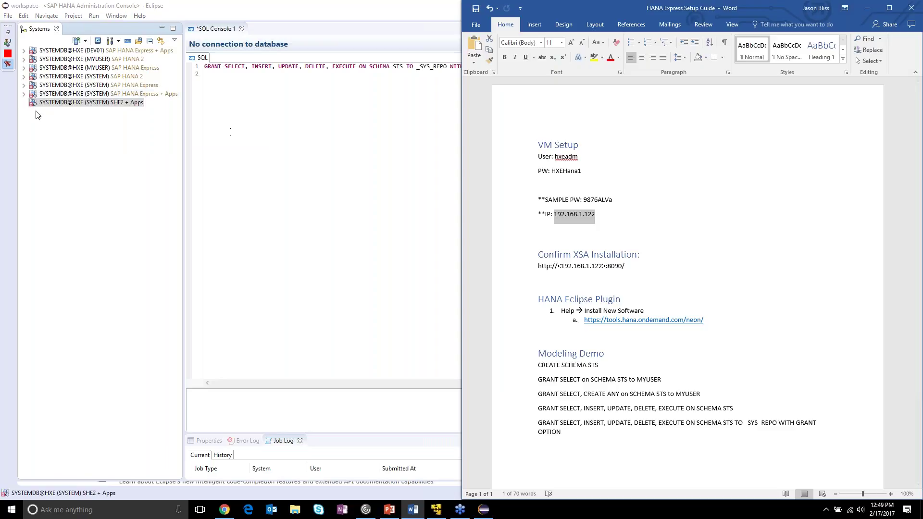
{"action": "mouse_move", "coordinate": [59, 107]}
{"action": "left_click", "coordinate": [59, 105]}
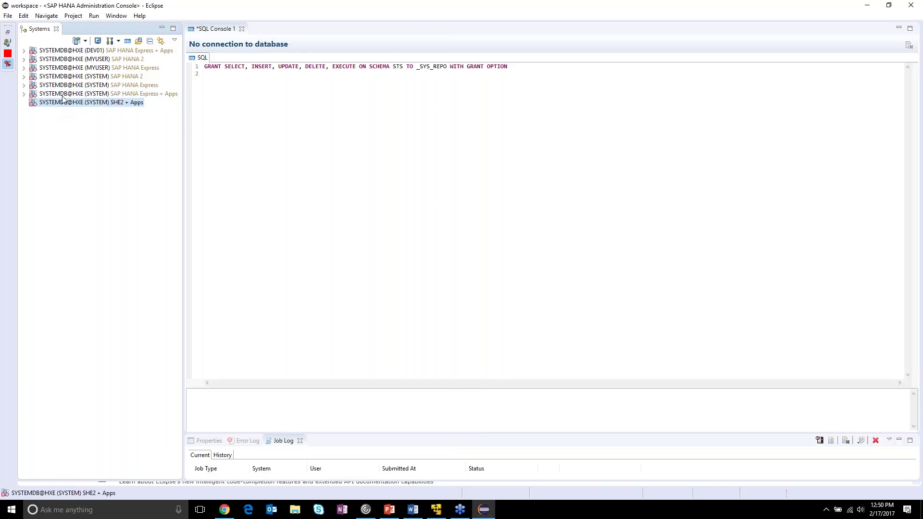
{"action": "right_click", "coordinate": [59, 105]}
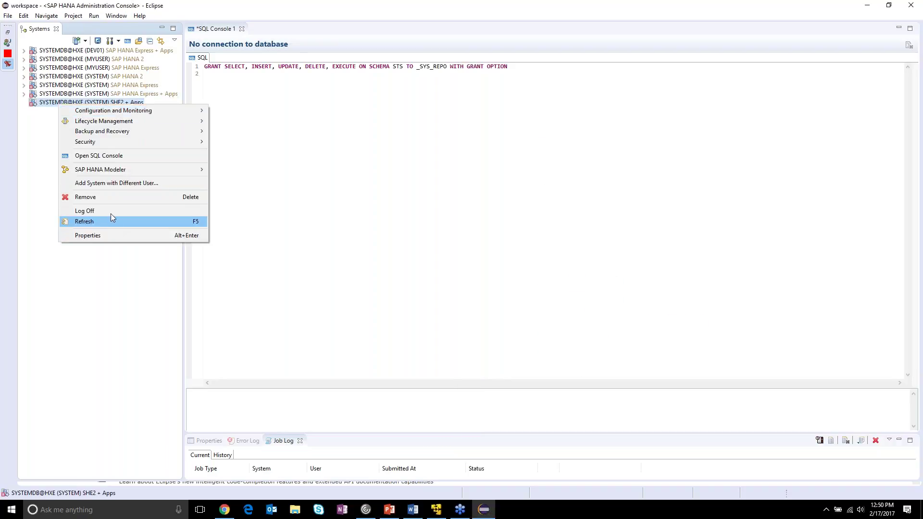
{"action": "left_click", "coordinate": [113, 198]}
{"action": "left_click", "coordinate": [528, 260]}
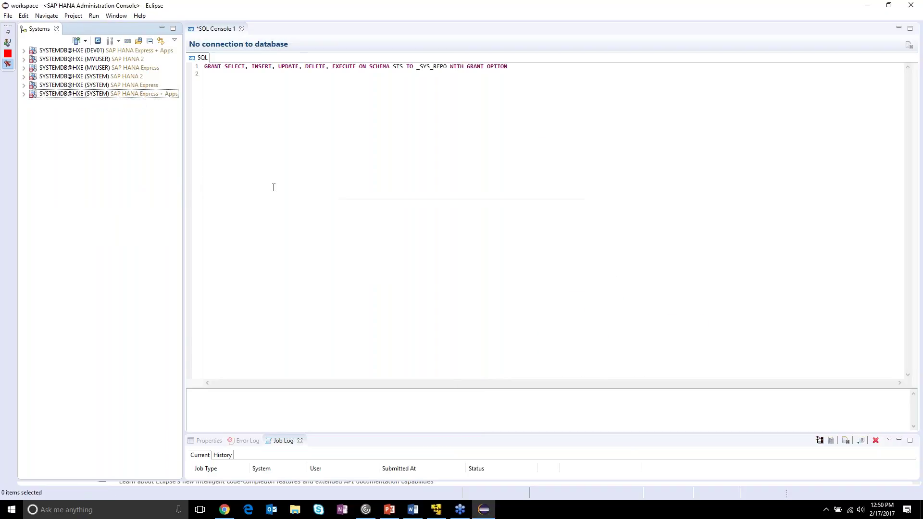
- Start the Add System wizard from the Systems list
{"action": "right_click", "coordinate": [54, 120]}
{"action": "left_click", "coordinate": [87, 124]}
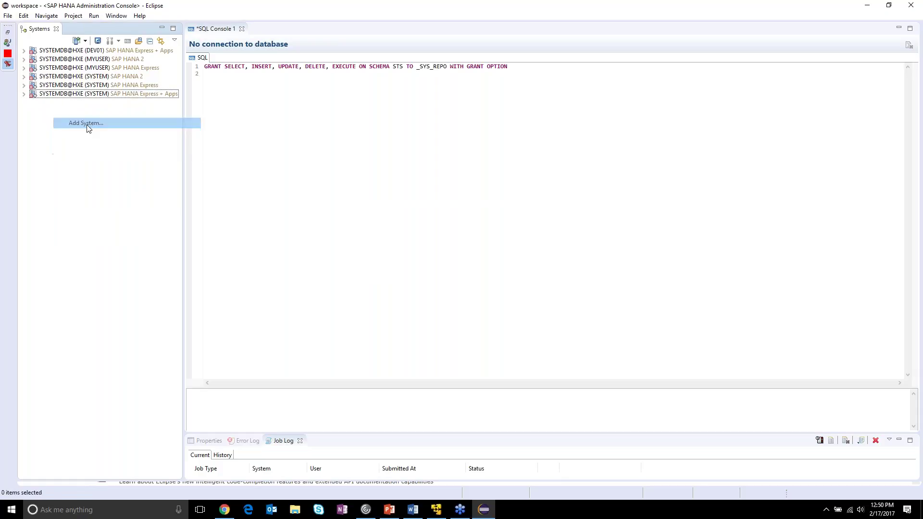
{"action": "type", "text": "19"}
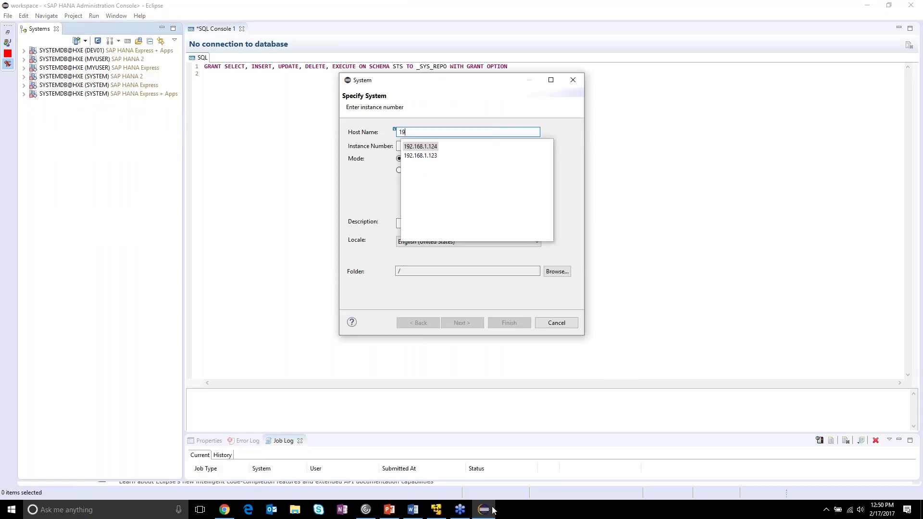
{"action": "left_click", "coordinate": [396, 510]}
{"action": "left_click", "coordinate": [397, 511]}
- Copy 192.168.1.122 from the setup guide into Host Name and set instance number 90
{"action": "left_click", "coordinate": [413, 509]}
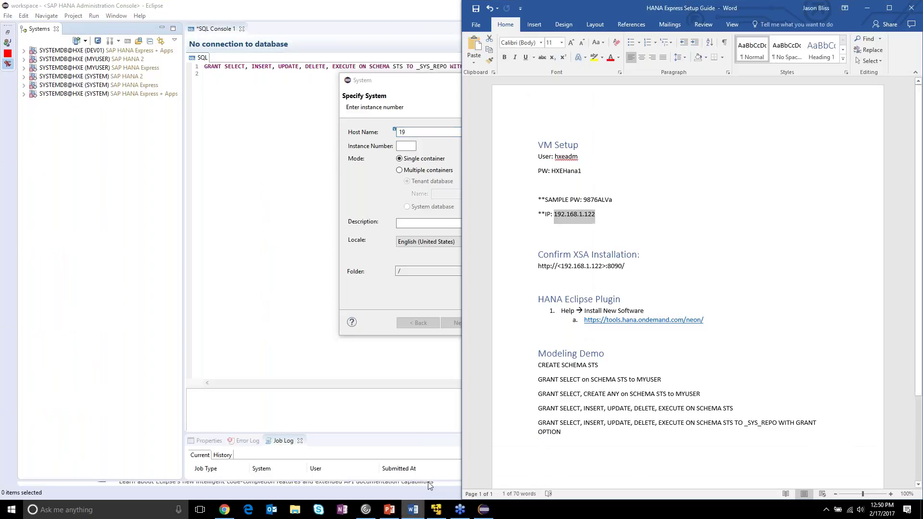
{"action": "left_click", "coordinate": [605, 214]}
{"action": "left_click_drag", "start_coordinate": [599, 215], "coordinate": [554, 214]}
{"action": "key", "text": "ctrl+c"}
{"action": "left_click_drag", "start_coordinate": [412, 133], "coordinate": [372, 130]}
{"action": "key", "text": "ctrl+v"}
{"action": "key", "text": "Tab"}
{"action": "type", "text": "90"}
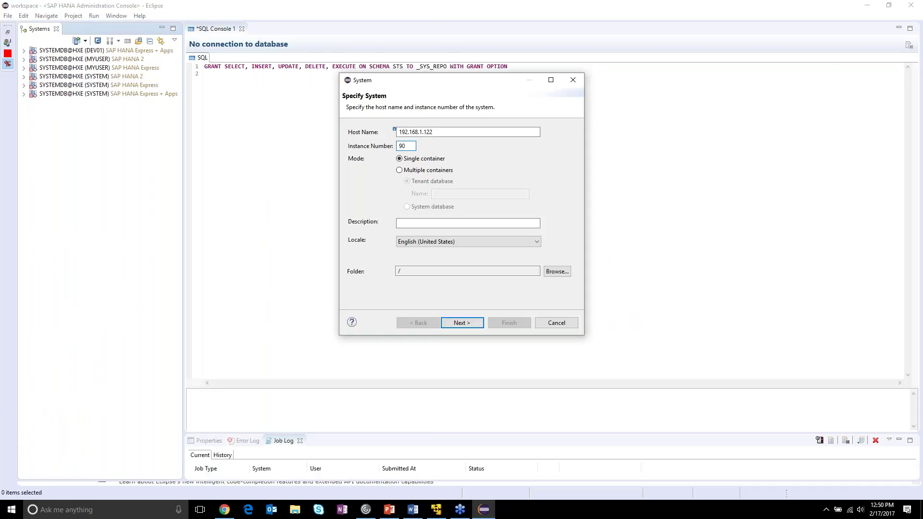
- Choose Multiple containers with System database, add the description, and continue to logon details
{"action": "left_click", "coordinate": [434, 133]}
{"action": "left_click", "coordinate": [442, 171]}
{"action": "left_click", "coordinate": [442, 207]}
{"action": "left_click", "coordinate": [441, 224]}
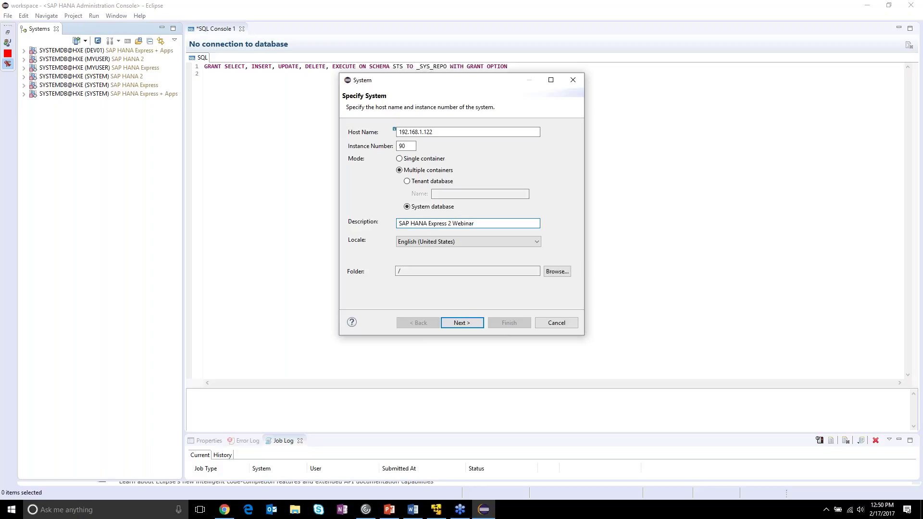
{"action": "left_click", "coordinate": [476, 323]}
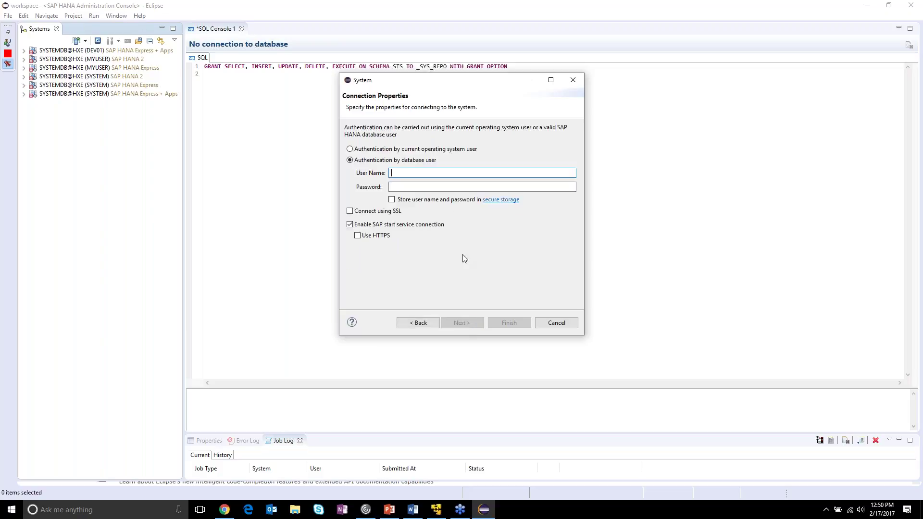
- Enter the SYSTEM user's password and store the credentials securely
{"action": "left_click", "coordinate": [442, 187]}
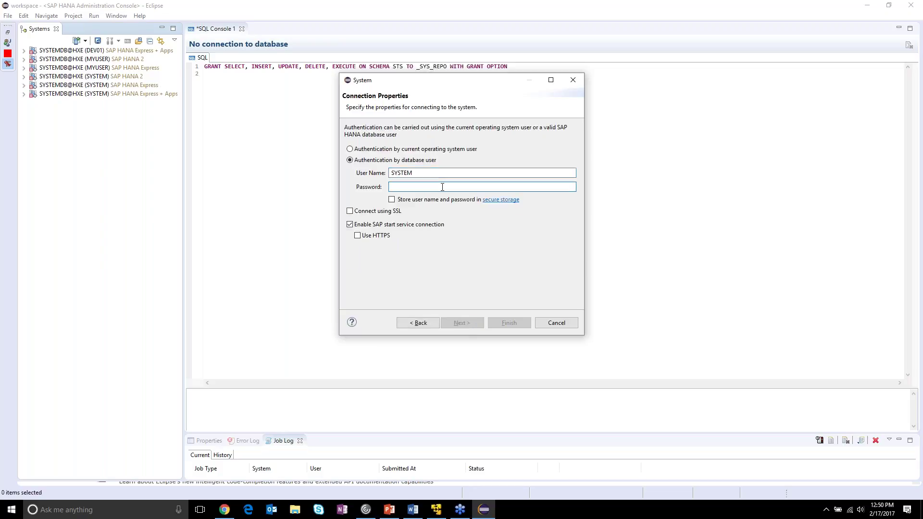
{"action": "type", "text": "••"}
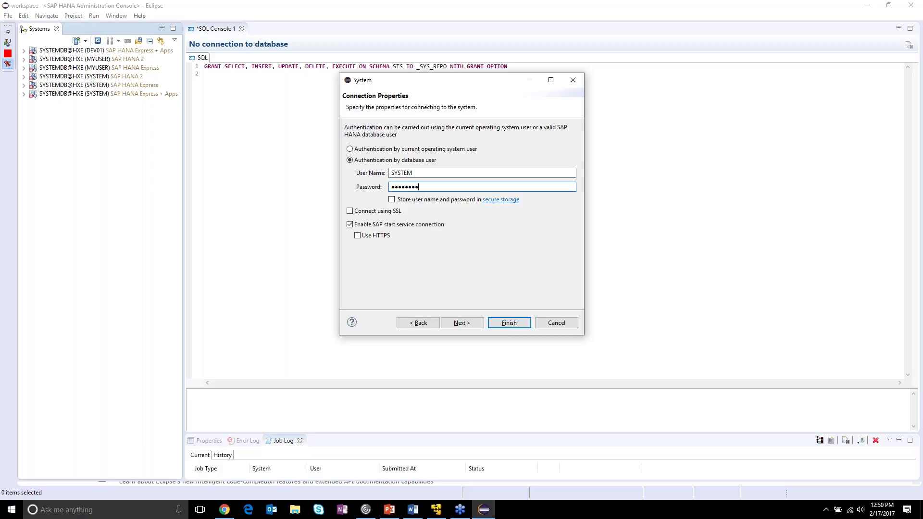
{"action": "left_click", "coordinate": [399, 199]}
- Finish adding the SAP HANA Express 2 Webinar system, then open its Catalog and Content folders
{"action": "left_click", "coordinate": [492, 322]}
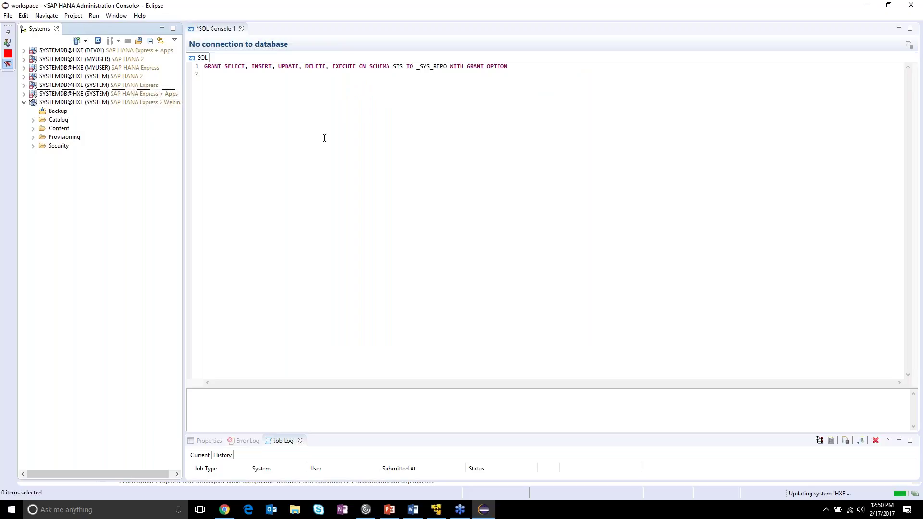
{"action": "left_click", "coordinate": [59, 103]}
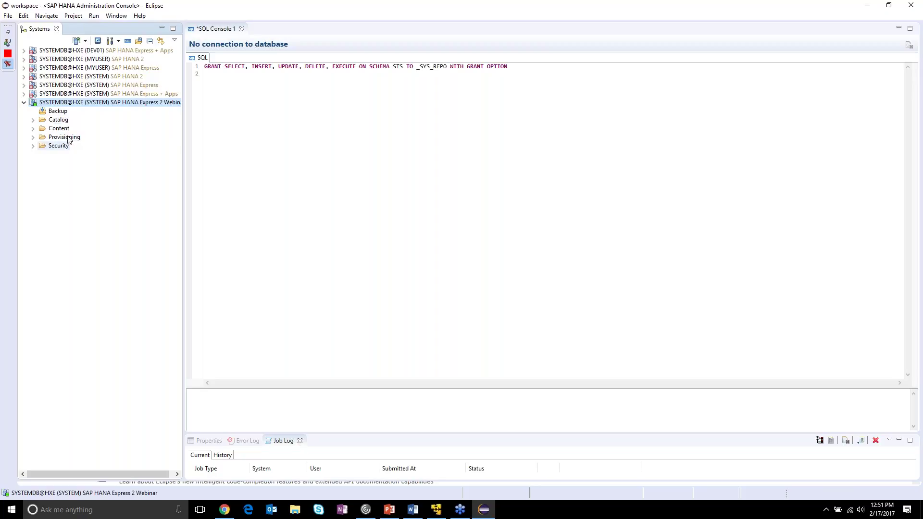
{"action": "left_click", "coordinate": [33, 120]}
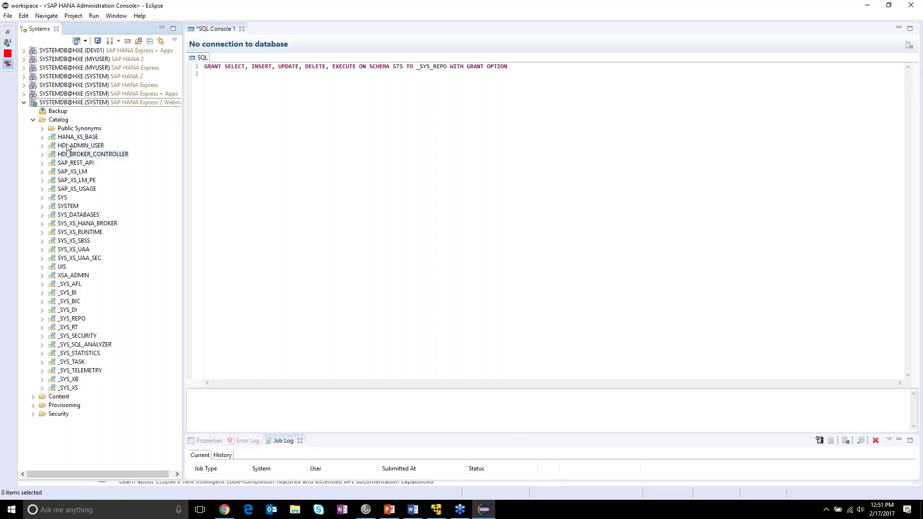
{"action": "left_click", "coordinate": [33, 121]}
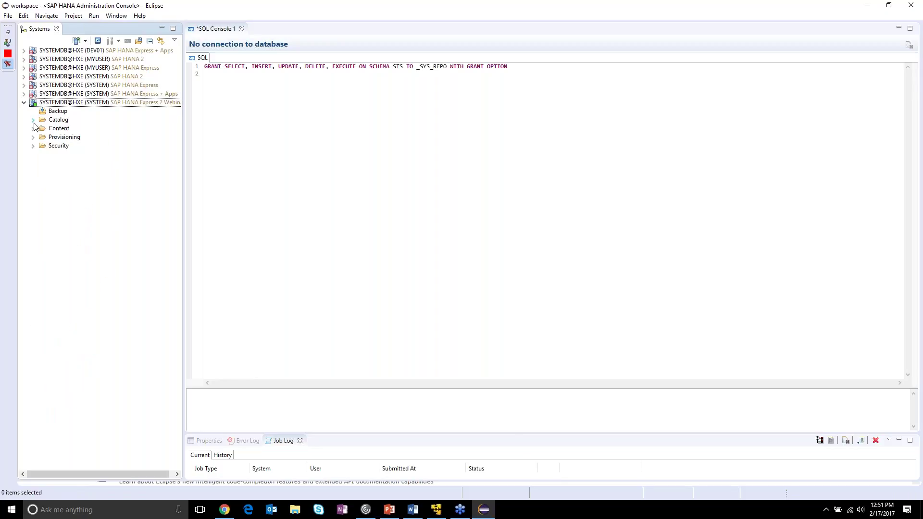
{"action": "left_click", "coordinate": [33, 129]}
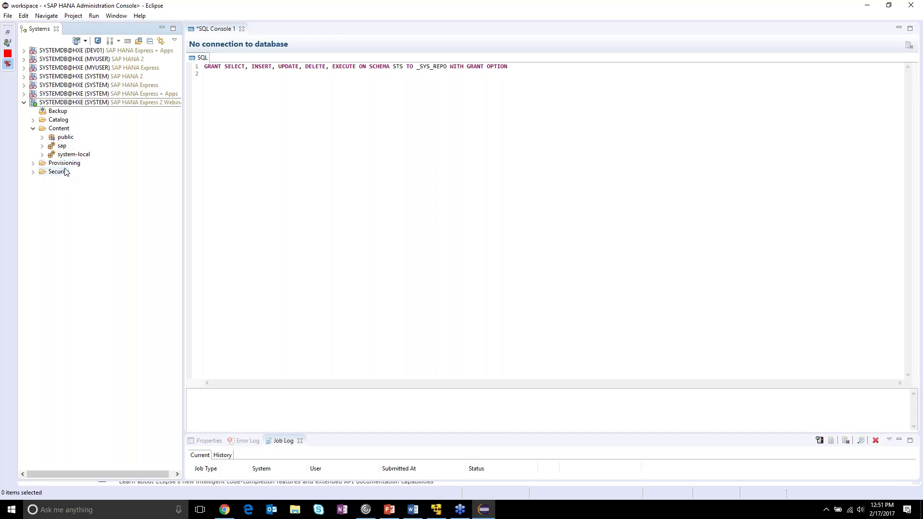
- List the Catalog schemas and expand _SYS_AFL to show its folders
{"action": "left_click", "coordinate": [34, 121]}
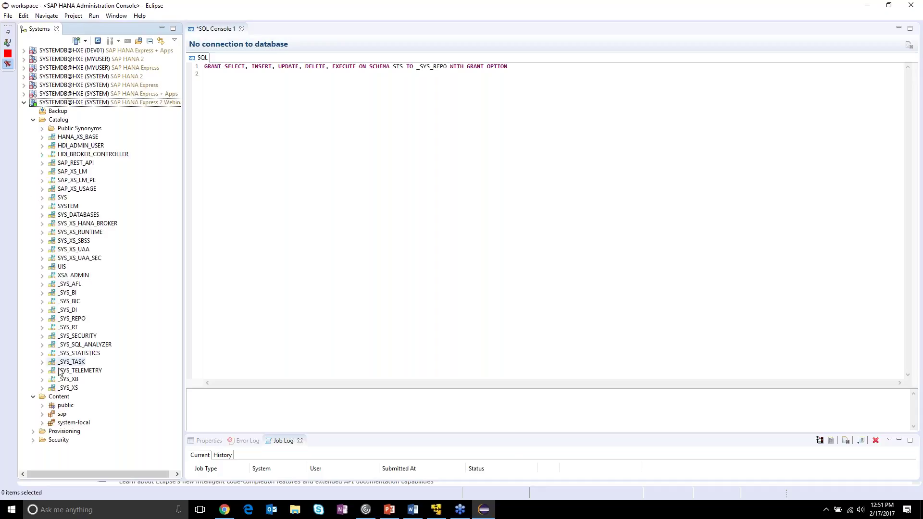
{"action": "left_click", "coordinate": [33, 396]}
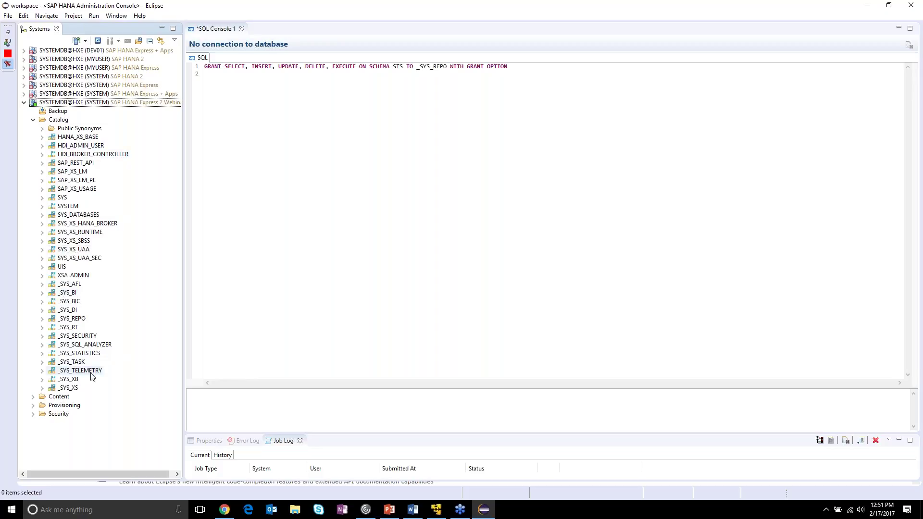
{"action": "left_click", "coordinate": [72, 285]}
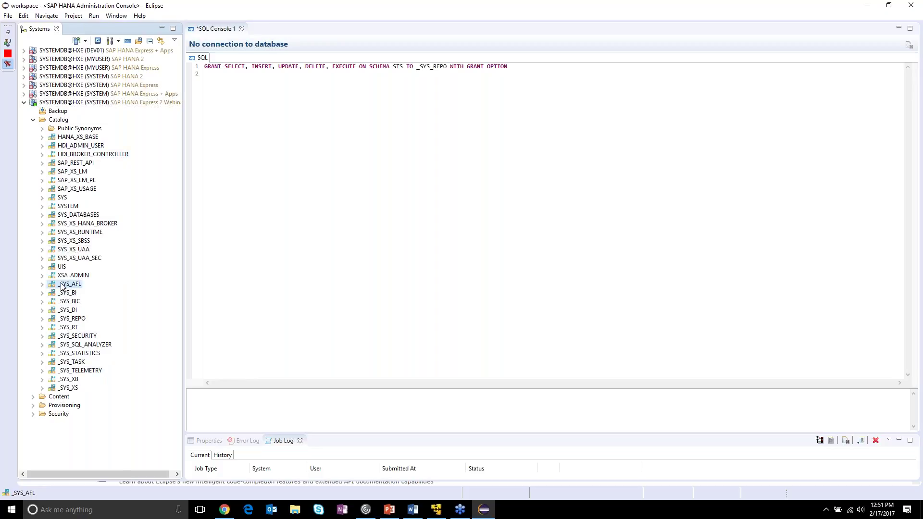
{"action": "left_click", "coordinate": [43, 285]}
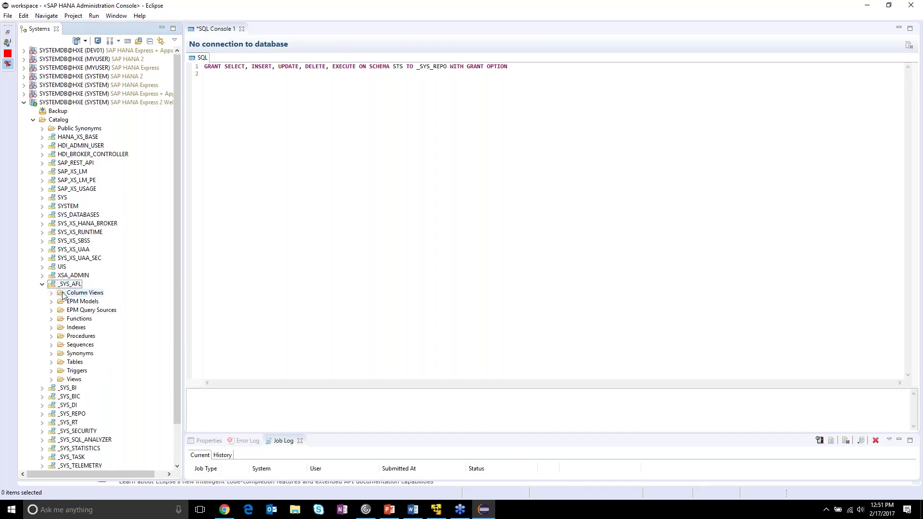
- Expand the Functions and Procedures folders under _SYS_AFL
{"action": "left_click", "coordinate": [52, 319]}
{"action": "scroll", "coordinate": [52, 296], "scroll_direction": "down", "scroll_amount": 2}
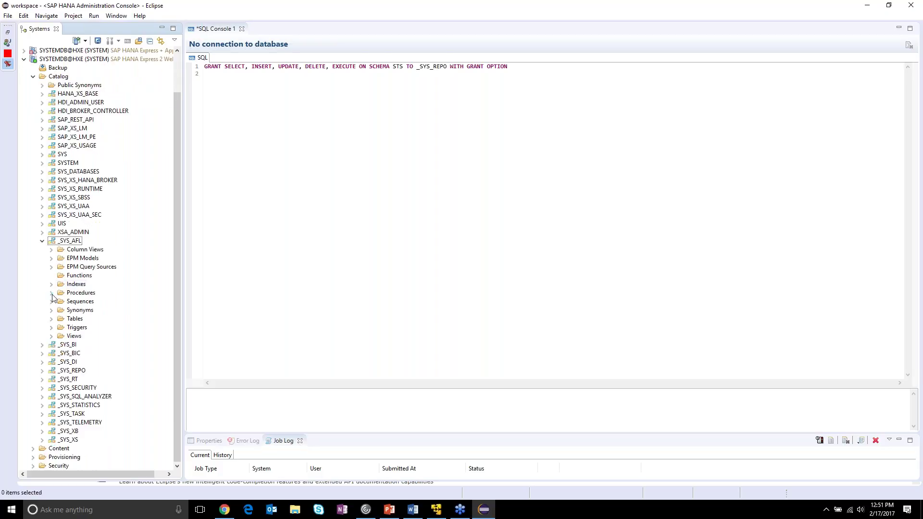
{"action": "left_click", "coordinate": [52, 293]}
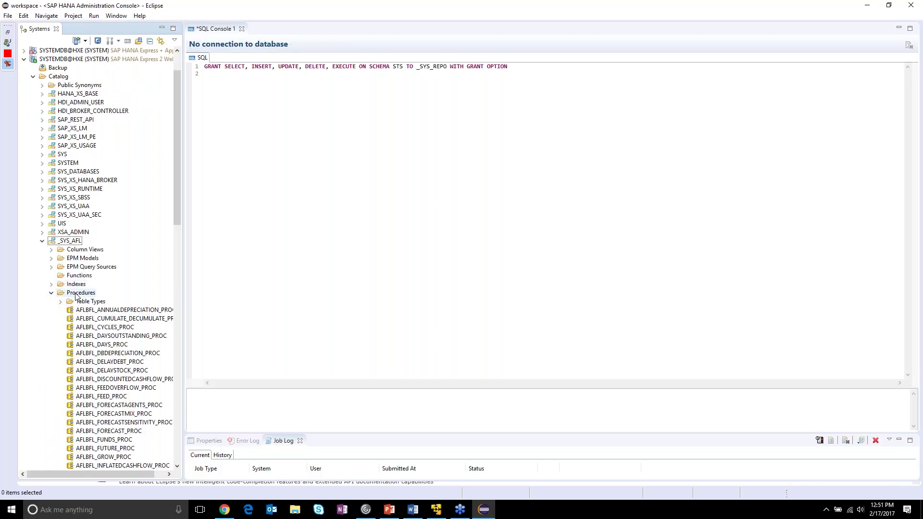
{"action": "scroll", "coordinate": [75, 296], "scroll_direction": "down", "scroll_amount": 8}
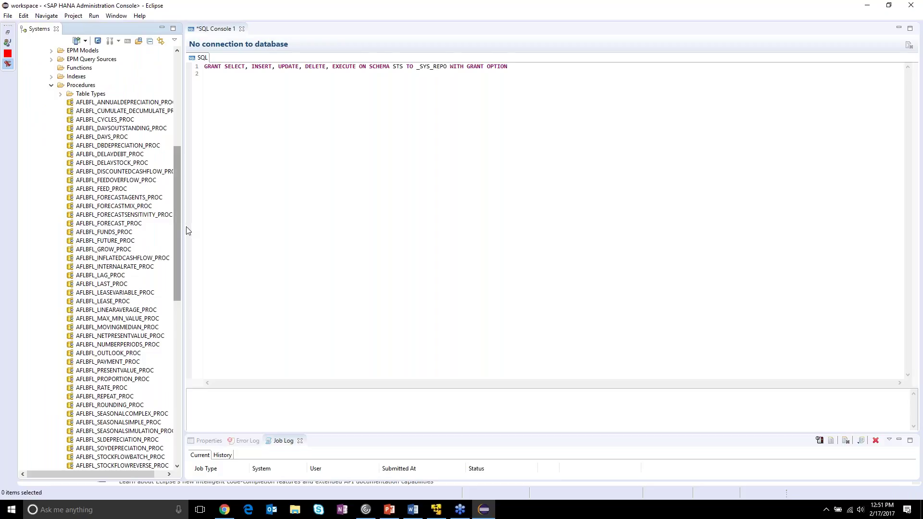
- Widen the Systems panel and re-expand _SYS_AFL > Procedures to read full procedure names
{"action": "left_click_drag", "start_coordinate": [184, 229], "coordinate": [284, 264]}
{"action": "left_click", "coordinate": [123, 326]}
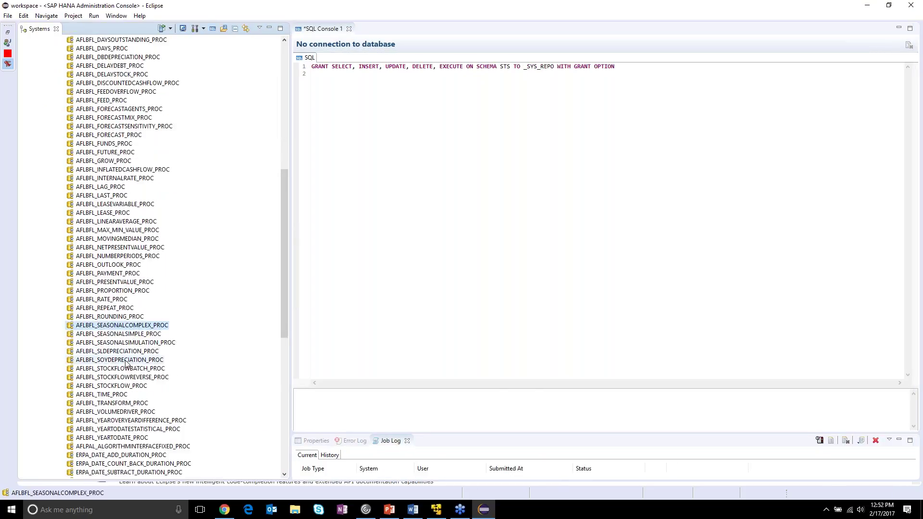
{"action": "scroll", "coordinate": [149, 196], "scroll_direction": "up", "scroll_amount": 2}
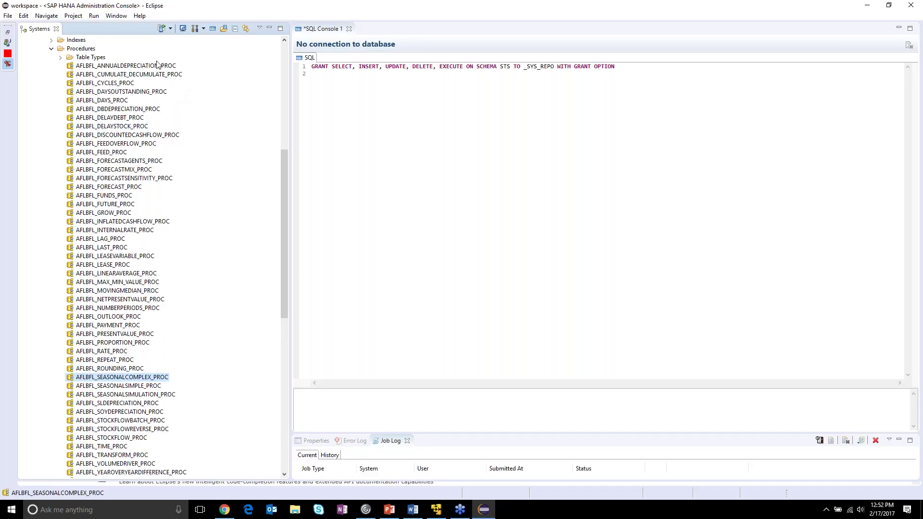
{"action": "left_click_drag", "start_coordinate": [286, 196], "coordinate": [286, 168]}
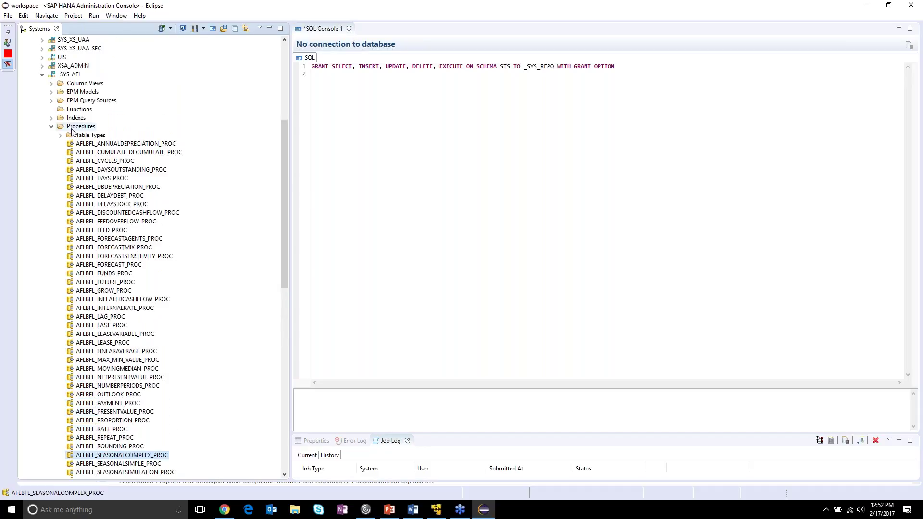
{"action": "left_click", "coordinate": [51, 131]}
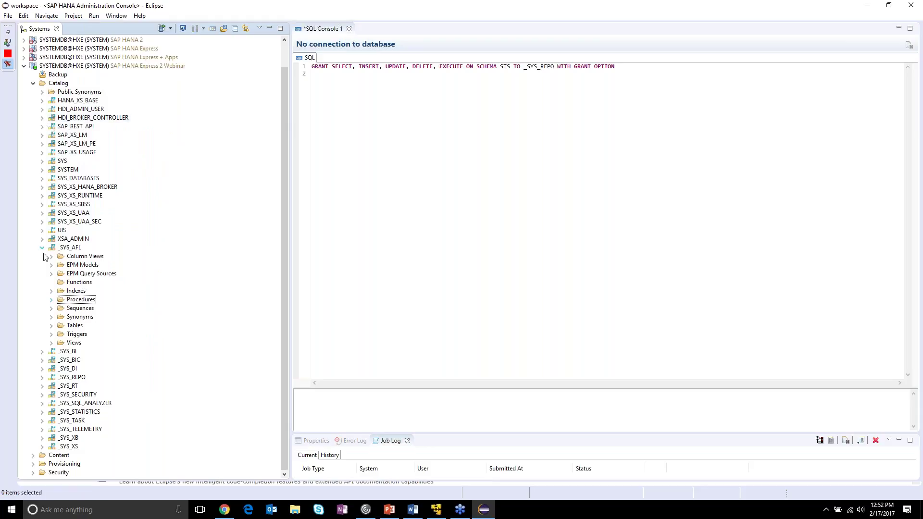
{"action": "double_click", "coordinate": [66, 298]}
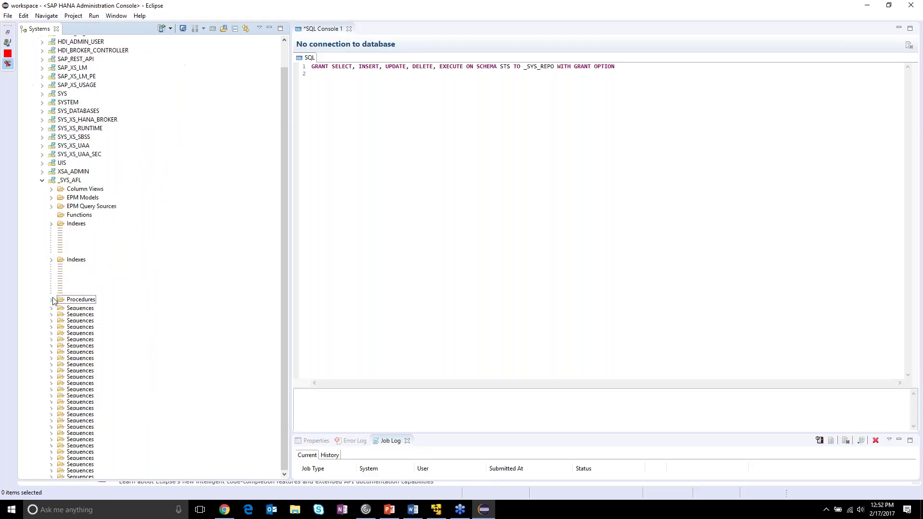
{"action": "scroll", "coordinate": [56, 280], "scroll_direction": "down", "scroll_amount": 13}
- Open AFLBFL_MAX_MIN_VALUE_PROC's definition and view its Create Statement calling AFLLANG MAX_MIN_VALUE
{"action": "right_click", "coordinate": [91, 225]}
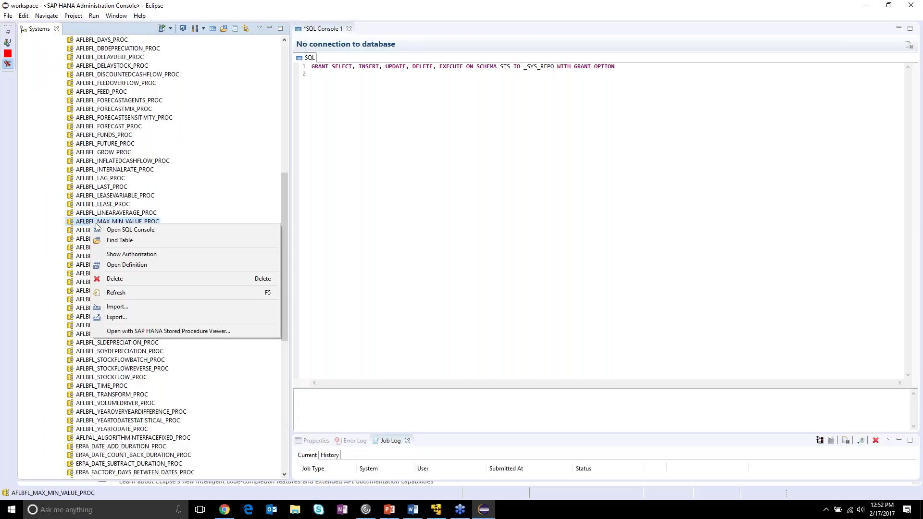
{"action": "left_click", "coordinate": [160, 265]}
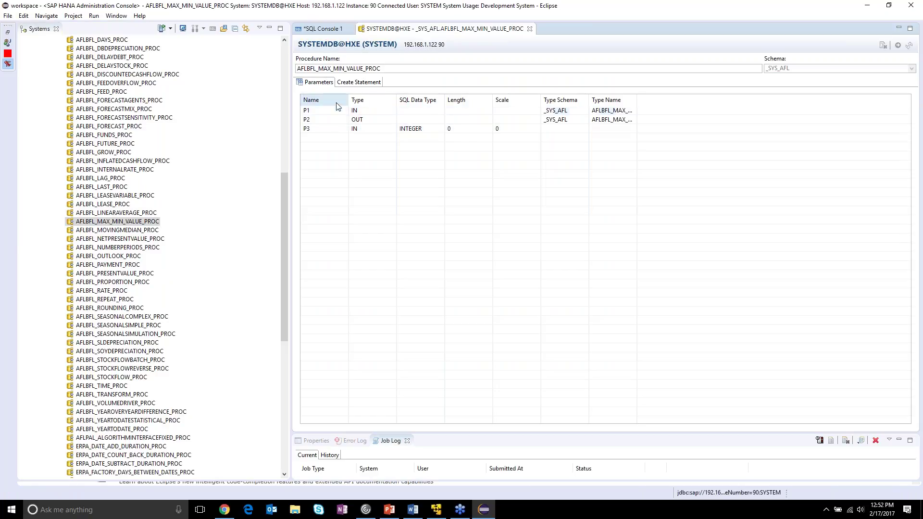
{"action": "left_click", "coordinate": [371, 83]}
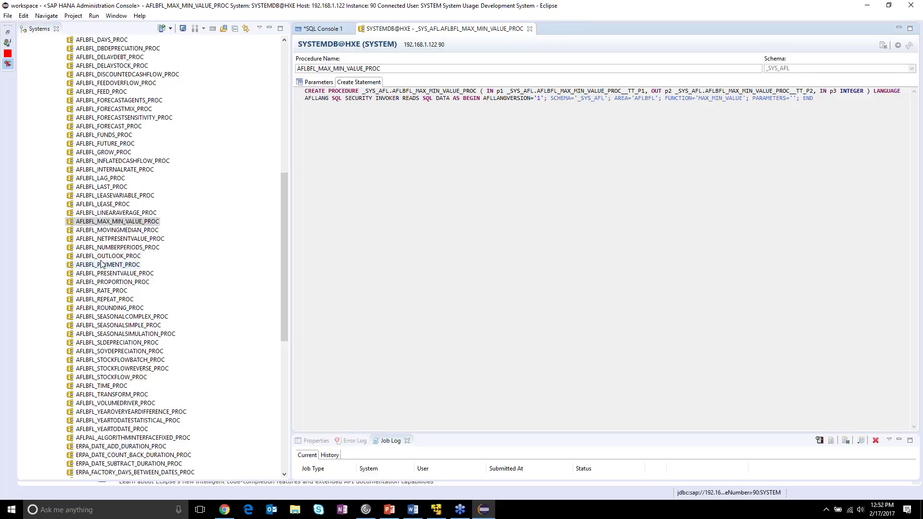
{"action": "left_click", "coordinate": [284, 207]}
{"action": "scroll", "coordinate": [283, 206], "scroll_direction": "up", "scroll_amount": 9}
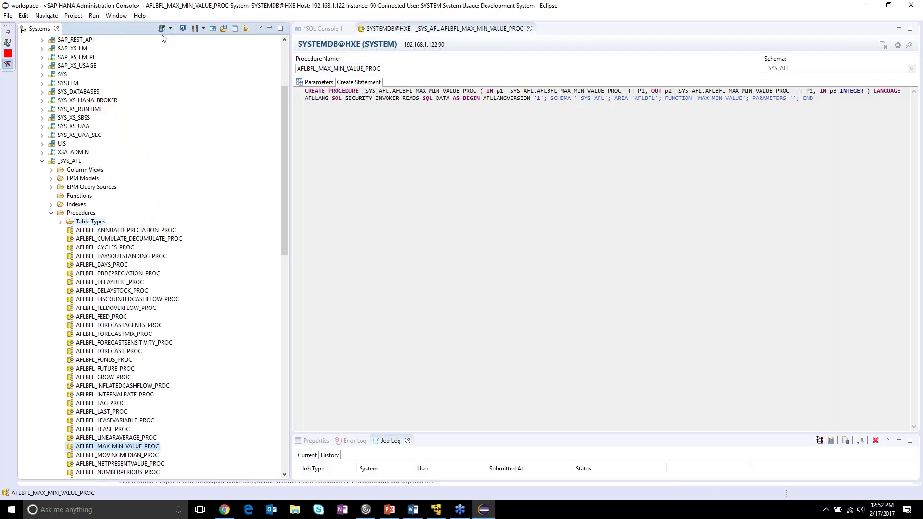
- Close the AFLBFL_MAX_MIN_VALUE_PROC editor and collapse Procedures, _SYS_AFL and Catalog
{"action": "left_click", "coordinate": [530, 28]}
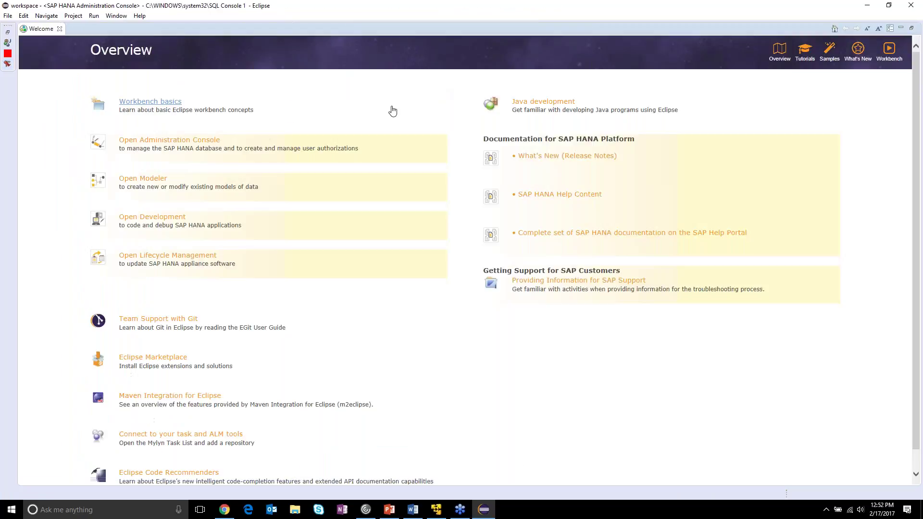
{"action": "left_click", "coordinate": [52, 213]}
{"action": "left_click", "coordinate": [42, 248]}
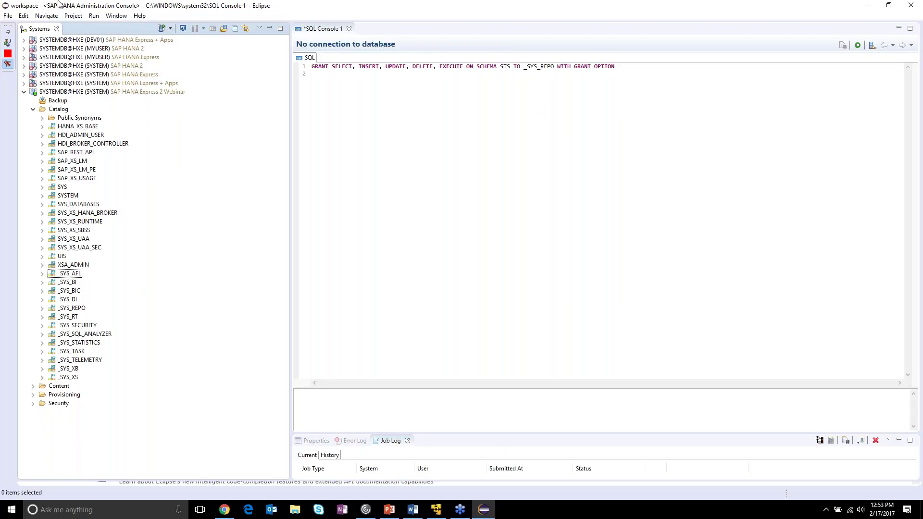
{"action": "left_click", "coordinate": [33, 110]}
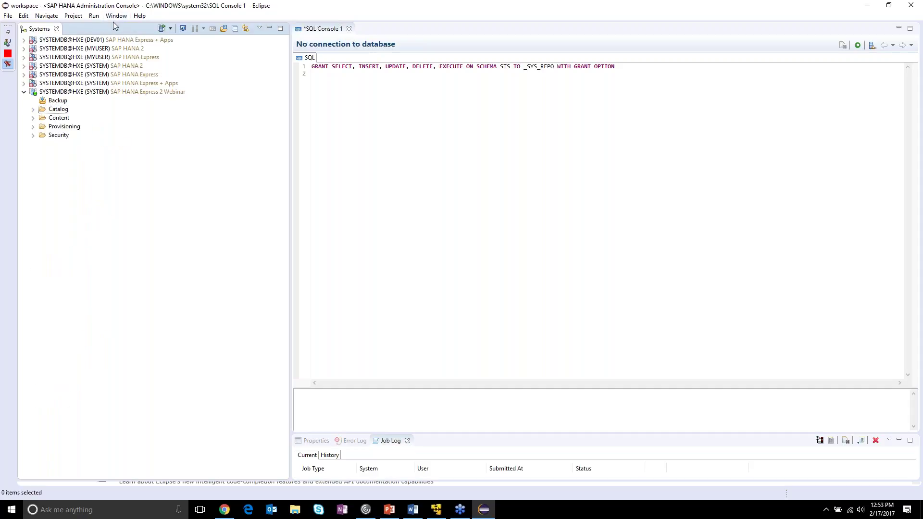
{"action": "left_click", "coordinate": [137, 16]}
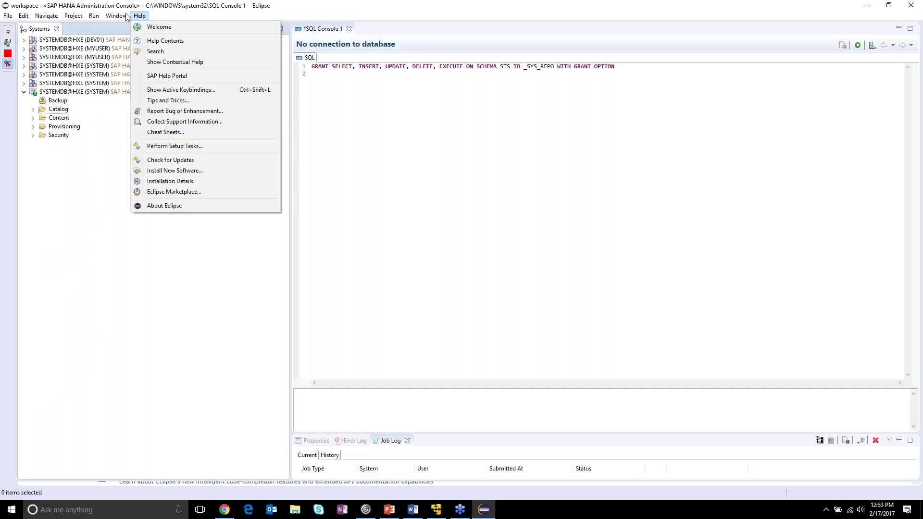
{"action": "mouse_move", "coordinate": [128, 18]}
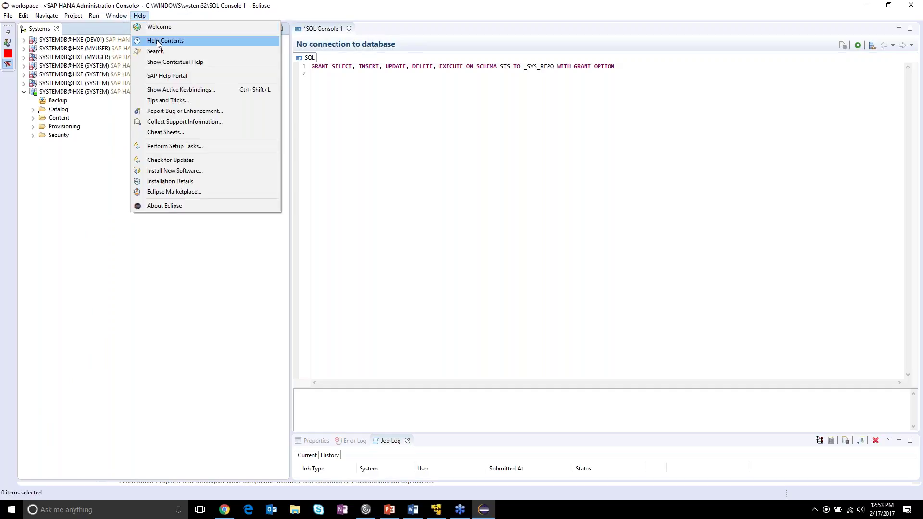
{"action": "left_click", "coordinate": [228, 170]}
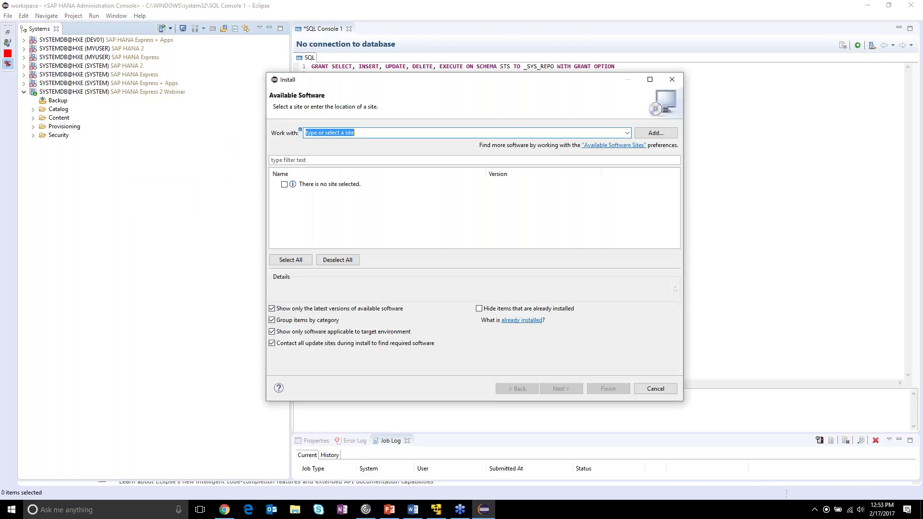
{"action": "left_click", "coordinate": [627, 133]}
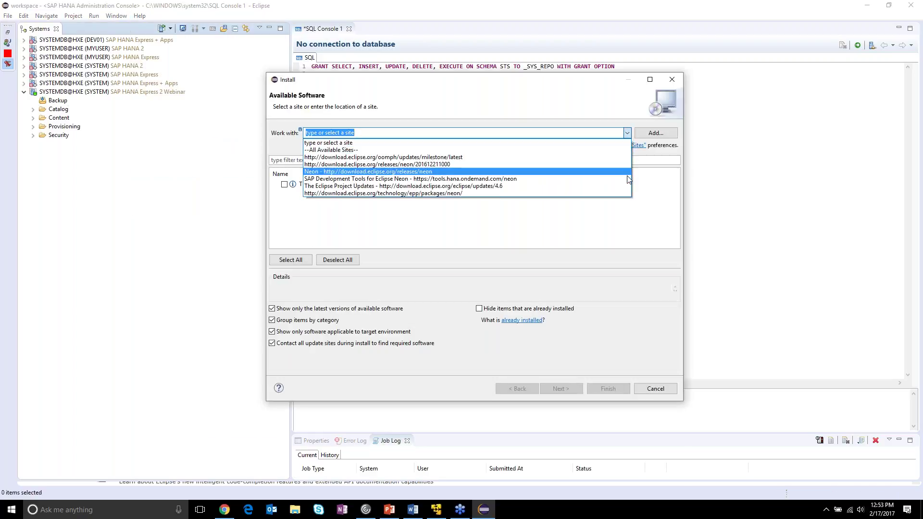
{"action": "left_click", "coordinate": [481, 181]}
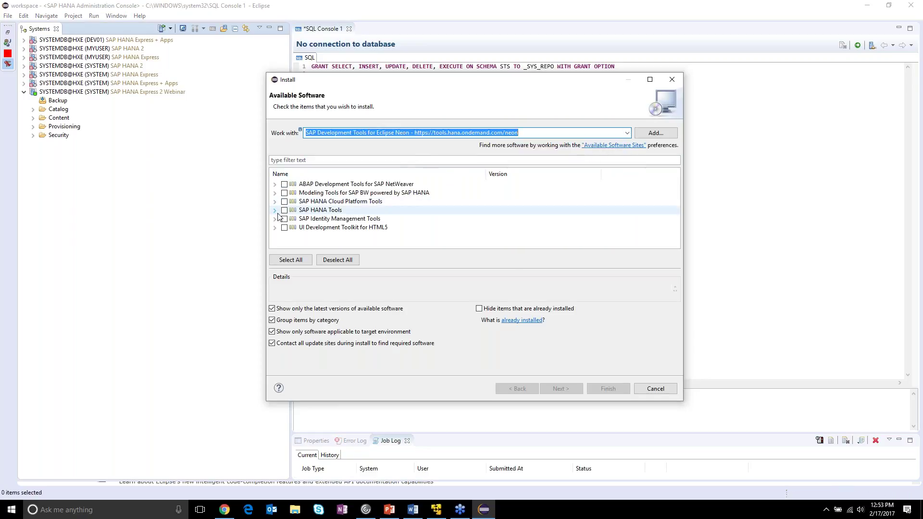
{"action": "left_click", "coordinate": [273, 212]}
{"action": "left_click", "coordinate": [274, 211]}
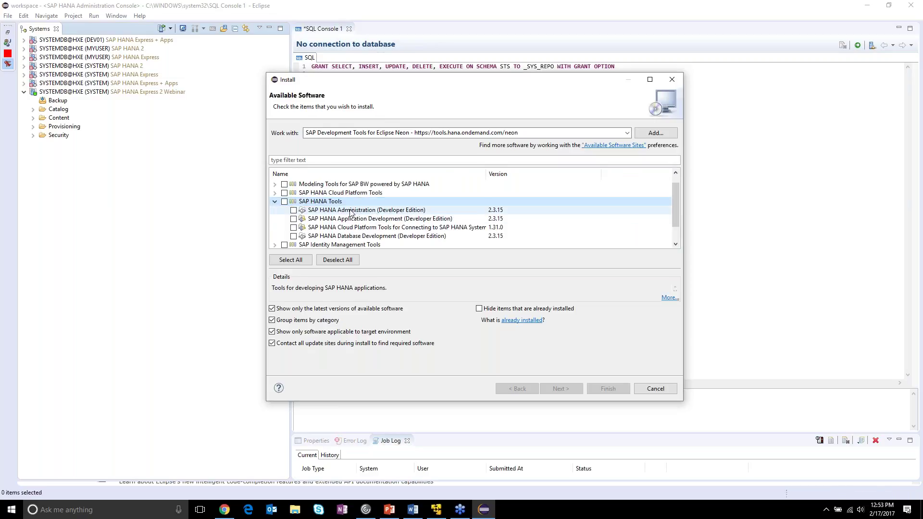
{"action": "left_click", "coordinate": [479, 309]}
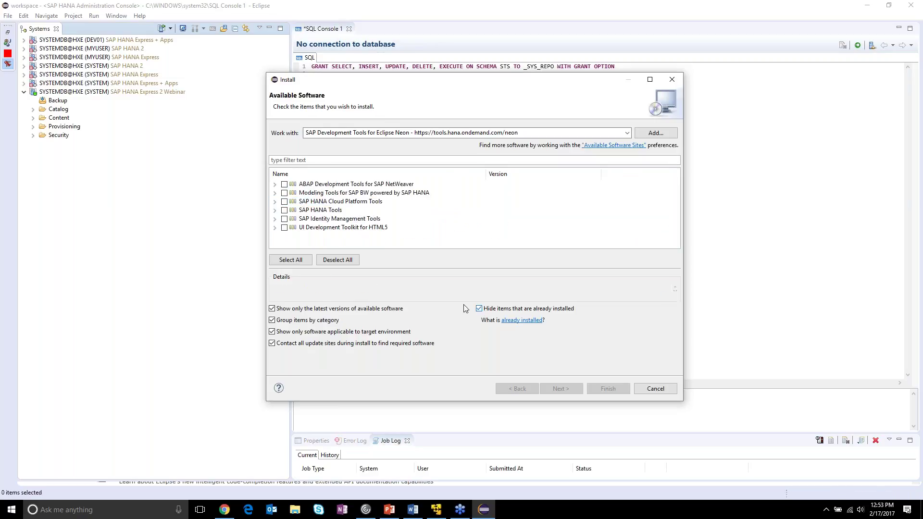
{"action": "left_click", "coordinate": [272, 212]}
{"action": "left_click", "coordinate": [275, 210]}
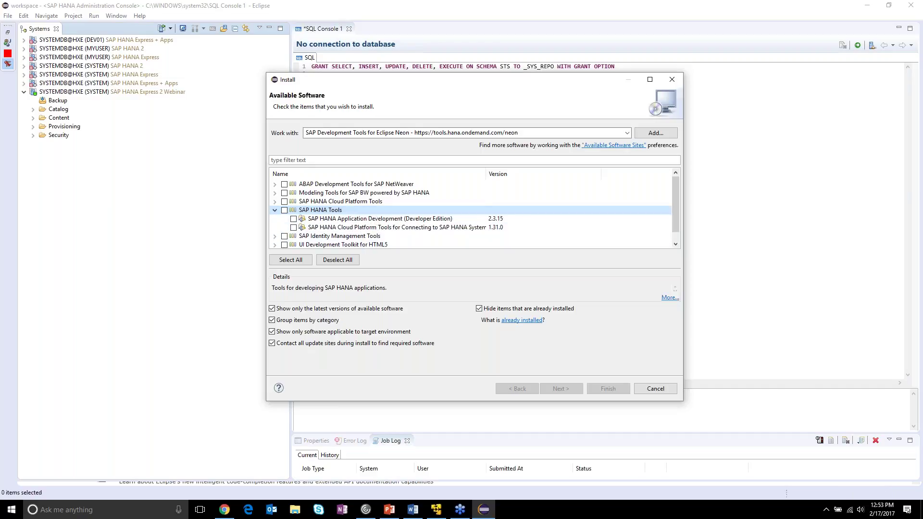
{"action": "left_click", "coordinate": [479, 308]}
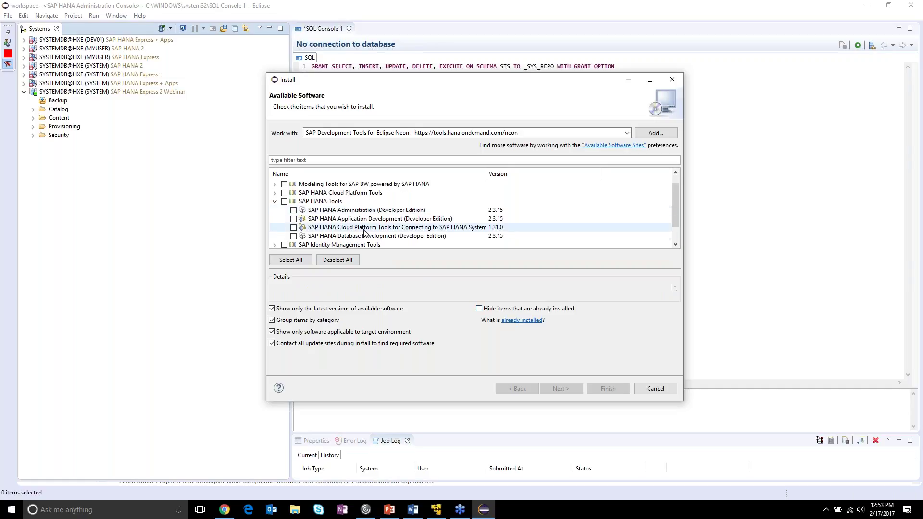
{"action": "left_click", "coordinate": [366, 212]}
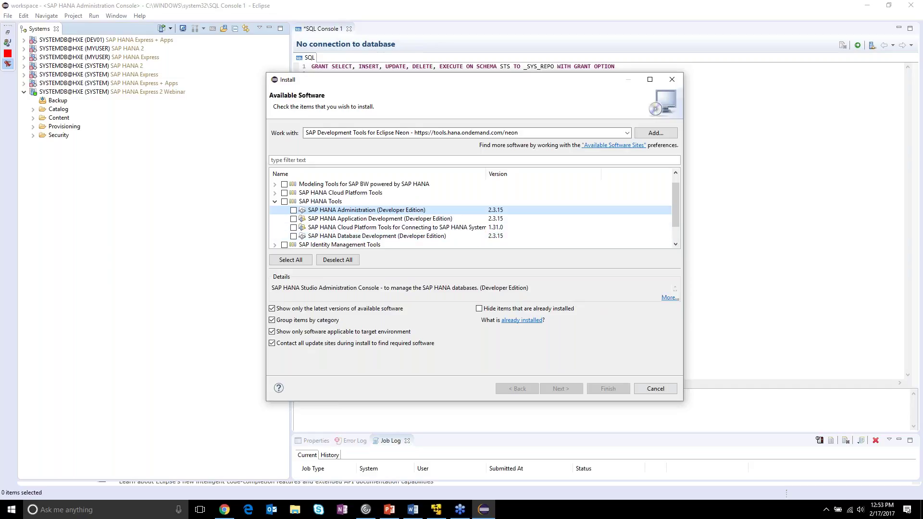
{"action": "left_click", "coordinate": [658, 390]}
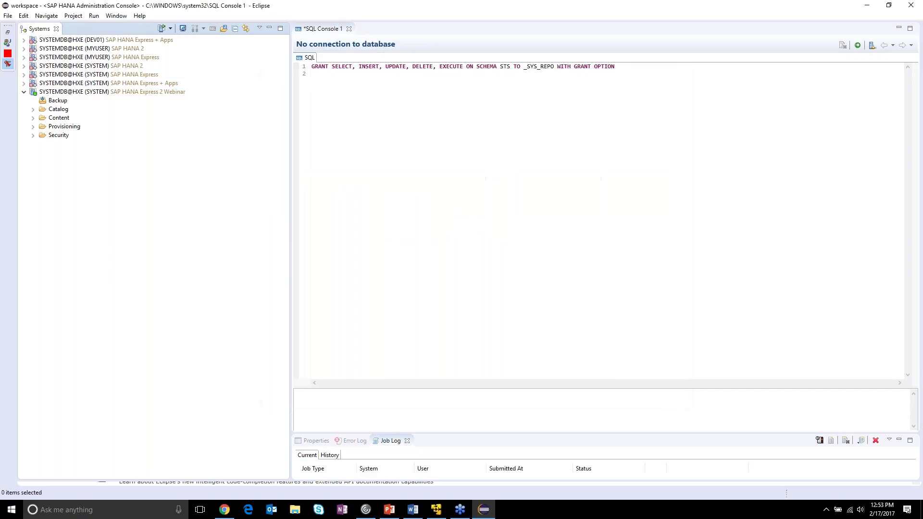
- Switch Eclipse to the SAP HANA Administration Console perspective
{"action": "left_click", "coordinate": [114, 19]}
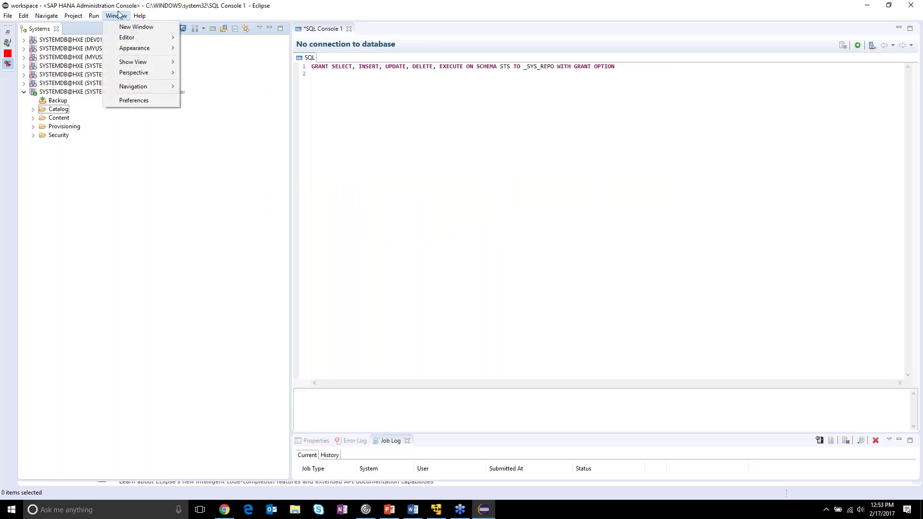
{"action": "mouse_move", "coordinate": [139, 16]}
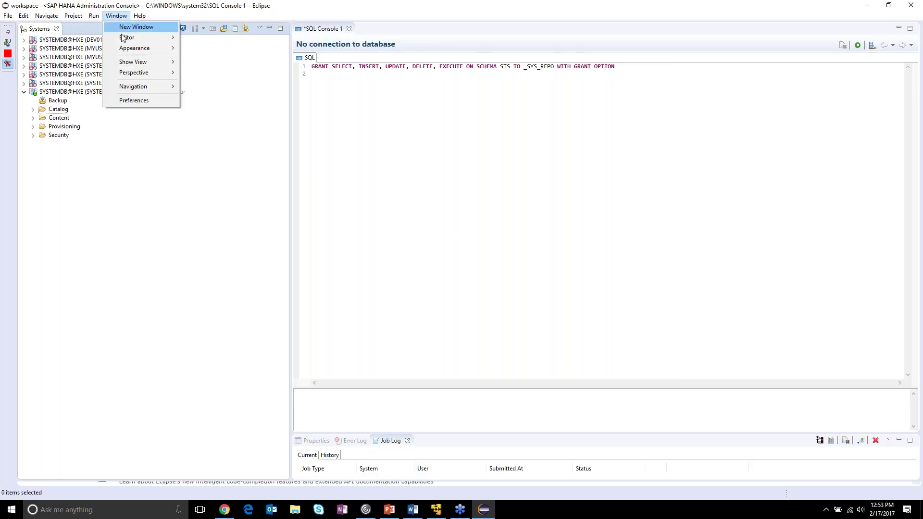
{"action": "mouse_move", "coordinate": [162, 73]}
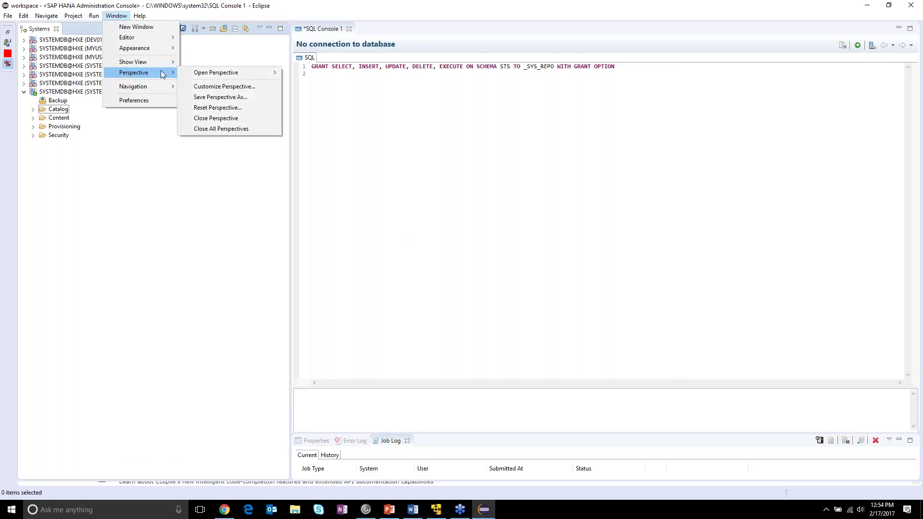
{"action": "mouse_move", "coordinate": [206, 72]}
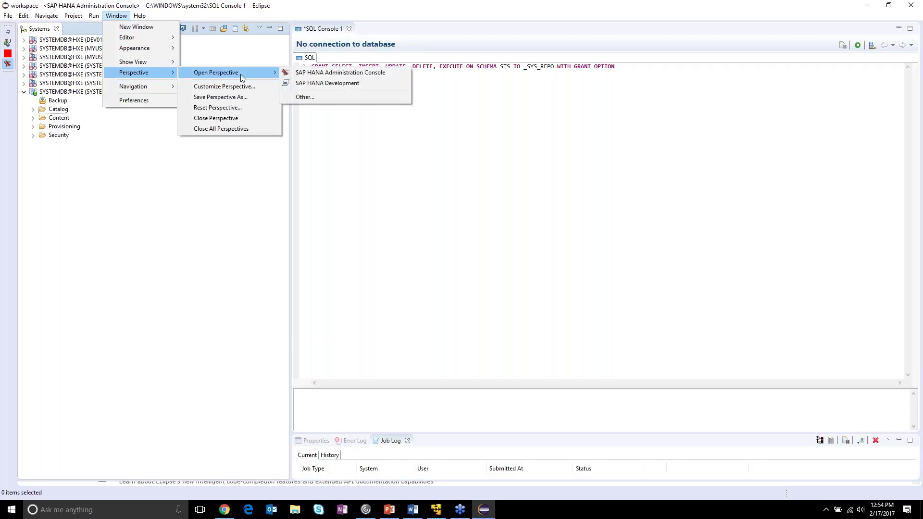
{"action": "left_click", "coordinate": [306, 98]}
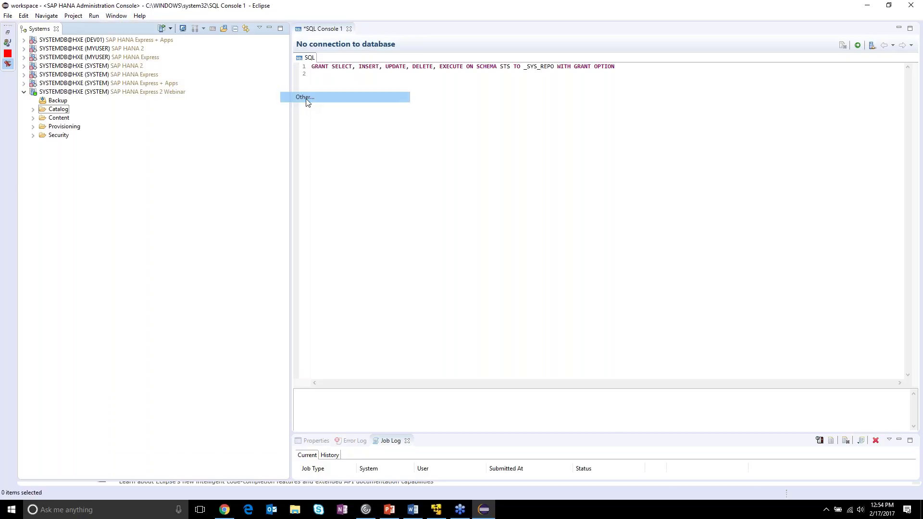
{"action": "left_click_drag", "start_coordinate": [412, 124], "coordinate": [407, 105]}
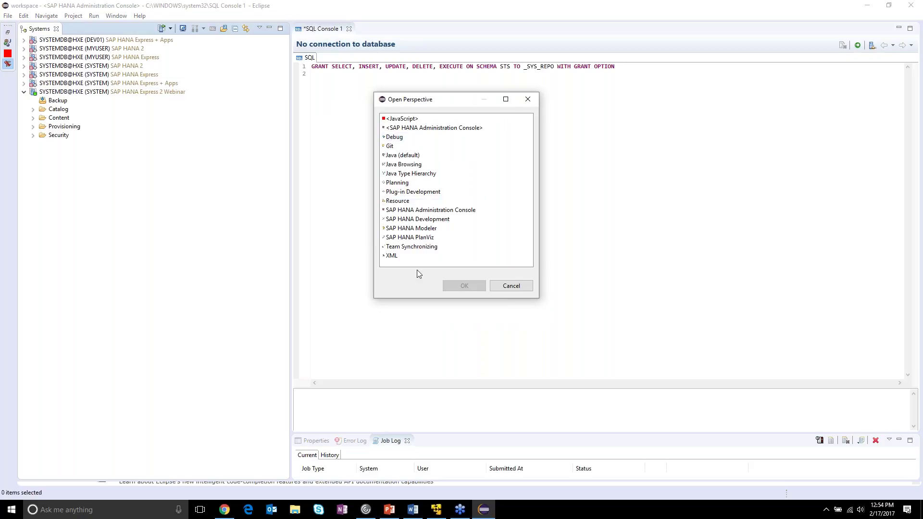
{"action": "left_click", "coordinate": [478, 129]}
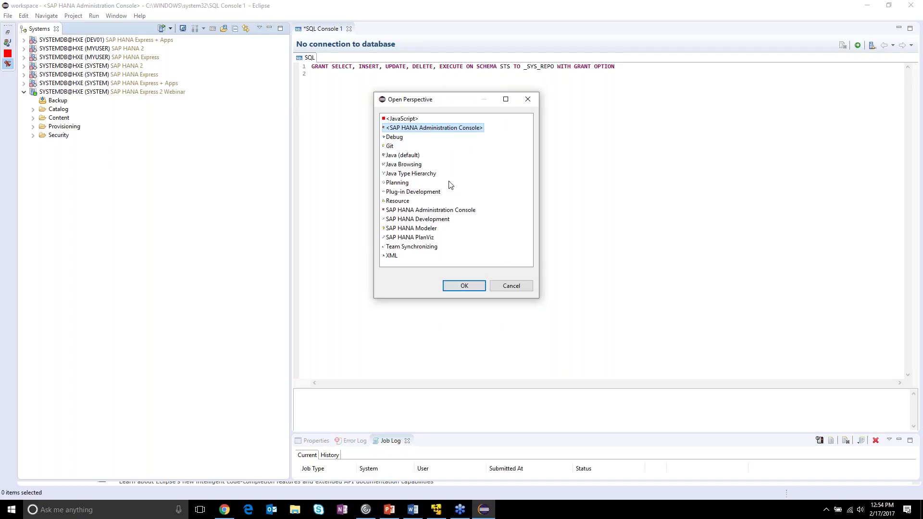
{"action": "left_click", "coordinate": [467, 286]}
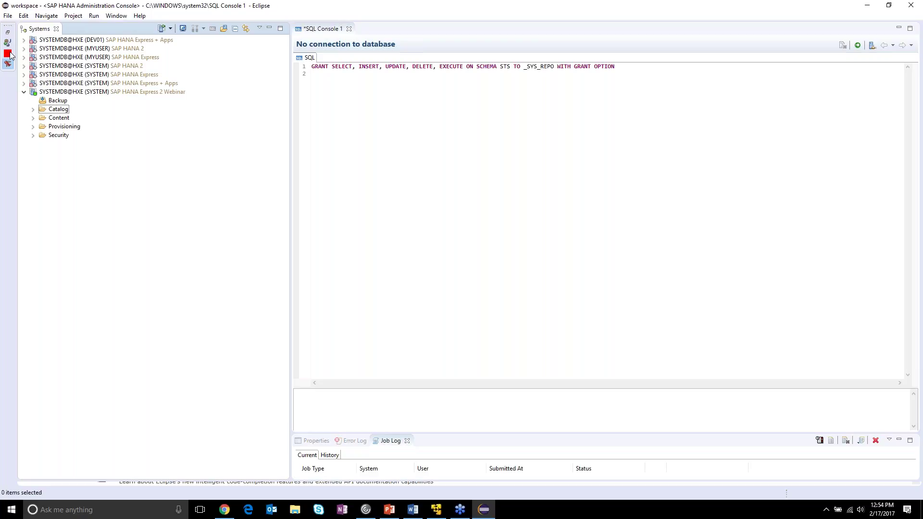
{"action": "left_click", "coordinate": [7, 44]}
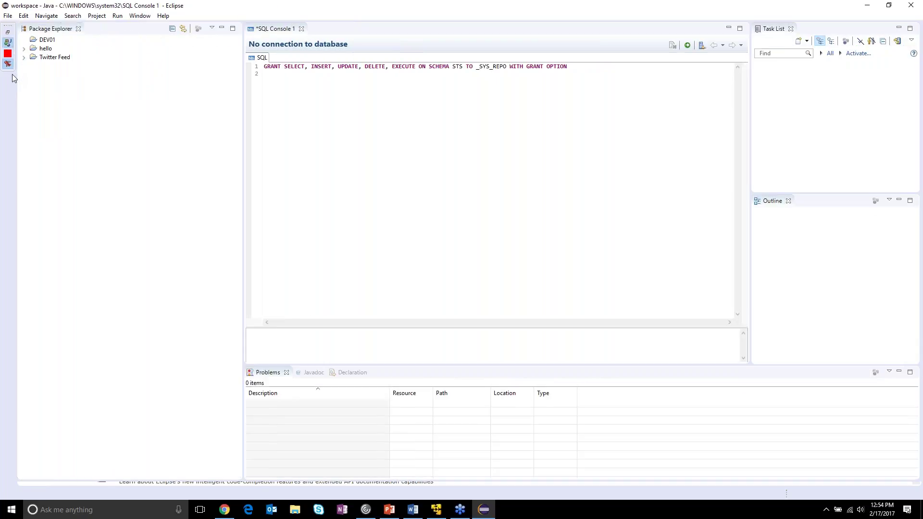
{"action": "left_click", "coordinate": [8, 63]}
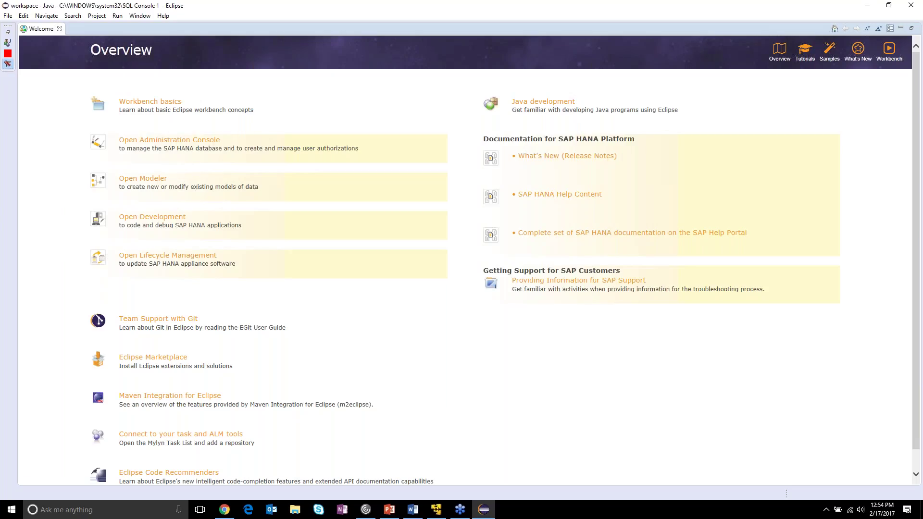
{"action": "left_click", "coordinate": [136, 159]}
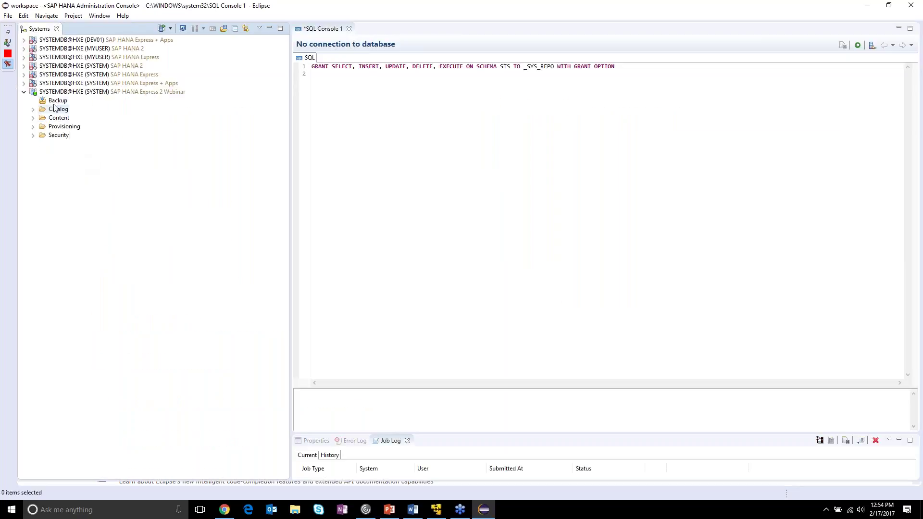
{"action": "left_click", "coordinate": [55, 92]}
- Select the Webinar system in the Systems view and expand its Security folder
{"action": "right_click", "coordinate": [89, 162]}
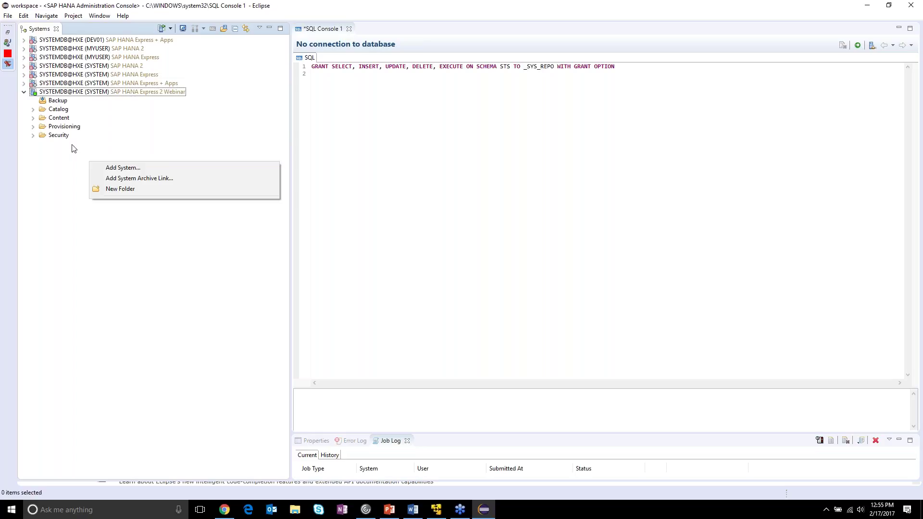
{"action": "right_click", "coordinate": [105, 145]}
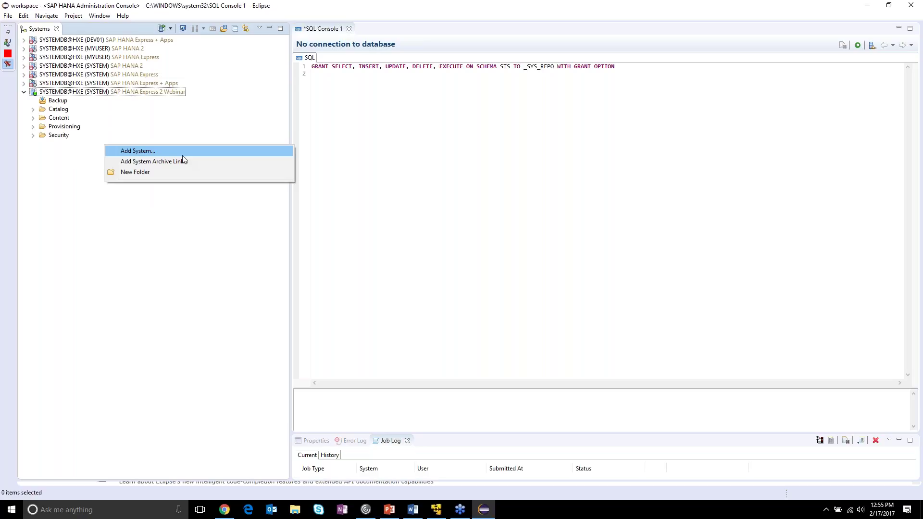
{"action": "left_click", "coordinate": [90, 93]}
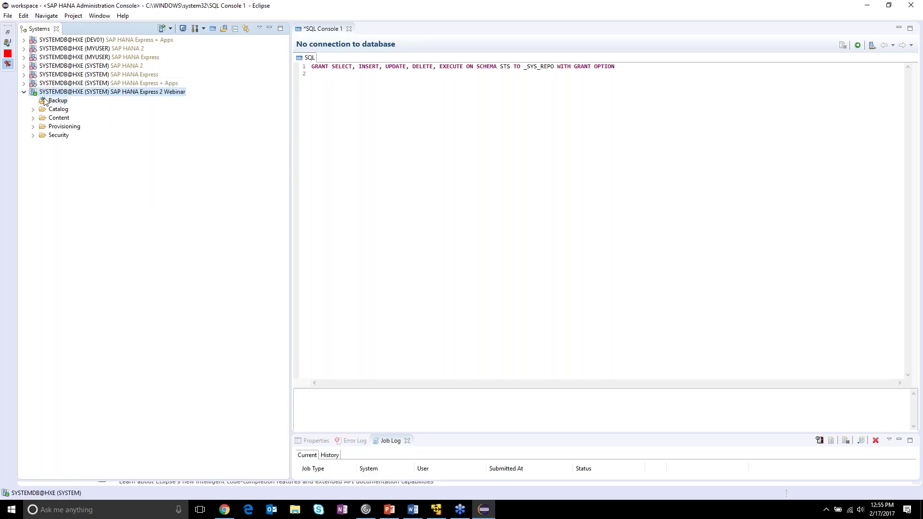
{"action": "mouse_move", "coordinate": [45, 93]}
{"action": "mouse_move", "coordinate": [96, 99]}
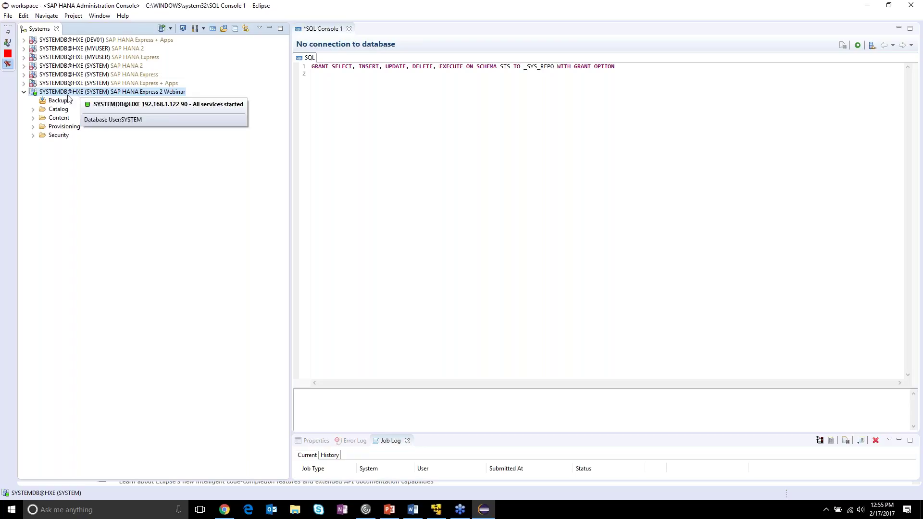
{"action": "left_click", "coordinate": [34, 136]}
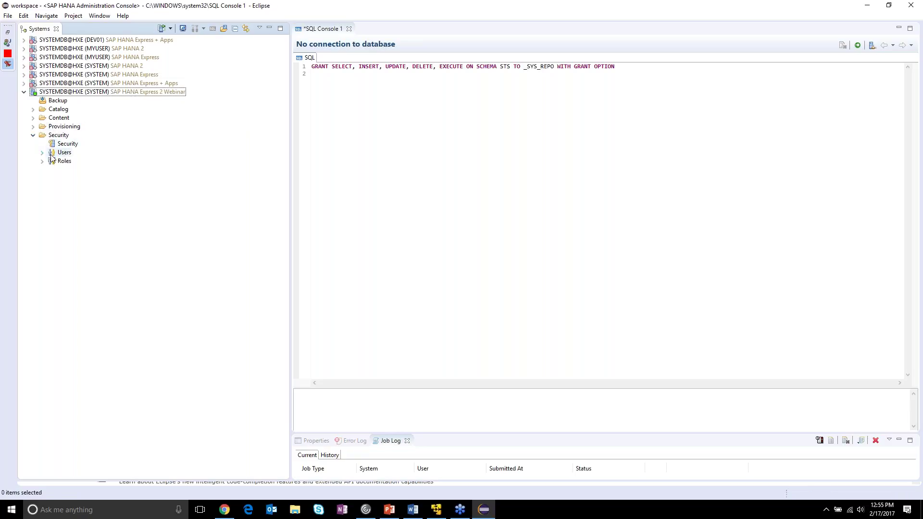
- Expand Users under Security to list HDI_ADMIN_USER, SYS, SYSTEM, and show the Users context menu
{"action": "left_click", "coordinate": [42, 153]}
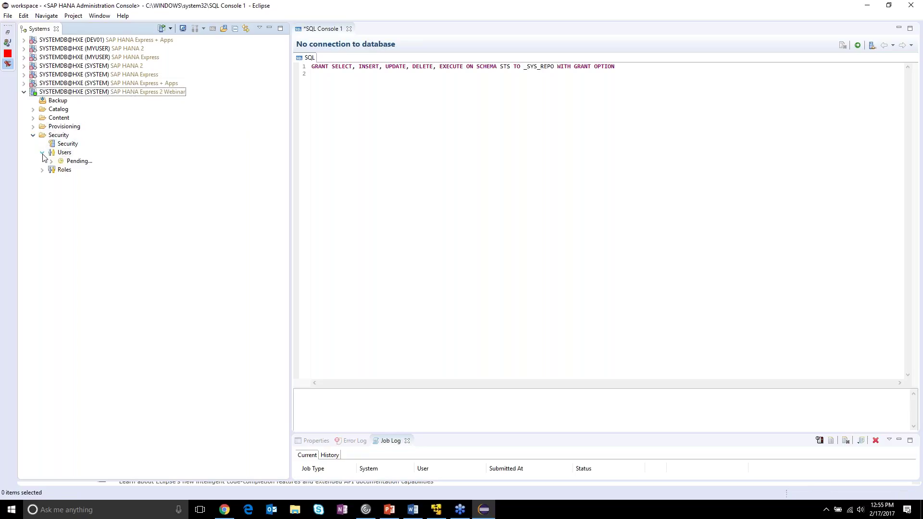
{"action": "left_click", "coordinate": [68, 153]}
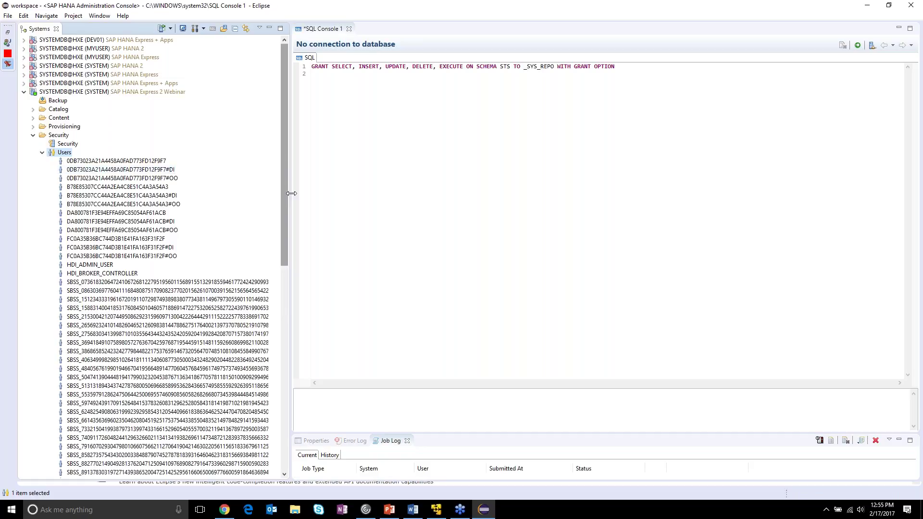
{"action": "left_click_drag", "start_coordinate": [282, 203], "coordinate": [257, 221]}
{"action": "right_click", "coordinate": [59, 118]}
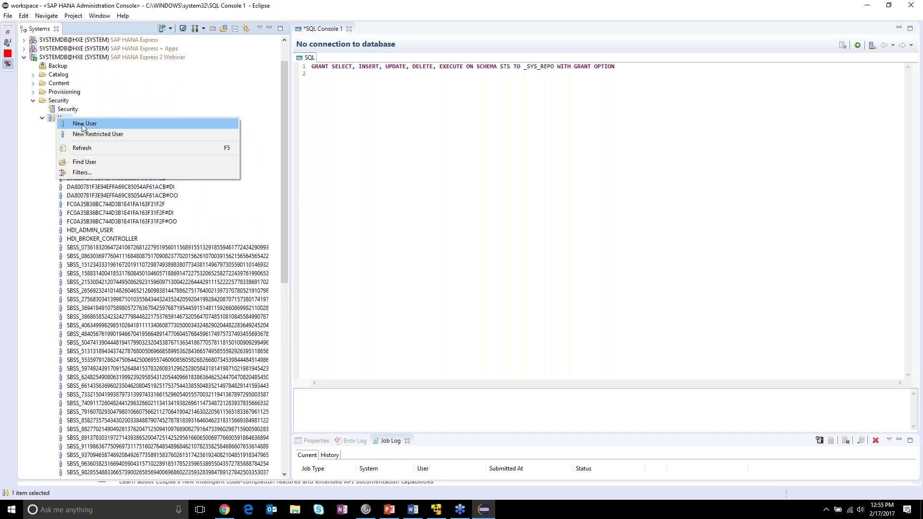
- Create new user MYUSER, enter and confirm its password, and set Force password change to No
{"action": "left_click", "coordinate": [134, 123]}
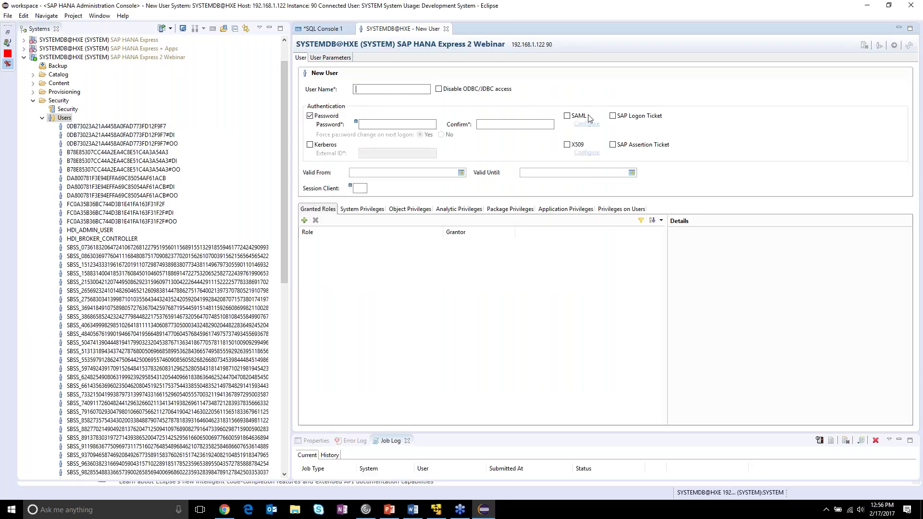
{"action": "type", "text": "MYUSER"}
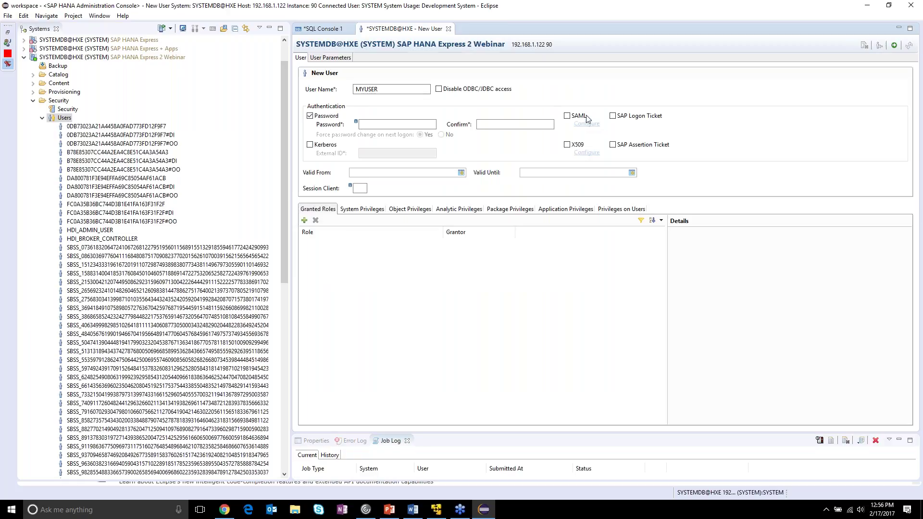
{"action": "left_click", "coordinate": [399, 124]}
{"action": "type", "text": "••••"}
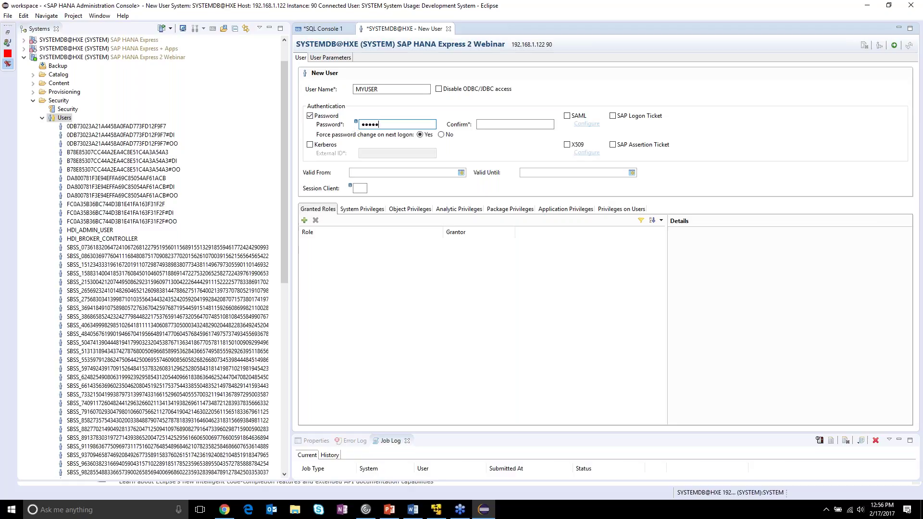
{"action": "left_click", "coordinate": [515, 124]}
{"action": "key", "text": "BackSpace"}
{"action": "key", "text": "BackSpace"}
{"action": "key", "text": "BackSpace"}
{"action": "type", "text": "•••"}
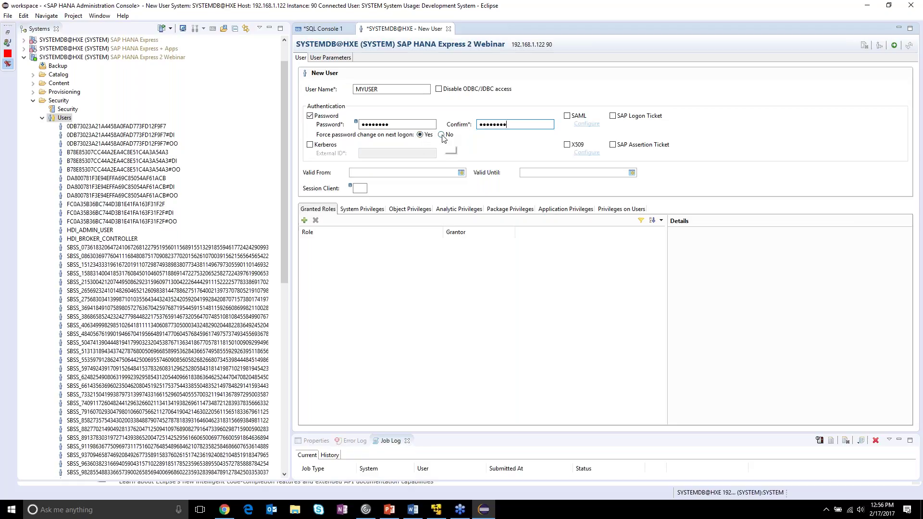
{"action": "left_click", "coordinate": [442, 135]}
- Grant MYUSER the MODELING role by searching 'modeling' in the role picker
{"action": "left_click", "coordinate": [305, 221]}
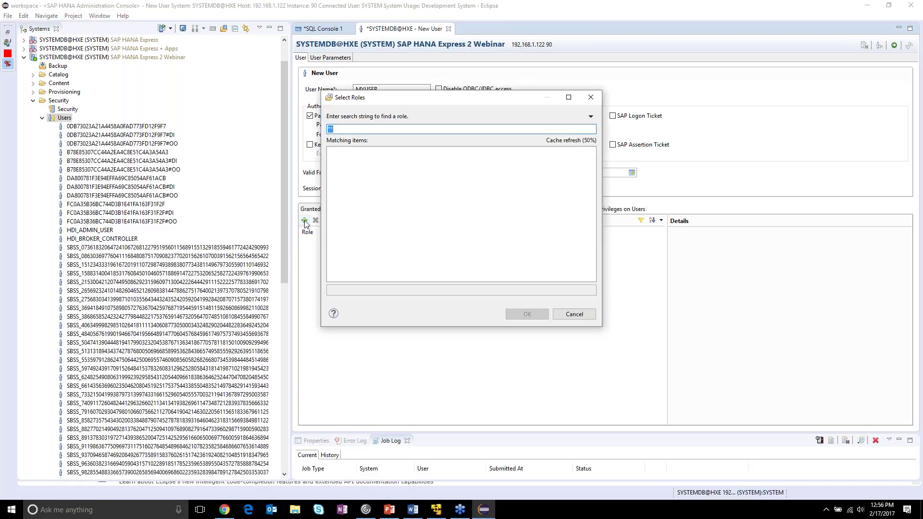
{"action": "left_click_drag", "start_coordinate": [433, 98], "coordinate": [627, 61]}
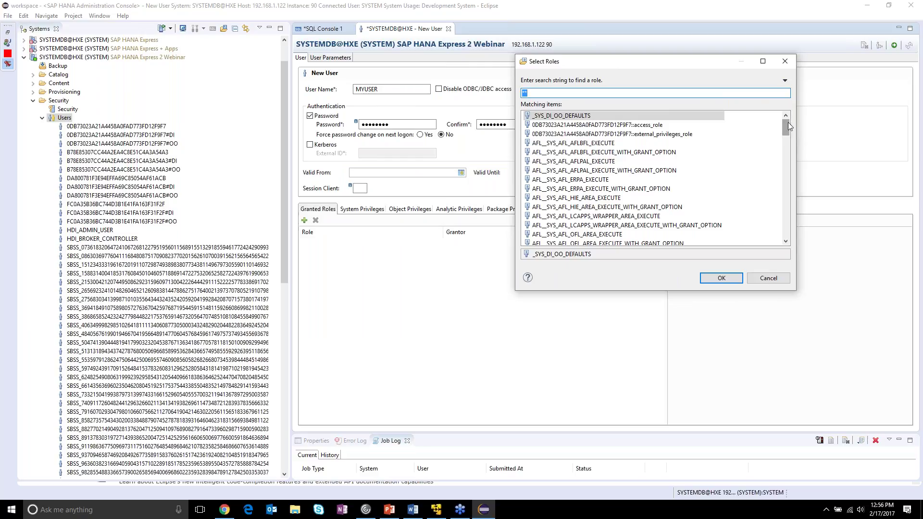
{"action": "left_click_drag", "start_coordinate": [788, 122], "coordinate": [789, 148]}
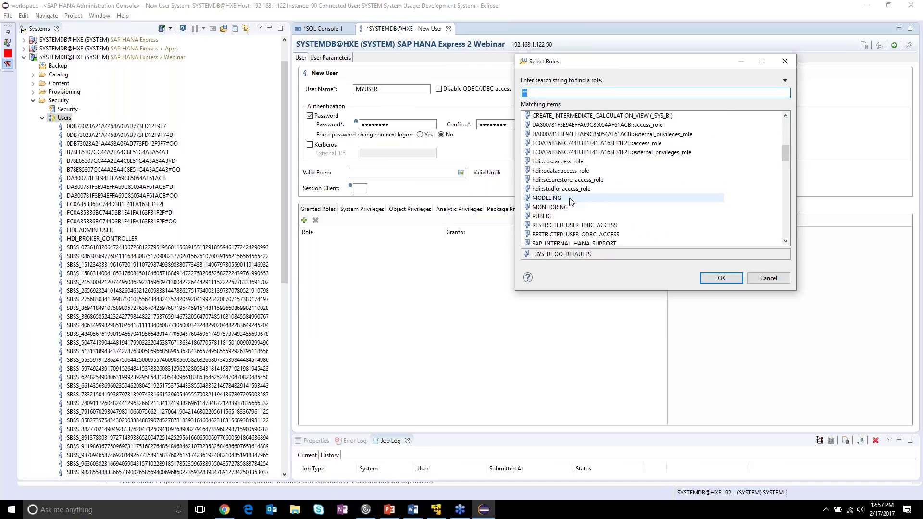
{"action": "type", "text": "m"}
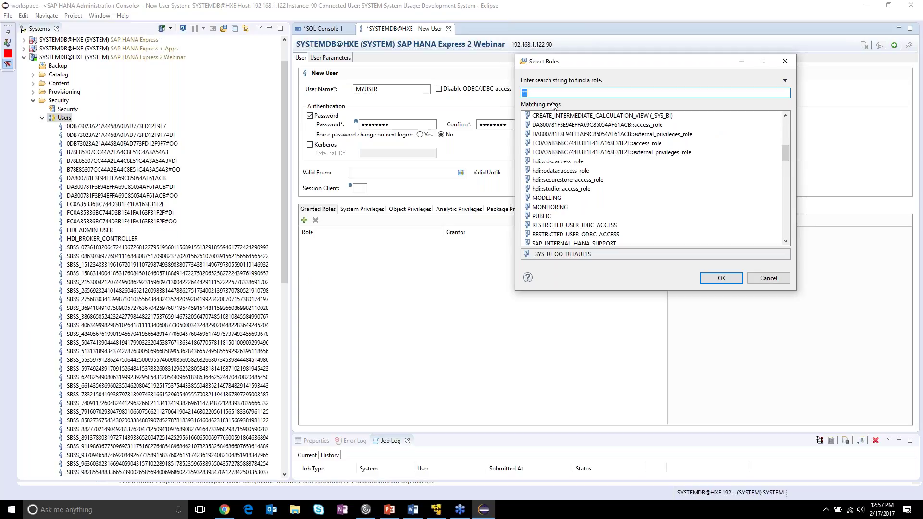
{"action": "type", "text": "odeling"}
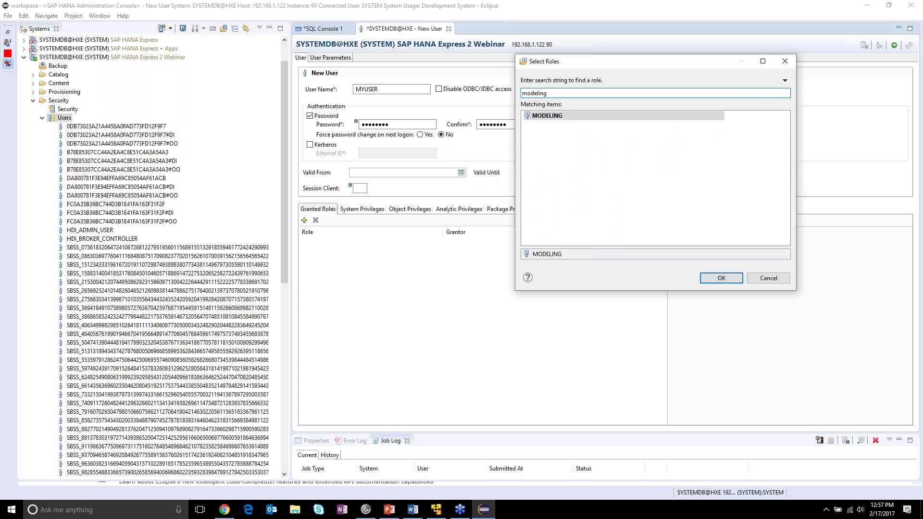
{"action": "double_click", "coordinate": [548, 116]}
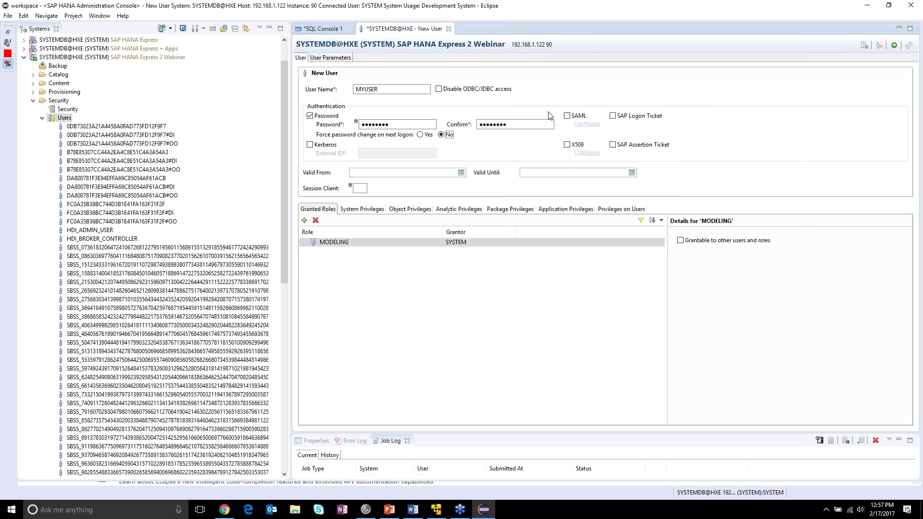
- Grant MYUSER the CONTENT_ADMIN role by searching 'content'
{"action": "left_click", "coordinate": [305, 220]}
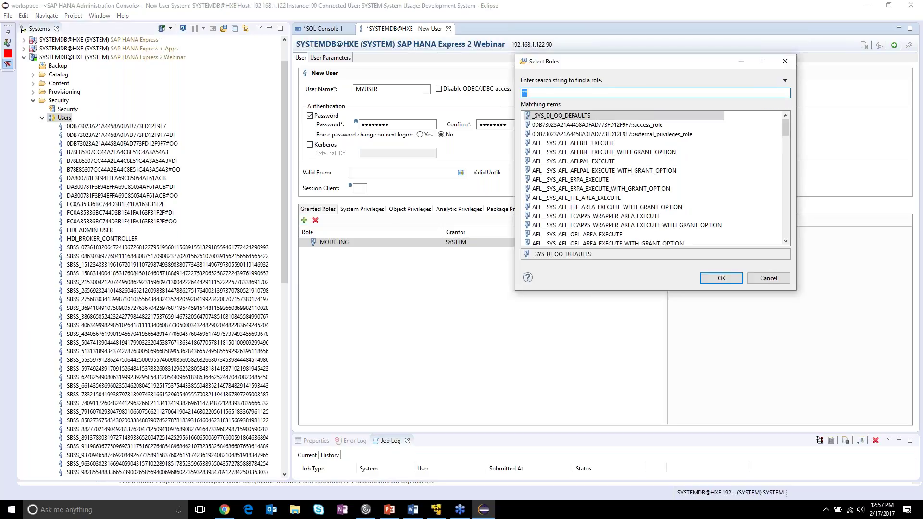
{"action": "type", "text": "content"}
{"action": "left_click", "coordinate": [584, 118]}
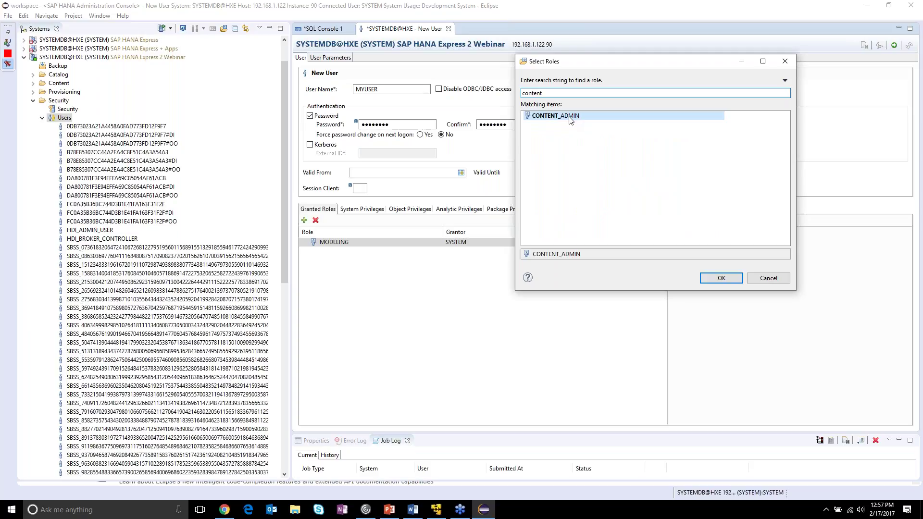
{"action": "double_click", "coordinate": [571, 119]}
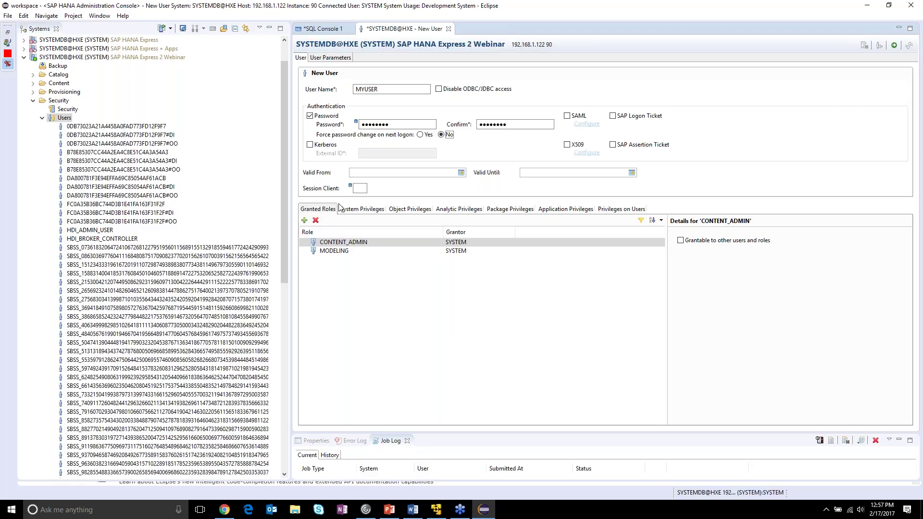
- Save MYUSER to the database, select it in the Users list, and collapse the Webinar system
{"action": "left_click", "coordinate": [9, 16]}
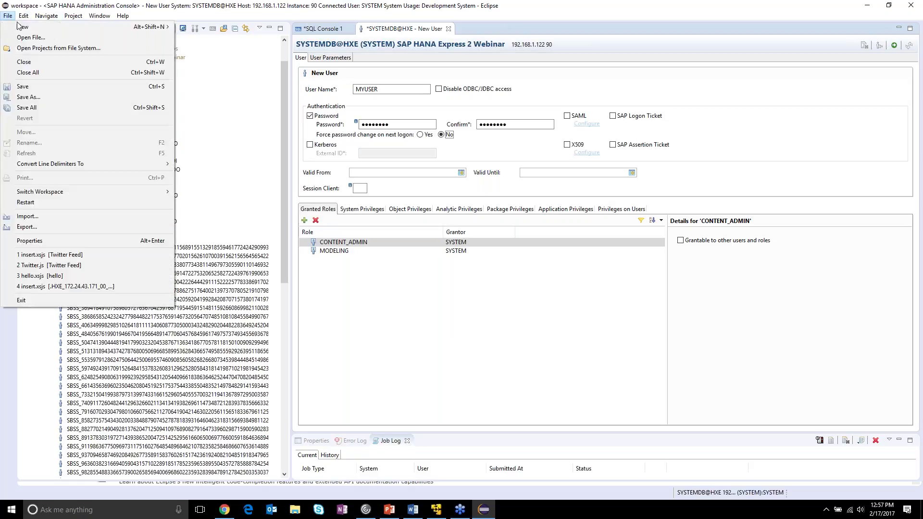
{"action": "left_click", "coordinate": [38, 88]}
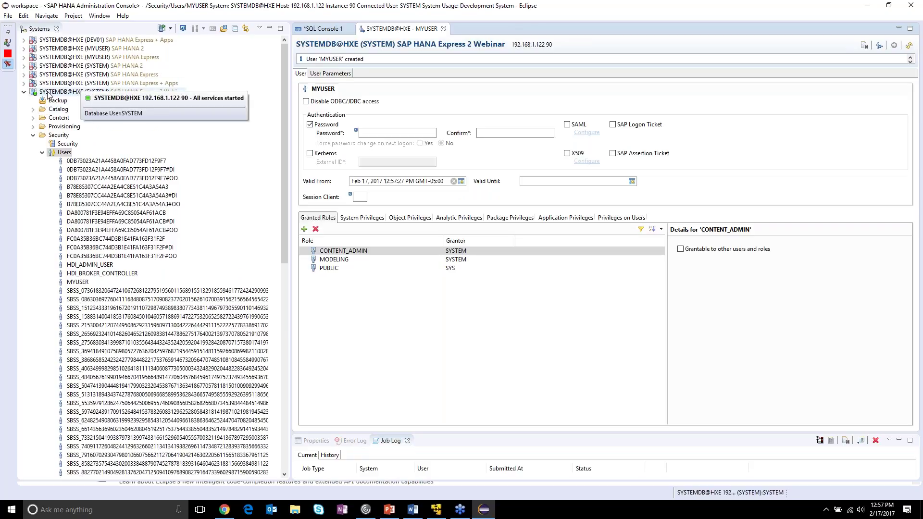
{"action": "scroll", "coordinate": [81, 173], "scroll_direction": "down", "scroll_amount": 4}
{"action": "left_click", "coordinate": [83, 178]}
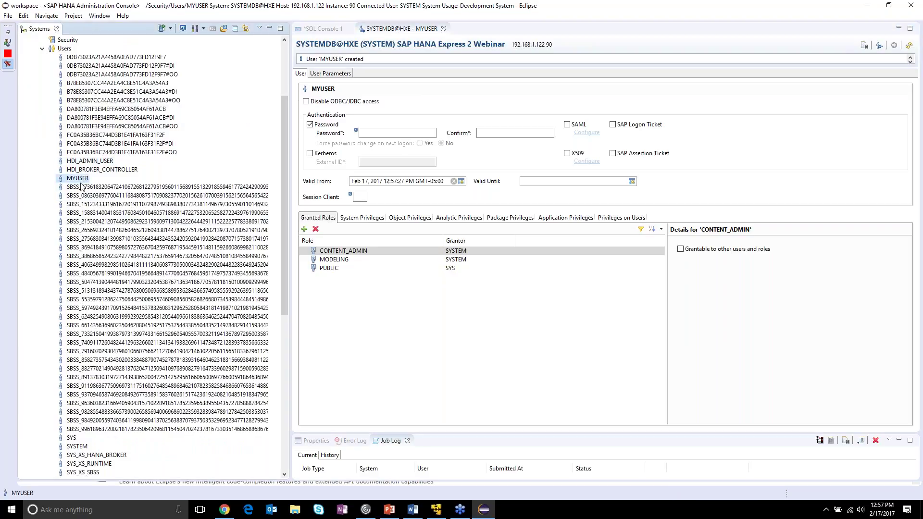
{"action": "scroll", "coordinate": [82, 185], "scroll_direction": "up", "scroll_amount": 2}
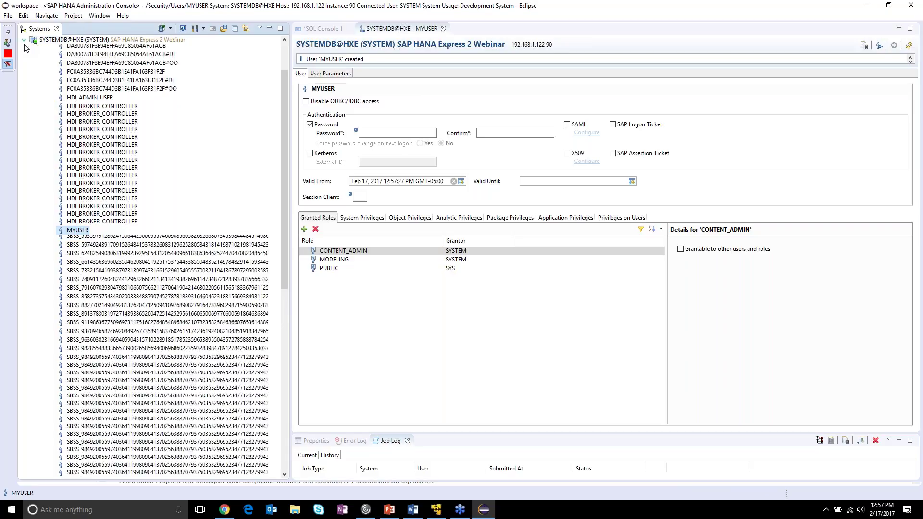
{"action": "left_click", "coordinate": [23, 40]}
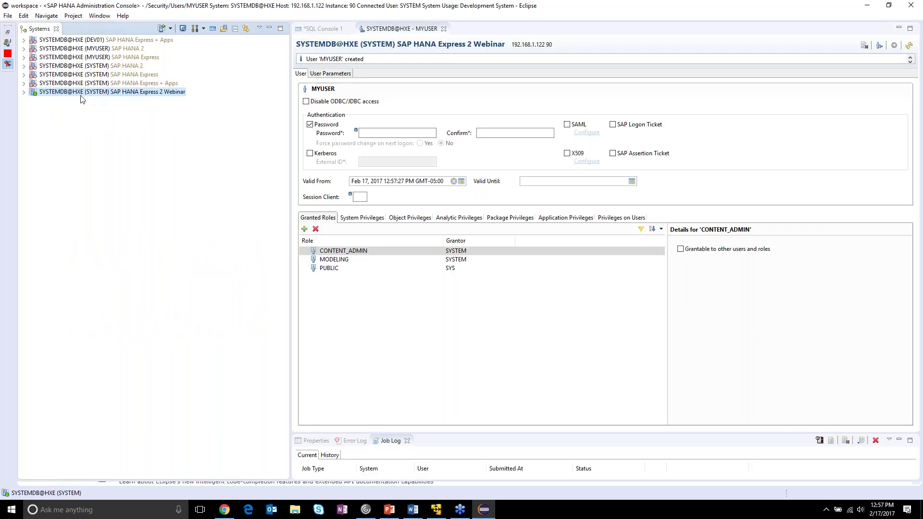
- Add the Webinar system again under user name MYUSER with that user's password
{"action": "right_click", "coordinate": [48, 95]}
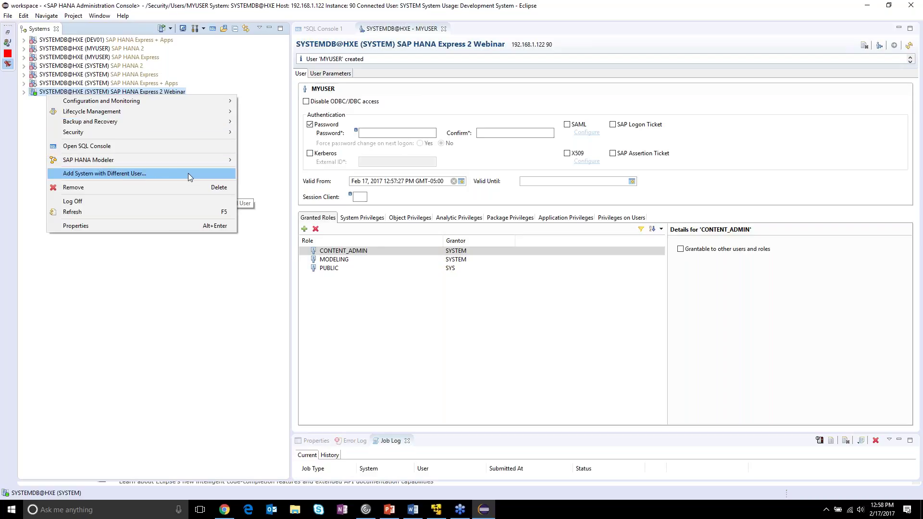
{"action": "left_click", "coordinate": [189, 173]}
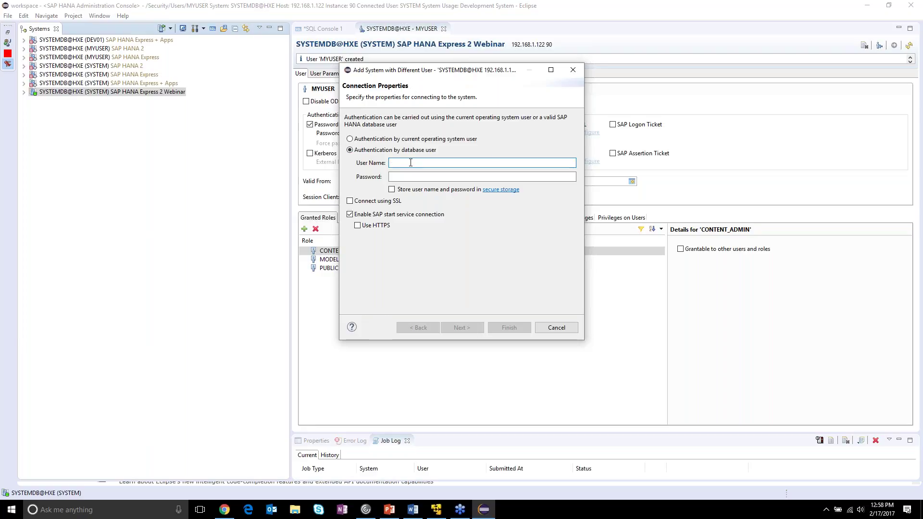
{"action": "type", "text": "MYUSER"}
{"action": "key", "text": "Tab"}
{"action": "type", "text": "******"}
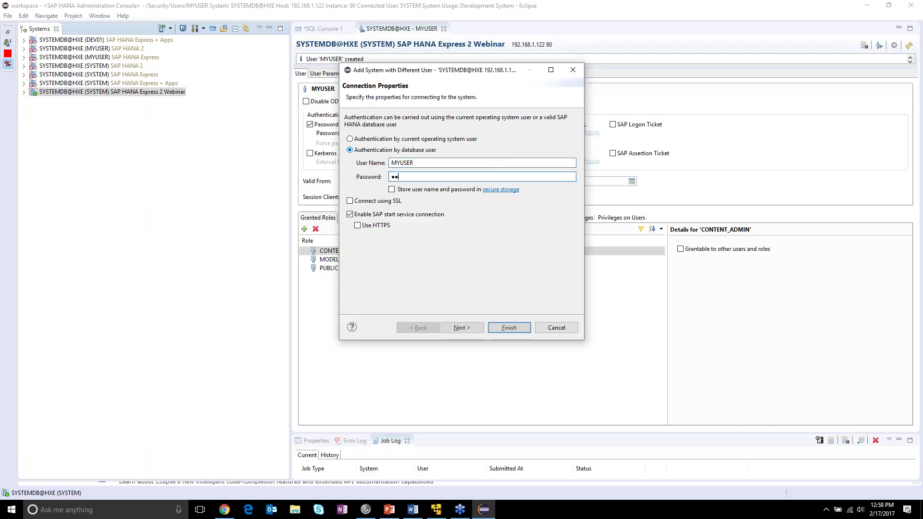
{"action": "type", "text": "**"}
{"action": "key", "text": "BackSpace"}
{"action": "key", "text": "BackSpace"}
{"action": "key", "text": "BackSpace"}
{"action": "key", "text": "BackSpace"}
{"action": "key", "text": "BackSpace"}
{"action": "key", "text": "BackSpace"}
{"action": "key", "text": "BackSpace"}
{"action": "key", "text": "BackSpace"}
{"action": "type", "text": "********"}
{"action": "left_click", "coordinate": [528, 326]}
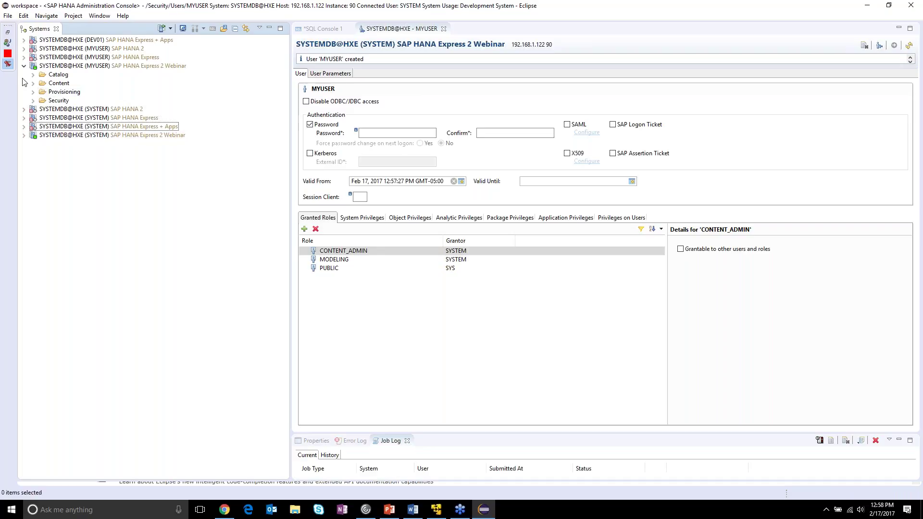
- Confirm the SYSTEMDB@HXE (MYUSER) connection reports all services started, then collapse its folders
{"action": "left_click", "coordinate": [57, 75]}
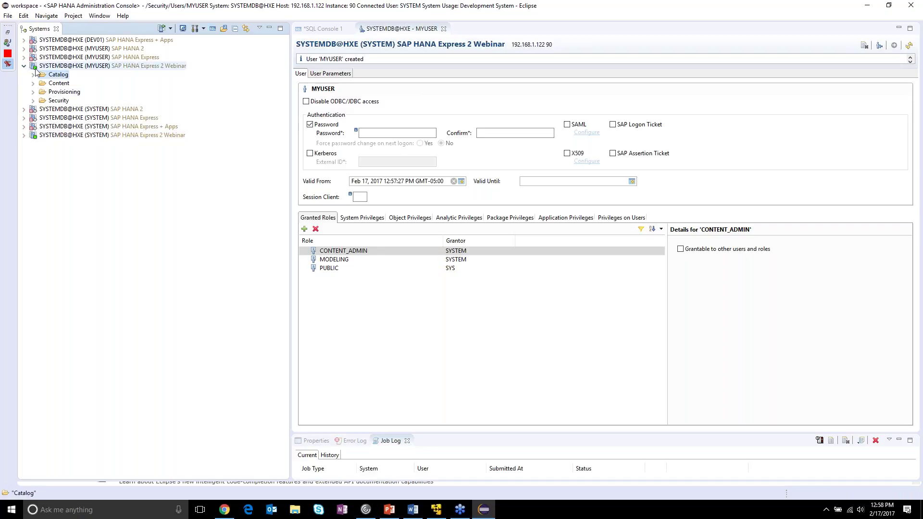
{"action": "left_click", "coordinate": [58, 67]}
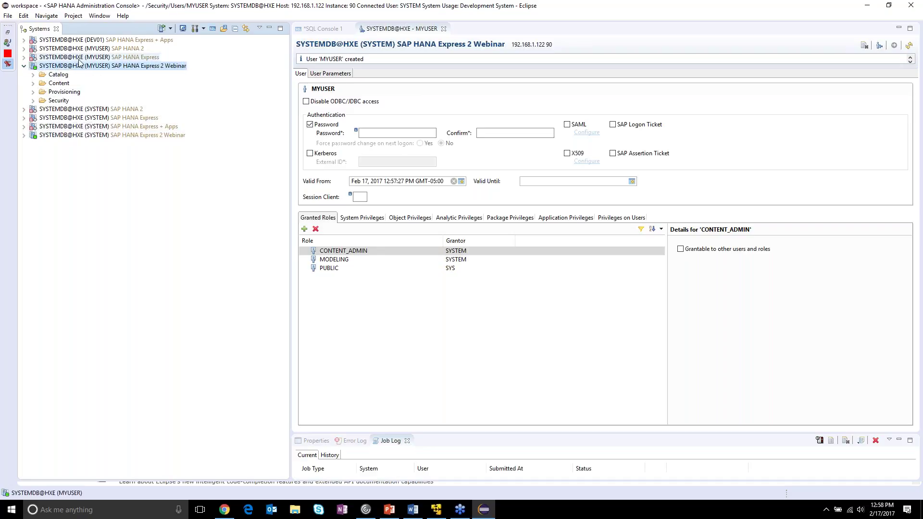
{"action": "mouse_move", "coordinate": [159, 71]}
{"action": "left_click", "coordinate": [24, 66]}
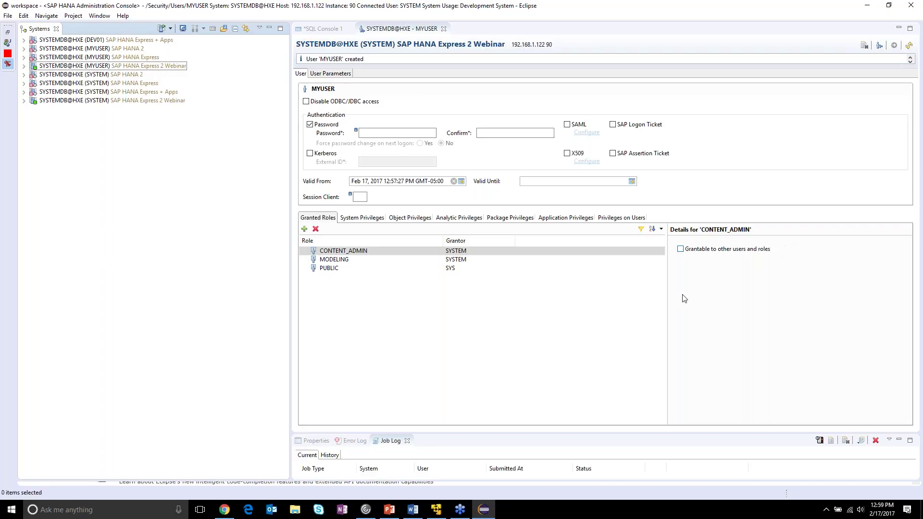
- Expand SYSTEMDB@HXE (SYSTEM) Security > Users, review the user list including MYUSER, then collapse Security
{"action": "left_click", "coordinate": [48, 101]}
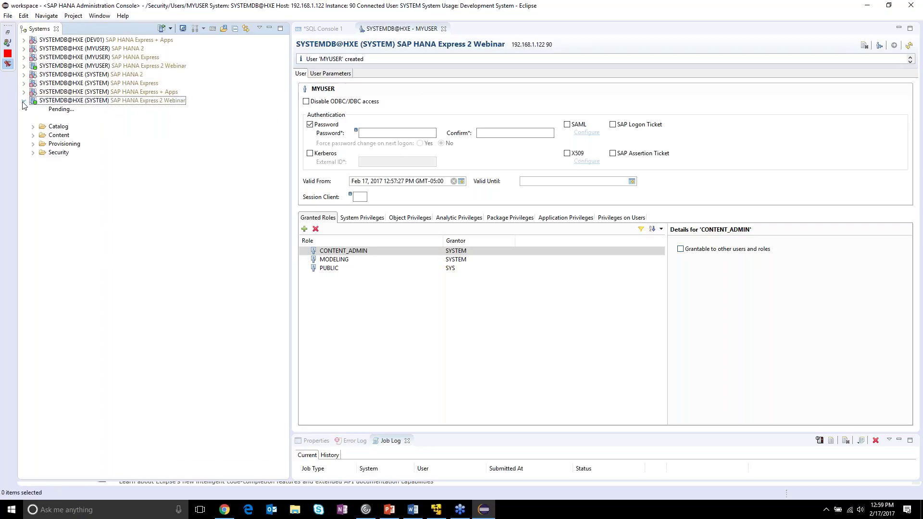
{"action": "left_click", "coordinate": [33, 144]}
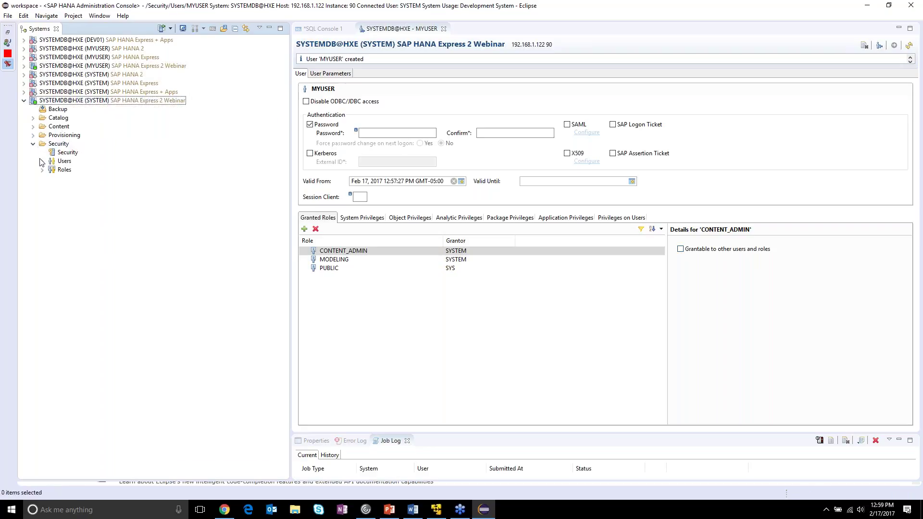
{"action": "left_click", "coordinate": [43, 162]}
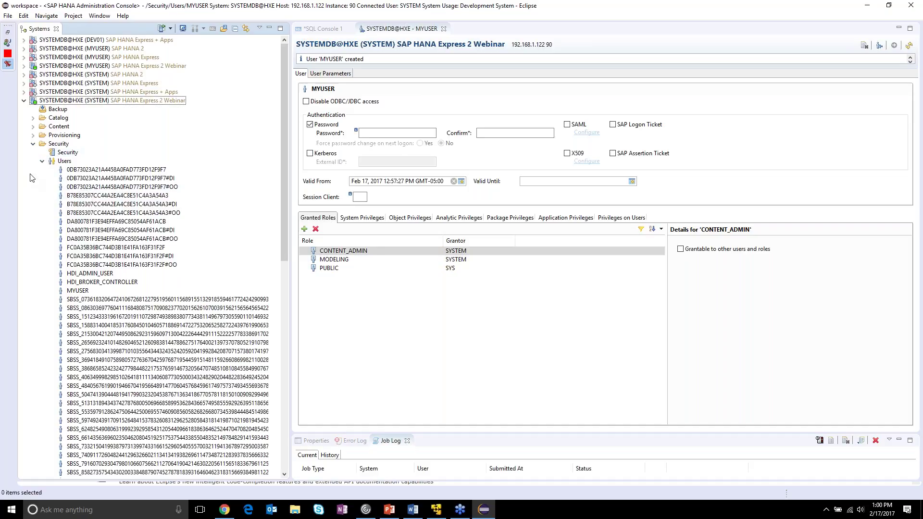
{"action": "left_click", "coordinate": [33, 144]}
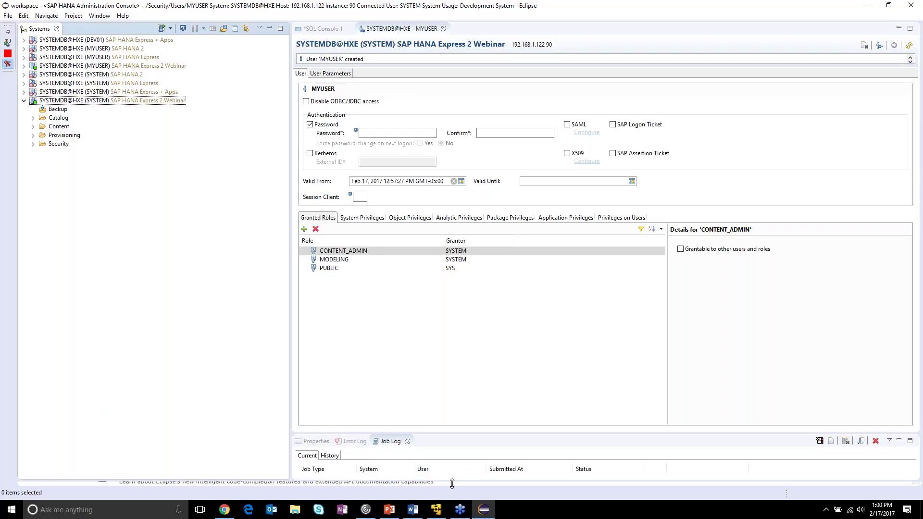
- Drag the Job Log panel's top border upward to make it taller
{"action": "left_click_drag", "start_coordinate": [452, 483], "coordinate": [456, 443]}
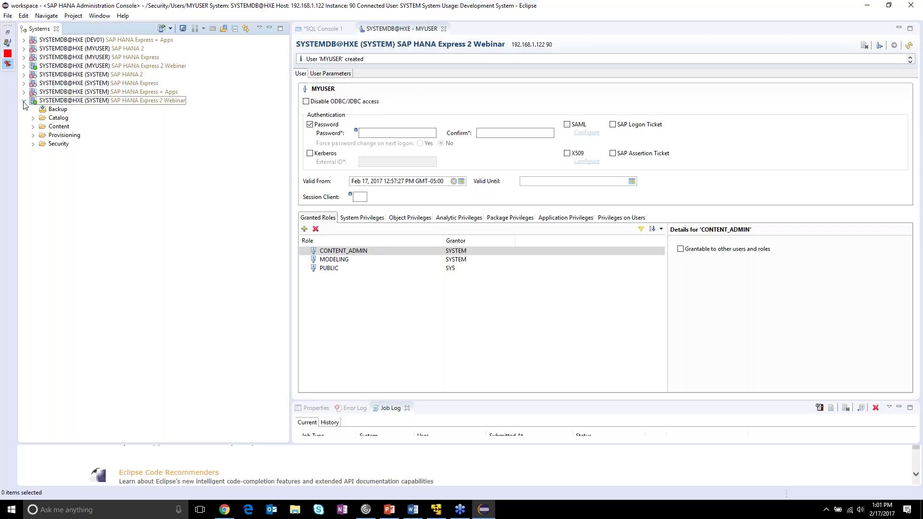
- Expand the SYSTEM Webinar Catalog, select Public Synonyms, and return to SQL Console 1
{"action": "double_click", "coordinate": [59, 119]}
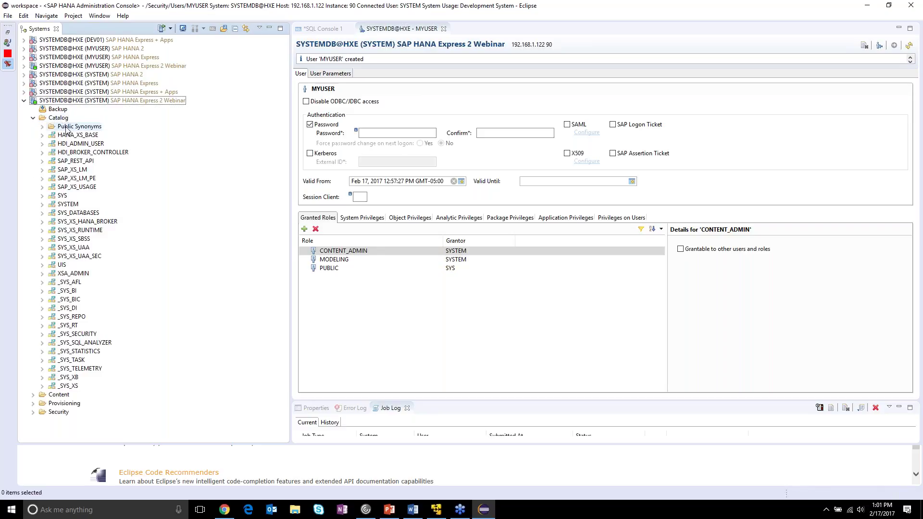
{"action": "left_click", "coordinate": [63, 128]}
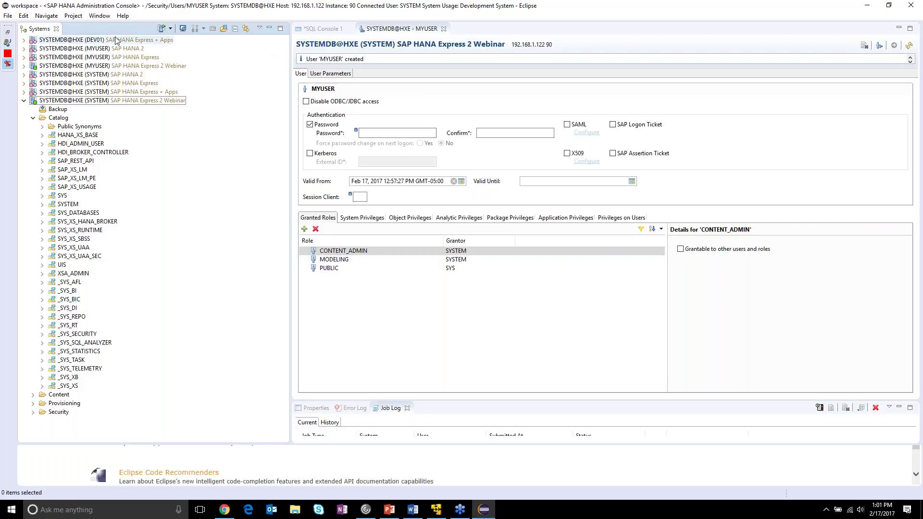
{"action": "left_click", "coordinate": [330, 33]}
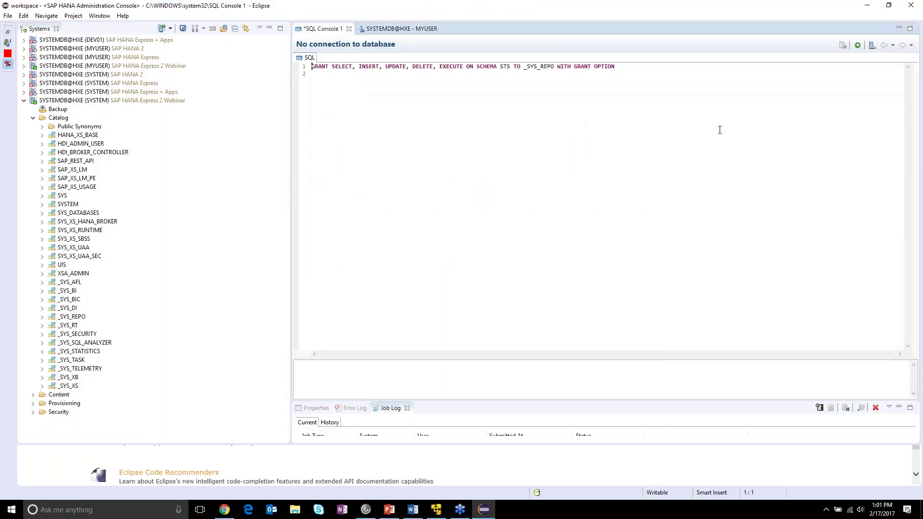
- Replace the GRANT statement in SQL Console 1 with CREATE SCHEMA STS copied from the Word setup guide
{"action": "left_click_drag", "start_coordinate": [731, 97], "coordinate": [172, 48]}
{"action": "key", "text": "Delete"}
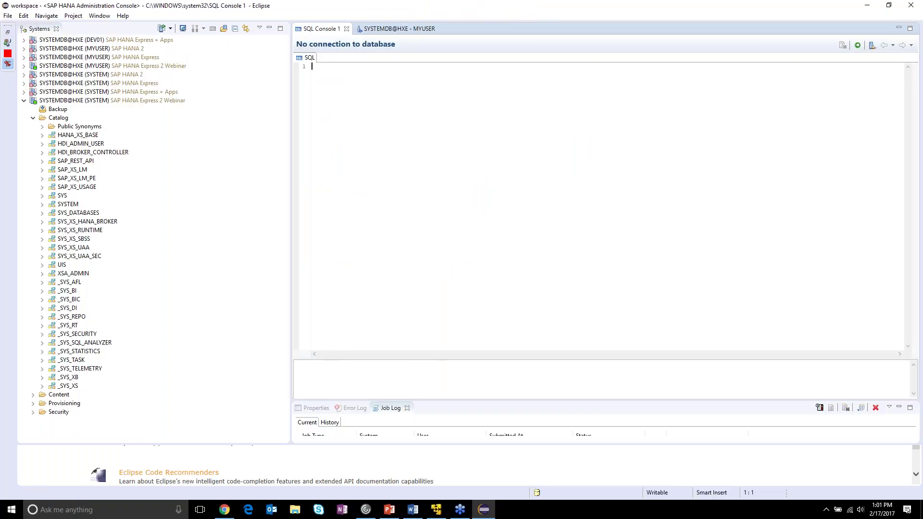
{"action": "left_click", "coordinate": [415, 516]}
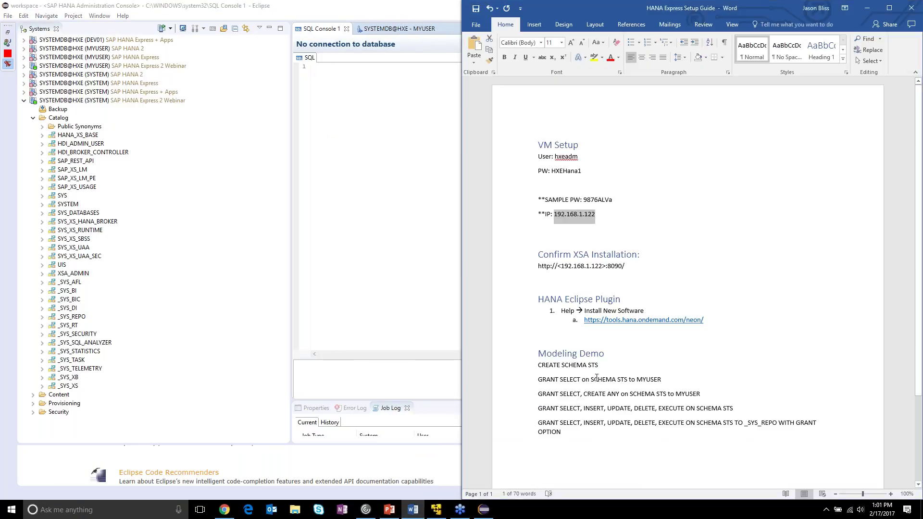
{"action": "scroll", "coordinate": [601, 375], "scroll_direction": "down", "scroll_amount": 3}
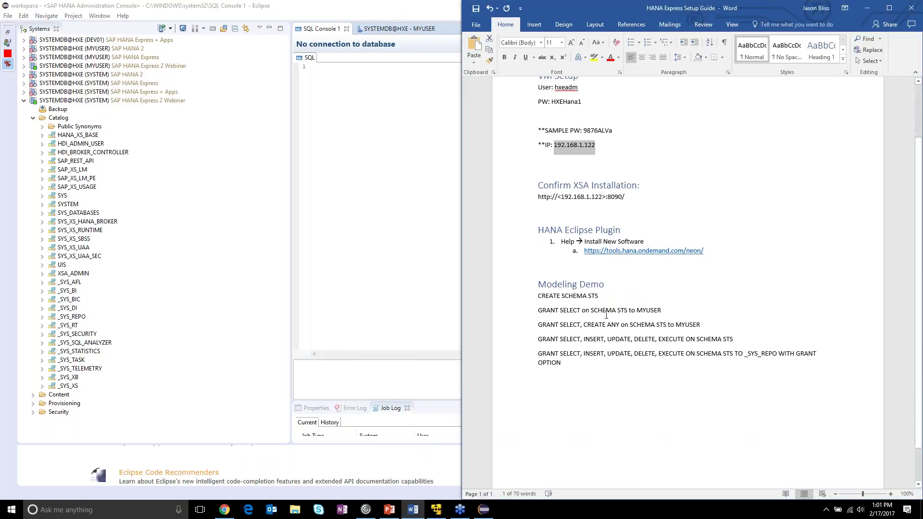
{"action": "triple_click", "coordinate": [593, 295]}
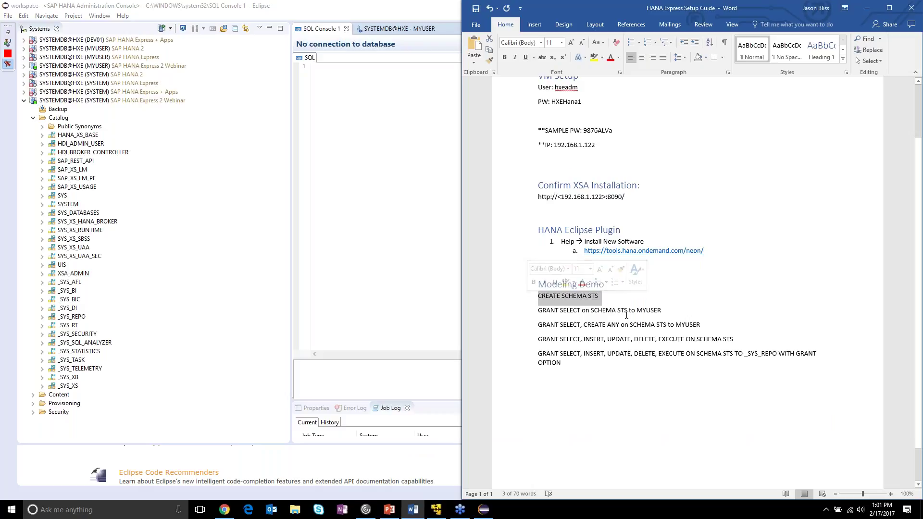
{"action": "key", "text": "ctrl+c"}
{"action": "left_click", "coordinate": [408, 102]}
{"action": "key", "text": "ctrl+v"}
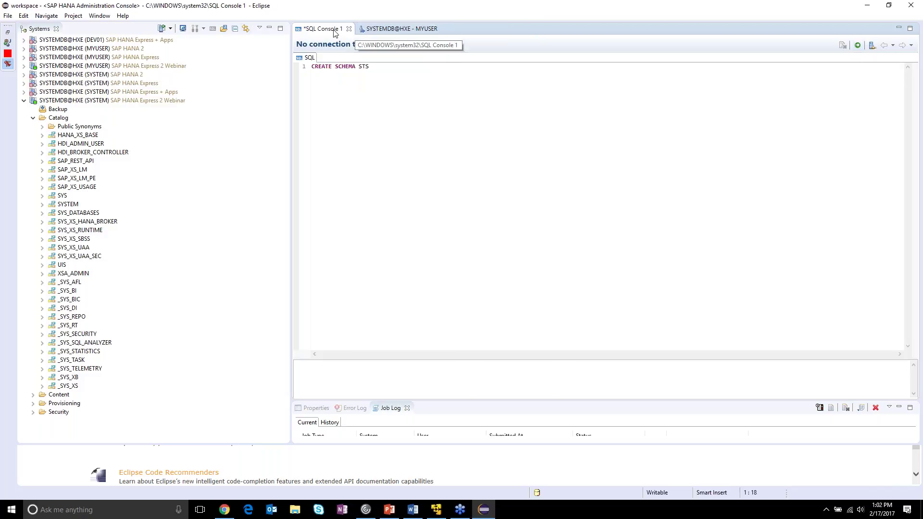
{"action": "left_click", "coordinate": [55, 102]}
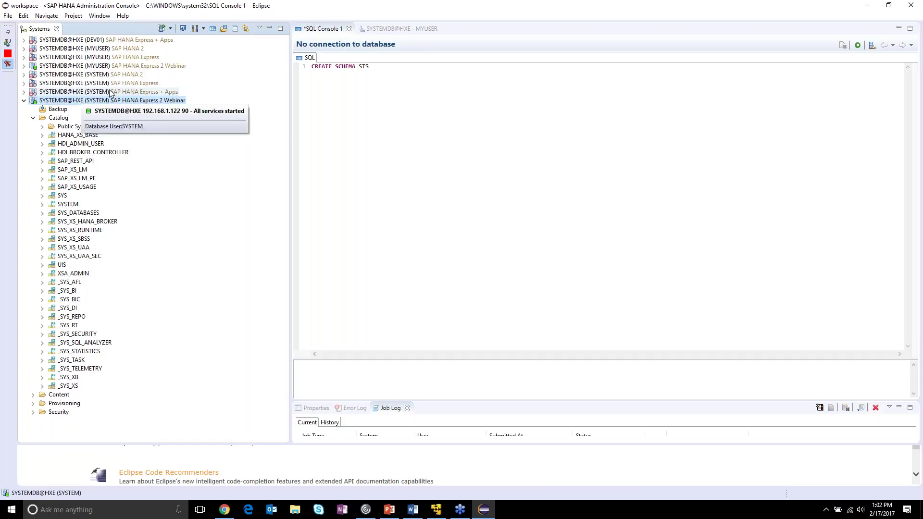
- Open SQL Console 2 on SYSTEM, close SQL Console 1 unsaved, and type 'CREATE SCHEMA STS_'
{"action": "left_click", "coordinate": [213, 29]}
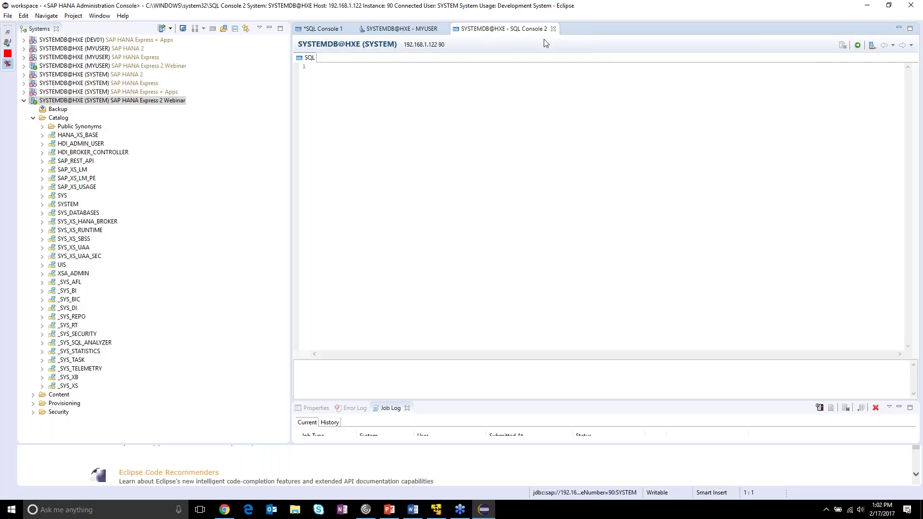
{"action": "left_click", "coordinate": [347, 29]}
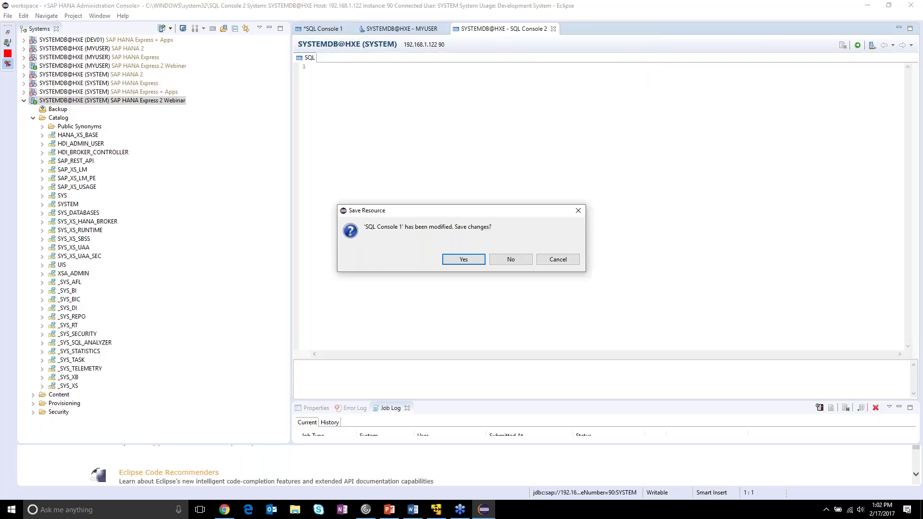
{"action": "left_click", "coordinate": [526, 259]}
{"action": "type", "text": "CREATE SCHEMA STS"}
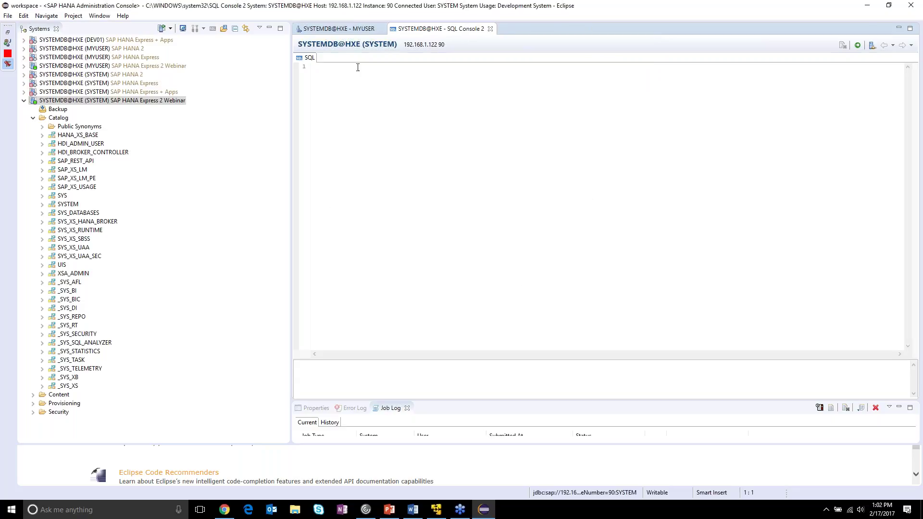
{"action": "type", "text": "_"}
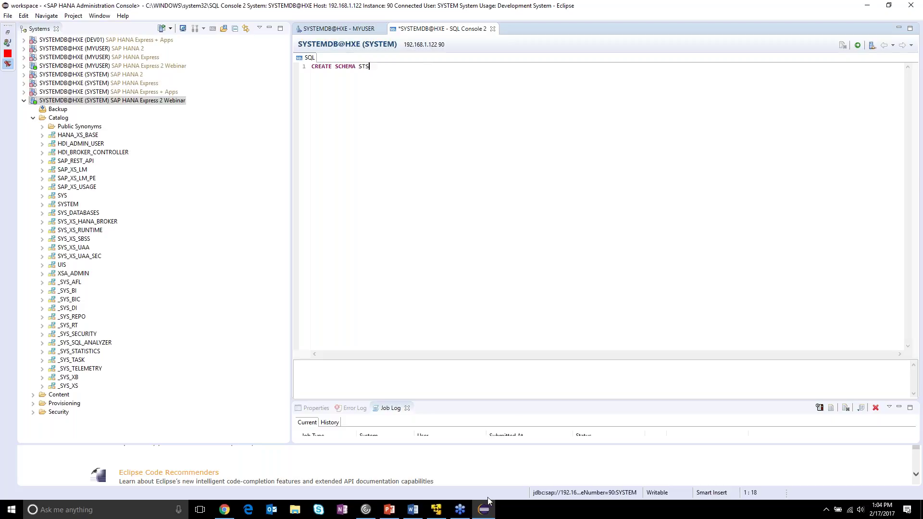
- Execute CREATE SCHEMA STS in the SQL console on the SYSTEM Webinar connection
{"action": "left_click", "coordinate": [459, 514]}
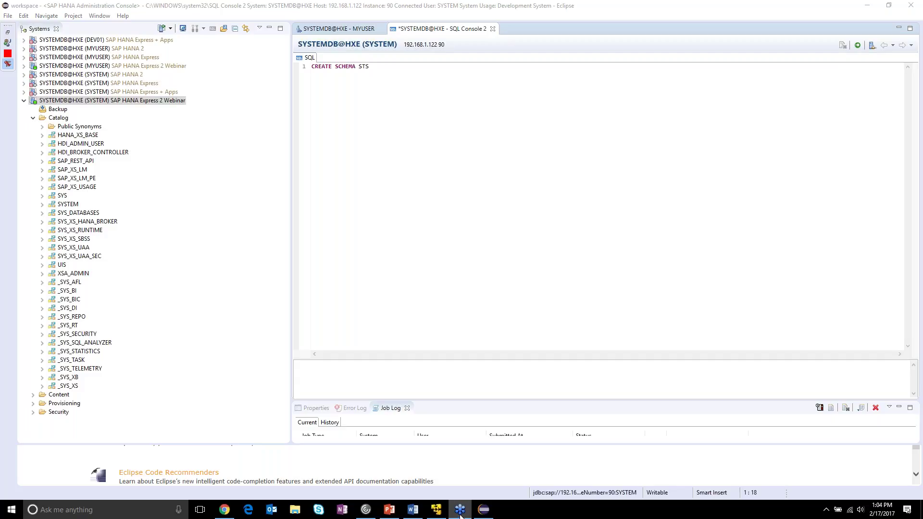
{"action": "left_click", "coordinate": [684, 90]}
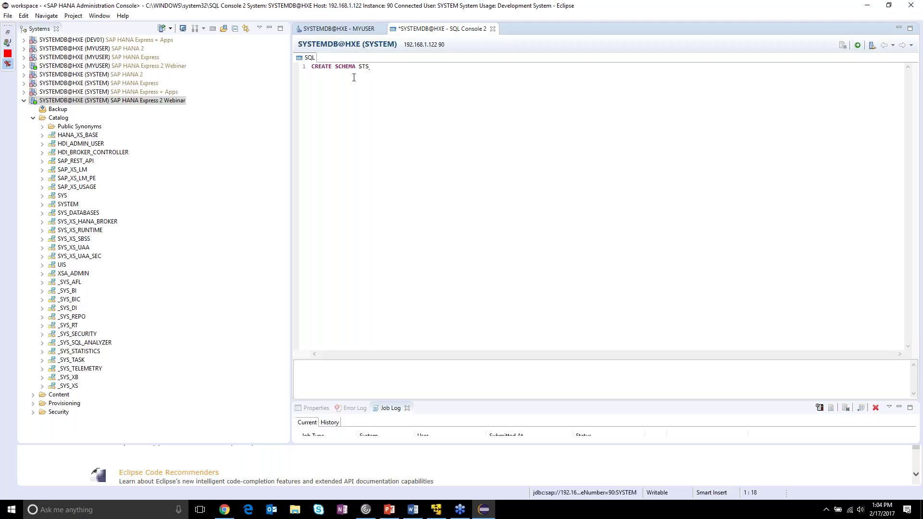
{"action": "left_click", "coordinate": [858, 46]}
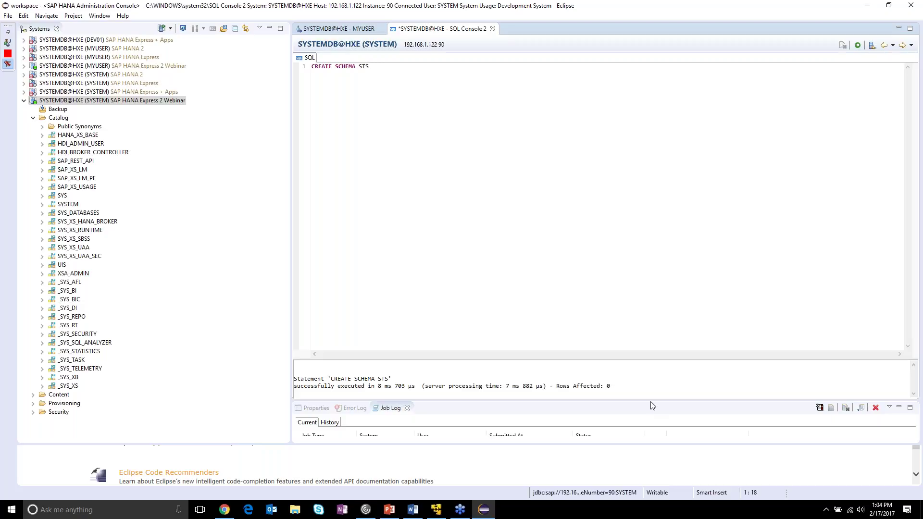
- Refresh the Catalog and expand the new STS schema to confirm it has no tables
{"action": "left_click_drag", "start_coordinate": [332, 393], "coordinate": [290, 377]}
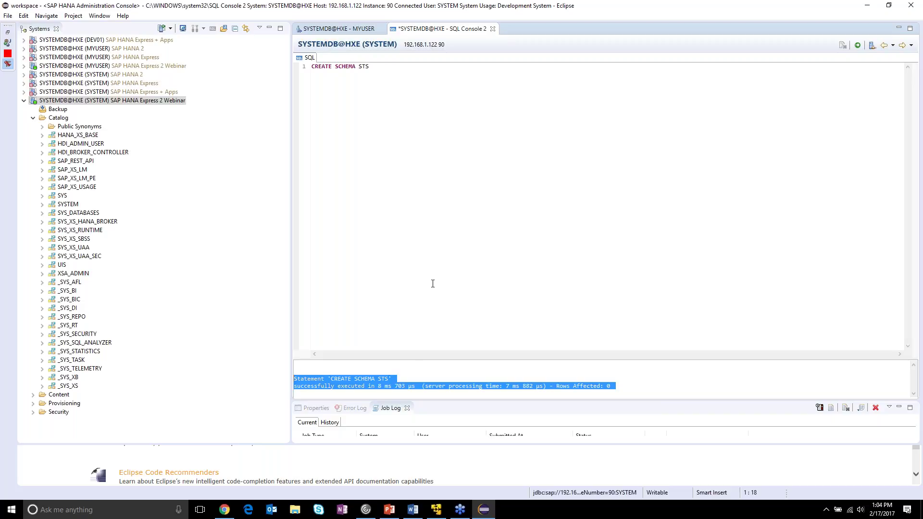
{"action": "left_click", "coordinate": [417, 369]}
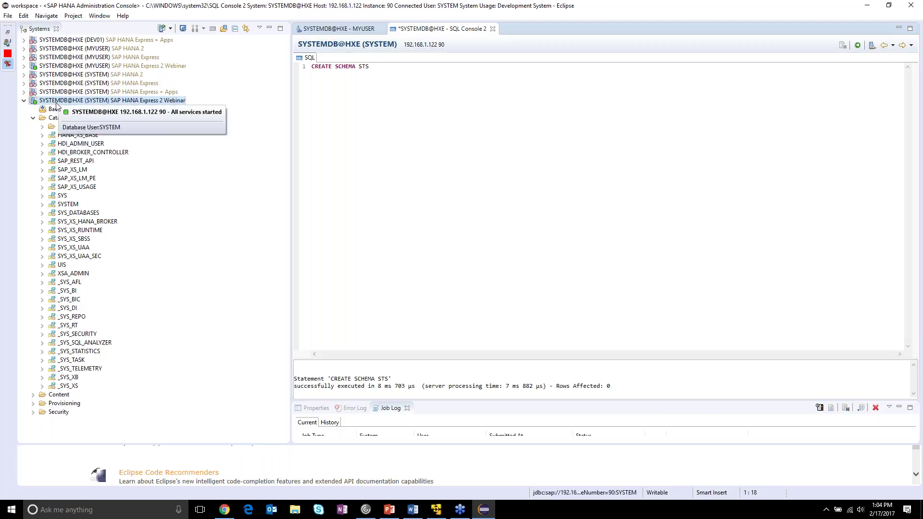
{"action": "right_click", "coordinate": [51, 119]}
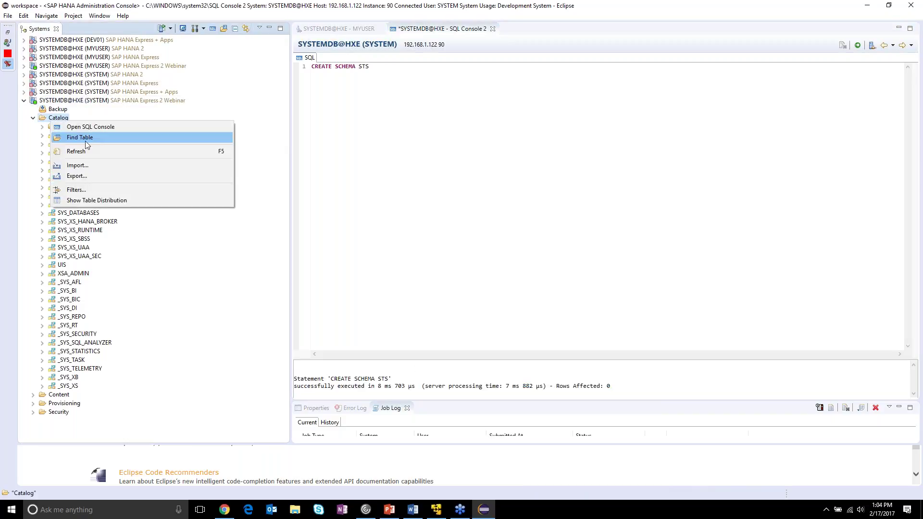
{"action": "left_click", "coordinate": [101, 150]}
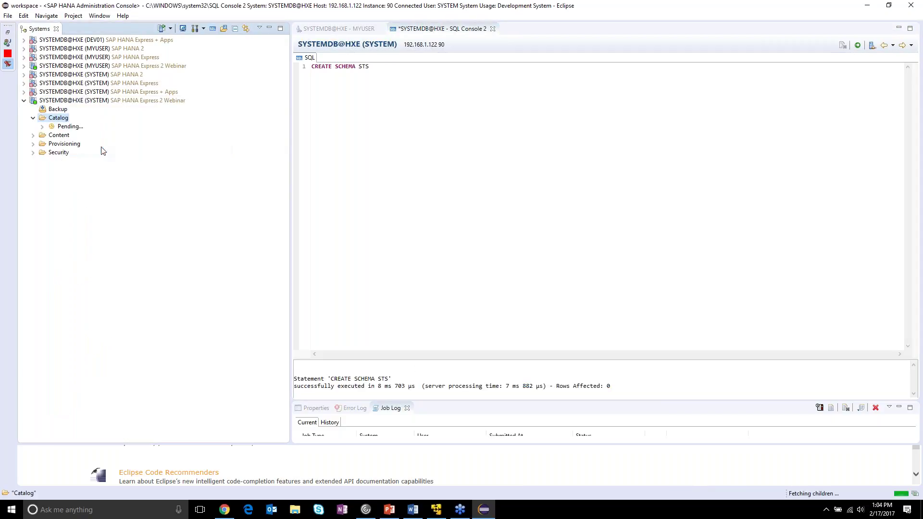
{"action": "left_click", "coordinate": [62, 196]}
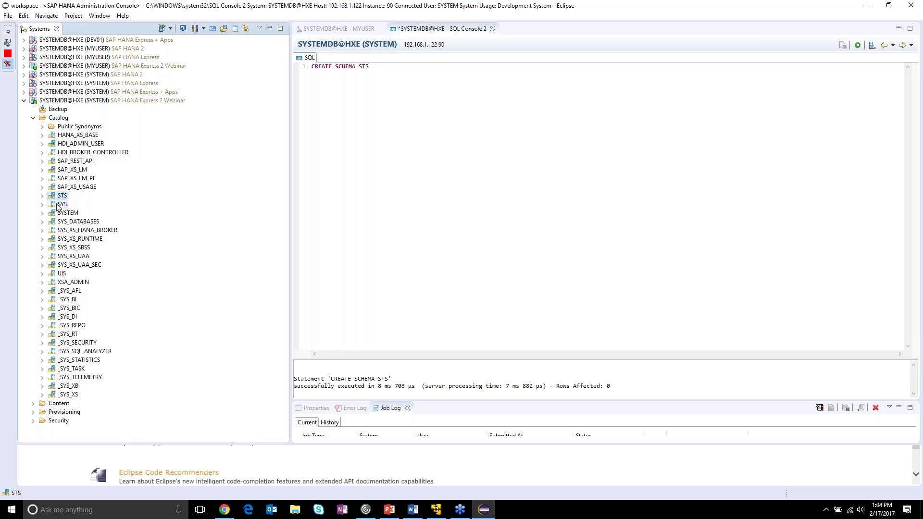
{"action": "left_click", "coordinate": [42, 197]}
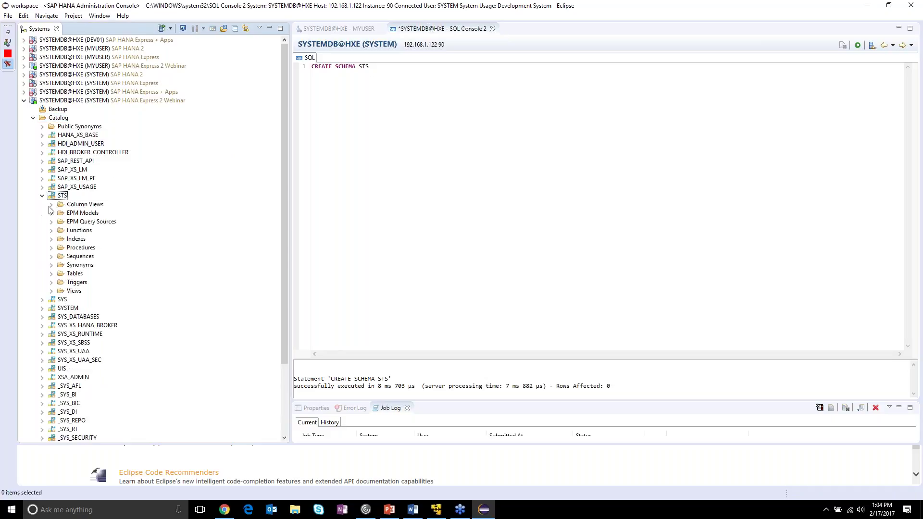
{"action": "left_click", "coordinate": [51, 275]}
- Collapse STS and re-run CREATE SCHEMA STS, getting error 386: duplicate schema name
{"action": "left_click", "coordinate": [43, 197]}
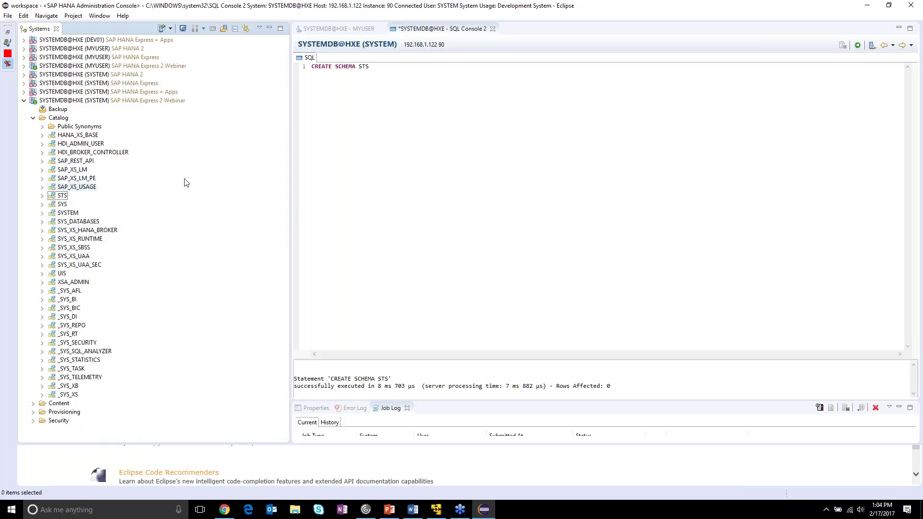
{"action": "left_click", "coordinate": [423, 67]}
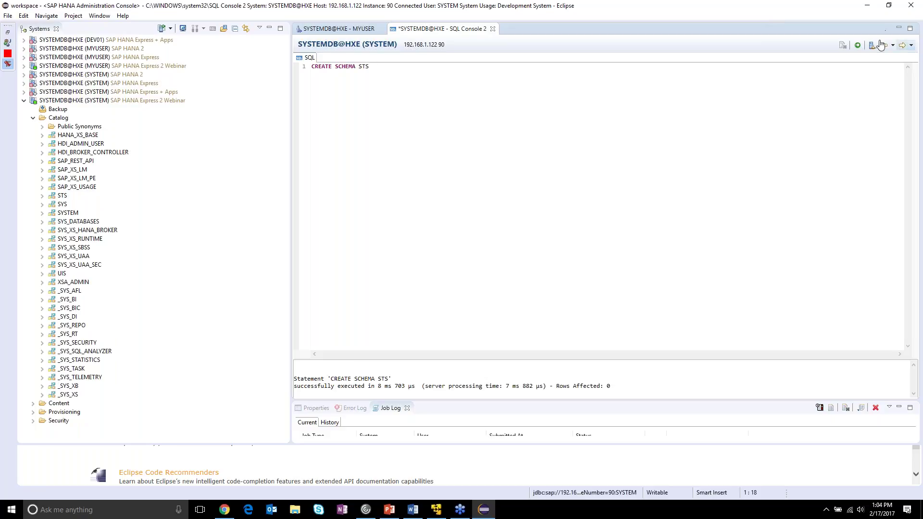
{"action": "left_click", "coordinate": [856, 47]}
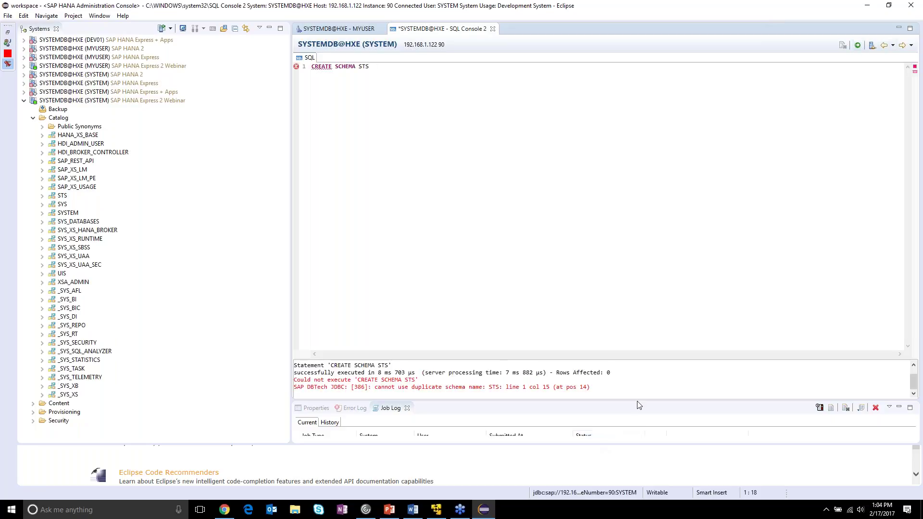
- Expand SYSTEMDB@HXE (MYUSER) Webinar's Catalog to list its schemas, then bring up the Word setup guide
{"action": "left_click_drag", "start_coordinate": [632, 388], "coordinate": [294, 381]}
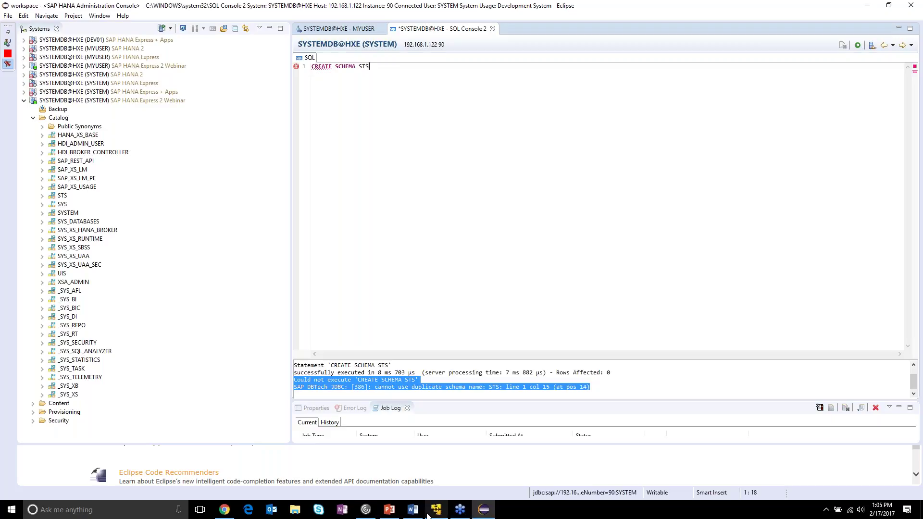
{"action": "mouse_move", "coordinate": [431, 514]}
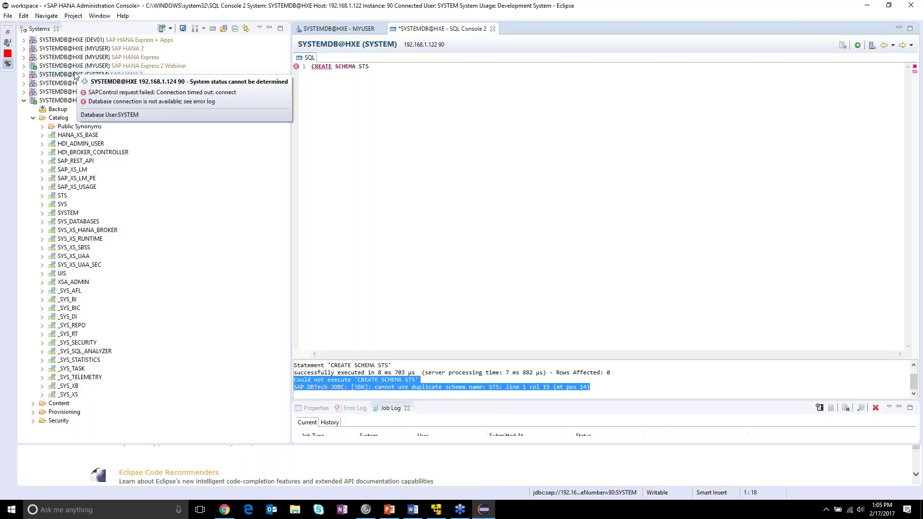
{"action": "left_click", "coordinate": [25, 66]}
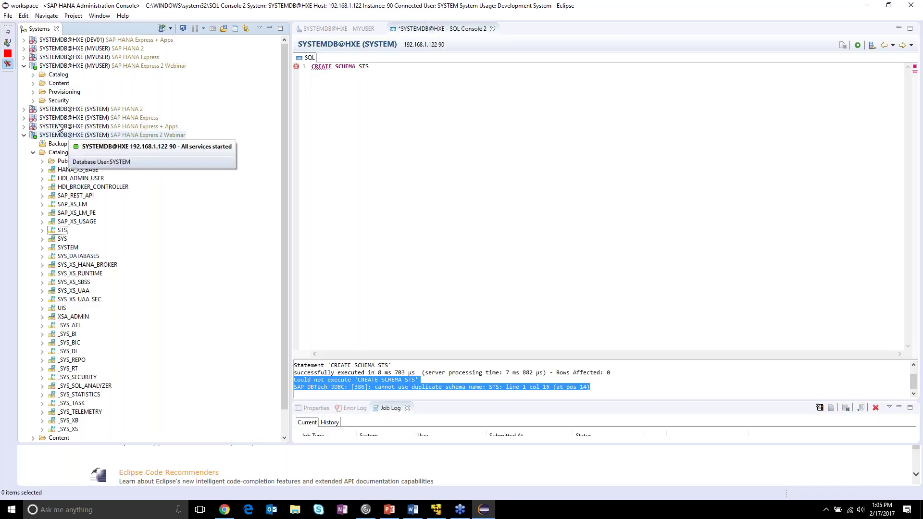
{"action": "left_click", "coordinate": [33, 74]}
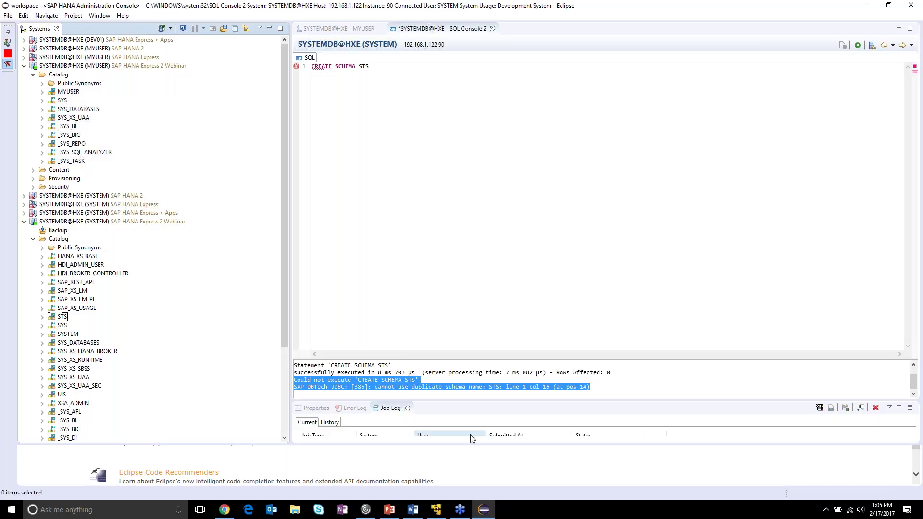
{"action": "left_click", "coordinate": [417, 516]}
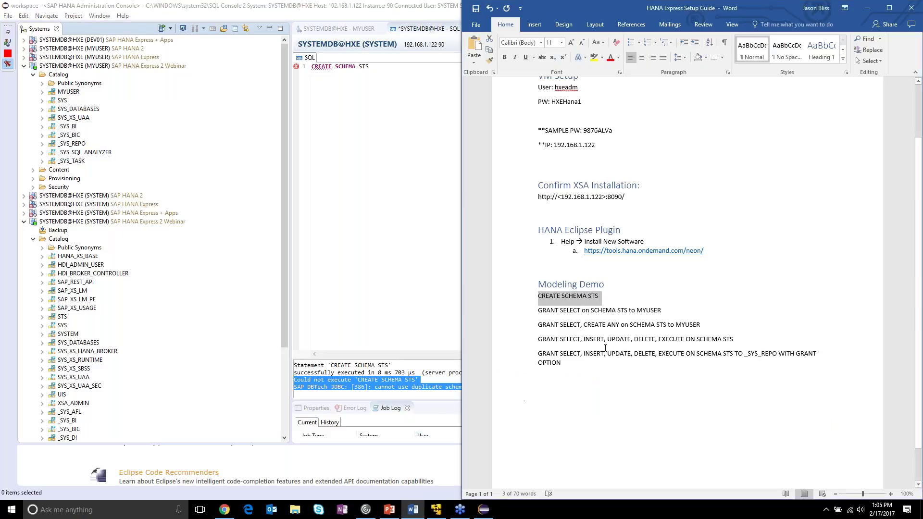
- Paste the guide's four GRANT statements for schema STS over the console script and run them, hitting error 257
{"action": "left_click_drag", "start_coordinate": [622, 368], "coordinate": [523, 316]}
{"action": "key", "text": "ctrl+c"}
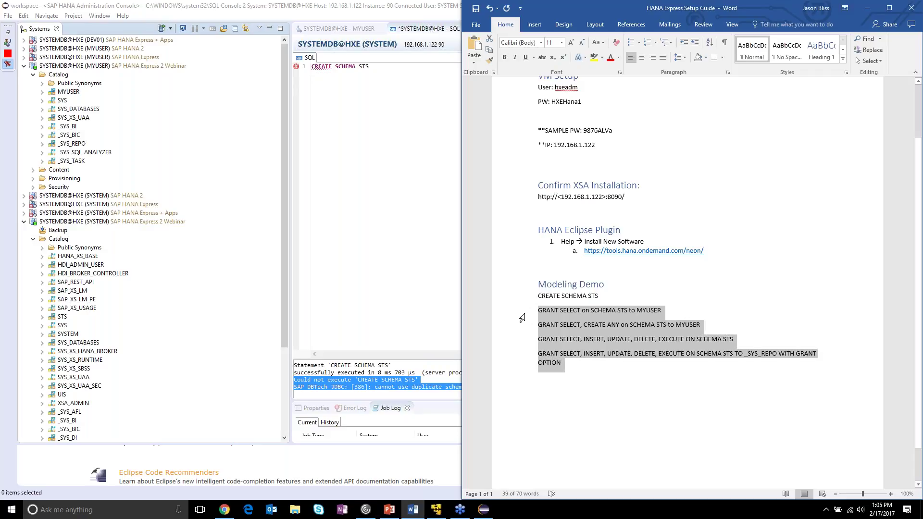
{"action": "left_click", "coordinate": [390, 87]}
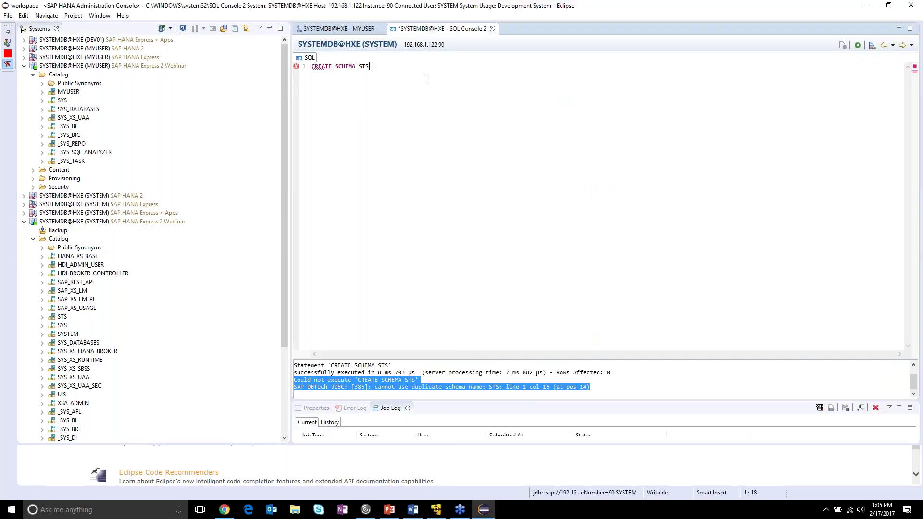
{"action": "key", "text": "ctrl+a"}
{"action": "key", "text": "ctrl+v"}
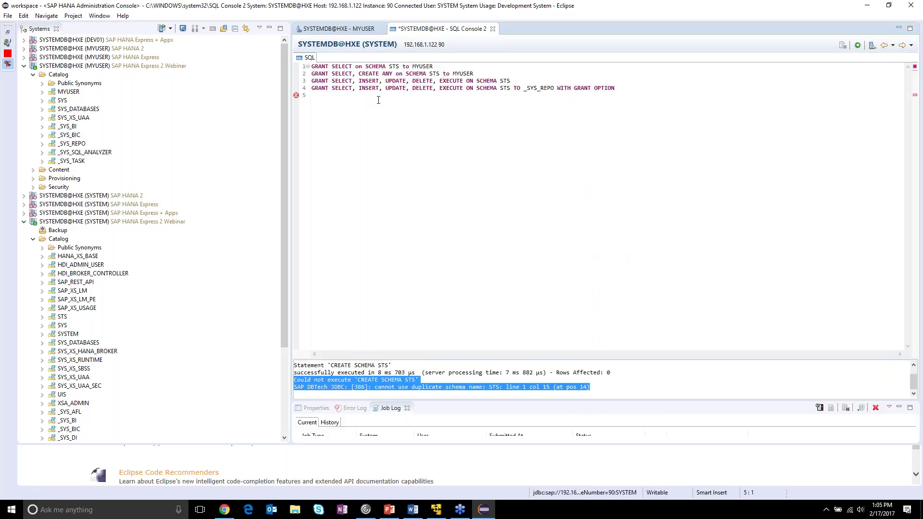
{"action": "left_click_drag", "start_coordinate": [459, 66], "coordinate": [310, 66]}
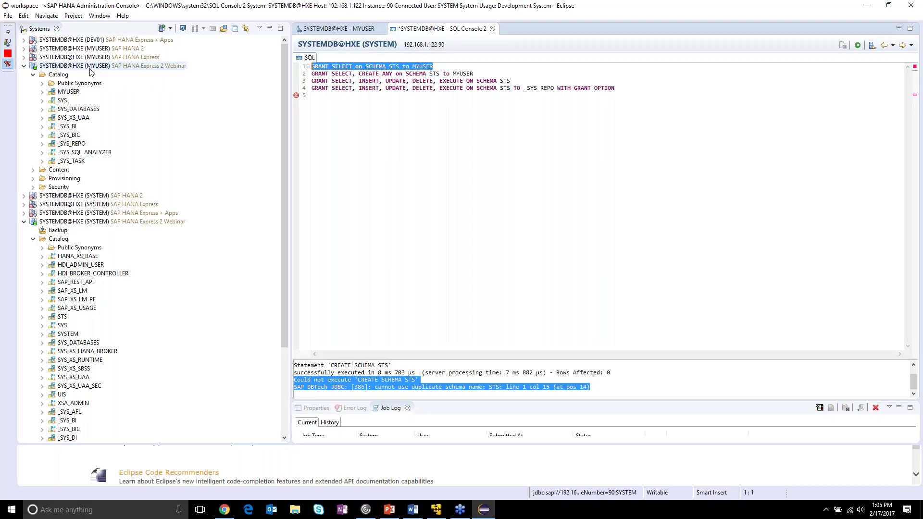
{"action": "left_click_drag", "start_coordinate": [644, 89], "coordinate": [299, 80]}
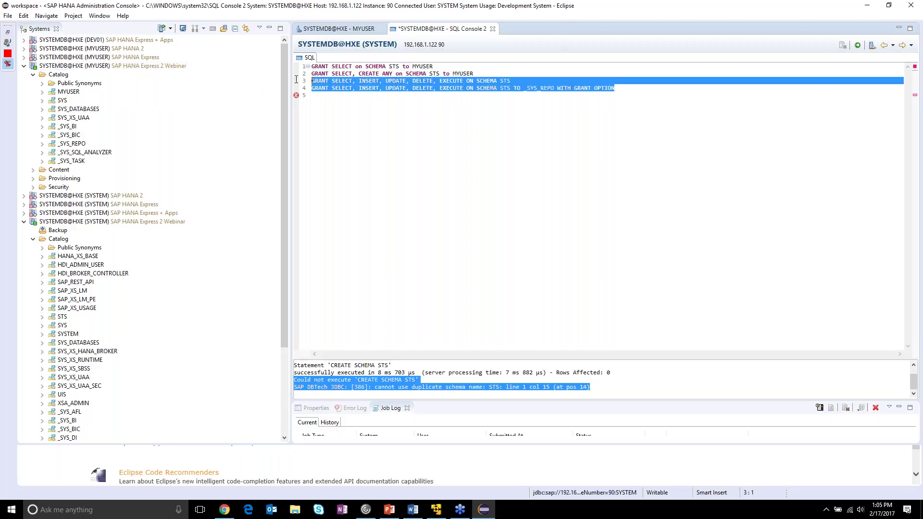
{"action": "left_click", "coordinate": [490, 118]}
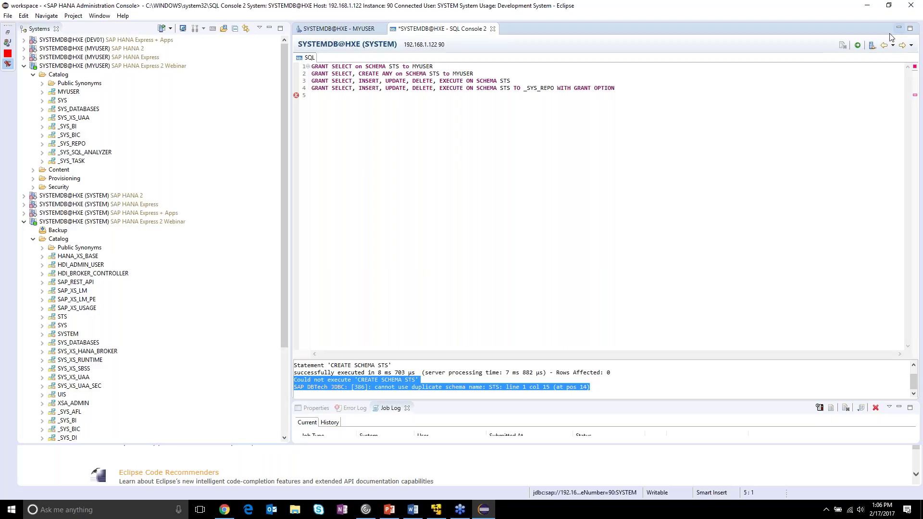
{"action": "left_click", "coordinate": [858, 45]}
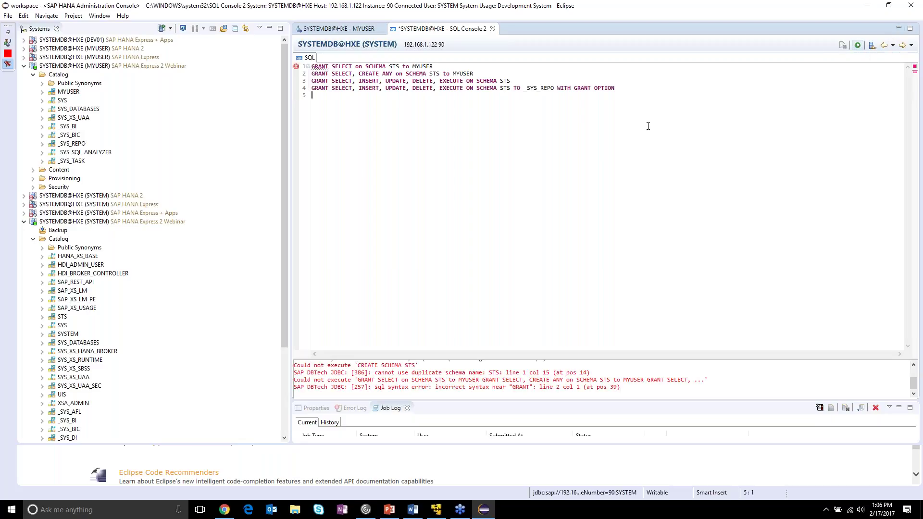
- Keep only GRANT SELECT on STS to MYUSER, run it, and refresh MYUSER's catalog to show STS
{"action": "left_click_drag", "start_coordinate": [709, 101], "coordinate": [312, 81]}
{"action": "key", "text": "Delete"}
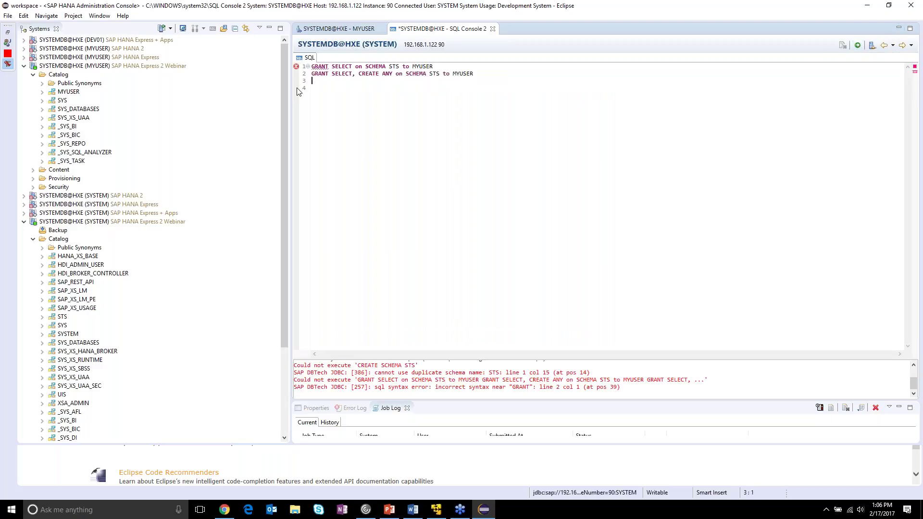
{"action": "key", "text": "shift+Up"}
{"action": "key", "text": "Delete"}
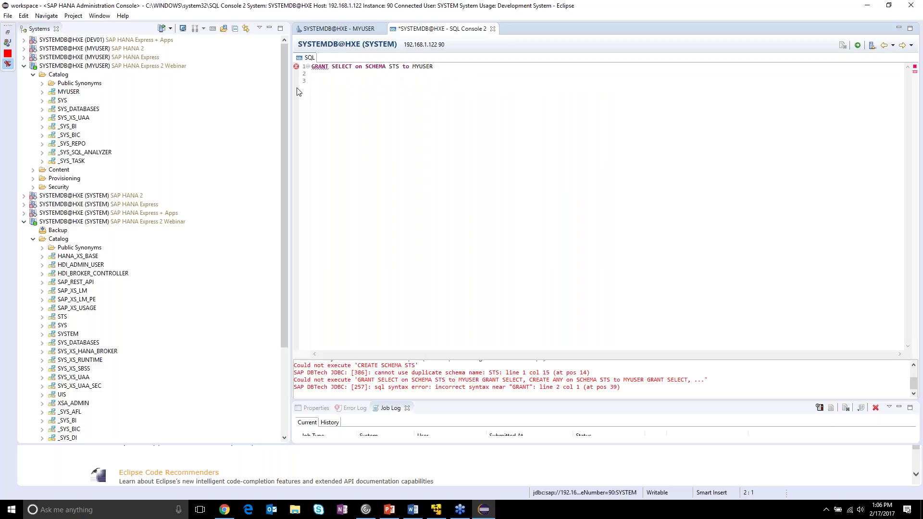
{"action": "left_click", "coordinate": [857, 45]}
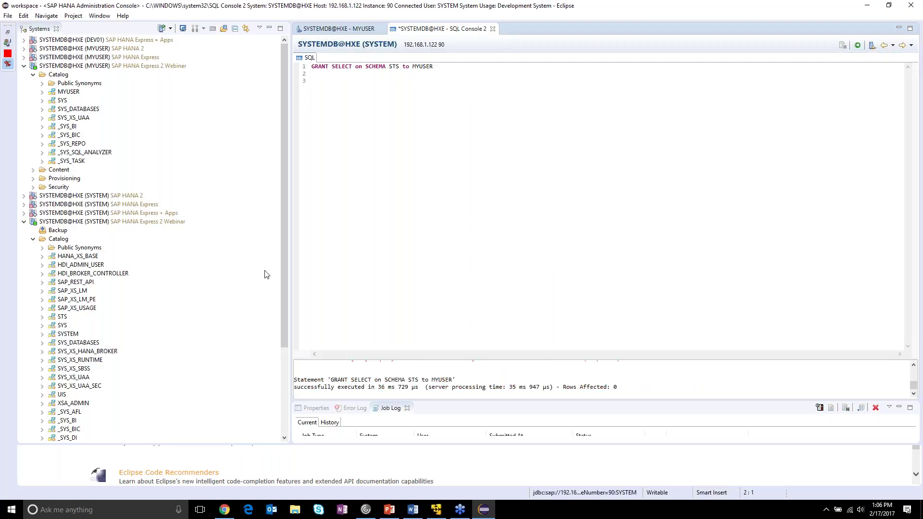
{"action": "right_click", "coordinate": [58, 76]}
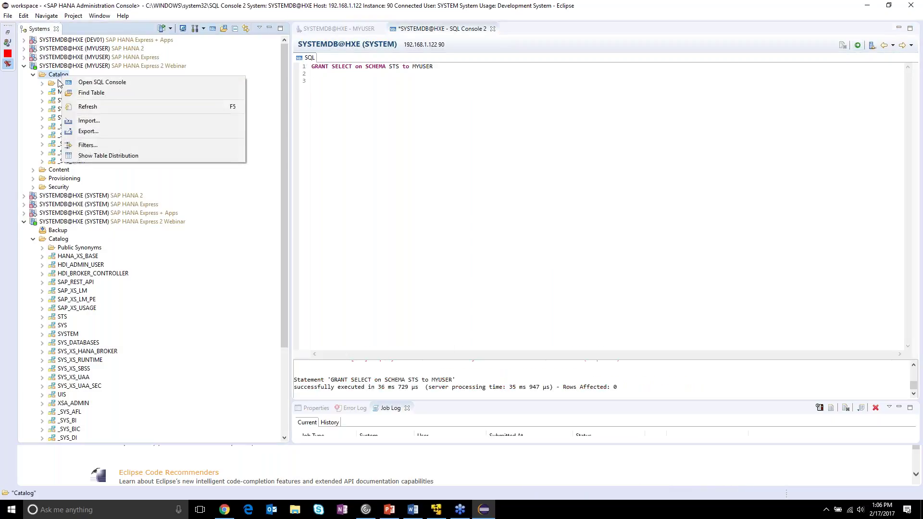
{"action": "left_click", "coordinate": [105, 107]}
{"action": "left_click", "coordinate": [62, 101]}
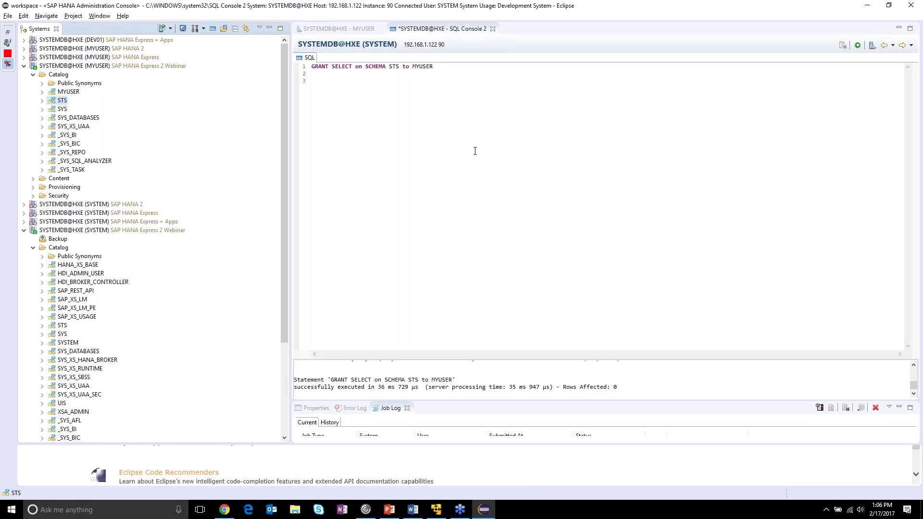
- Paste the guide's CREATE ANY grant on schema STS over line 1 and run it
{"action": "key", "text": "alt+Tab"}
{"action": "left_click_drag", "start_coordinate": [702, 327], "coordinate": [502, 329]}
{"action": "key", "text": "ctrl+c"}
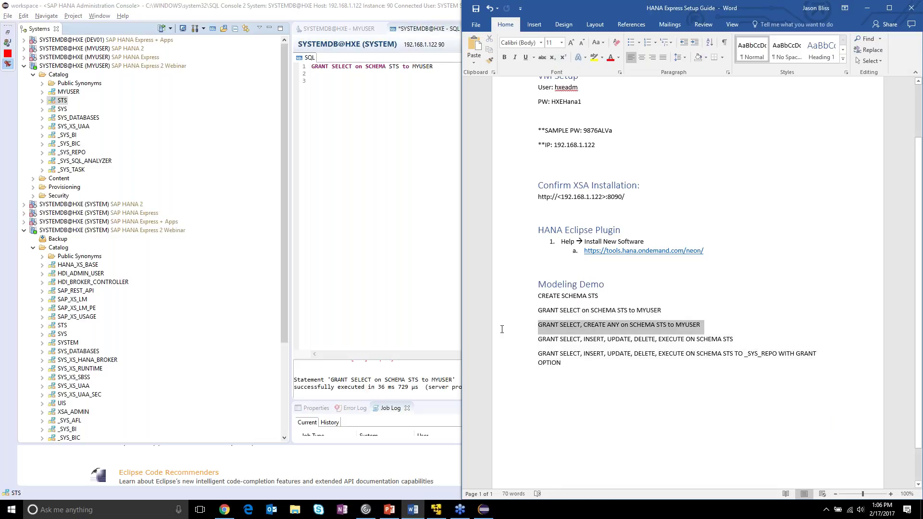
{"action": "key", "text": "alt+Tab"}
{"action": "left_click", "coordinate": [465, 75]}
{"action": "left_click_drag", "start_coordinate": [466, 74], "coordinate": [315, 69]}
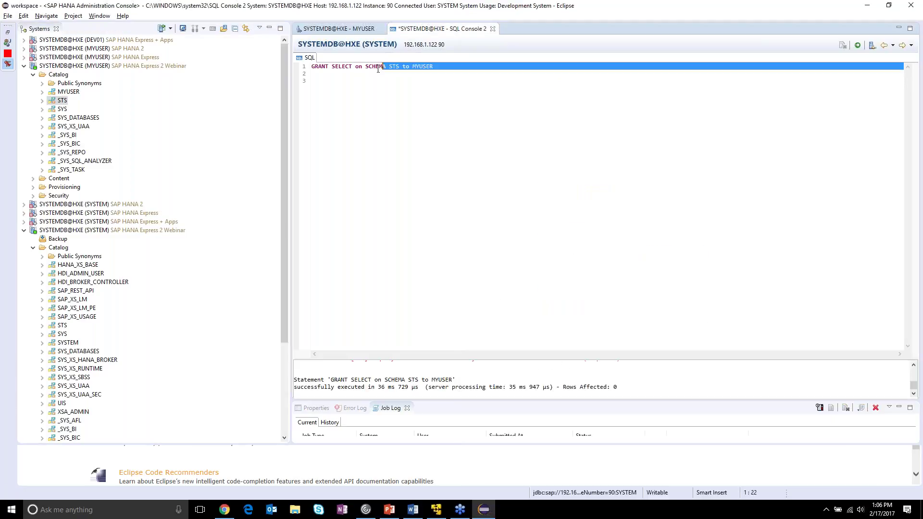
{"action": "key", "text": "ctrl+v"}
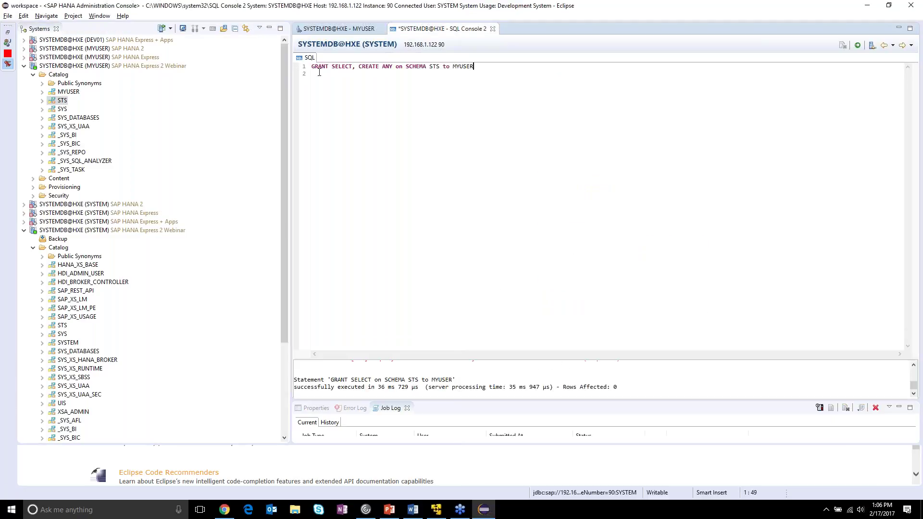
{"action": "left_click", "coordinate": [857, 45]}
- Paste the INSERT/UPDATE/DELETE/EXECUTE grant over line 1 and run it, failing with error 257
{"action": "key", "text": "alt+Tab"}
{"action": "left_click_drag", "start_coordinate": [785, 334], "coordinate": [625, 336]}
{"action": "left_click", "coordinate": [630, 339]}
{"action": "left_click_drag", "start_coordinate": [727, 342], "coordinate": [541, 342]}
{"action": "key", "text": "ctrl+c"}
{"action": "left_click", "coordinate": [409, 85]}
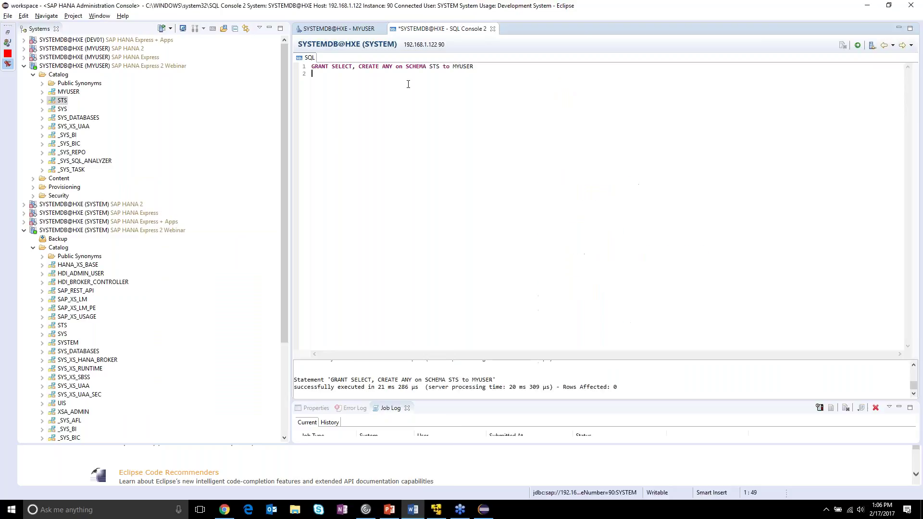
{"action": "left_click_drag", "start_coordinate": [536, 78], "coordinate": [311, 67]}
{"action": "key", "text": "ctrl+v"}
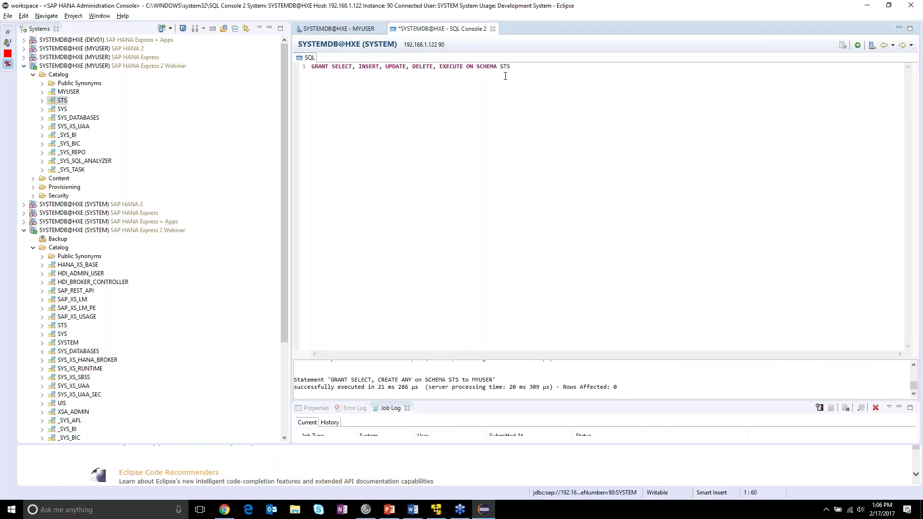
{"action": "left_click", "coordinate": [857, 45]}
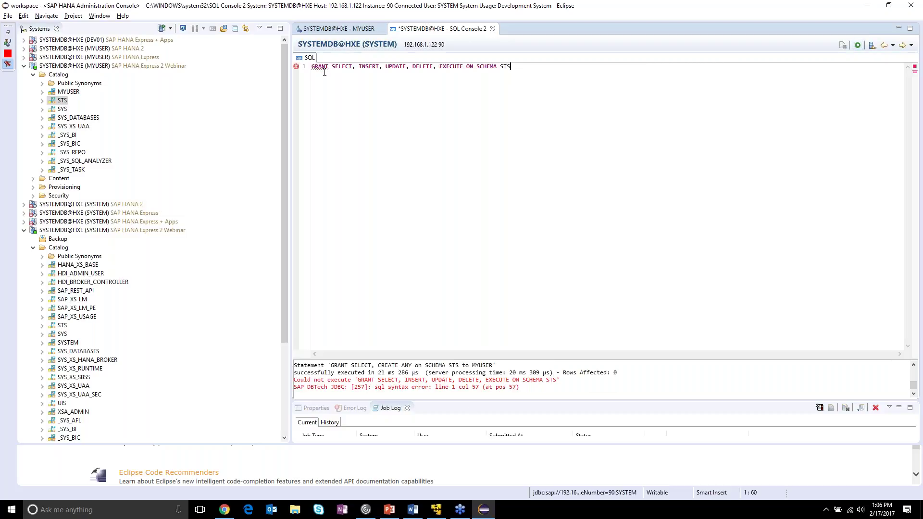
- Delete the failing grant text from INSERT onward in the console
{"action": "left_click_drag", "start_coordinate": [530, 69], "coordinate": [122, 70]}
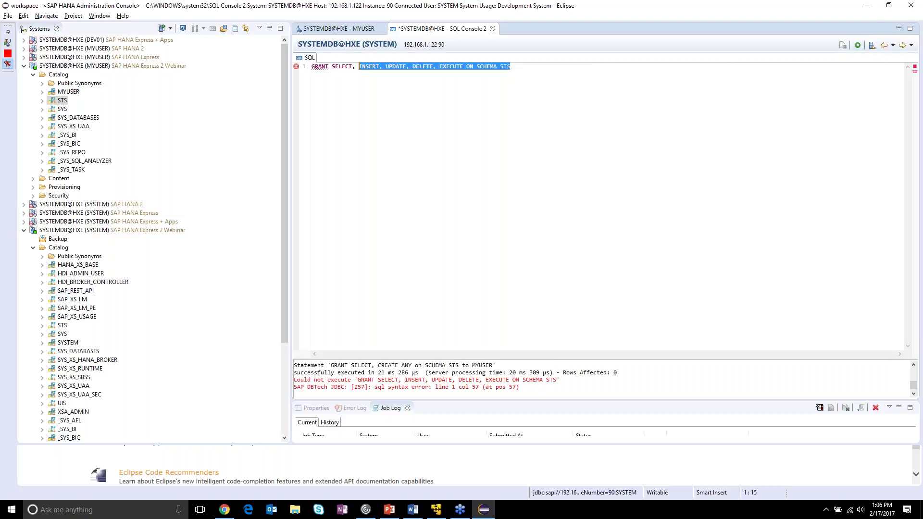
{"action": "key", "text": "BackSpace"}
{"action": "key", "text": "BackSpace"}
{"action": "key", "text": "BackSpace"}
{"action": "key", "text": "BackSpace"}
{"action": "key", "text": "BackSpace"}
{"action": "key", "text": "BackSpace"}
{"action": "key", "text": "BackSpace"}
{"action": "key", "text": "BackSpace"}
{"action": "key", "text": "BackSpace"}
{"action": "key", "text": "BackSpace"}
{"action": "key", "text": "BackSpace"}
{"action": "key", "text": "BackSpace"}
{"action": "key", "text": "BackSpace"}
{"action": "key", "text": "BackSpace"}
{"action": "key", "text": "BackSpace"}
{"action": "key", "text": "BackSpace"}
{"action": "key", "text": "alt+Tab"}
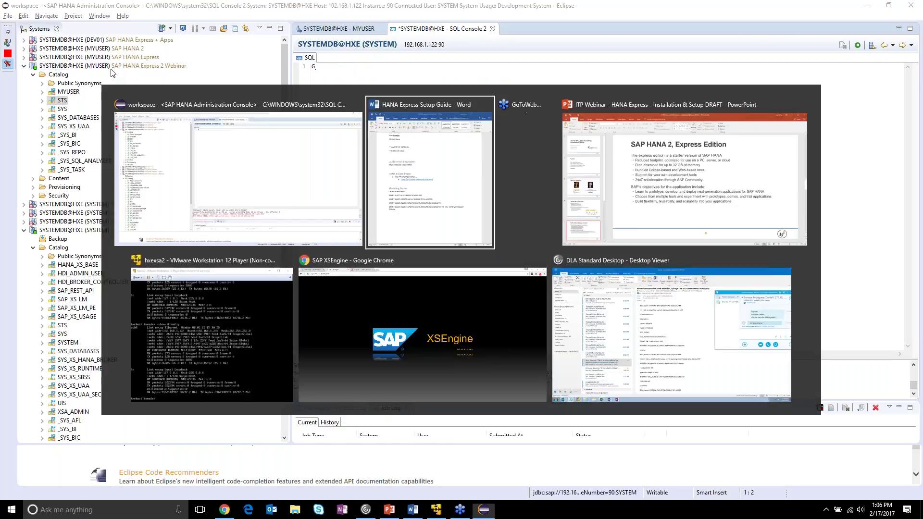
- Remove the incomplete line from the guide, then paste and run the _SYS_REPO WITH GRANT OPTION statement
{"action": "left_click_drag", "start_coordinate": [604, 366], "coordinate": [540, 356]}
{"action": "left_click_drag", "start_coordinate": [751, 340], "coordinate": [486, 345]}
{"action": "key", "text": "Delete"}
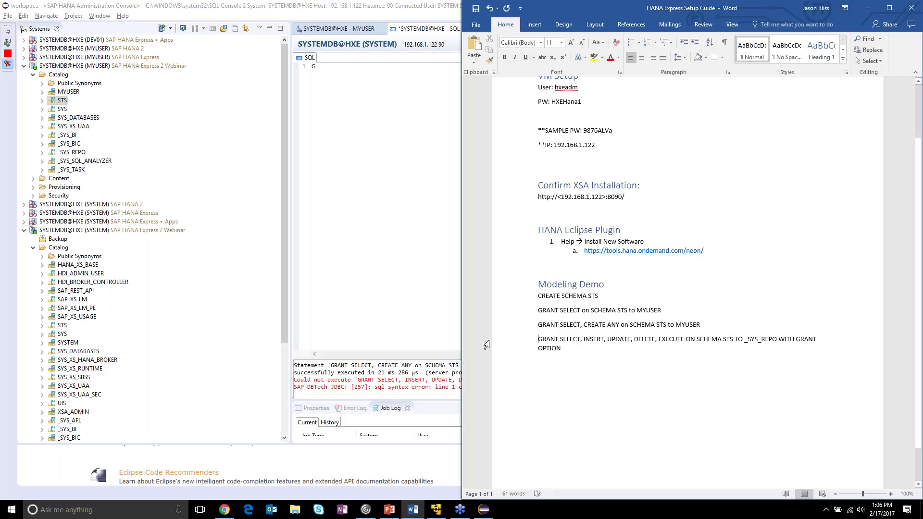
{"action": "left_click_drag", "start_coordinate": [561, 349], "coordinate": [536, 340]}
{"action": "key", "text": "ctrl+c"}
{"action": "left_click", "coordinate": [438, 205]}
{"action": "key", "text": "BackSpace"}
{"action": "key", "text": "ctrl+v"}
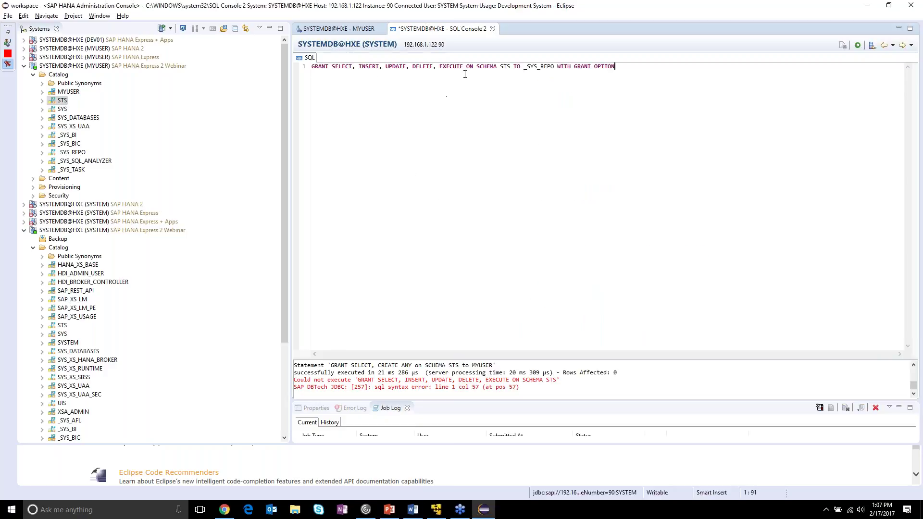
{"action": "left_click", "coordinate": [859, 46]}
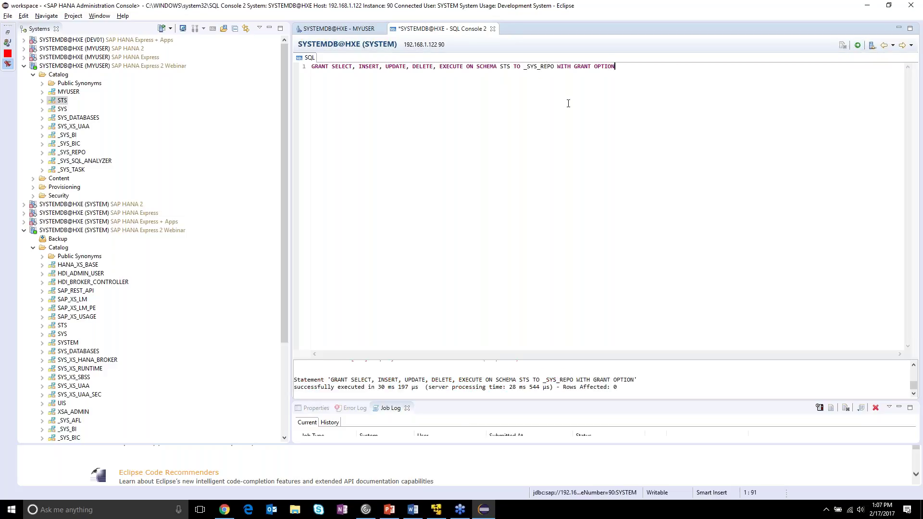
- Select and copy all the Modeling Demo statements in the Word guide
{"action": "key", "text": "alt+Tab"}
{"action": "left_click_drag", "start_coordinate": [561, 349], "coordinate": [539, 297]}
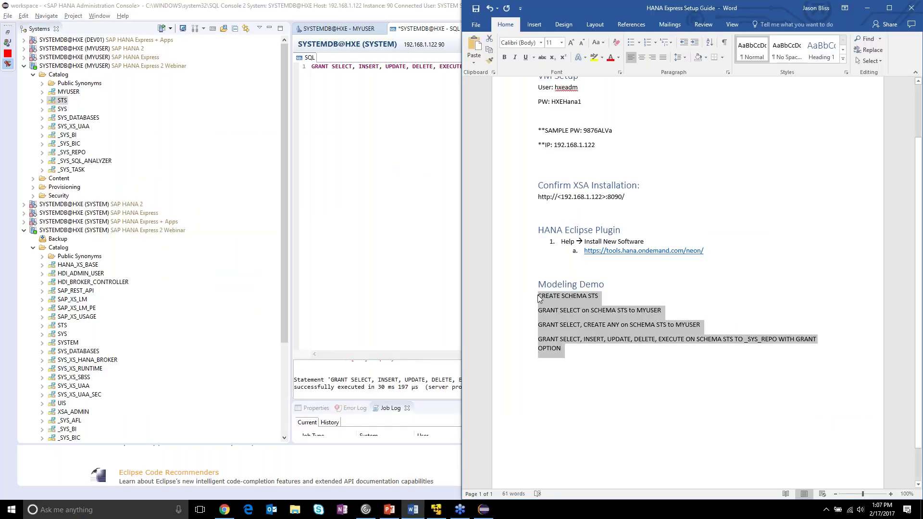
{"action": "key", "text": "alt+Tab"}
- Paste the full four-statement STS setup script over the console's existing line
{"action": "left_click_drag", "start_coordinate": [618, 66], "coordinate": [310, 66]}
{"action": "key", "text": "ctrl+v"}
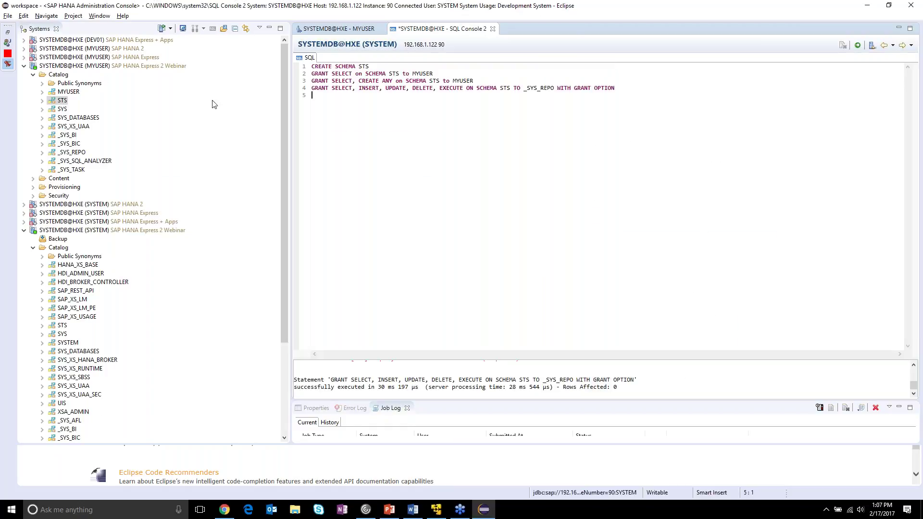
{"action": "left_click_drag", "start_coordinate": [473, 81], "coordinate": [302, 80]}
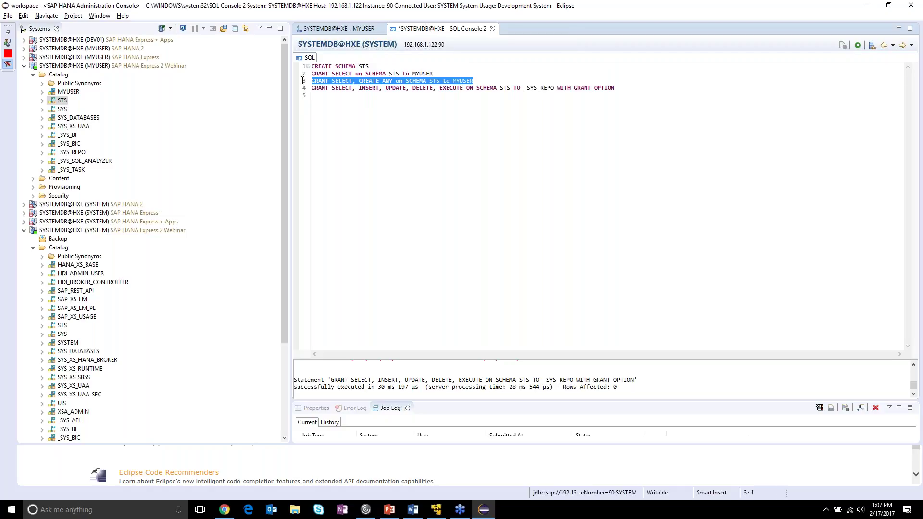
{"action": "left_click", "coordinate": [394, 107]}
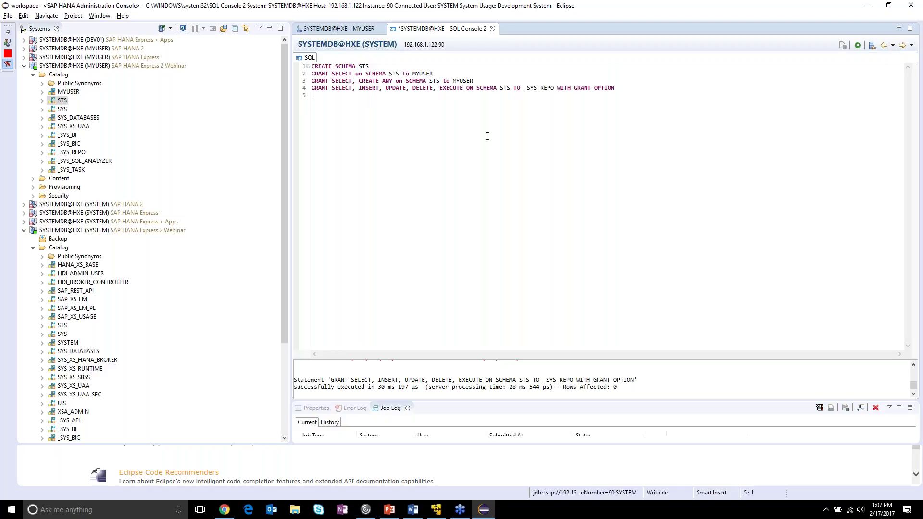
- Browse the SYS and UIS schemas in the tree and review the privileges granted on line 3
{"action": "left_click", "coordinate": [64, 333]}
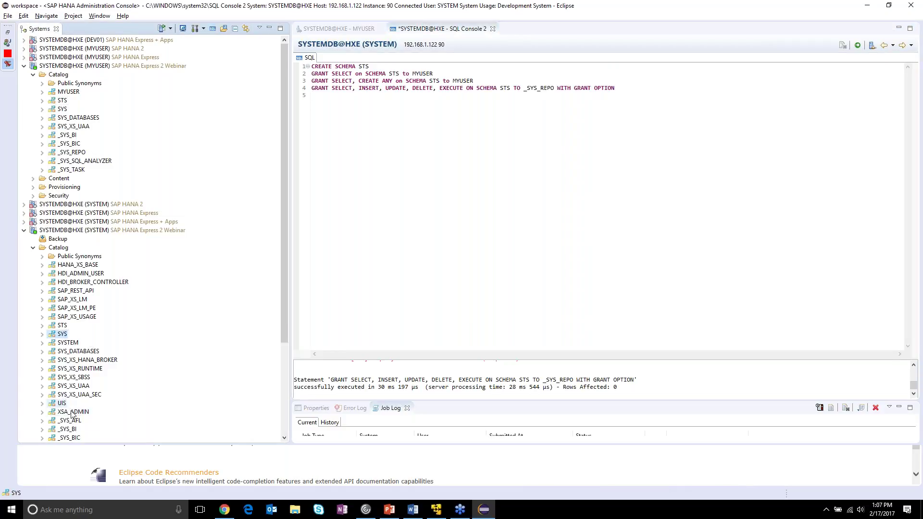
{"action": "left_click", "coordinate": [56, 404]}
{"action": "left_click_drag", "start_coordinate": [55, 406], "coordinate": [66, 92]}
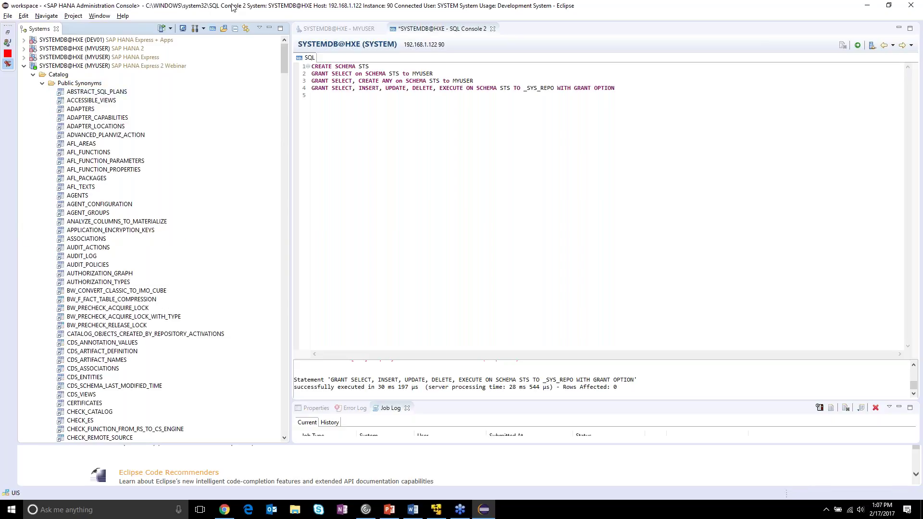
{"action": "left_click_drag", "start_coordinate": [333, 81], "coordinate": [377, 83]}
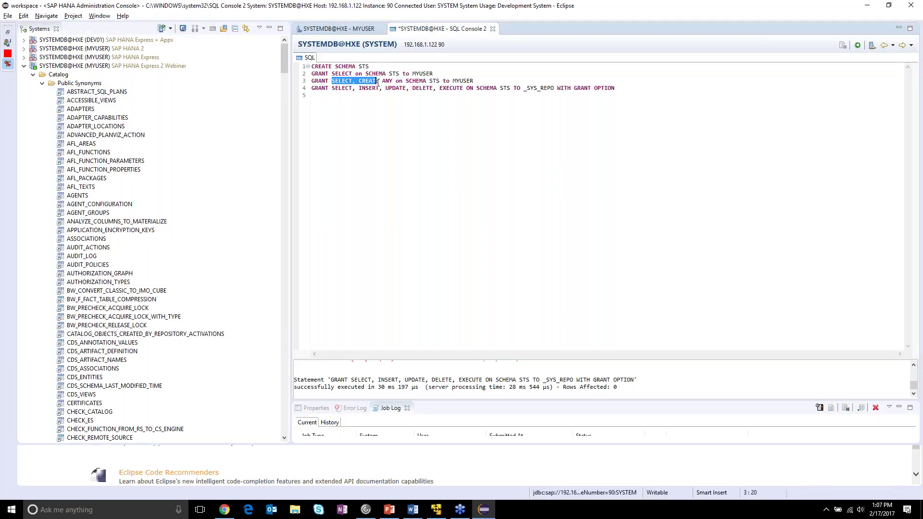
{"action": "left_click", "coordinate": [380, 83]}
- Collapse the MYUSER and SYSTEM Webinar connections and select the whole script
{"action": "left_click", "coordinate": [24, 66]}
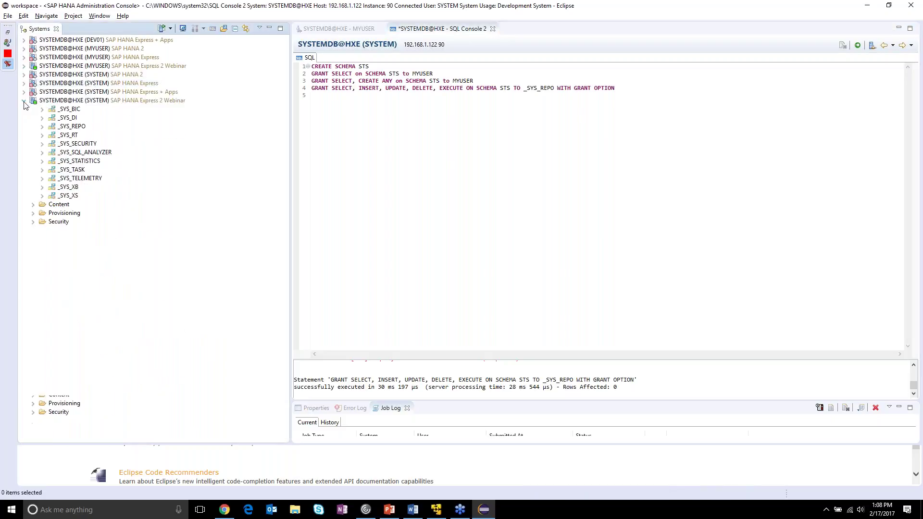
{"action": "left_click", "coordinate": [23, 101]}
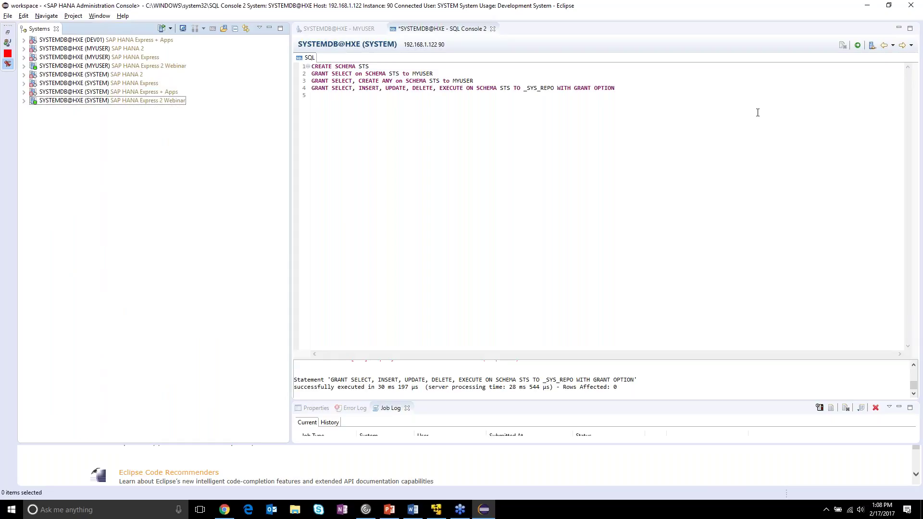
{"action": "left_click", "coordinate": [721, 103]}
{"action": "key", "text": "ctrl+a"}
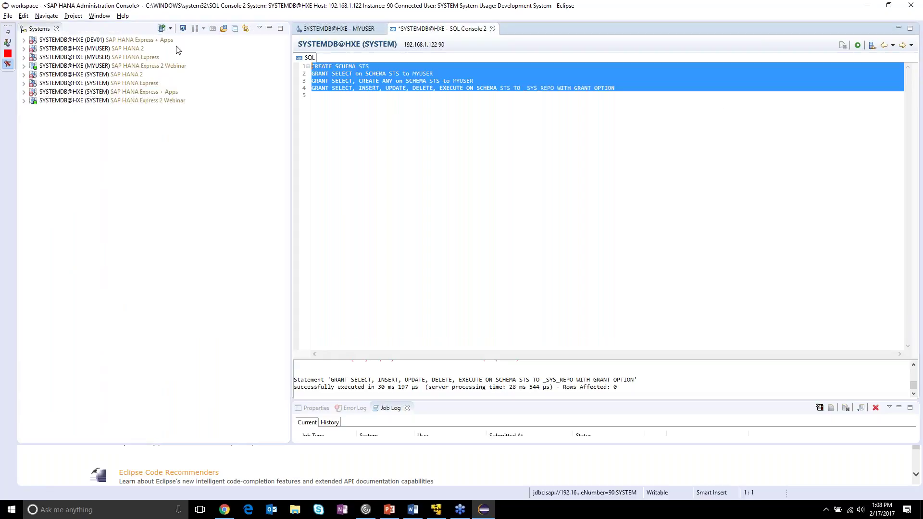
- Clear the SQL console and expand the STS schema under MYUSER Webinar to show its folders
{"action": "key", "text": "Delete"}
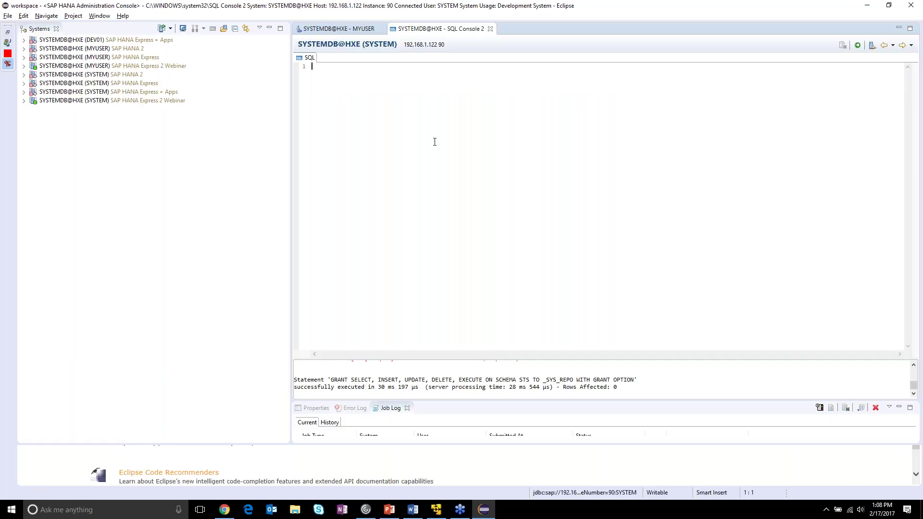
{"action": "left_click", "coordinate": [39, 67]}
{"action": "left_click", "coordinate": [24, 65]}
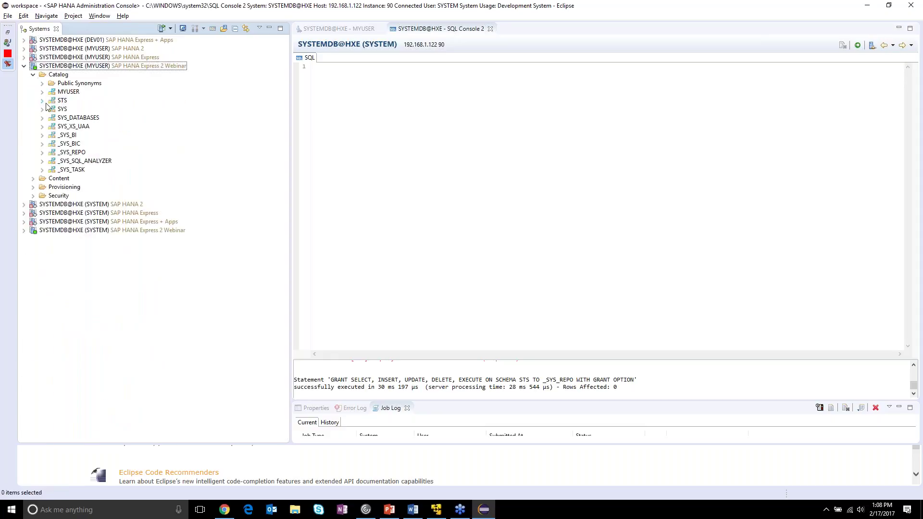
{"action": "left_click", "coordinate": [42, 100]}
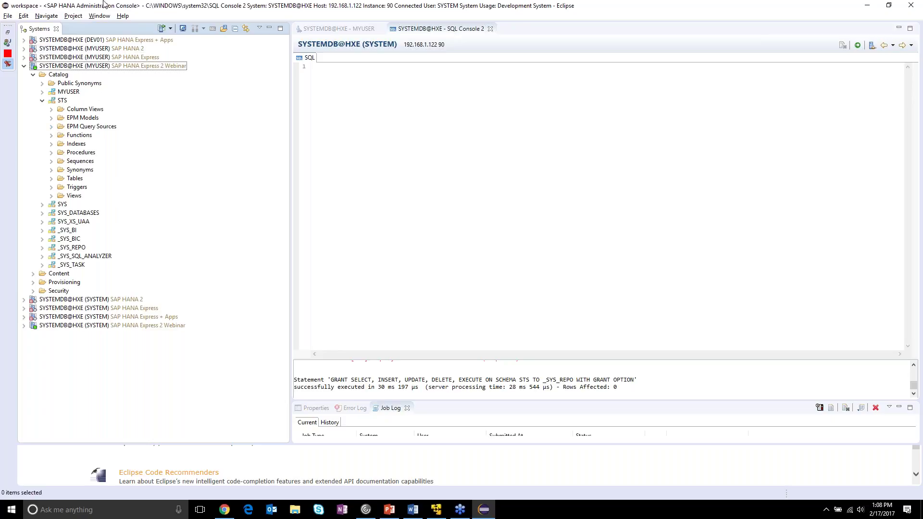
{"action": "left_click", "coordinate": [9, 16]}
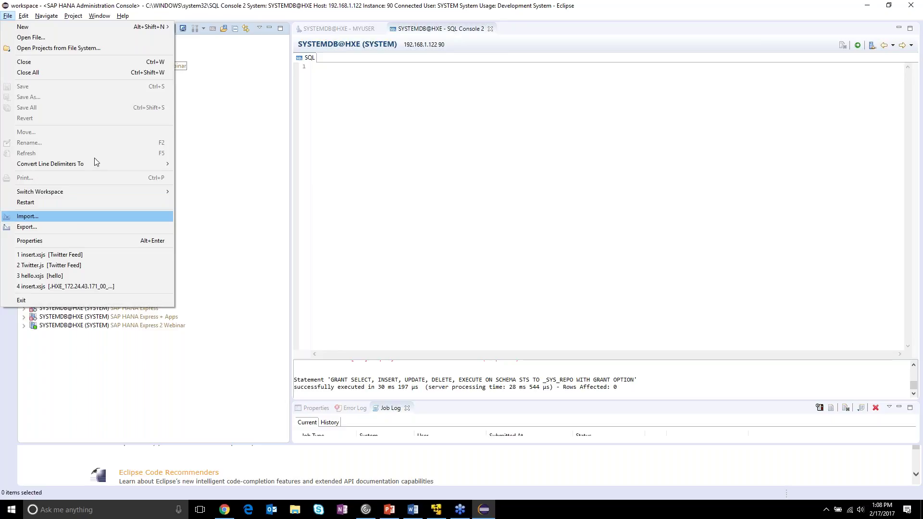
- Launch File > Import... to open the Import wizard with SAP HANA Content listed
{"action": "key", "text": "Escape"}
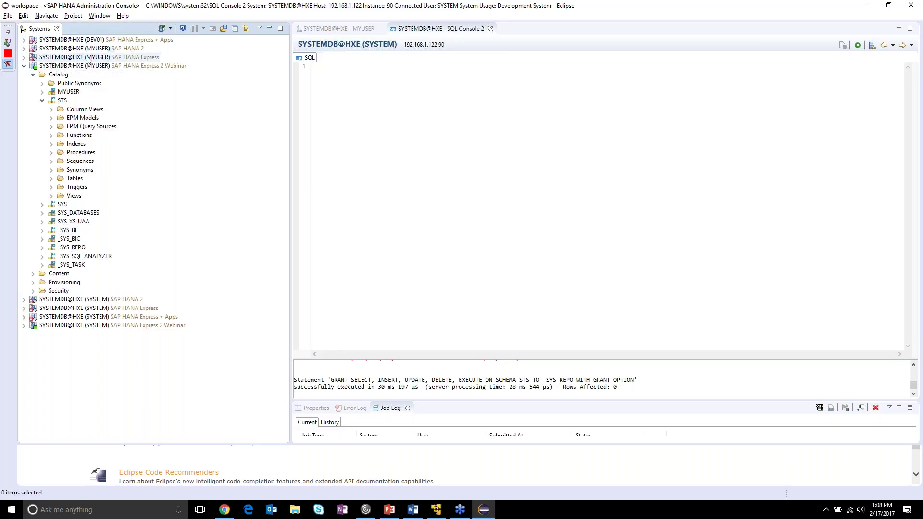
{"action": "left_click", "coordinate": [9, 16]}
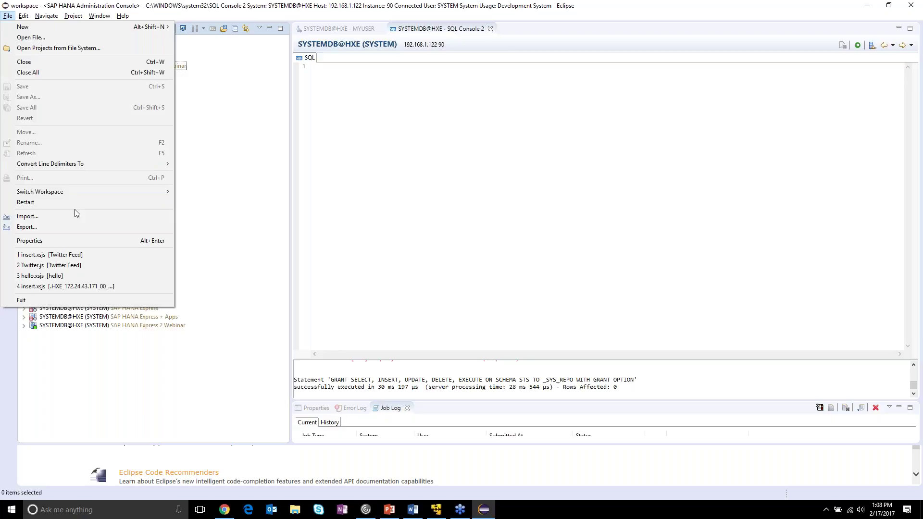
{"action": "mouse_move", "coordinate": [67, 189]}
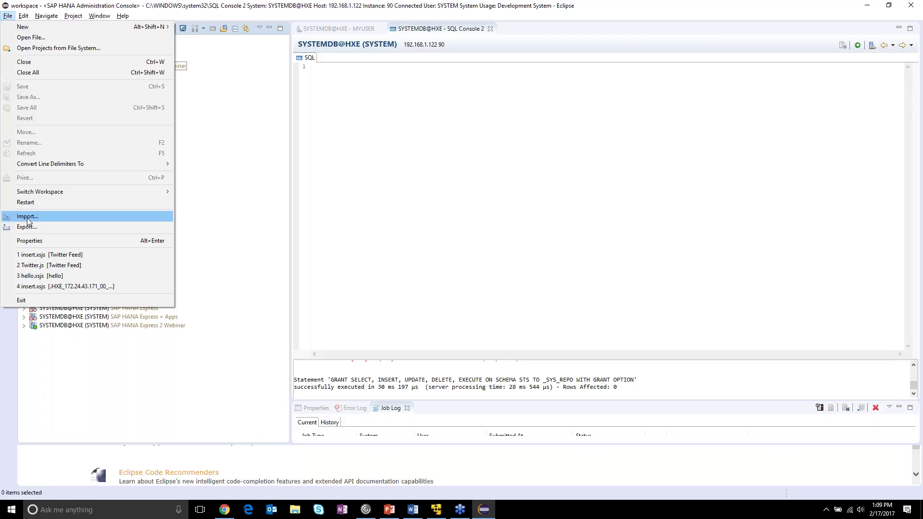
{"action": "left_click", "coordinate": [60, 216]}
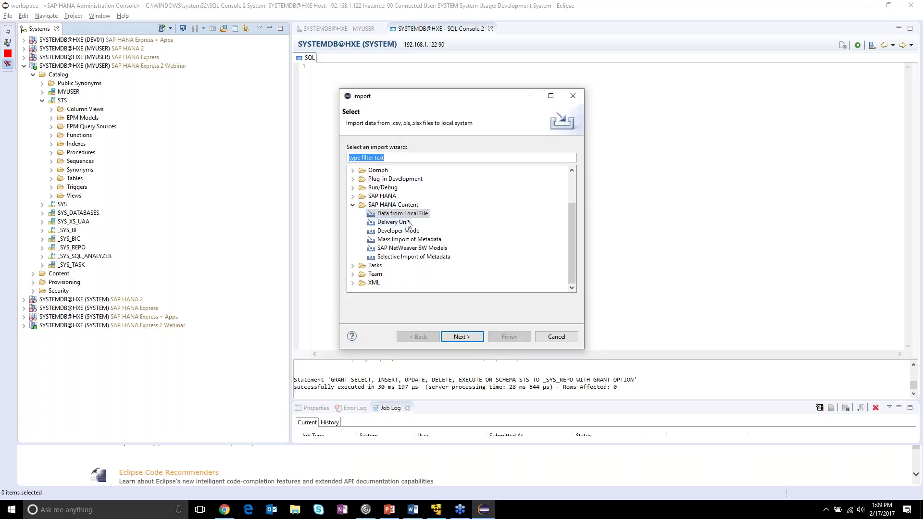
- Choose SAP HANA Content > Data from Local File and target the SYSTEMDB@HXE (SYSTEM) Express 2 Webinar system
{"action": "left_click", "coordinate": [424, 213]}
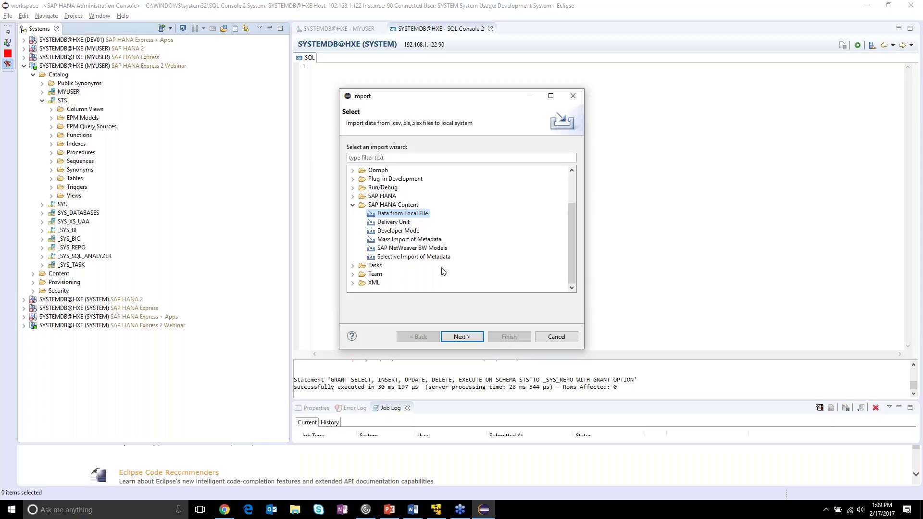
{"action": "left_click", "coordinate": [463, 338]}
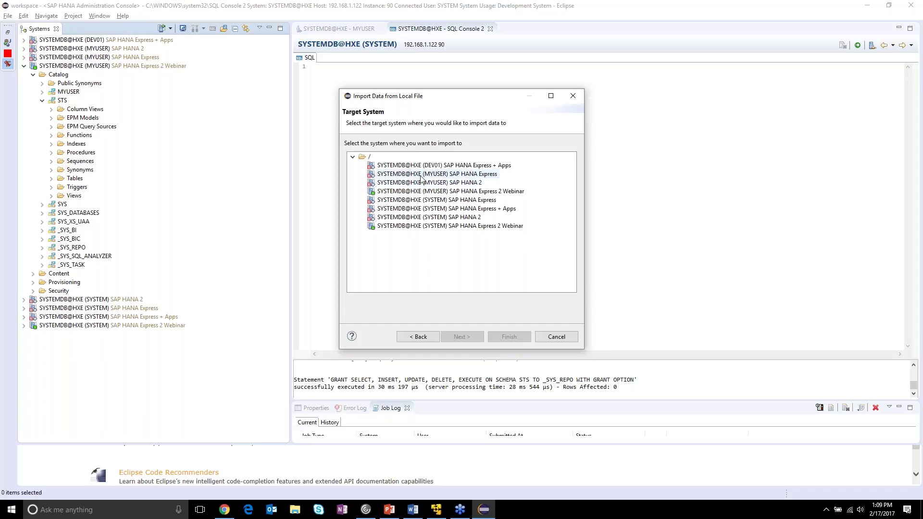
{"action": "left_click", "coordinate": [435, 227]}
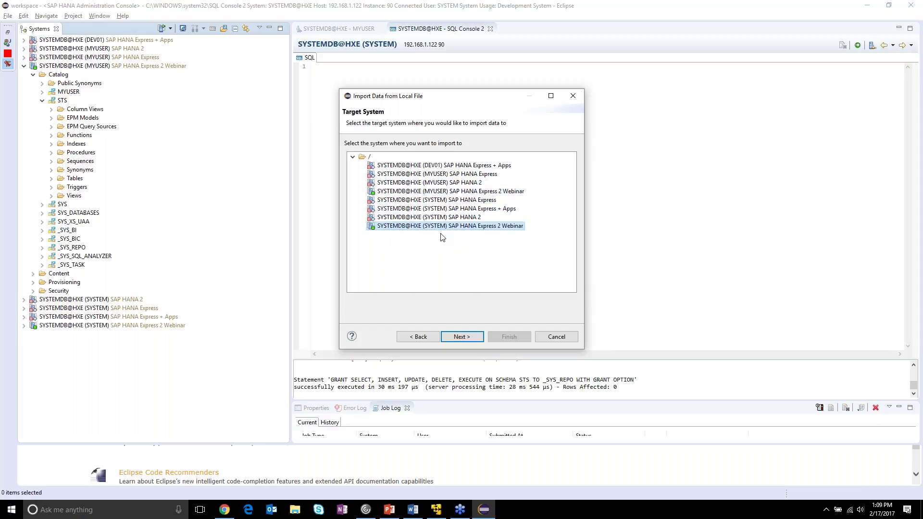
- Choose STS_FCTCUSTOMERORDER.csv as the source file, with its header row enabled
{"action": "left_click", "coordinate": [461, 337]}
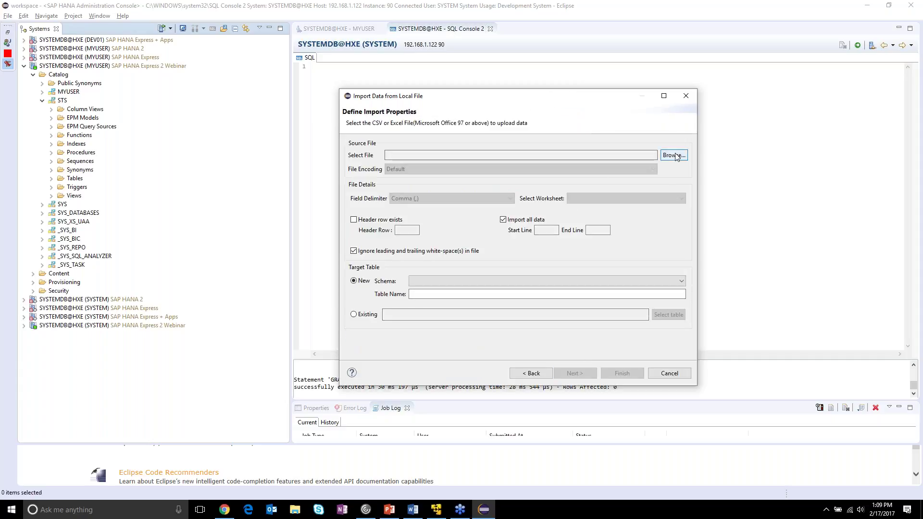
{"action": "left_click", "coordinate": [680, 158]}
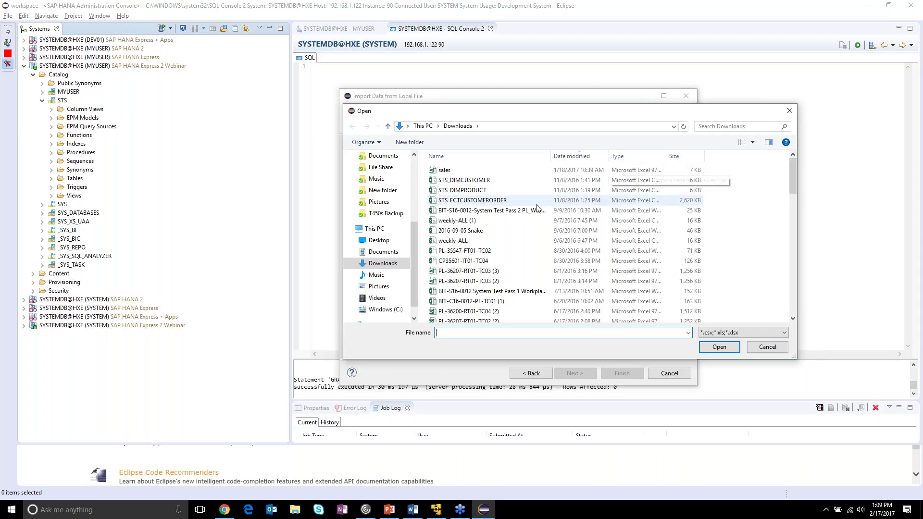
{"action": "double_click", "coordinate": [476, 200]}
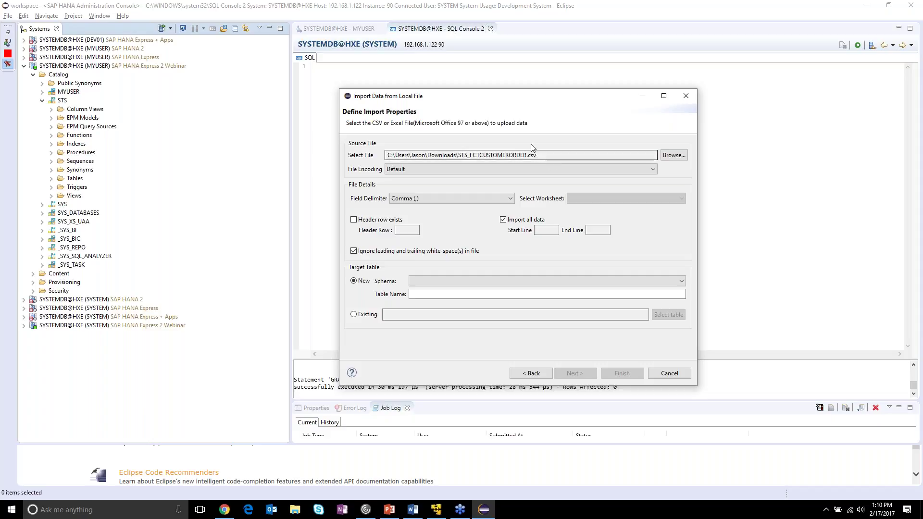
{"action": "left_click", "coordinate": [354, 220]}
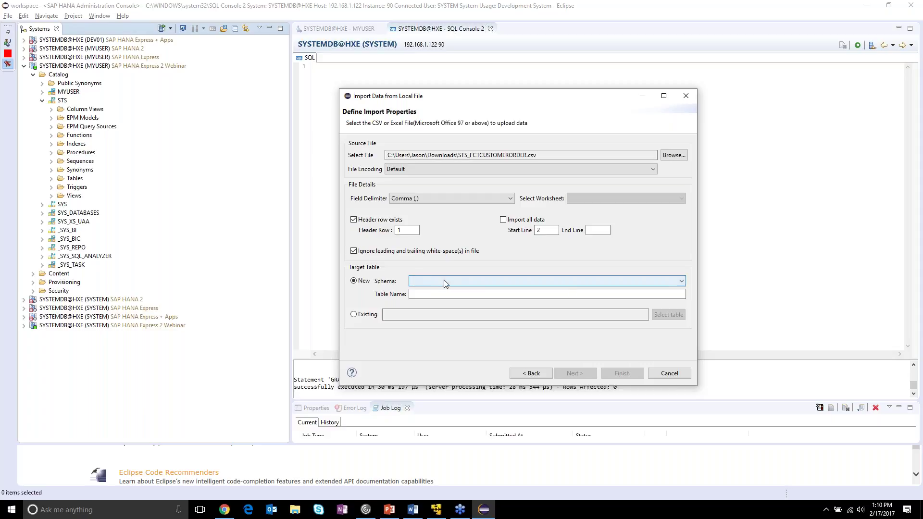
- Target schema STS and name the new table FCTCUSTOMERORDER
{"action": "left_click", "coordinate": [681, 282]}
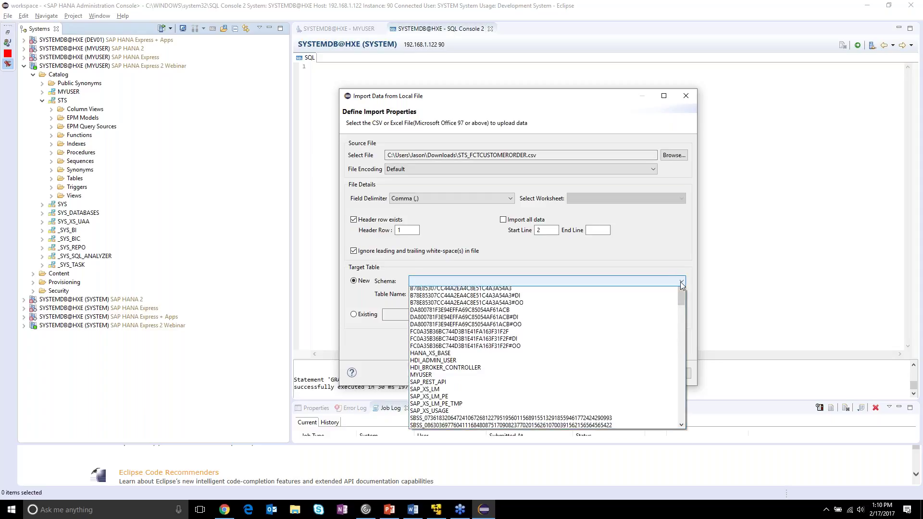
{"action": "left_click_drag", "start_coordinate": [682, 300], "coordinate": [681, 371]}
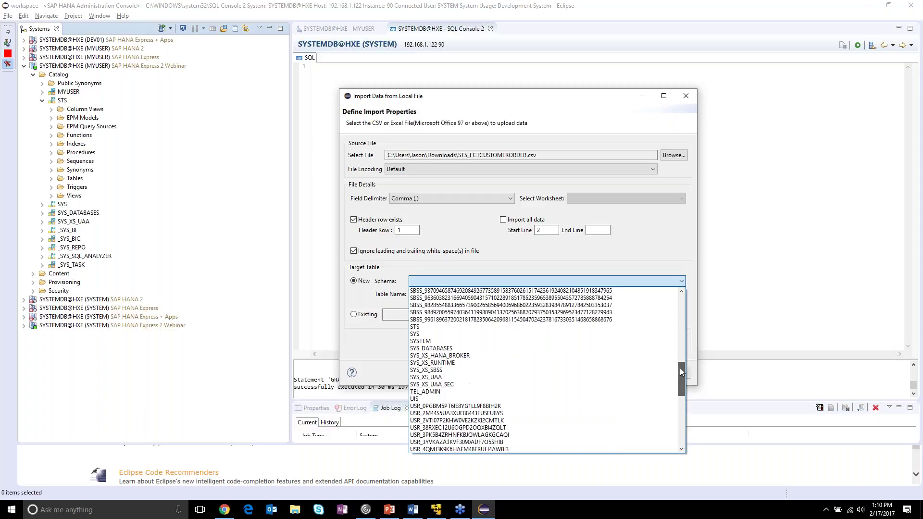
{"action": "left_click", "coordinate": [532, 327]}
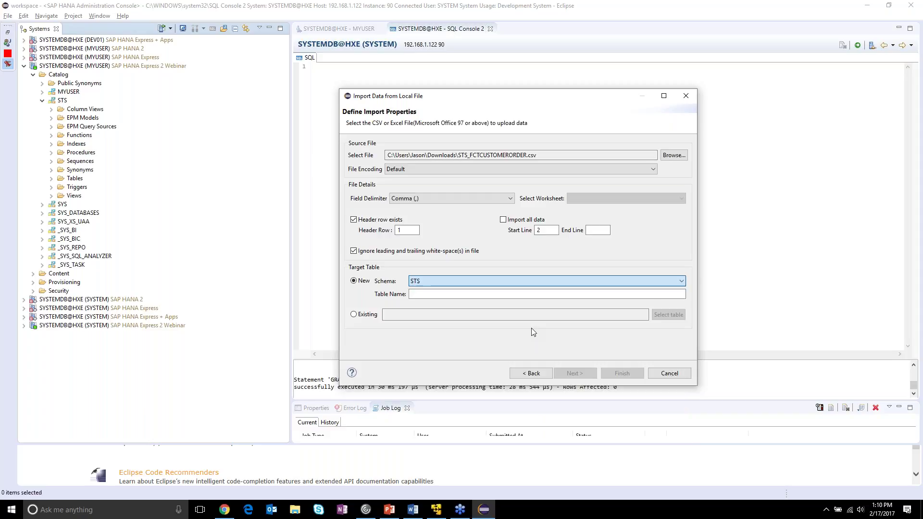
{"action": "left_click", "coordinate": [609, 292]}
{"action": "type", "text": "FCTCUSTOMERORDER"}
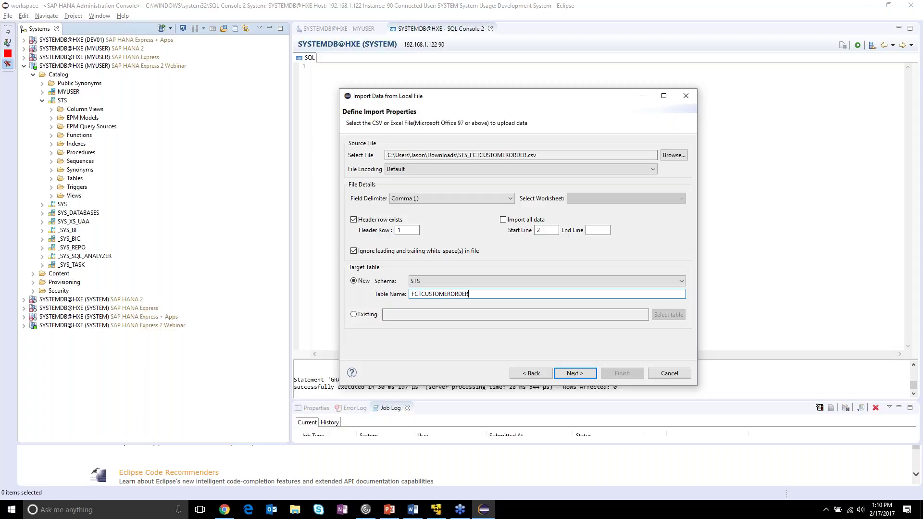
- Advance to the table definition page and reposition the import window to see the columns
{"action": "left_click", "coordinate": [583, 377]}
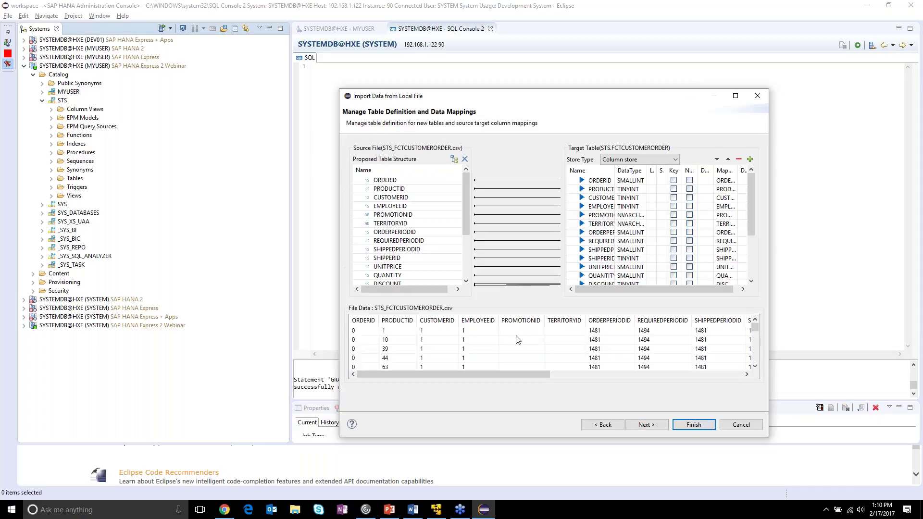
{"action": "left_click_drag", "start_coordinate": [480, 99], "coordinate": [417, 55]}
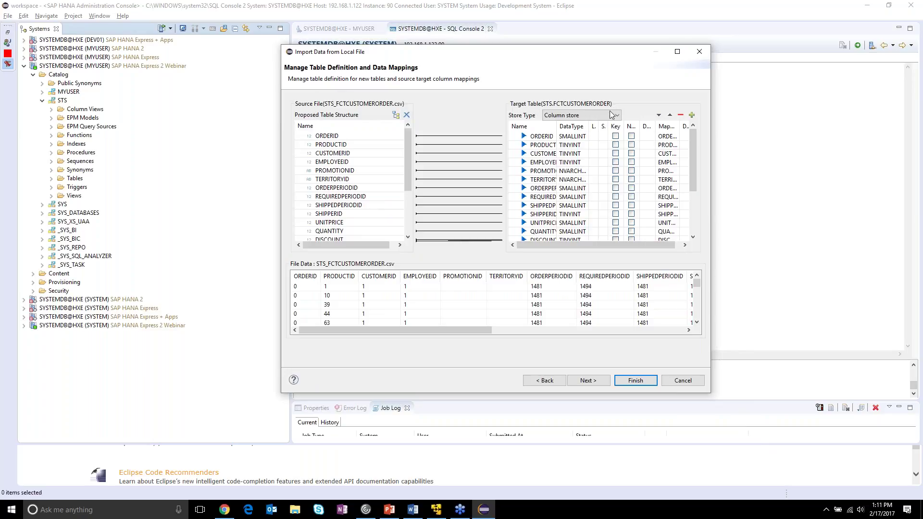
{"action": "left_click_drag", "start_coordinate": [454, 330], "coordinate": [429, 333]}
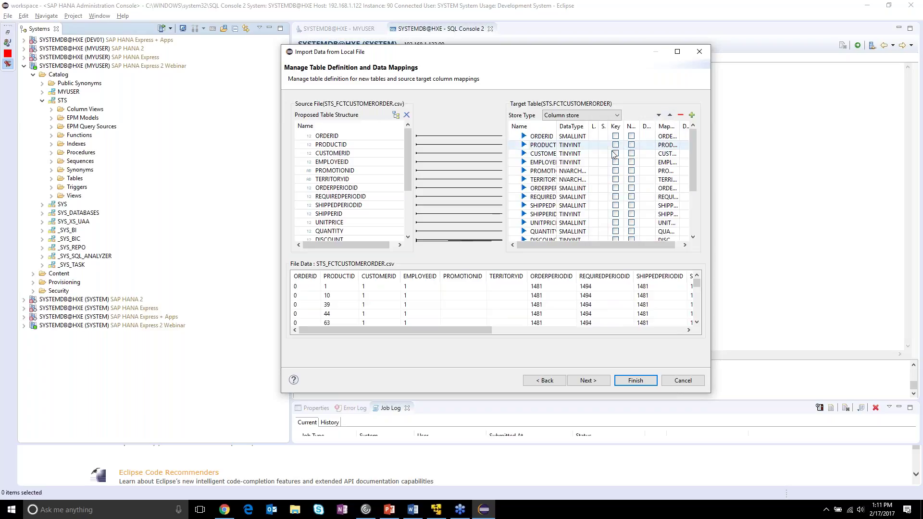
{"action": "left_click_drag", "start_coordinate": [695, 160], "coordinate": [680, 233]}
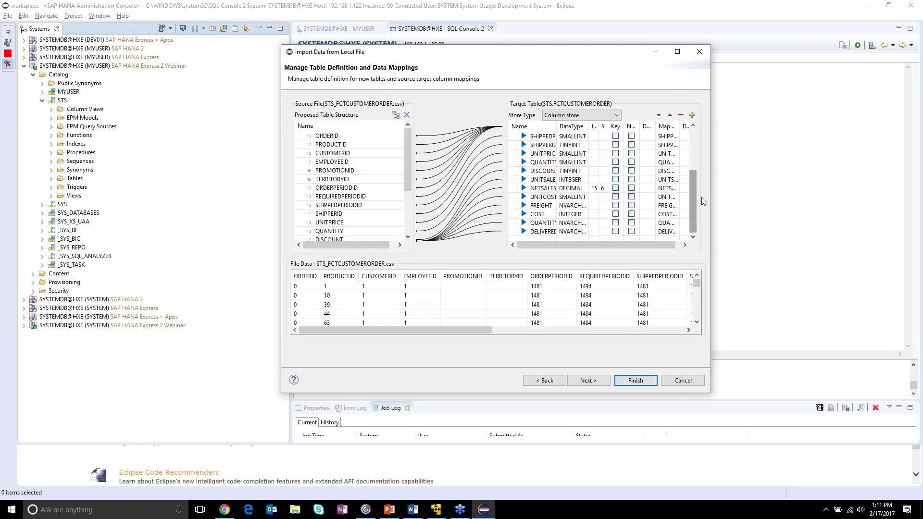
{"action": "left_click_drag", "start_coordinate": [694, 203], "coordinate": [690, 159]}
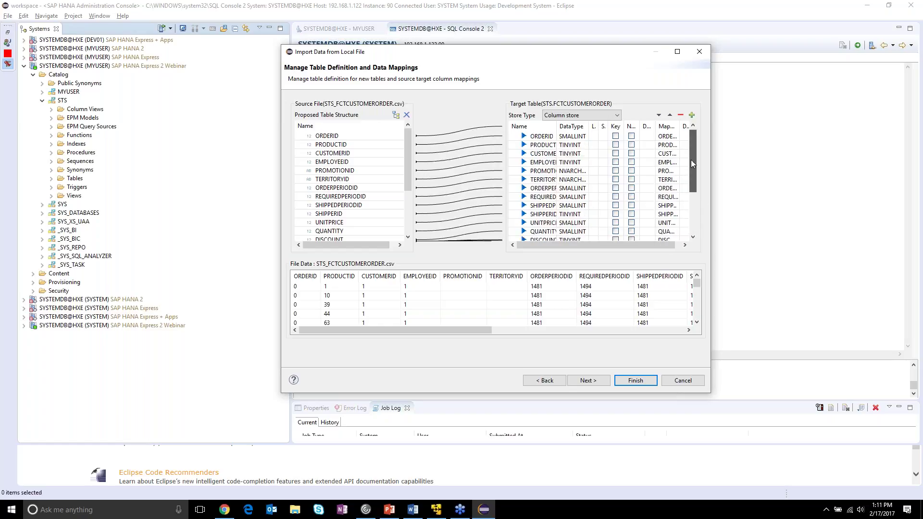
- Mark ORDERID, PRODUCTID, CUSTOMERID, EMPLOYEEID and ORDERPERIODID as key, not-null columns
{"action": "left_click", "coordinate": [615, 137]}
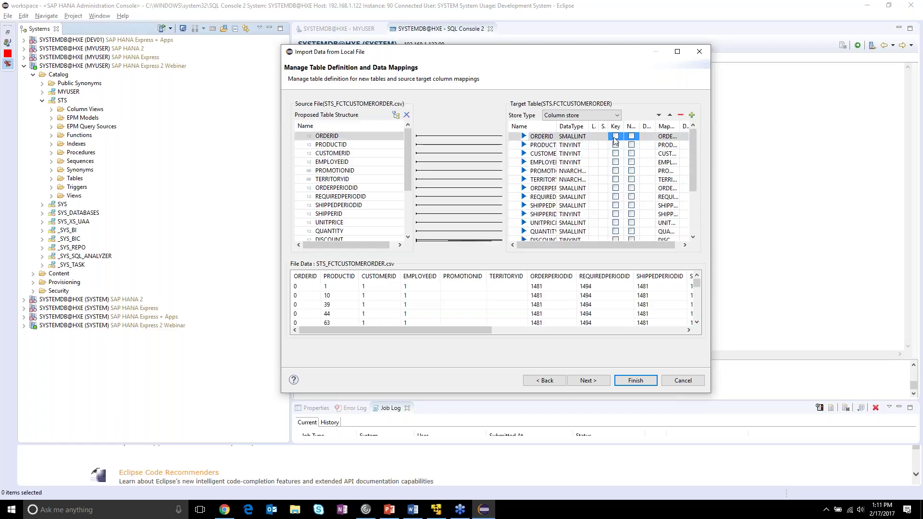
{"action": "left_click", "coordinate": [615, 136]}
{"action": "left_click", "coordinate": [615, 145]}
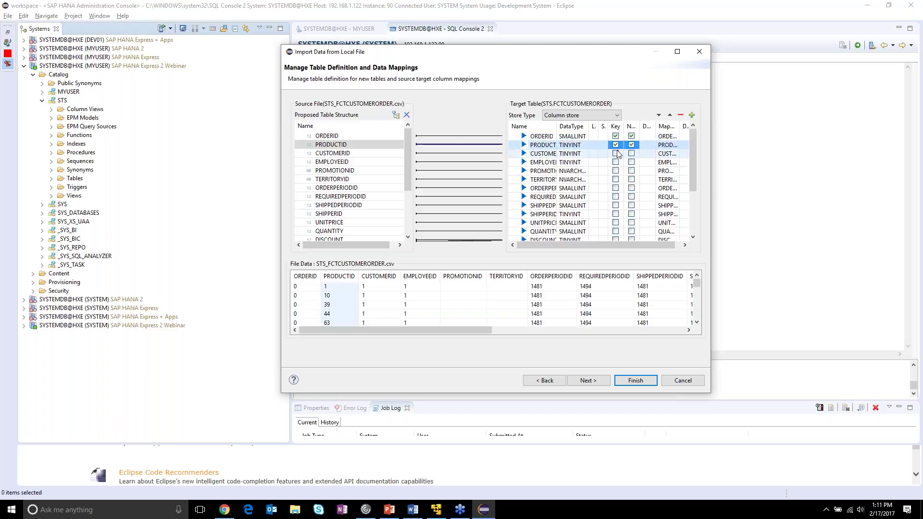
{"action": "left_click", "coordinate": [616, 153]}
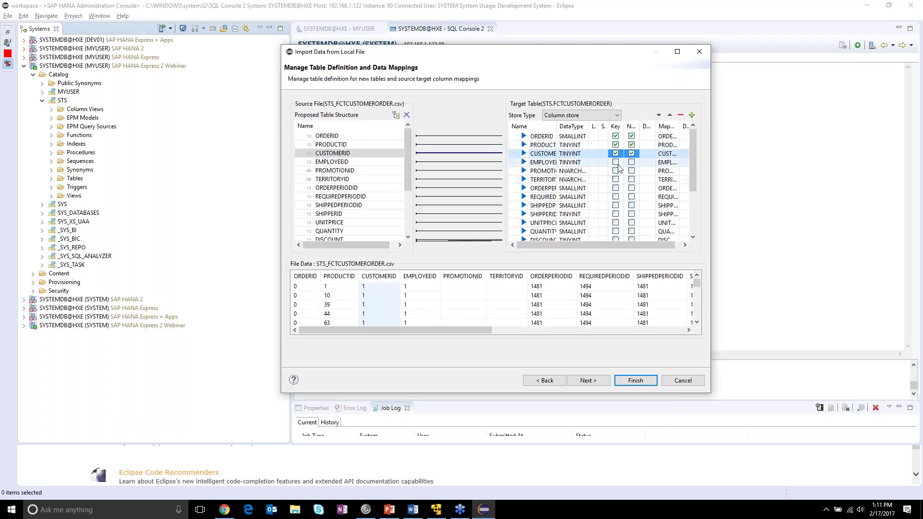
{"action": "left_click", "coordinate": [616, 162]}
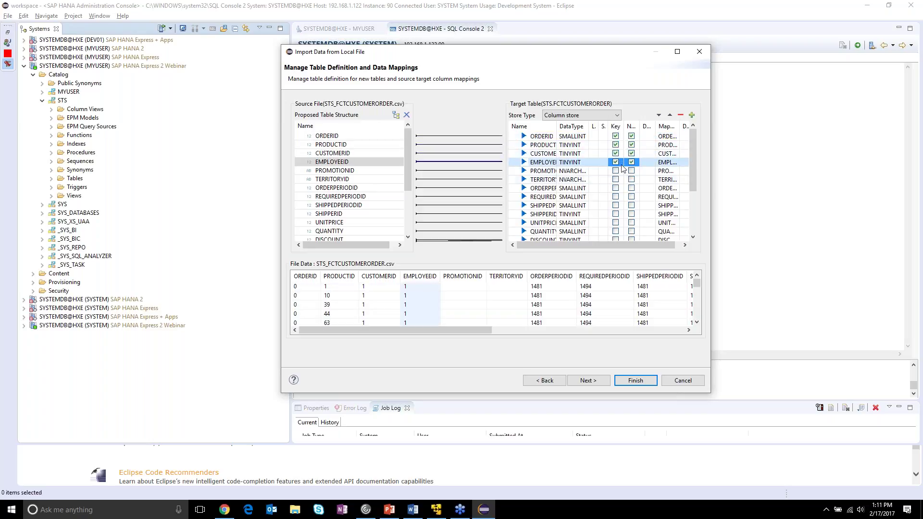
{"action": "left_click", "coordinate": [617, 189]}
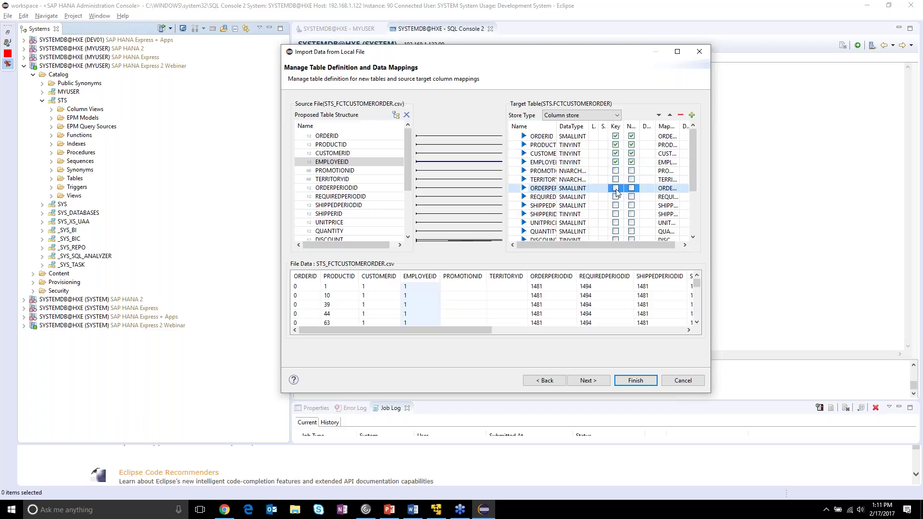
{"action": "left_click", "coordinate": [616, 188]}
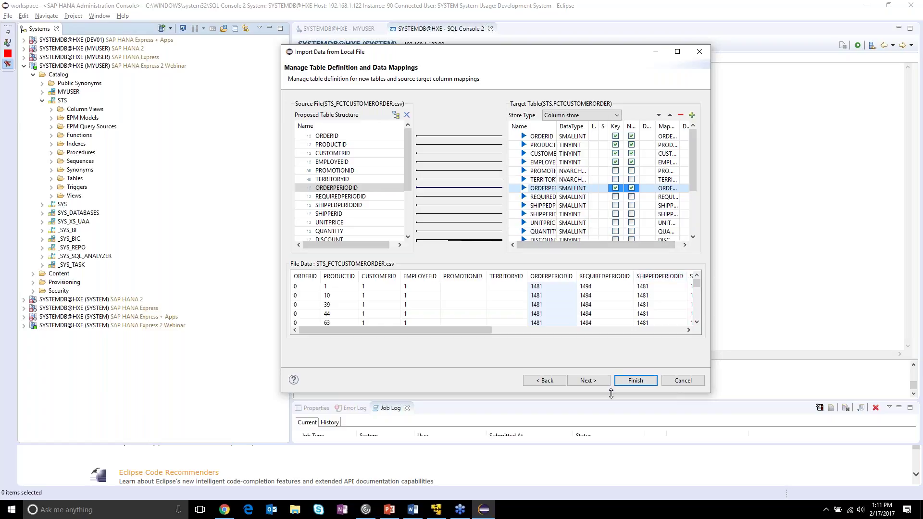
- Review the summary and run the import into STS.FCTCUSTOMERORDER
{"action": "left_click", "coordinate": [590, 380]}
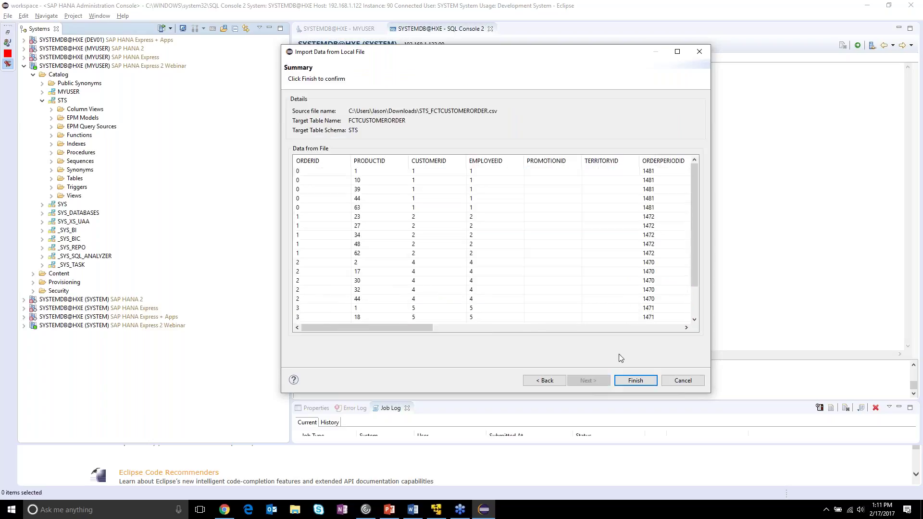
{"action": "left_click", "coordinate": [625, 382]}
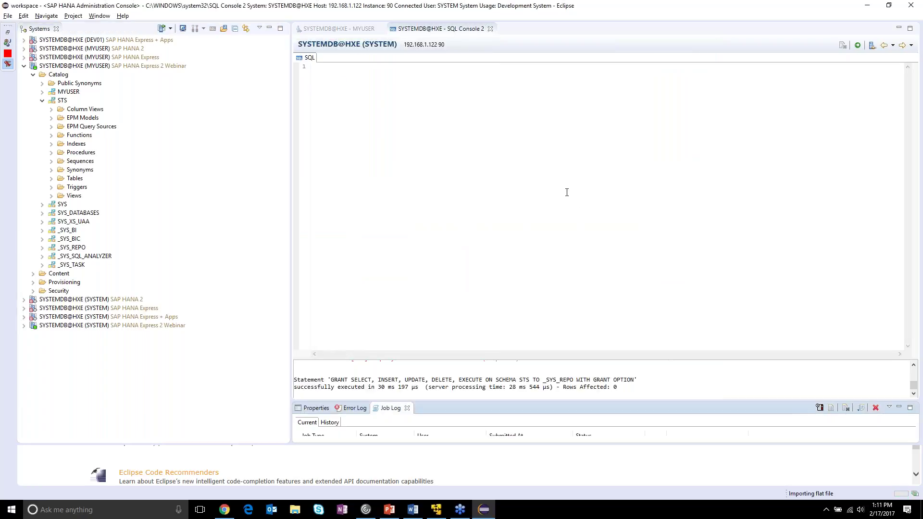
- Open a data preview of FCTCUSTOMERORDER from the STS Tables folder of the Webinar system
{"action": "left_click", "coordinate": [74, 69]}
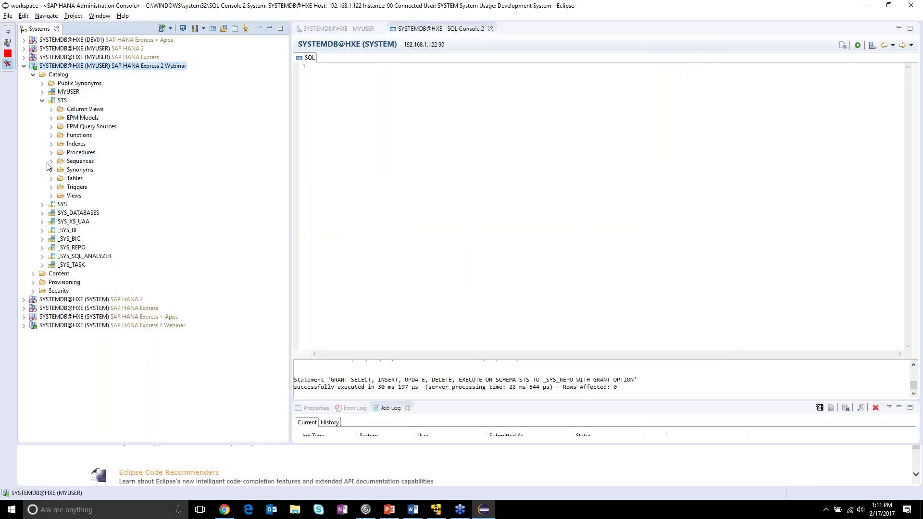
{"action": "left_click", "coordinate": [51, 178]}
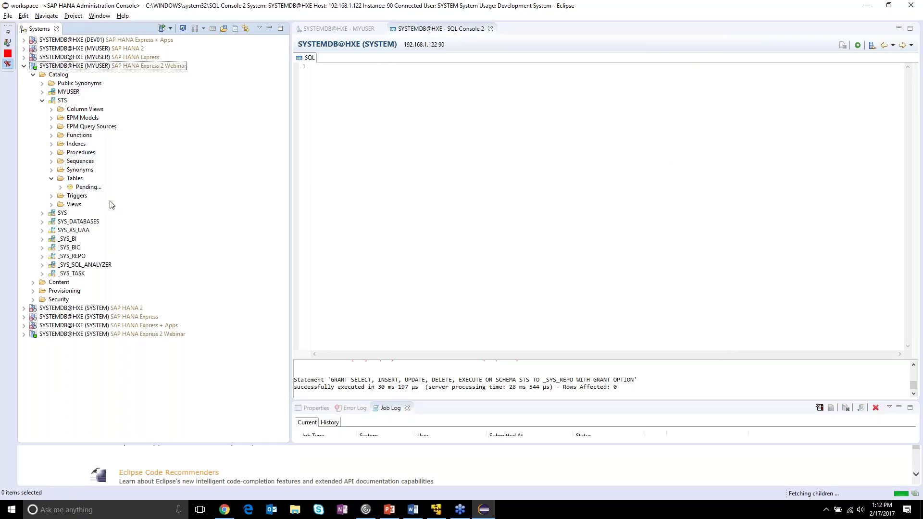
{"action": "left_click", "coordinate": [104, 187]}
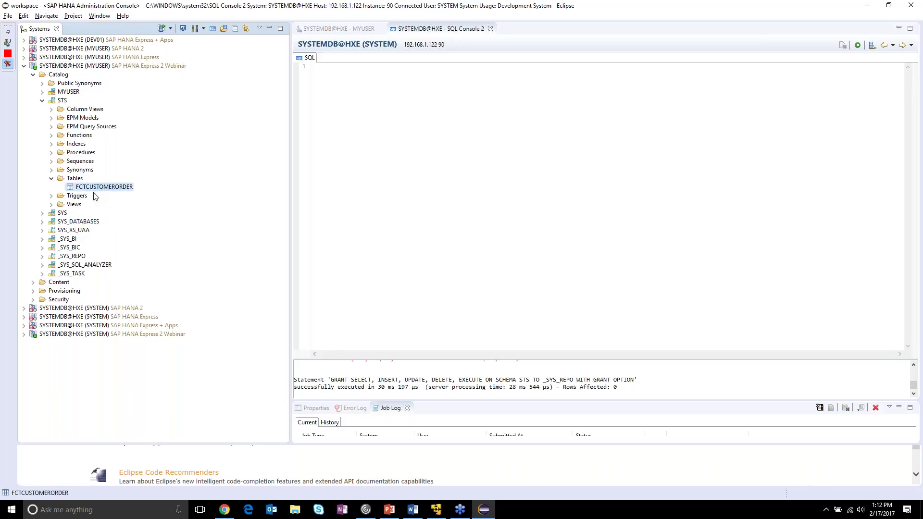
{"action": "right_click", "coordinate": [107, 188]}
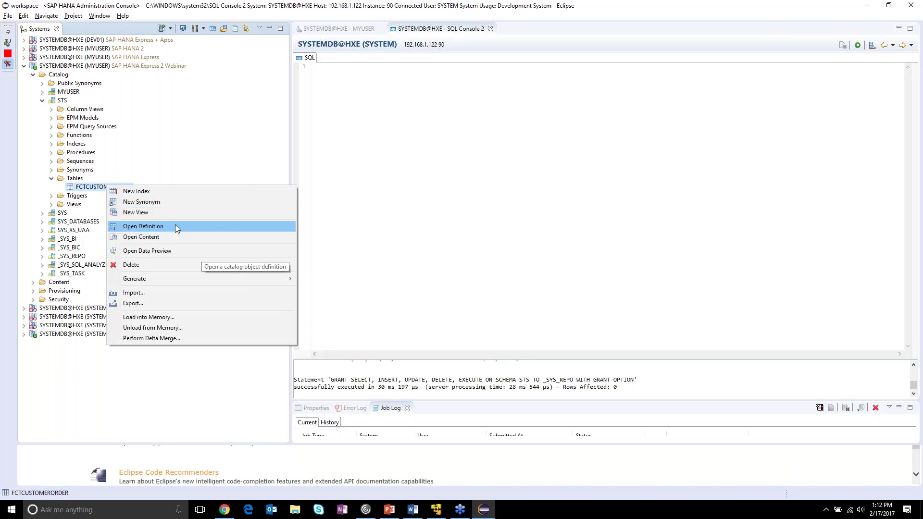
{"action": "left_click", "coordinate": [168, 251]}
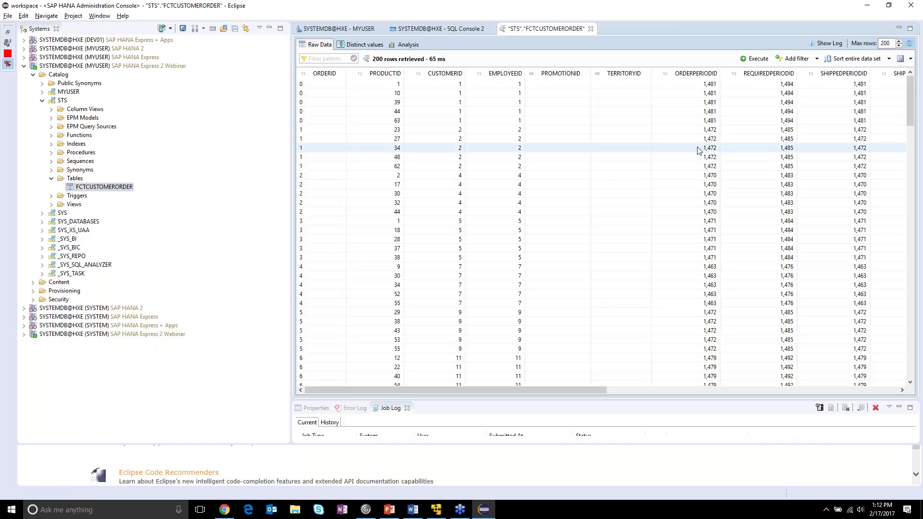
- Display distinct values and statistics for the QUANTITY column in the FCTCUSTOMERORDER preview
{"action": "double_click", "coordinate": [885, 43]}
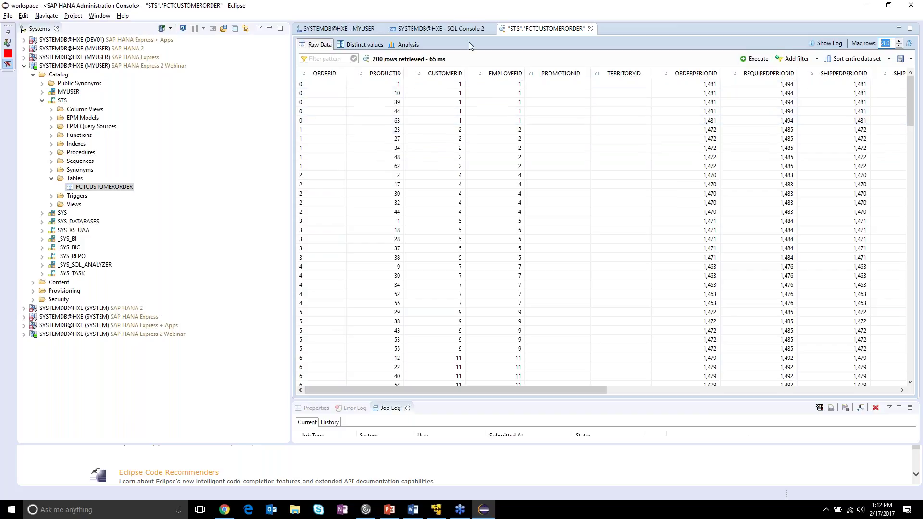
{"action": "left_click", "coordinate": [364, 46]}
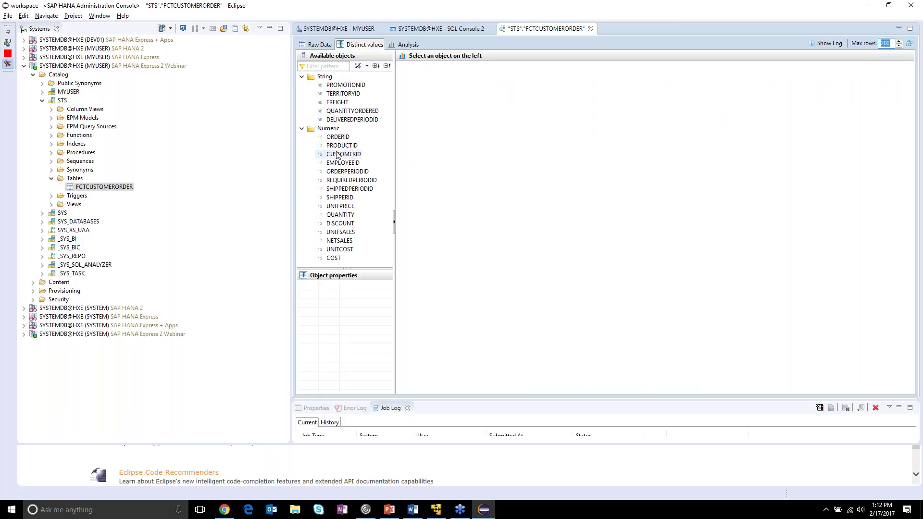
{"action": "mouse_move", "coordinate": [345, 146]}
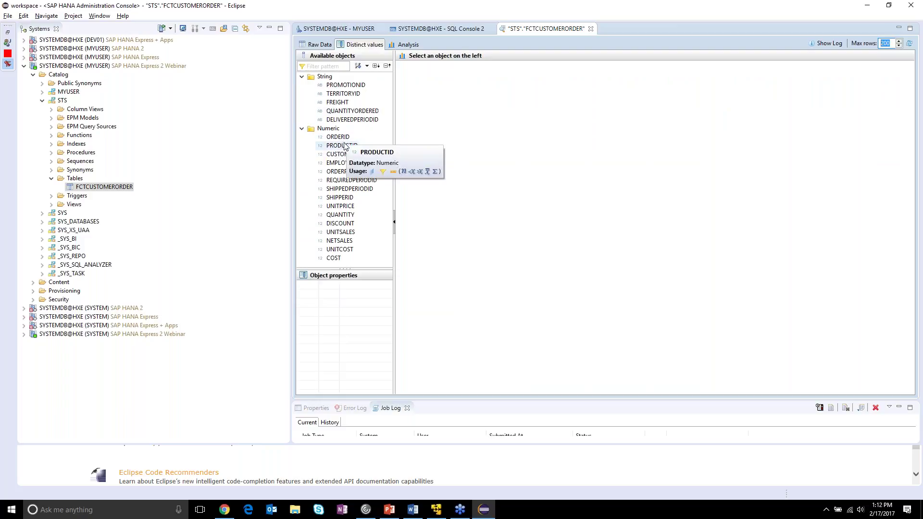
{"action": "left_click", "coordinate": [346, 217]}
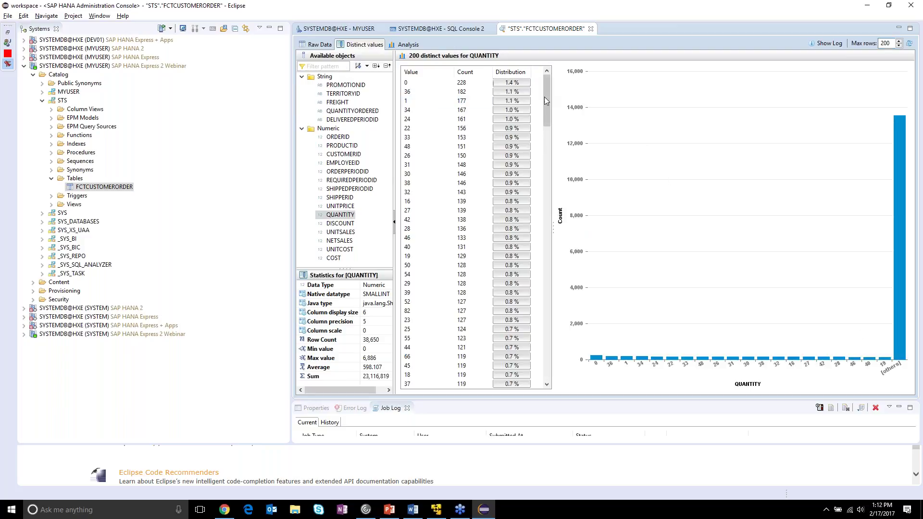
{"action": "left_click_drag", "start_coordinate": [546, 114], "coordinate": [547, 85]}
- Close the FCTCUSTOMERORDER preview and start a SAP HANA Data from Local File import
{"action": "left_click", "coordinate": [590, 29]}
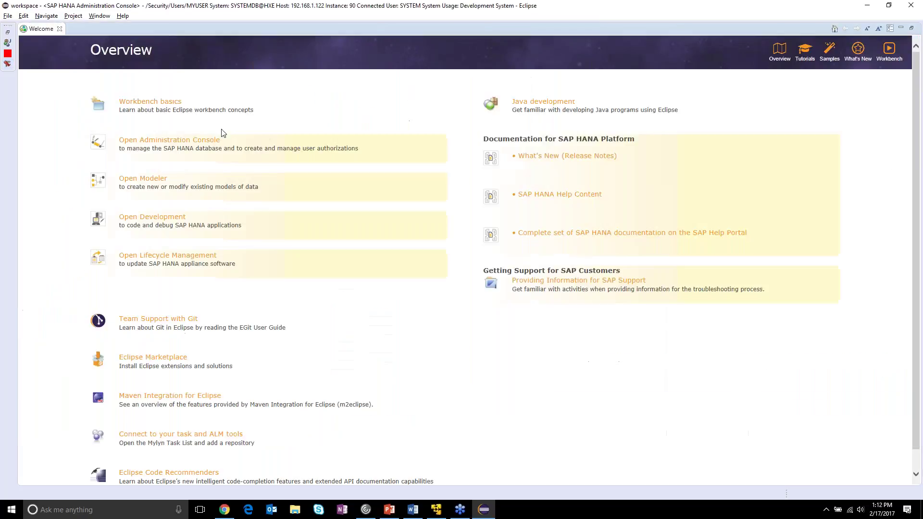
{"action": "left_click", "coordinate": [8, 63]}
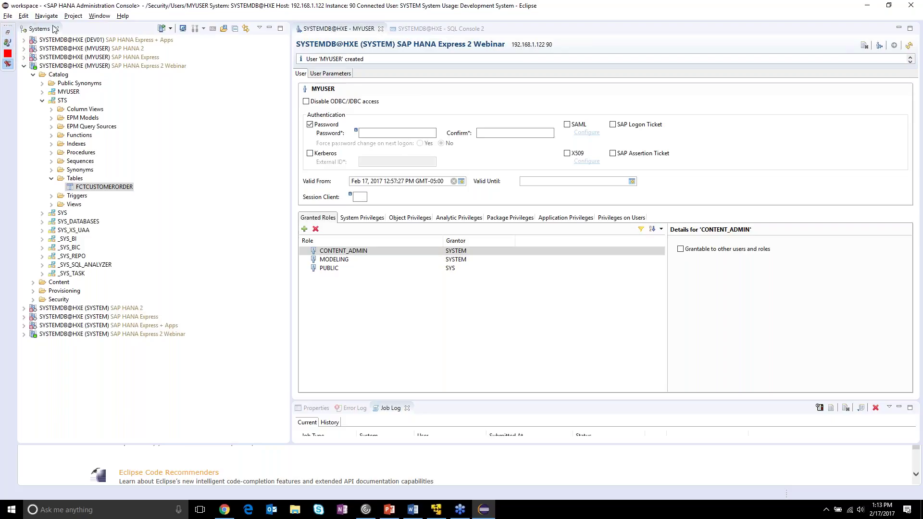
{"action": "left_click", "coordinate": [12, 16]}
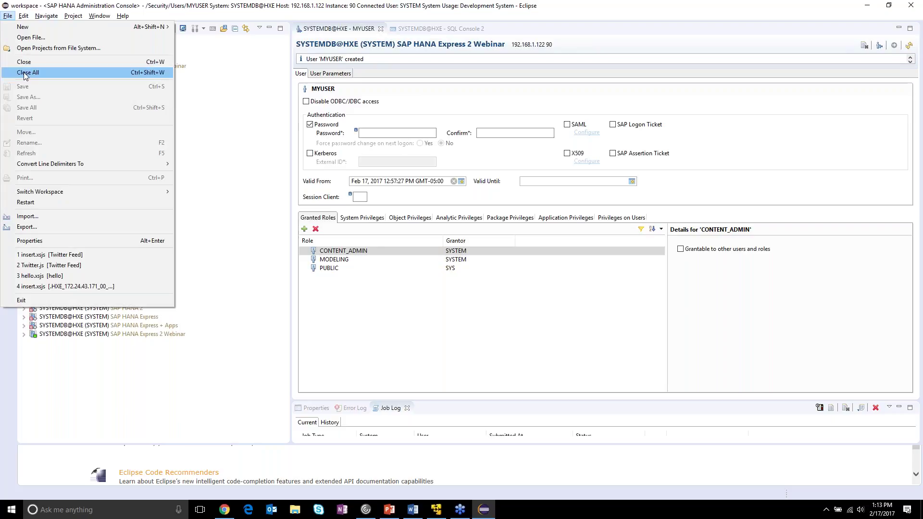
{"action": "left_click", "coordinate": [65, 218]}
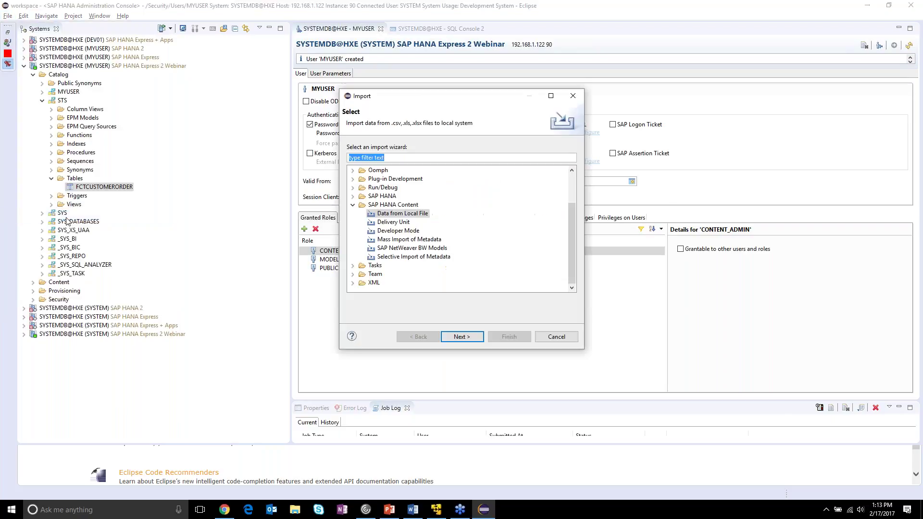
- Target the Webinar system and choose STS_DIMPRODUCT.csv as the source, with its header row enabled
{"action": "left_click", "coordinate": [469, 336]}
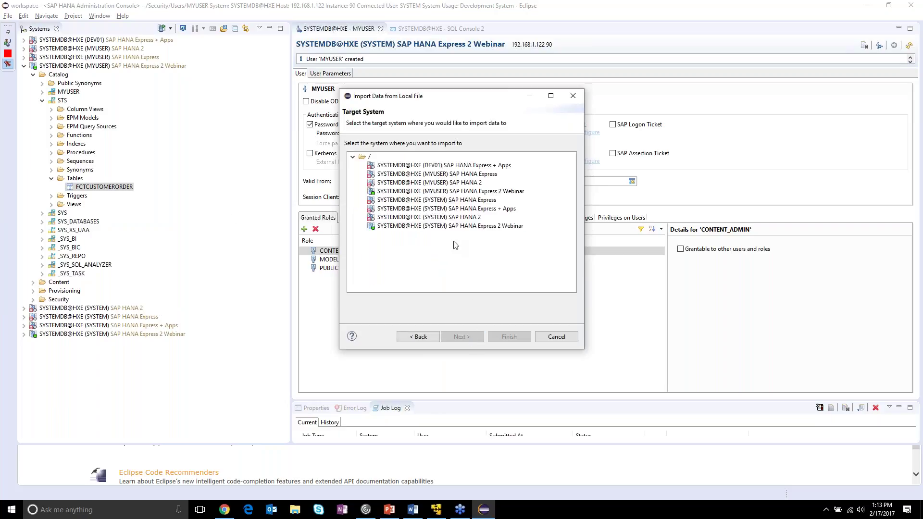
{"action": "left_click", "coordinate": [462, 226]}
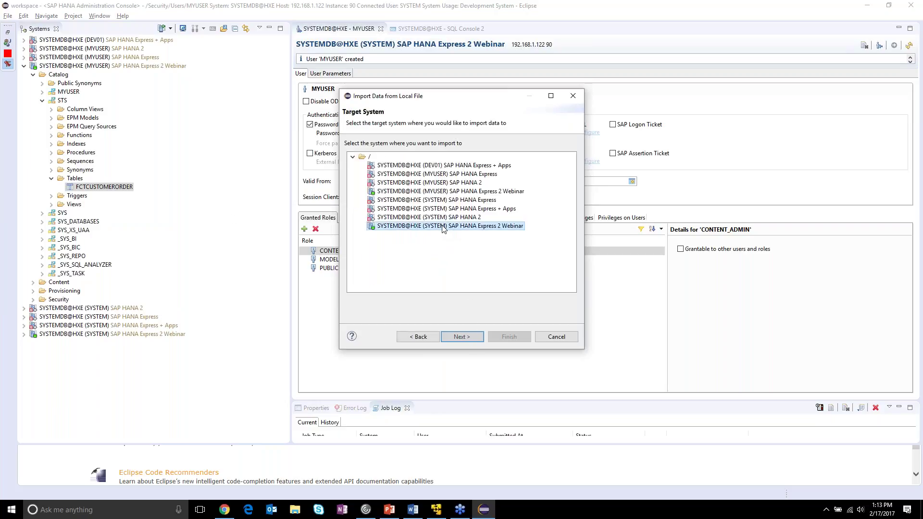
{"action": "left_click", "coordinate": [460, 337]}
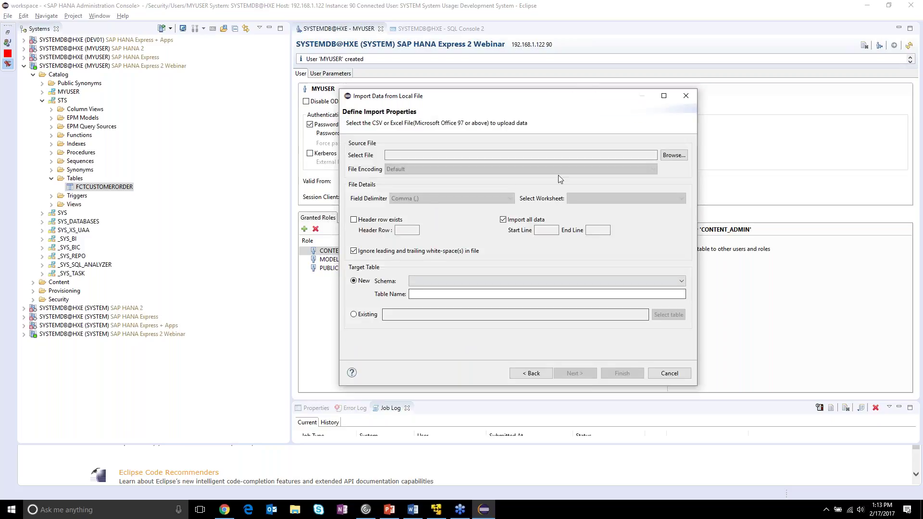
{"action": "left_click", "coordinate": [673, 155]}
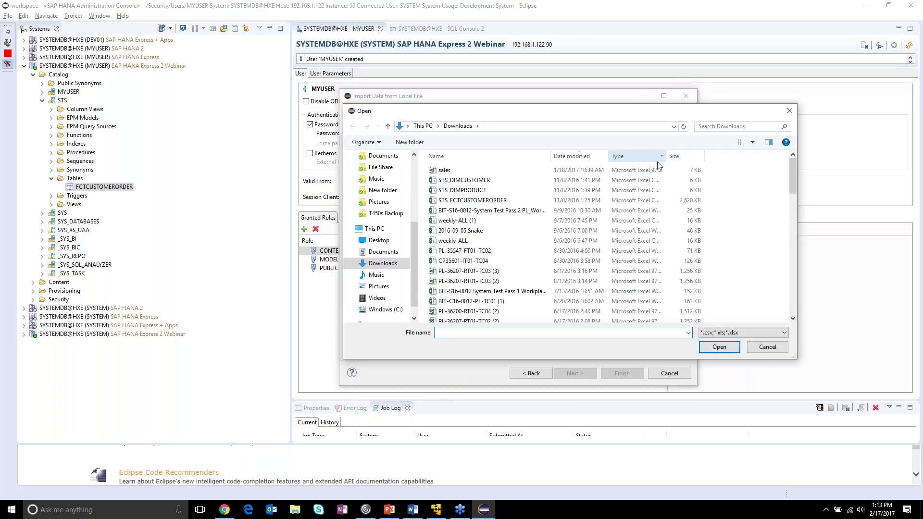
{"action": "double_click", "coordinate": [541, 191]}
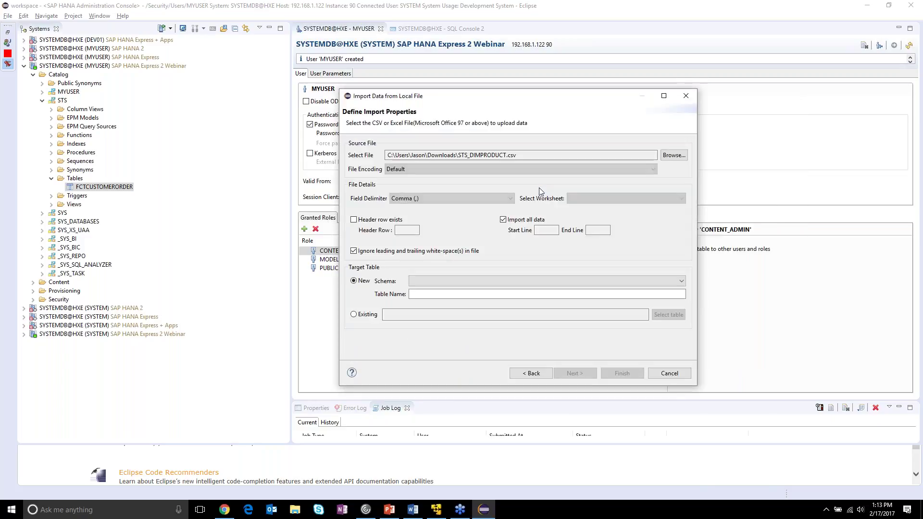
{"action": "left_click", "coordinate": [367, 219]}
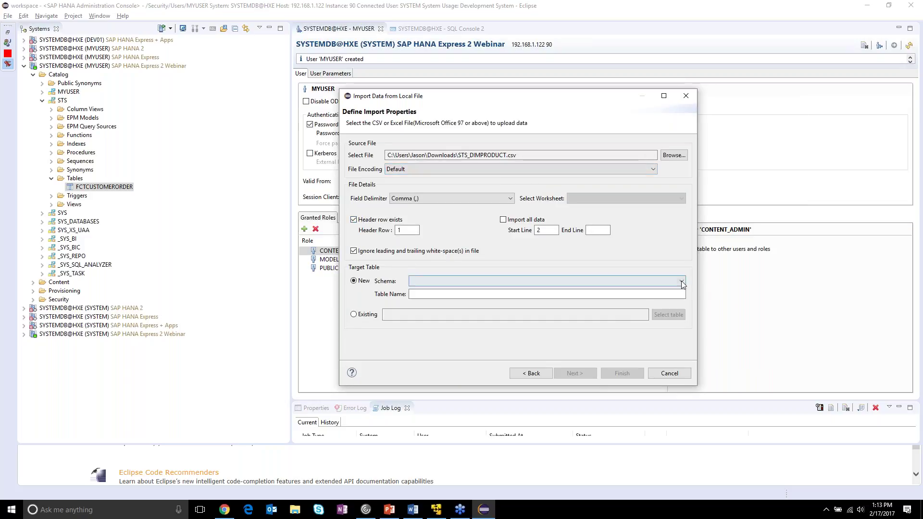
- Set schema STS and new table name DIMPRODUCT, then move on to column mappings
{"action": "left_click", "coordinate": [681, 282]}
{"action": "scroll", "coordinate": [610, 412], "scroll_direction": "down", "scroll_amount": 8}
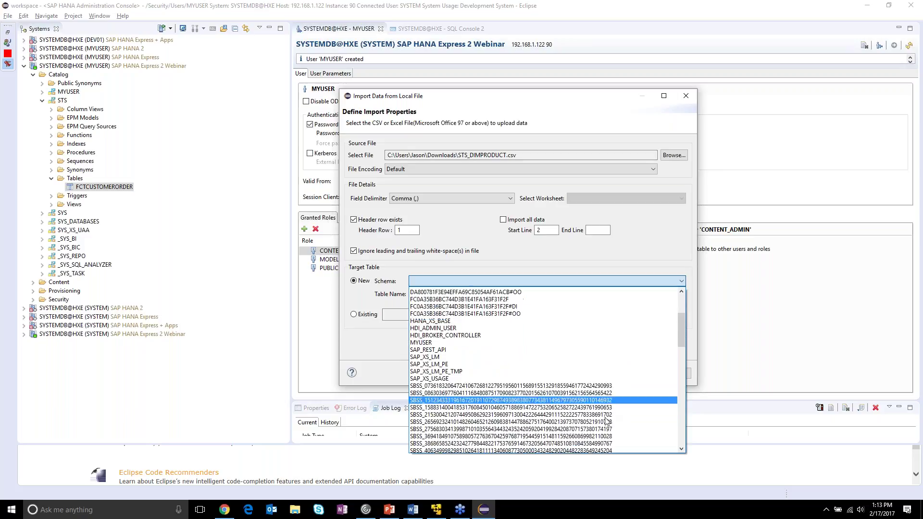
{"action": "left_click", "coordinate": [579, 370]}
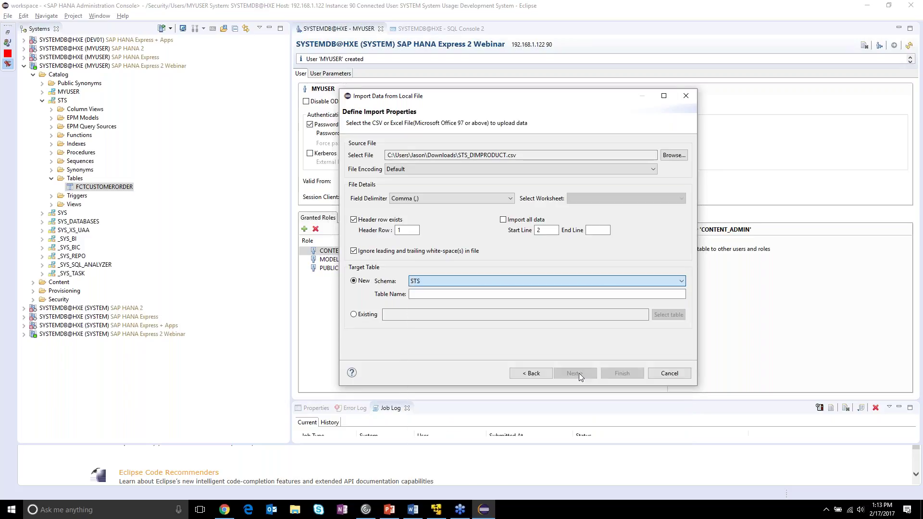
{"action": "left_click", "coordinate": [510, 294]}
{"action": "type", "text": "DIM"}
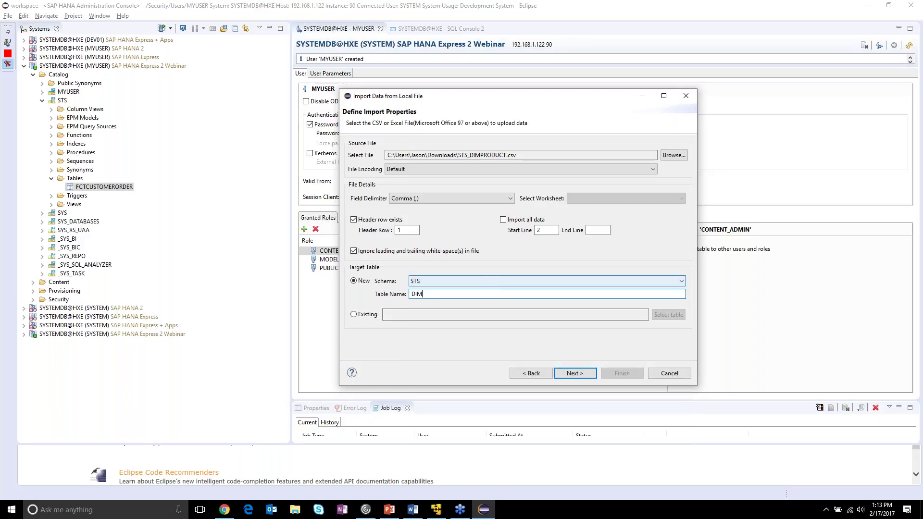
{"action": "type", "text": "PRODU"}
{"action": "left_click_drag", "start_coordinate": [471, 155], "coordinate": [503, 156]}
{"action": "left_click", "coordinate": [537, 156]}
{"action": "left_click", "coordinate": [457, 292]}
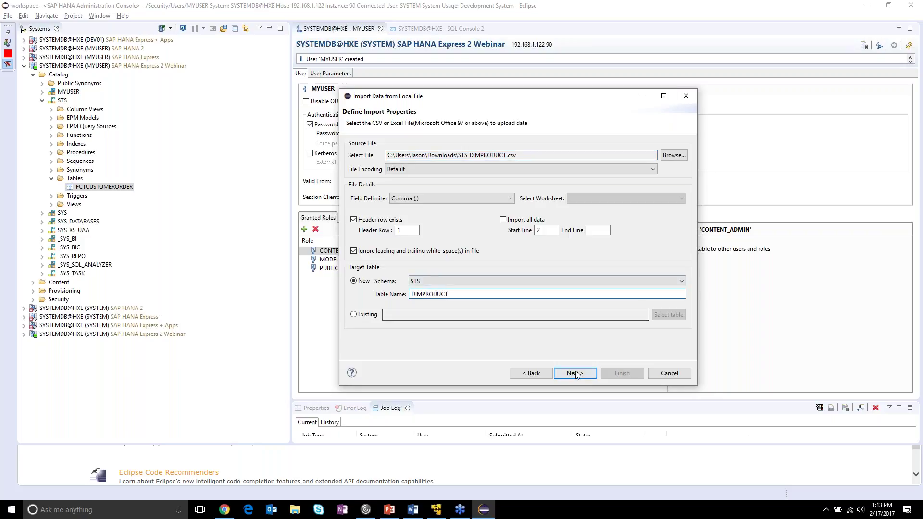
{"action": "left_click", "coordinate": [575, 378]}
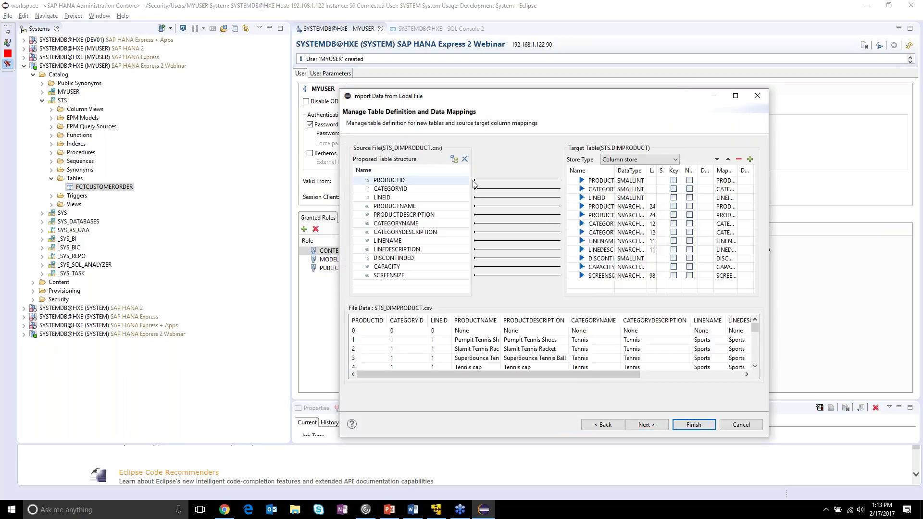
- Key DIMPRODUCT on a non-null PRODUCTID, finish the import, and return to the Administration Console
{"action": "left_click", "coordinate": [674, 182]}
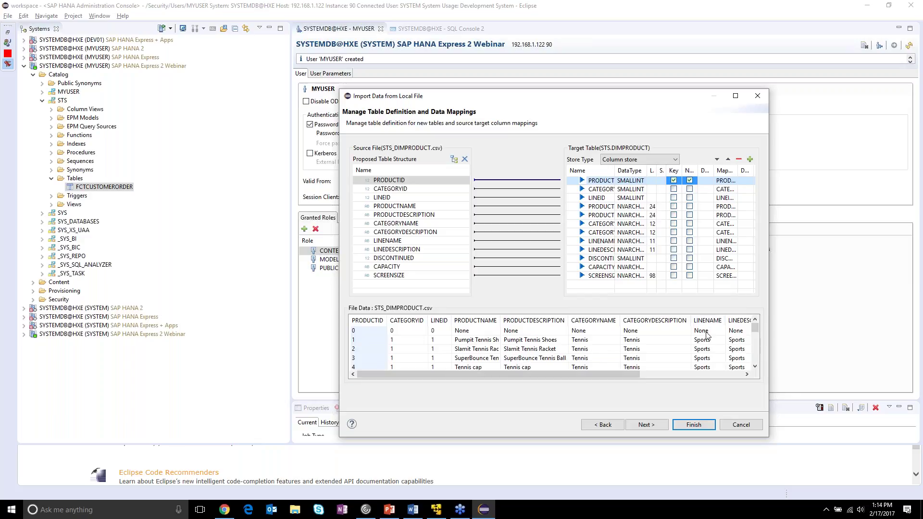
{"action": "left_click", "coordinate": [647, 426]}
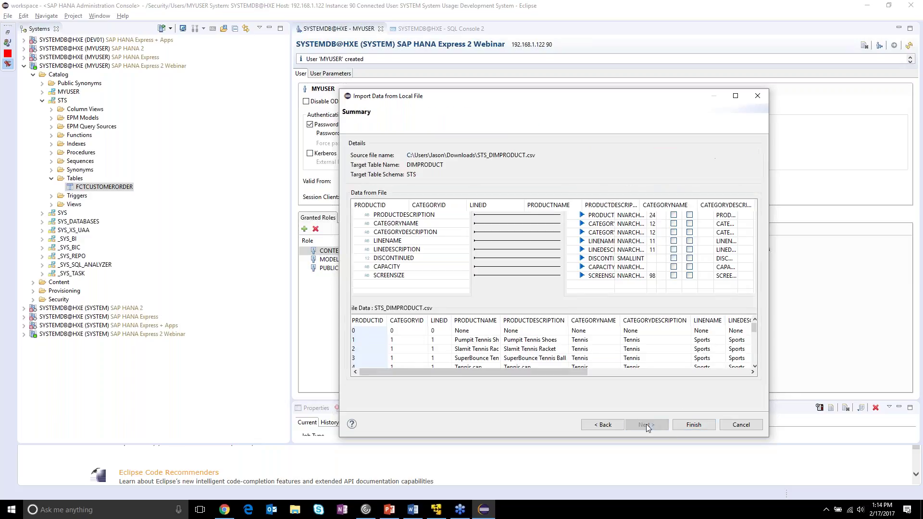
{"action": "left_click", "coordinate": [694, 424]}
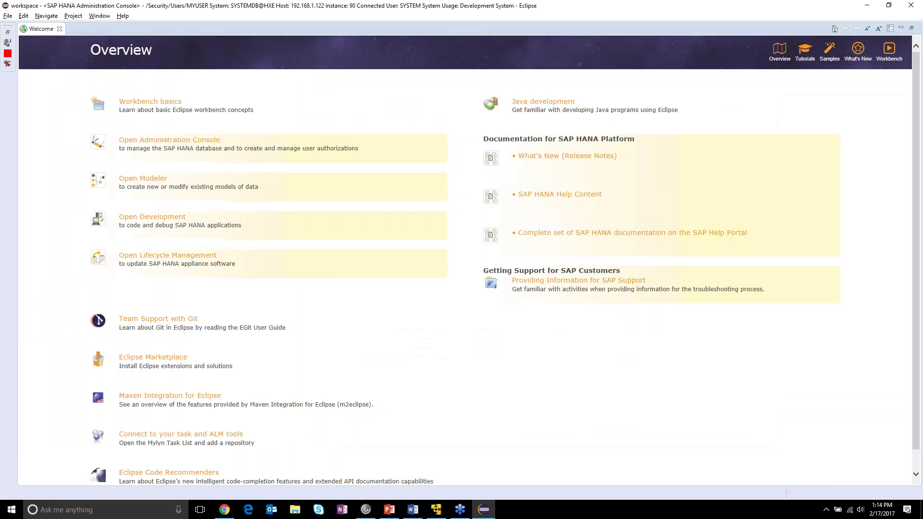
{"action": "left_click", "coordinate": [7, 67]}
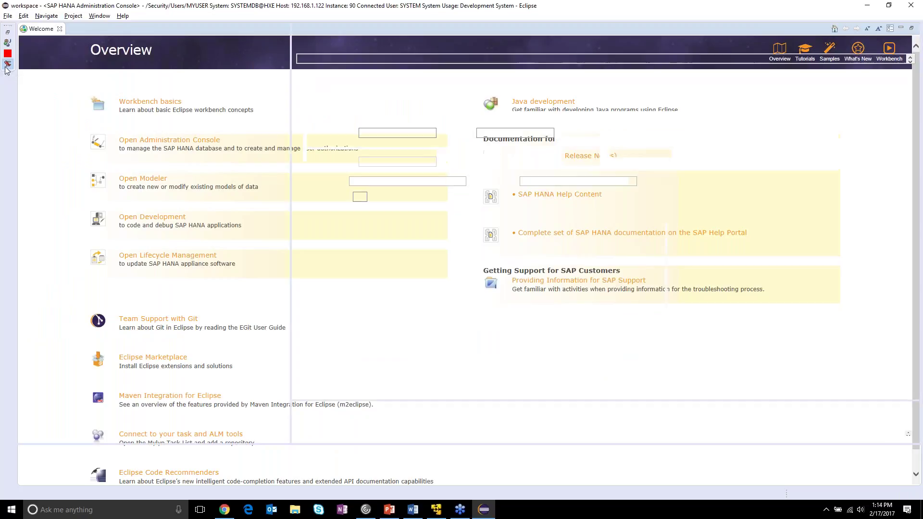
{"action": "left_click", "coordinate": [9, 17]}
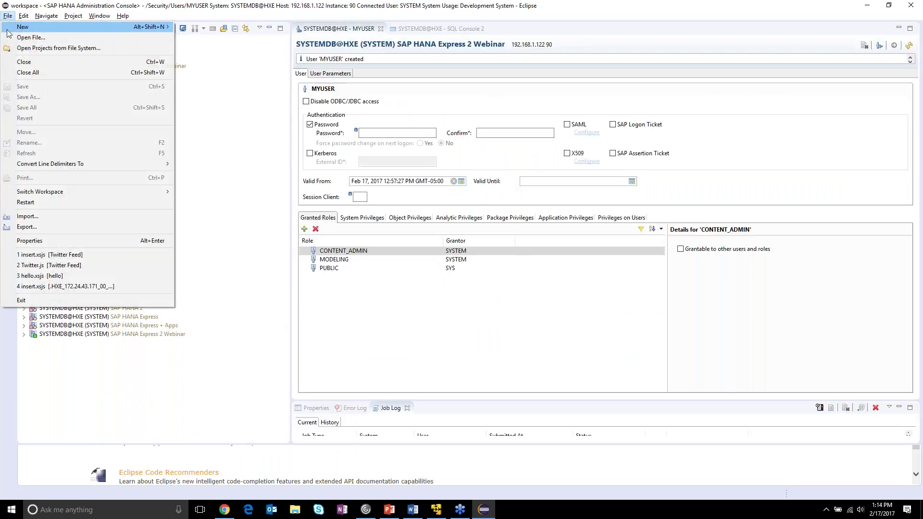
- Start a new import to the Webinar system from STS_DIMCUSTOMER.csv, with its header row enabled
{"action": "left_click", "coordinate": [48, 218]}
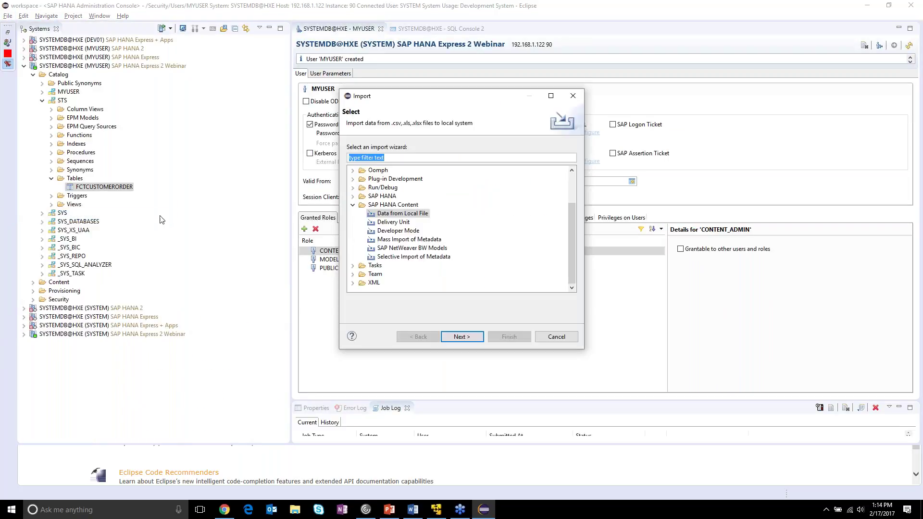
{"action": "left_click", "coordinate": [458, 342]}
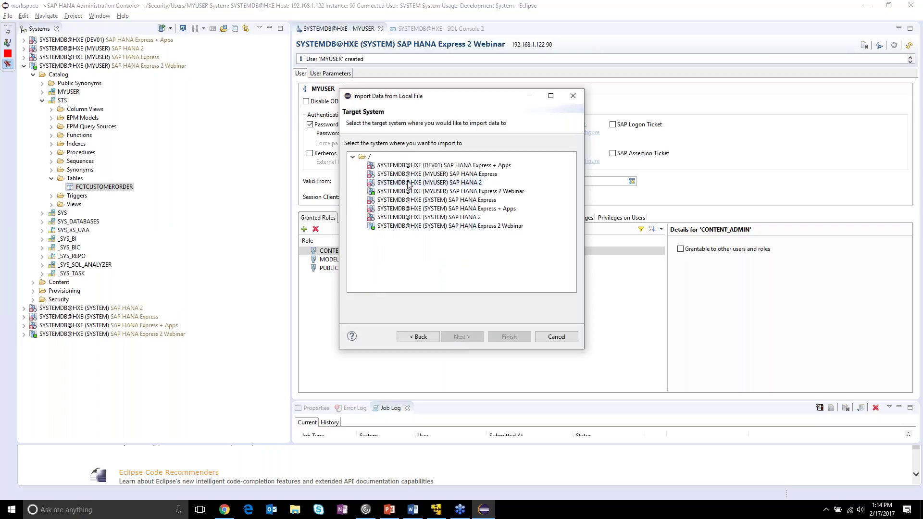
{"action": "left_click", "coordinate": [405, 227]}
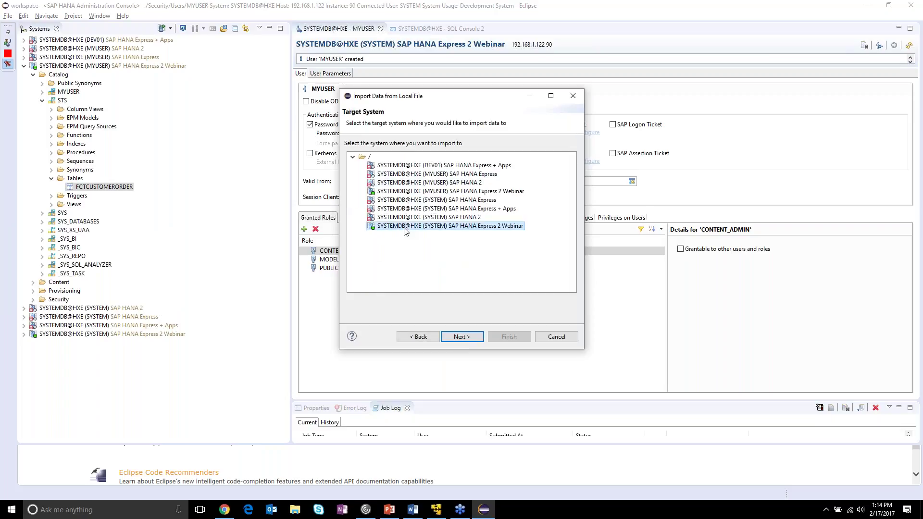
{"action": "left_click", "coordinate": [461, 336]}
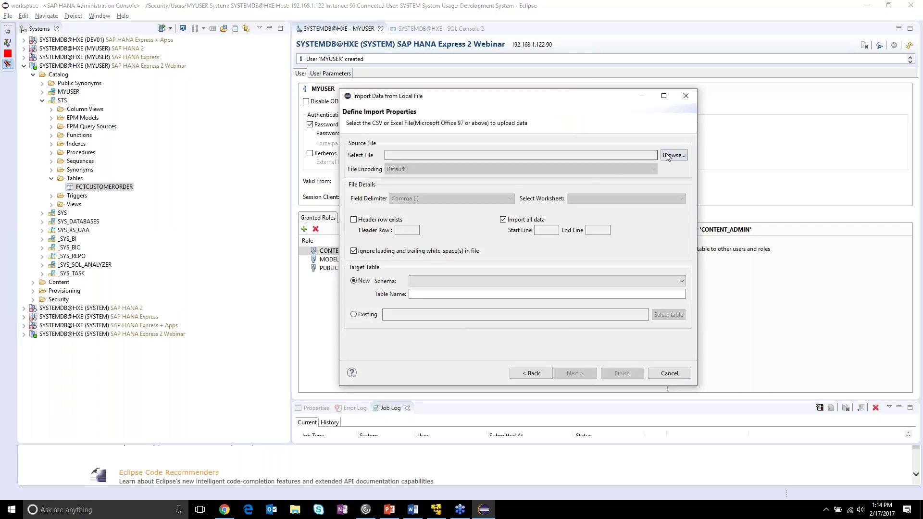
{"action": "left_click", "coordinate": [671, 155]}
{"action": "double_click", "coordinate": [481, 179]}
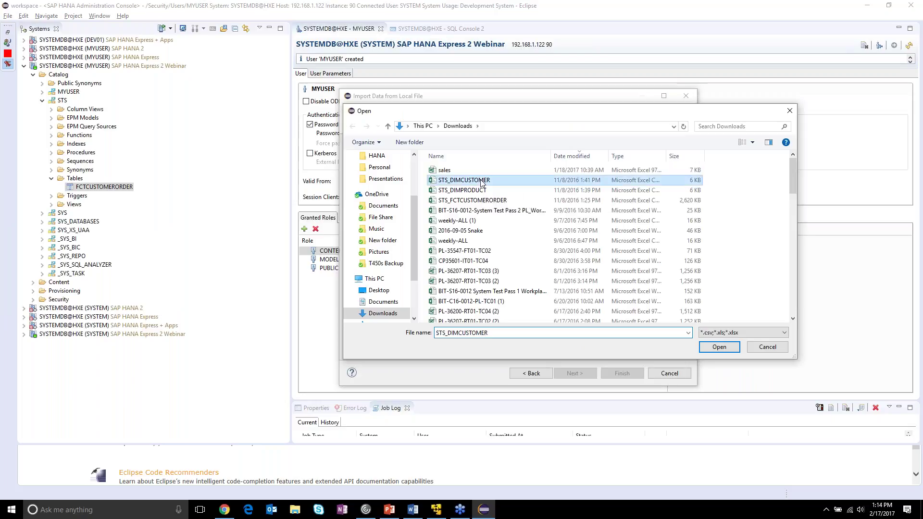
{"action": "left_click", "coordinate": [377, 221]}
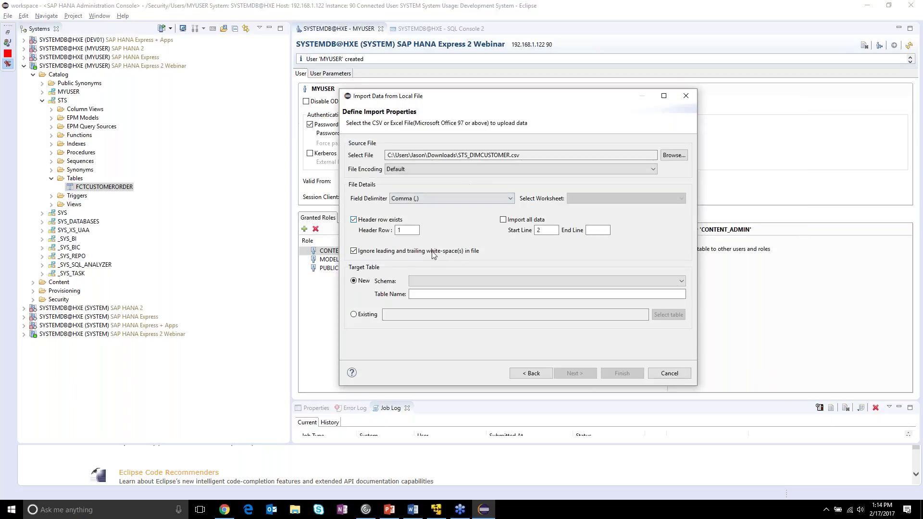
- Create new STS table DIMCUSTOMER keyed on non-null CUSTOMERID and finish the import
{"action": "left_click", "coordinate": [663, 283]}
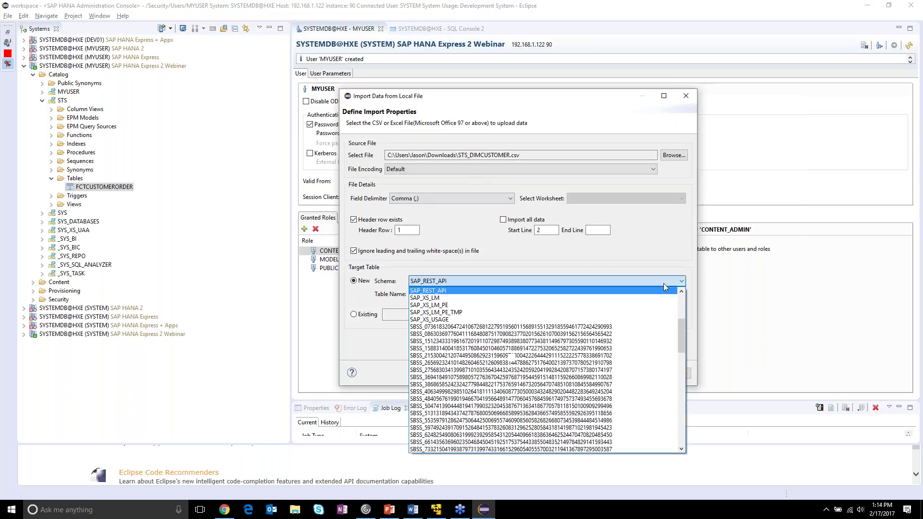
{"action": "scroll", "coordinate": [601, 336], "scroll_direction": "down", "scroll_amount": 10}
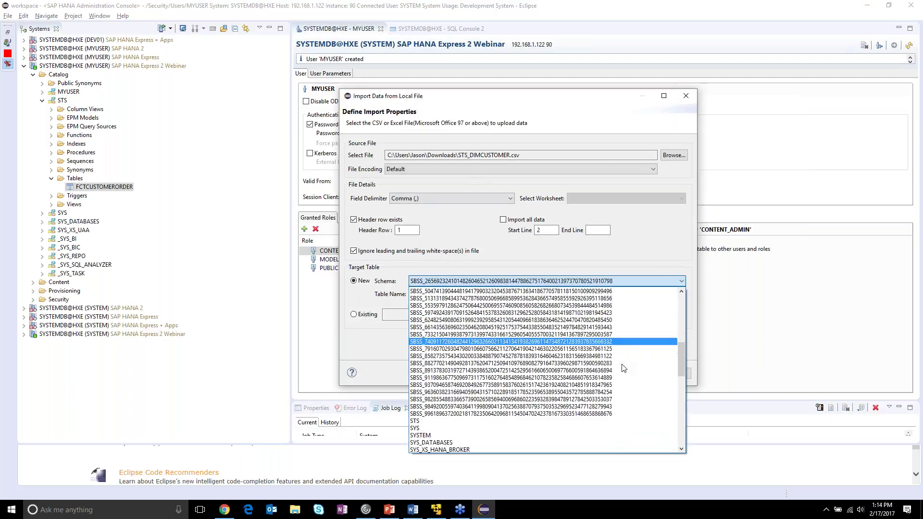
{"action": "left_click", "coordinate": [496, 313]}
{"action": "left_click", "coordinate": [496, 294]}
{"action": "type", "text": "DIMCUSTOMER"}
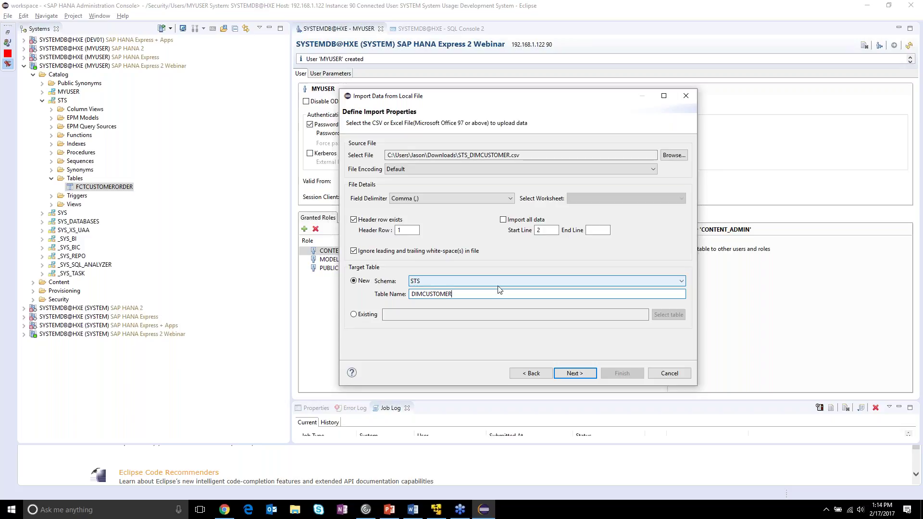
{"action": "left_click", "coordinate": [579, 376]}
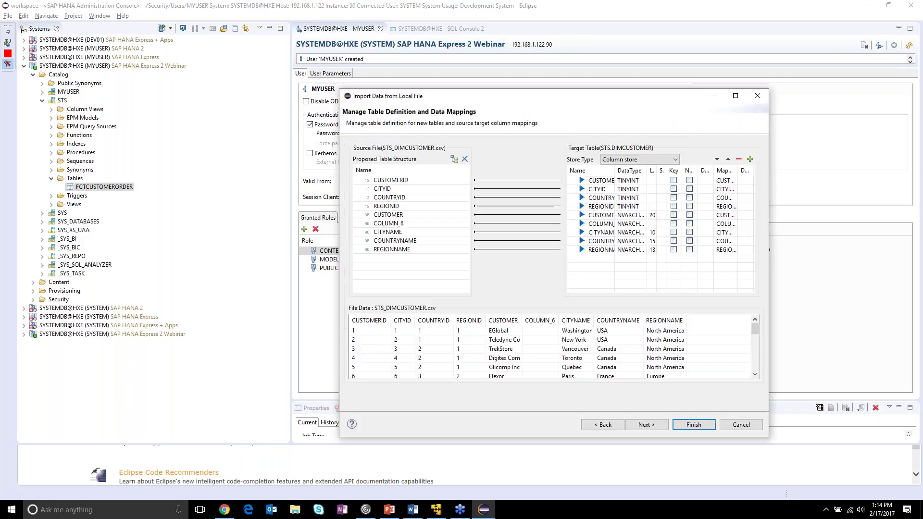
{"action": "left_click", "coordinate": [674, 181]}
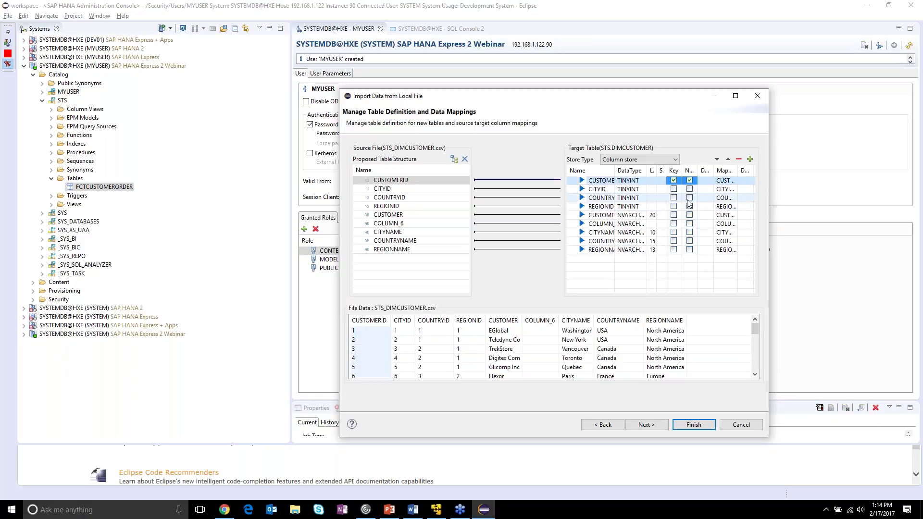
{"action": "left_click", "coordinate": [661, 426]}
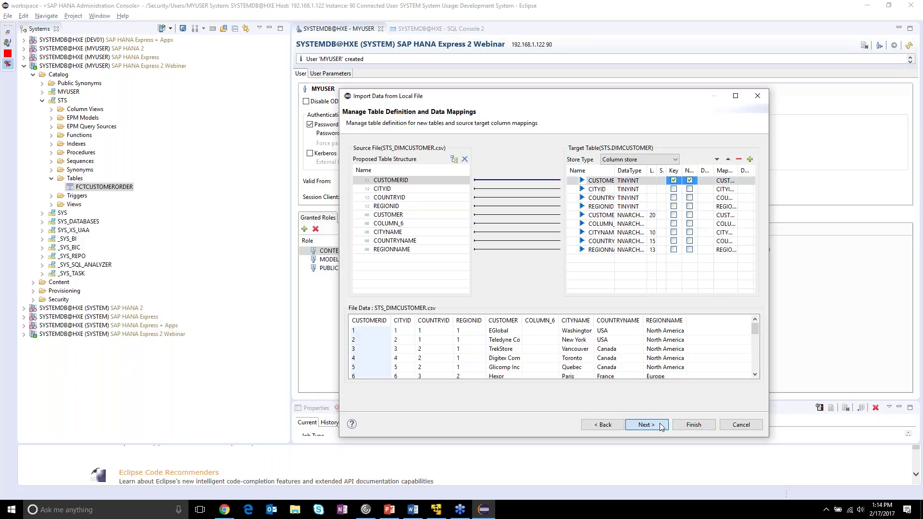
{"action": "left_click", "coordinate": [705, 428]}
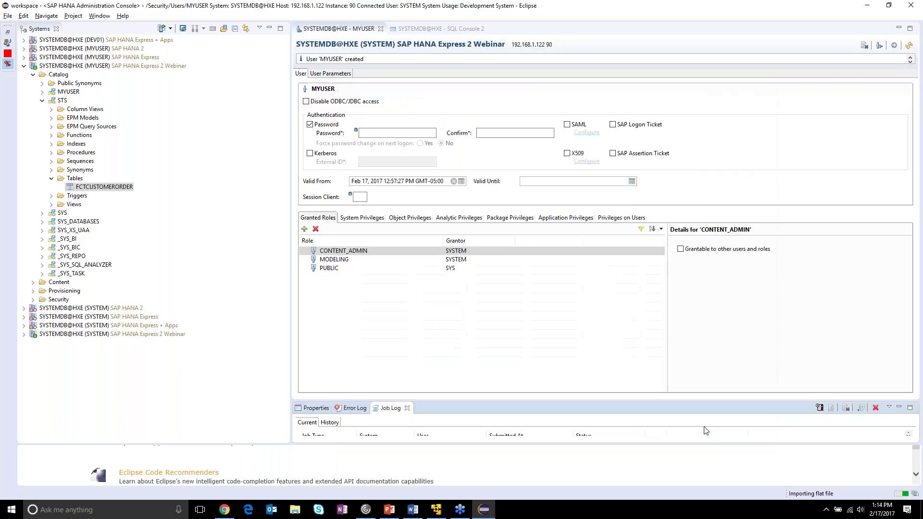
- Refresh STS Tables to list DIMCUSTOMER and DIMPRODUCT, then collapse the folder
{"action": "right_click", "coordinate": [74, 178]}
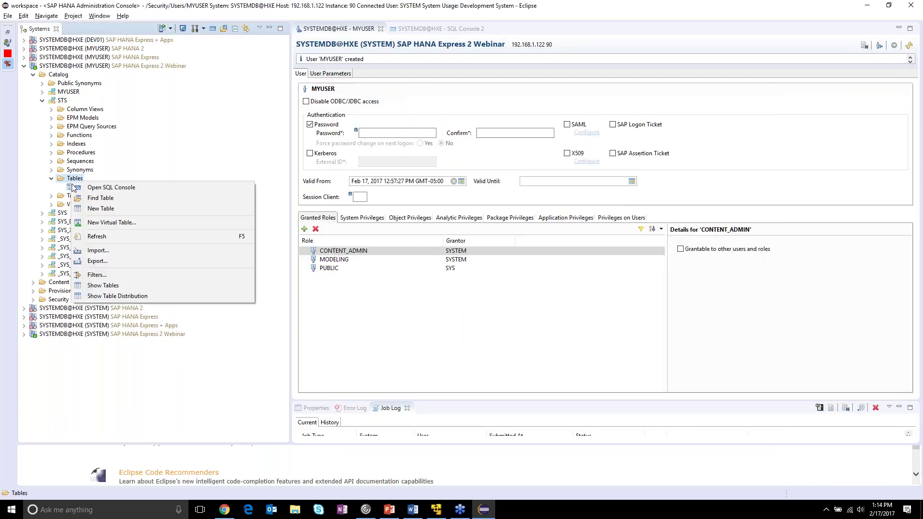
{"action": "left_click", "coordinate": [131, 232]}
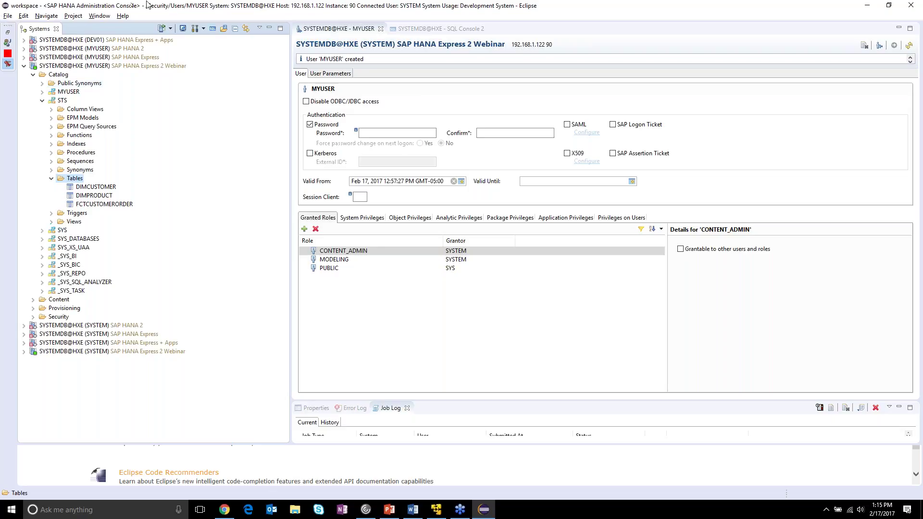
{"action": "left_click", "coordinate": [52, 179]}
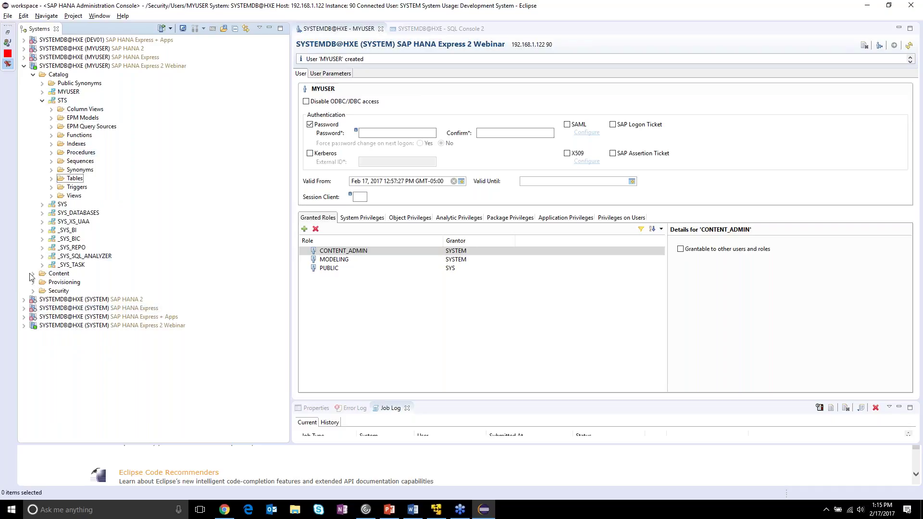
- Collapse the Catalog tree and expand the Content folder to show its packages
{"action": "left_click", "coordinate": [32, 75]}
{"action": "left_click", "coordinate": [38, 86]}
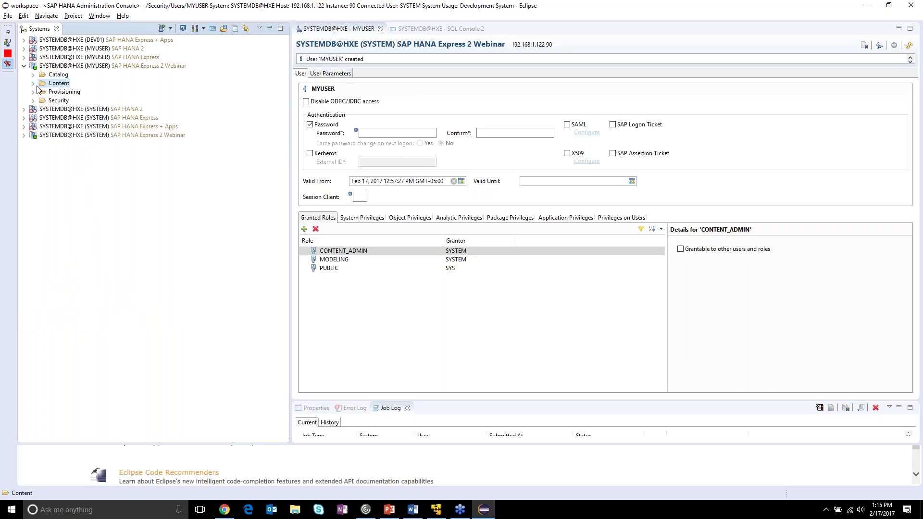
{"action": "left_click", "coordinate": [32, 84]}
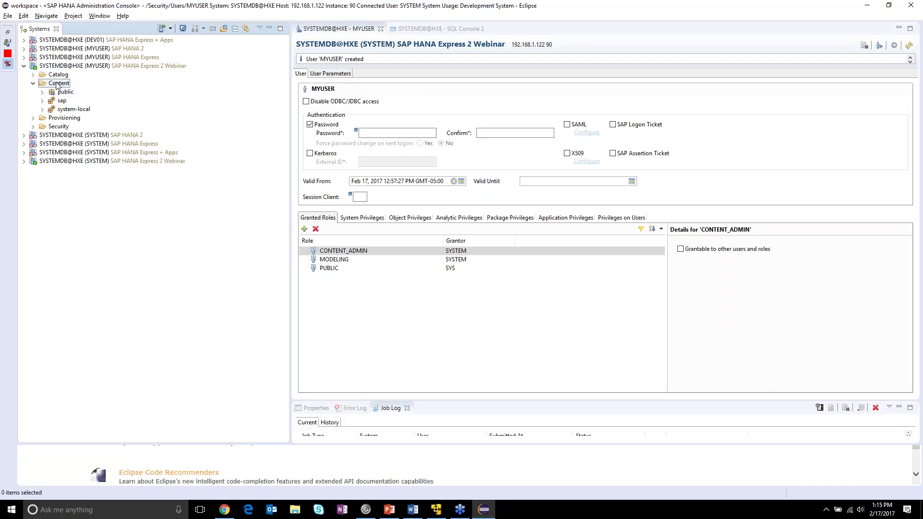
- Create a new package named STS_Views under Content
{"action": "right_click", "coordinate": [55, 87]}
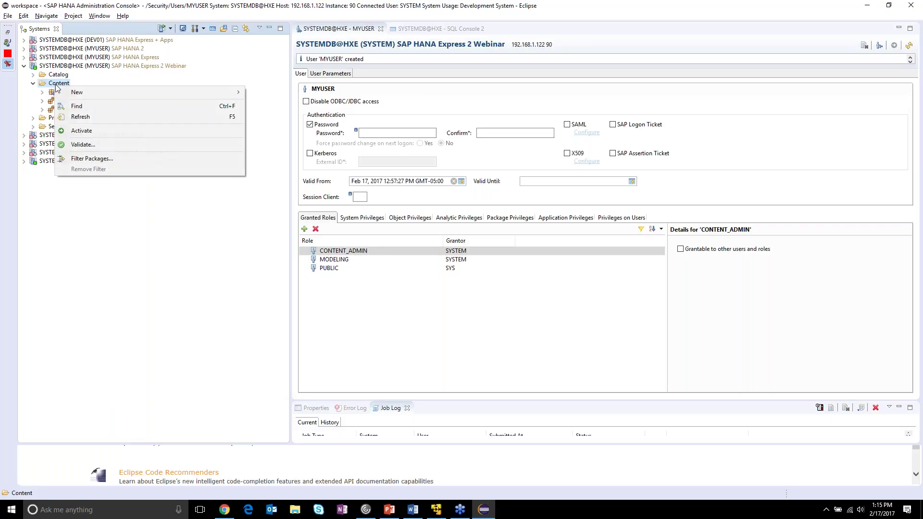
{"action": "mouse_move", "coordinate": [83, 94]}
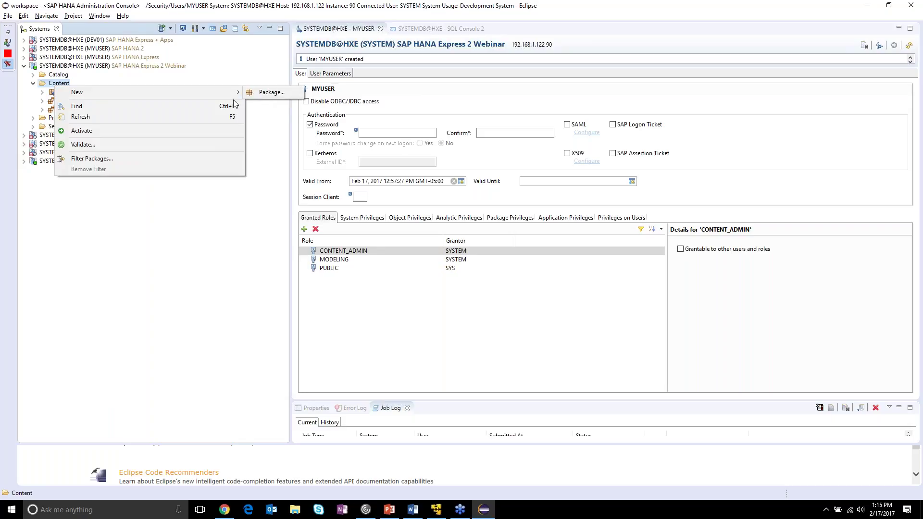
{"action": "left_click", "coordinate": [267, 93]}
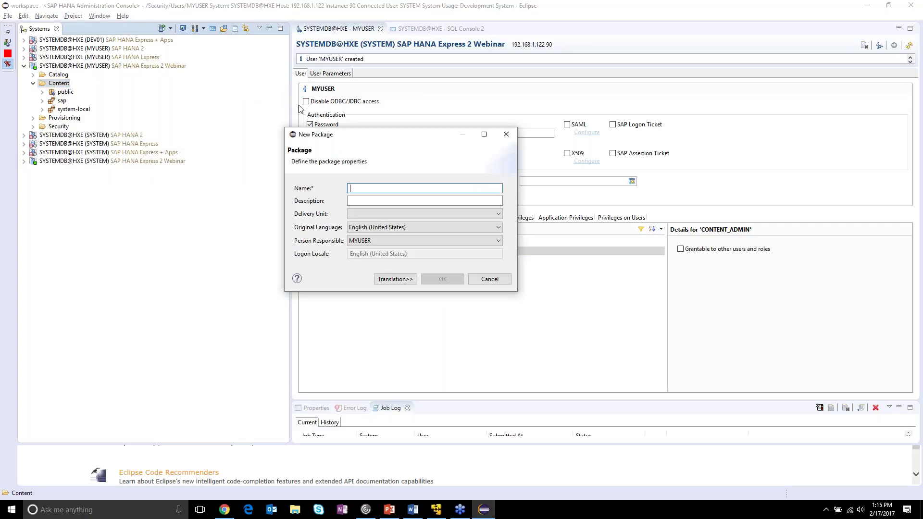
{"action": "type", "text": "STS_Views"}
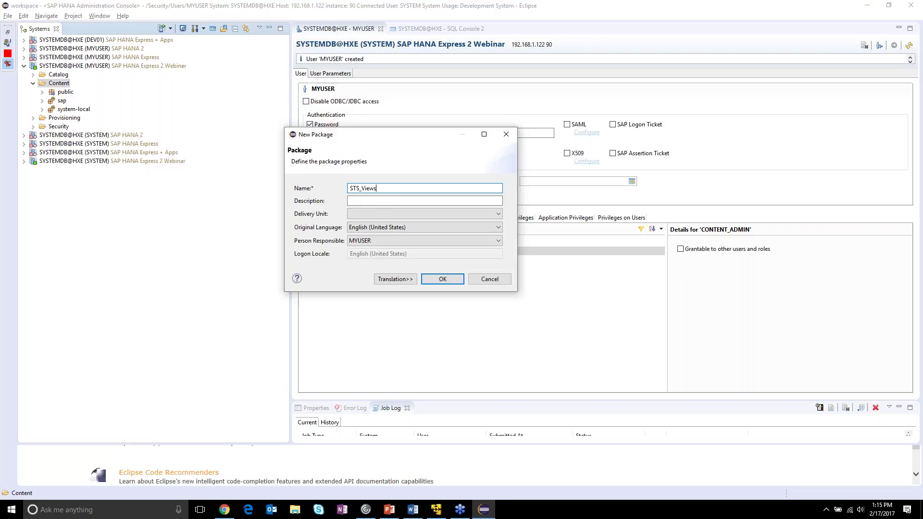
{"action": "left_click", "coordinate": [437, 281]}
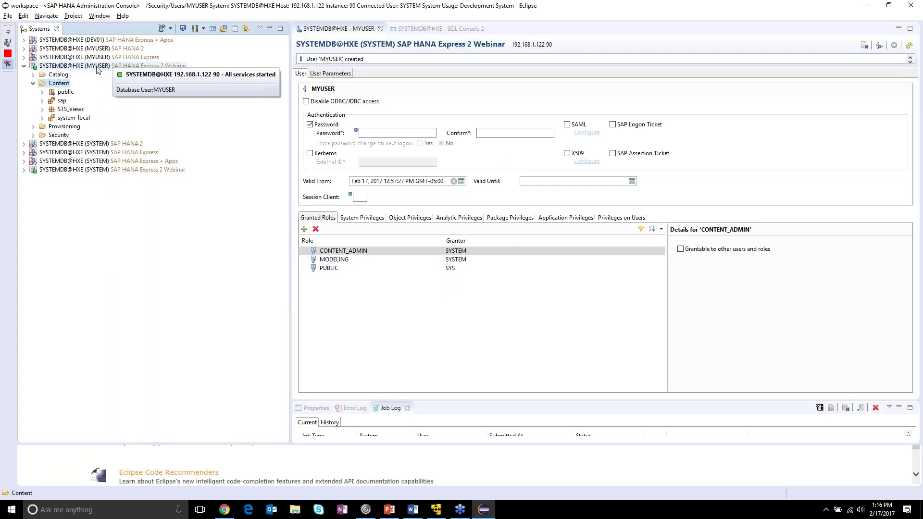
{"action": "left_click", "coordinate": [97, 68]}
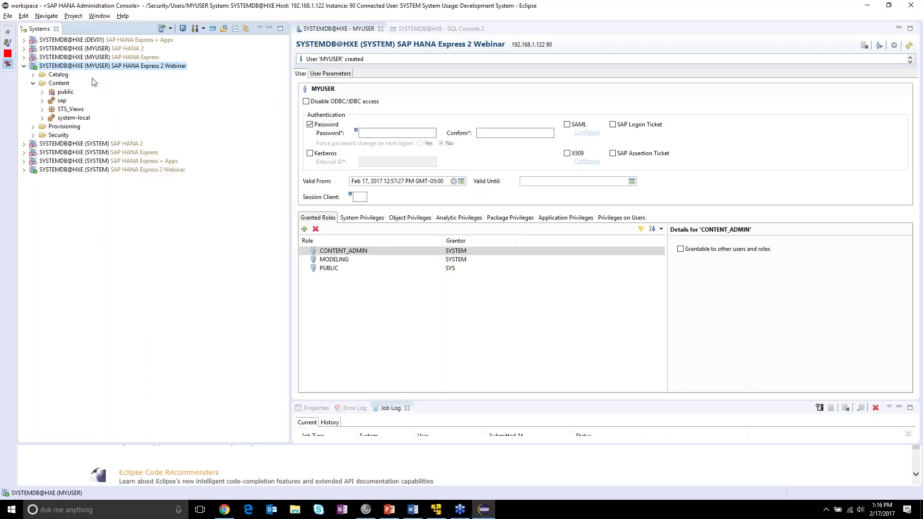
- Create a new Analytic View named ORDERS in the STS_Views package
{"action": "left_click", "coordinate": [43, 110]}
{"action": "right_click", "coordinate": [60, 112]}
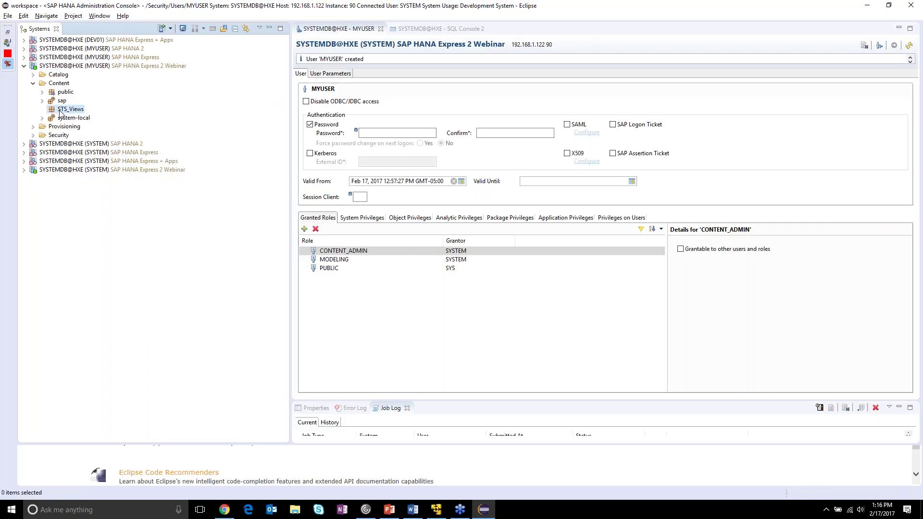
{"action": "mouse_move", "coordinate": [115, 118]}
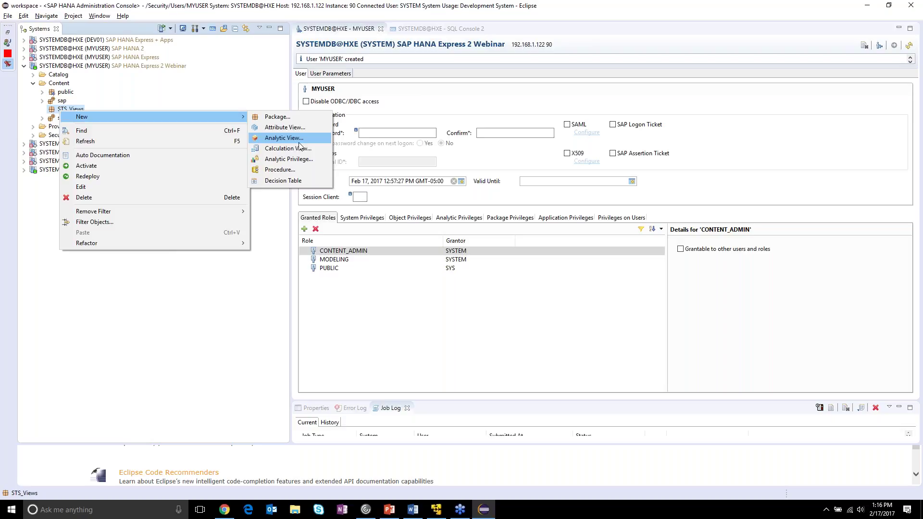
{"action": "left_click", "coordinate": [312, 144]}
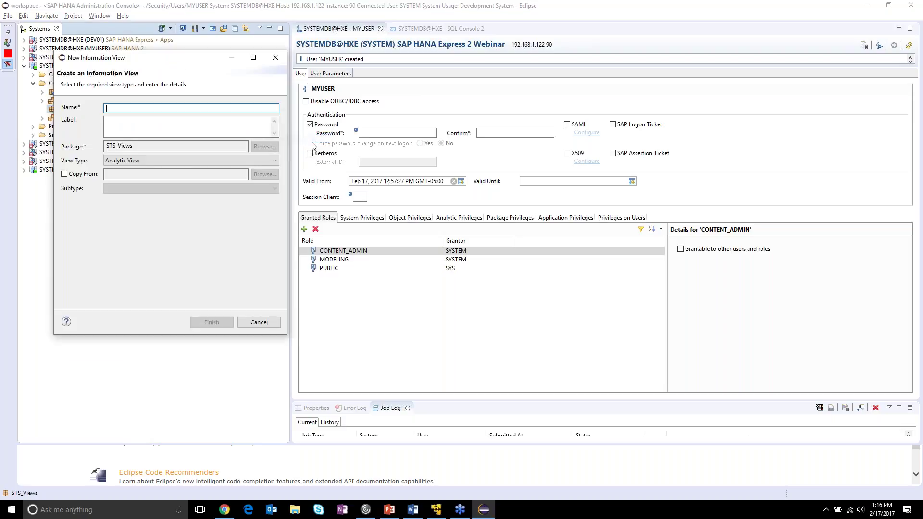
{"action": "type", "text": "ORDERS"}
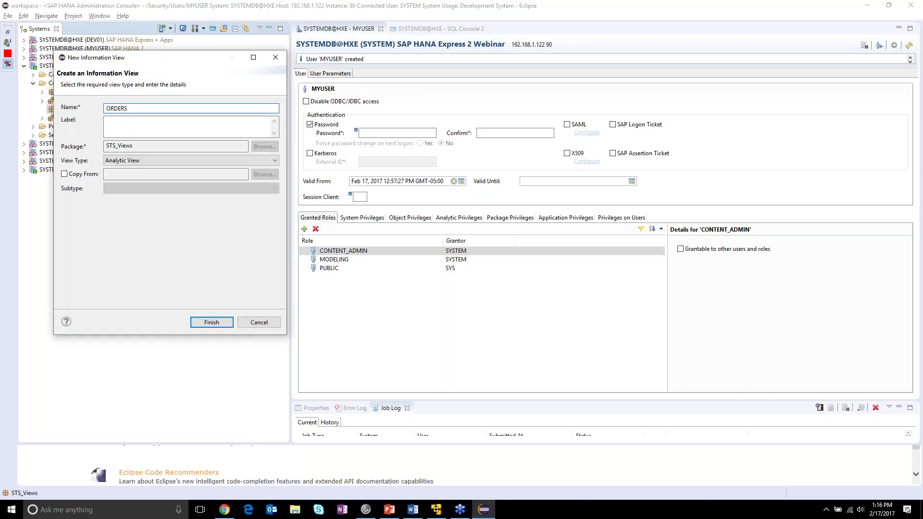
{"action": "left_click", "coordinate": [223, 327]}
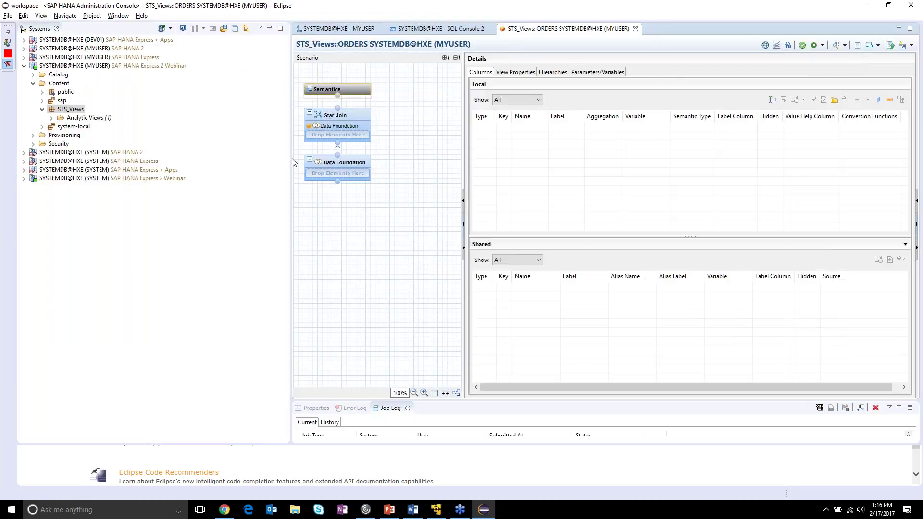
- Widen the scenario canvas and add the FCTCUSTOMERORDER fact table to the Data Foundation
{"action": "left_click_drag", "start_coordinate": [290, 159], "coordinate": [173, 159]}
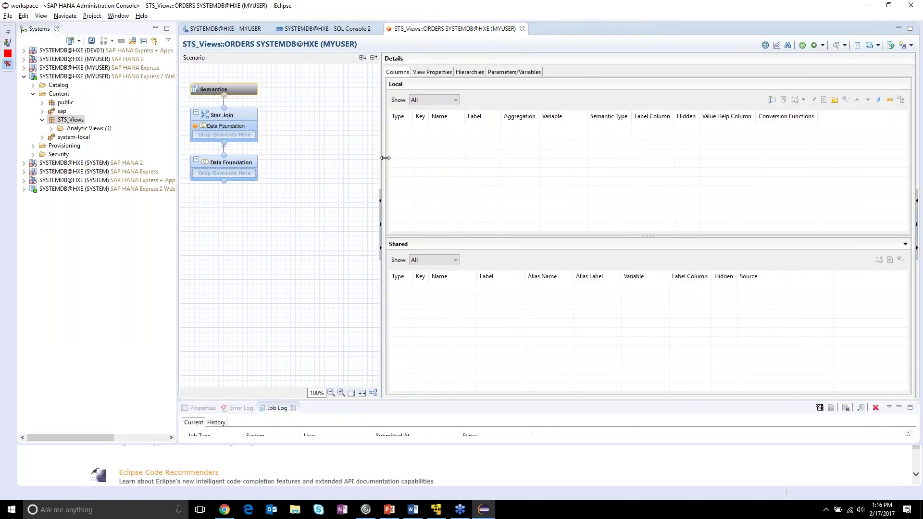
{"action": "left_click_drag", "start_coordinate": [385, 158], "coordinate": [543, 159]}
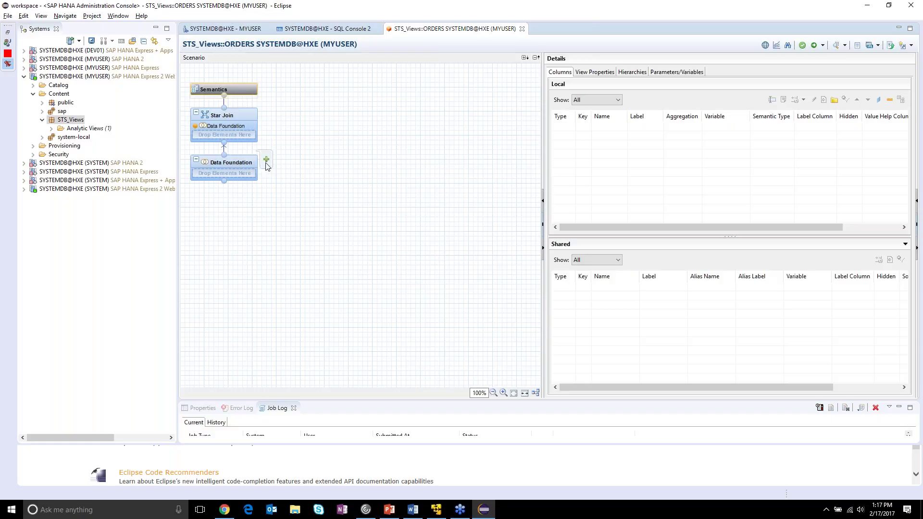
{"action": "left_click", "coordinate": [248, 166]}
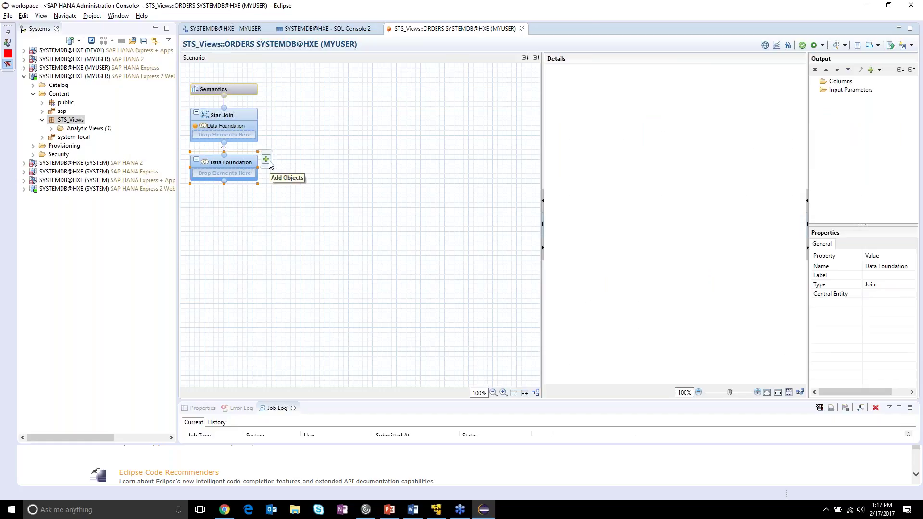
{"action": "left_click", "coordinate": [266, 160]}
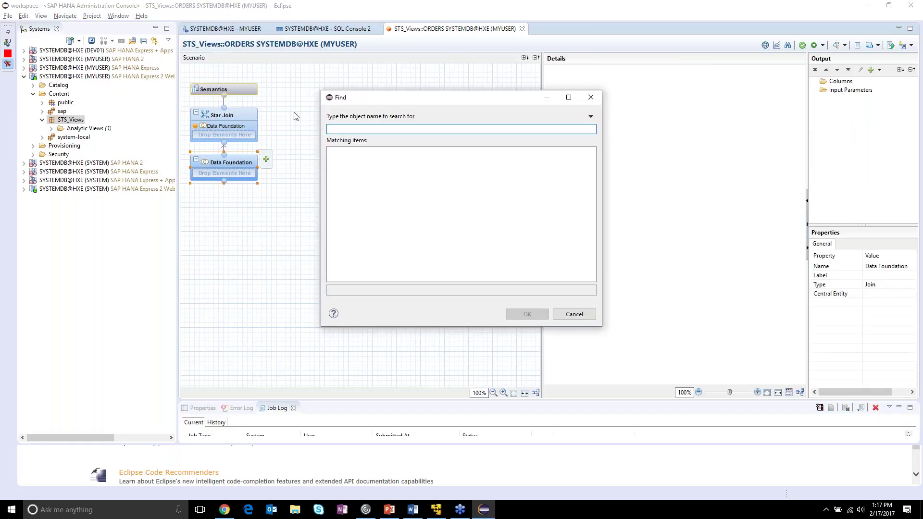
{"action": "type", "text": "fct"}
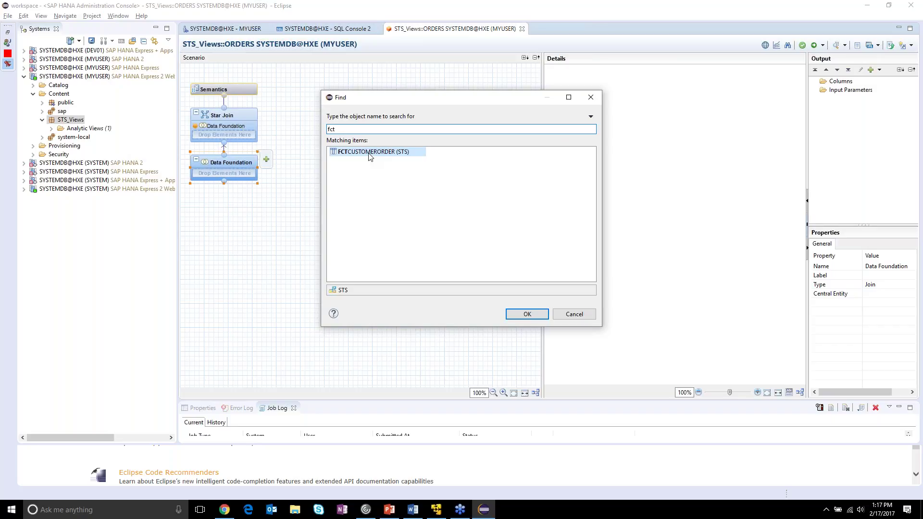
{"action": "left_click", "coordinate": [528, 313]}
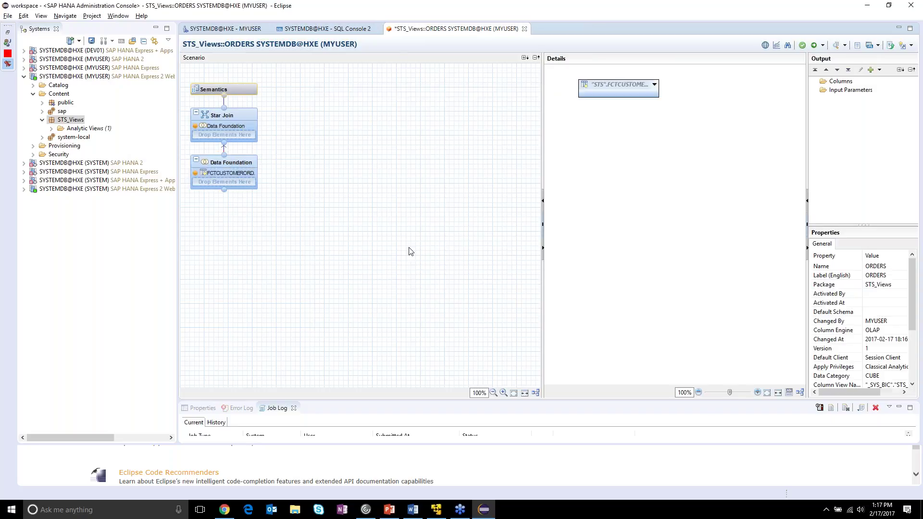
- Add the DIMPRODUCT and DIMCUSTOMER dimension tables to the Data Foundation
{"action": "left_click", "coordinate": [243, 166]}
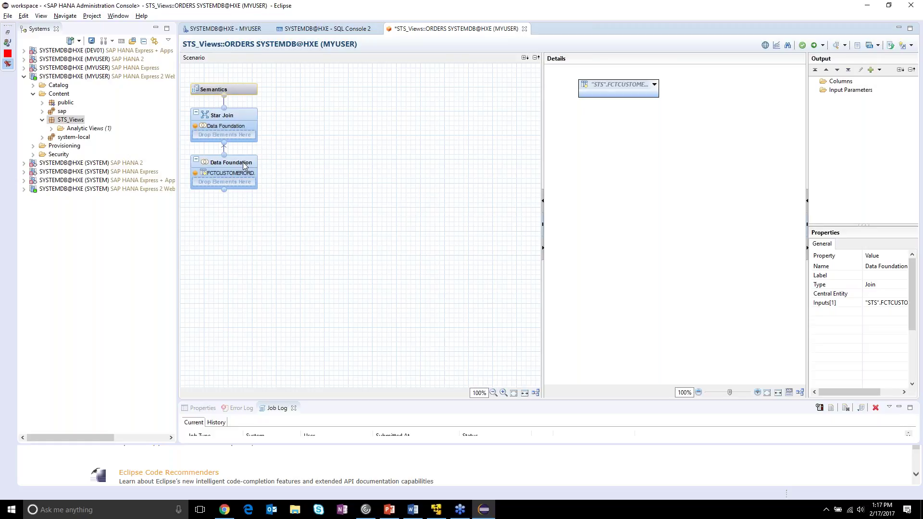
{"action": "left_click", "coordinate": [266, 158]}
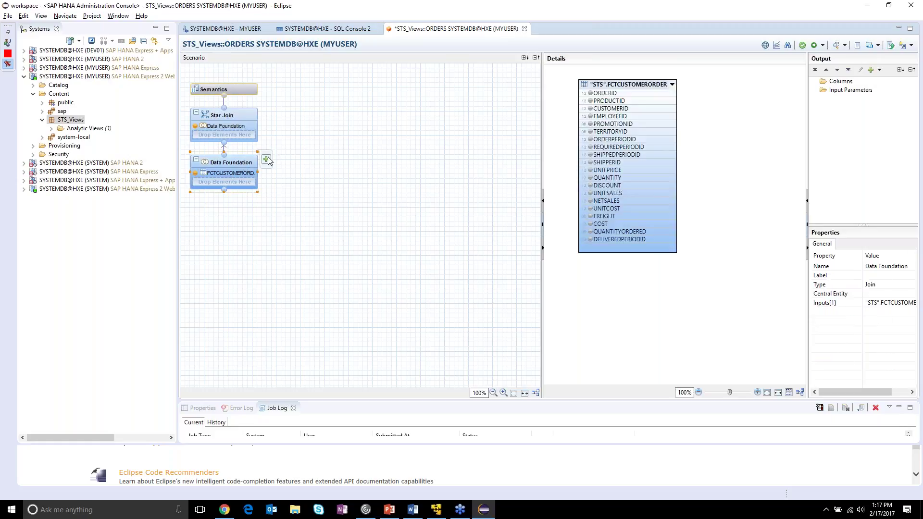
{"action": "type", "text": "dim"}
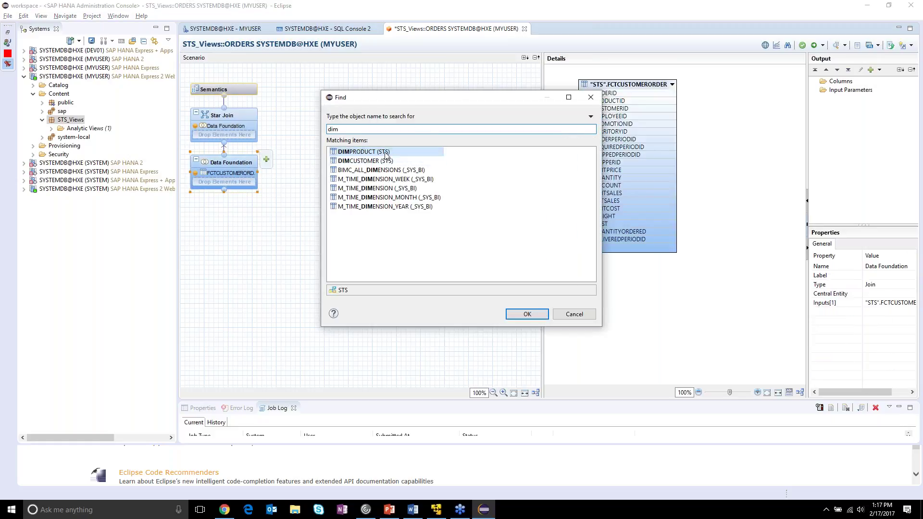
{"action": "left_click", "coordinate": [385, 161], "text": "ctrl"}
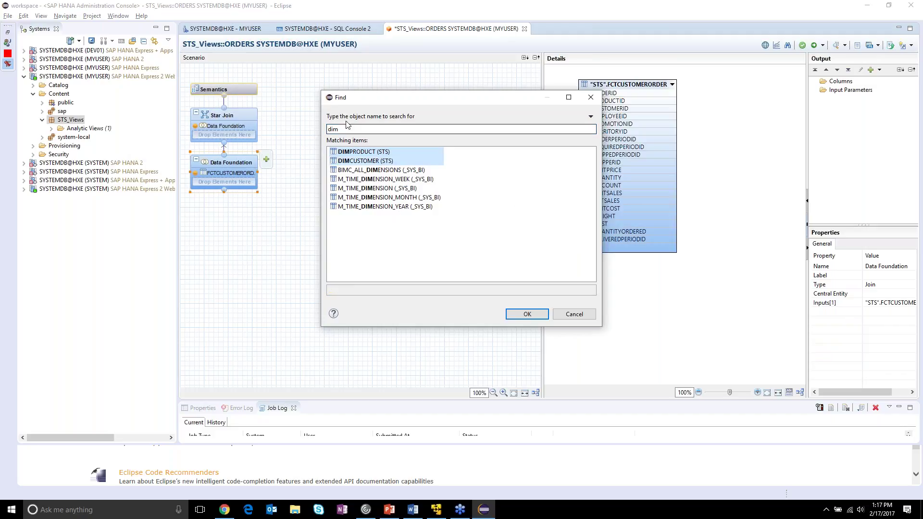
{"action": "left_click", "coordinate": [545, 317]}
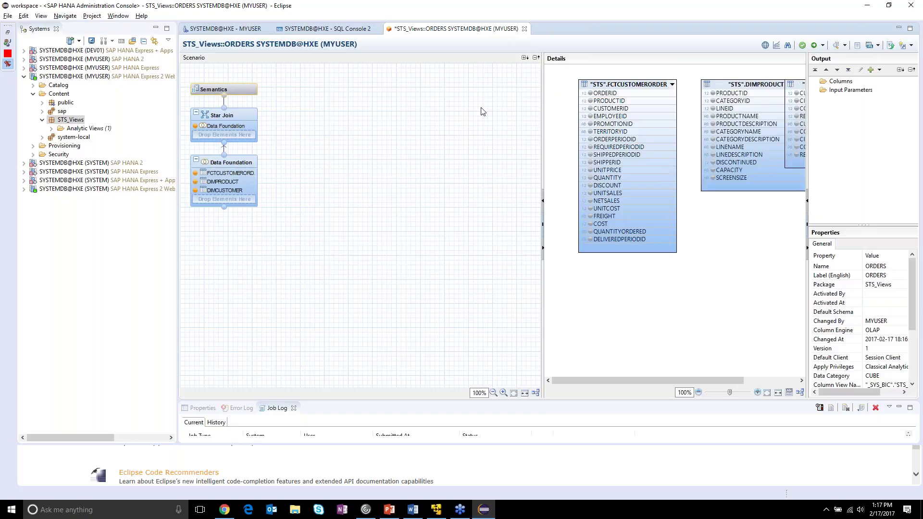
{"action": "mouse_move", "coordinate": [233, 163]}
- Arrange the diagram with DIMPRODUCT above DIMCUSTOMER, left of FCTCUSTOMERORDER
{"action": "left_click_drag", "start_coordinate": [541, 161], "coordinate": [358, 150]}
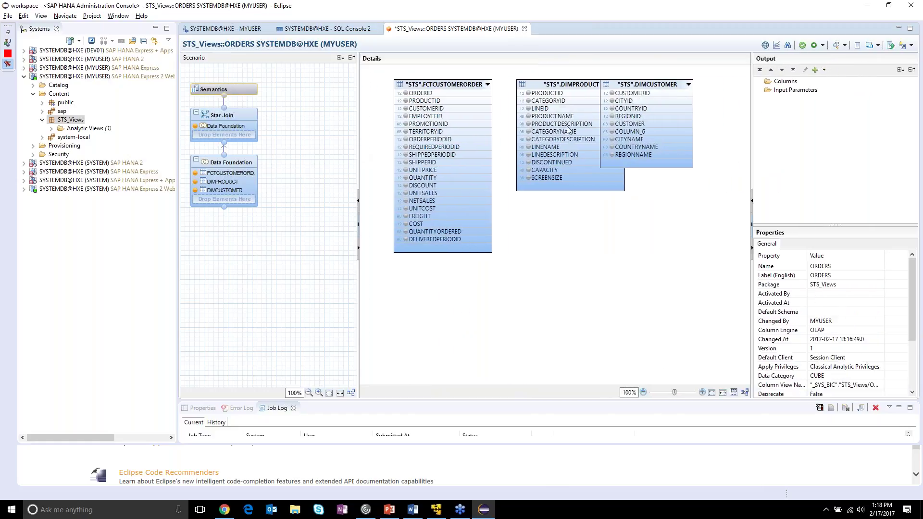
{"action": "left_click_drag", "start_coordinate": [621, 84], "coordinate": [542, 248]}
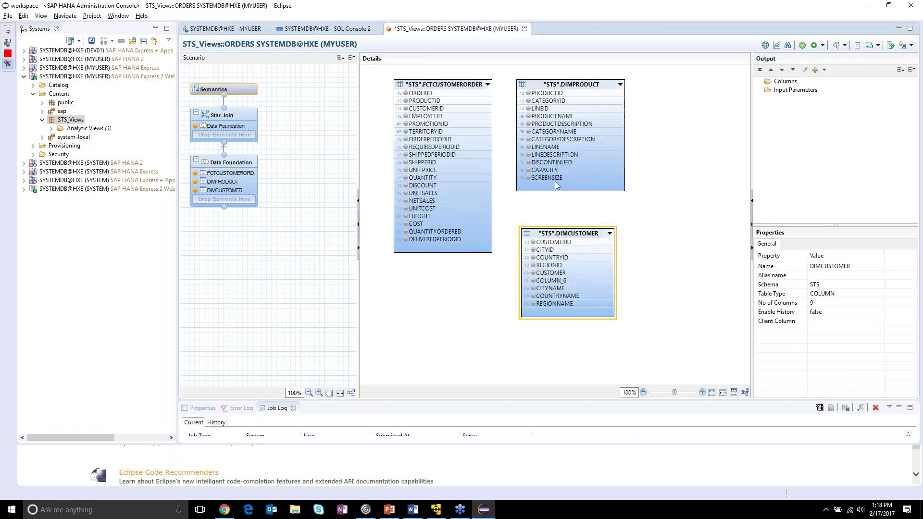
{"action": "left_click_drag", "start_coordinate": [557, 81], "coordinate": [565, 72]}
{"action": "left_click_drag", "start_coordinate": [563, 228], "coordinate": [568, 210]}
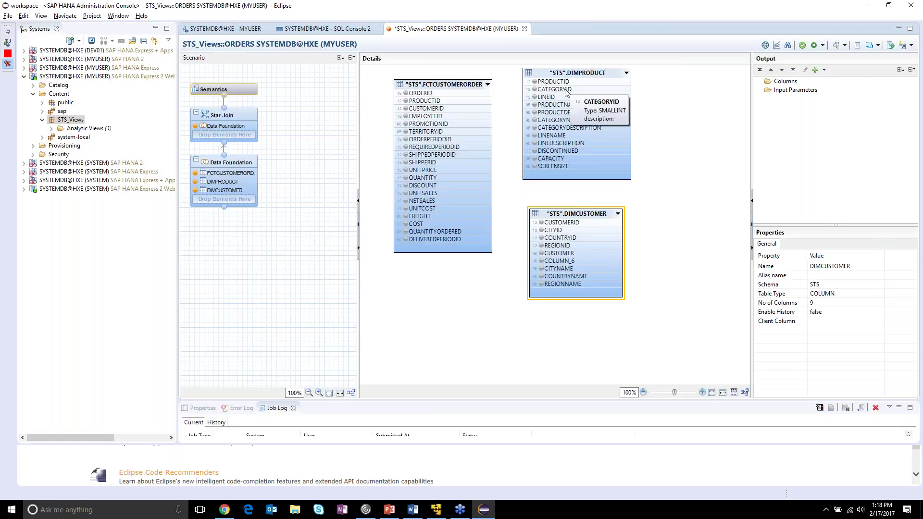
{"action": "mouse_move", "coordinate": [456, 84]}
{"action": "left_mouse_down"}
{"action": "mouse_move", "coordinate": [655, 114]}
{"action": "mouse_move", "coordinate": [615, 88]}
{"action": "mouse_move", "coordinate": [454, 82]}
{"action": "left_mouse_up"}
{"action": "left_click_drag", "start_coordinate": [561, 216], "coordinate": [422, 226]}
{"action": "left_click_drag", "start_coordinate": [668, 109], "coordinate": [529, 113]}
- Join DIMPRODUCT on PRODUCTID and DIMCUSTOMER on CUSTOMERID to FCTCUSTOMERORDER
{"action": "left_click", "coordinate": [417, 91]}
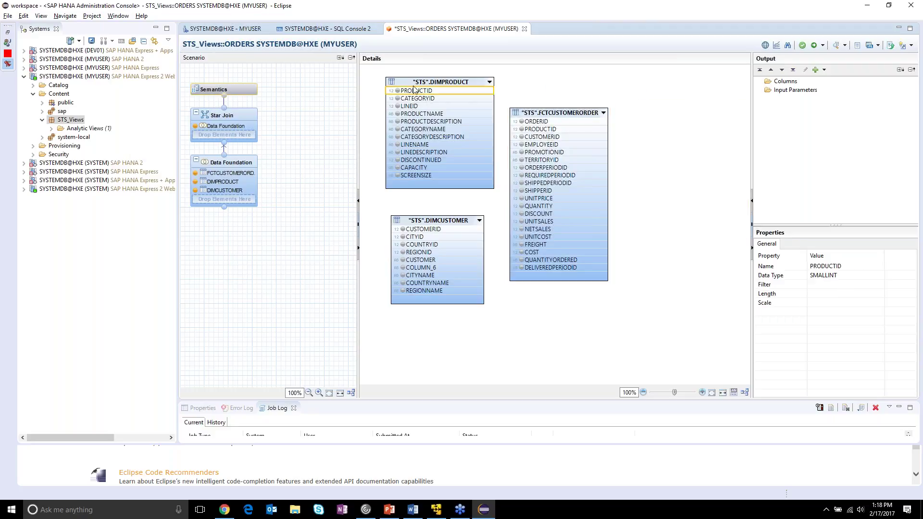
{"action": "left_click_drag", "start_coordinate": [416, 91], "coordinate": [540, 131]}
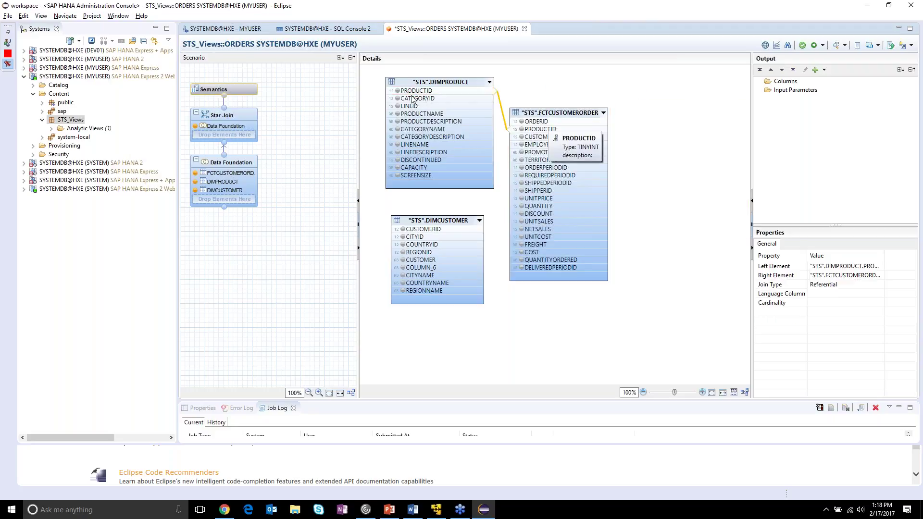
{"action": "left_click", "coordinate": [439, 231]}
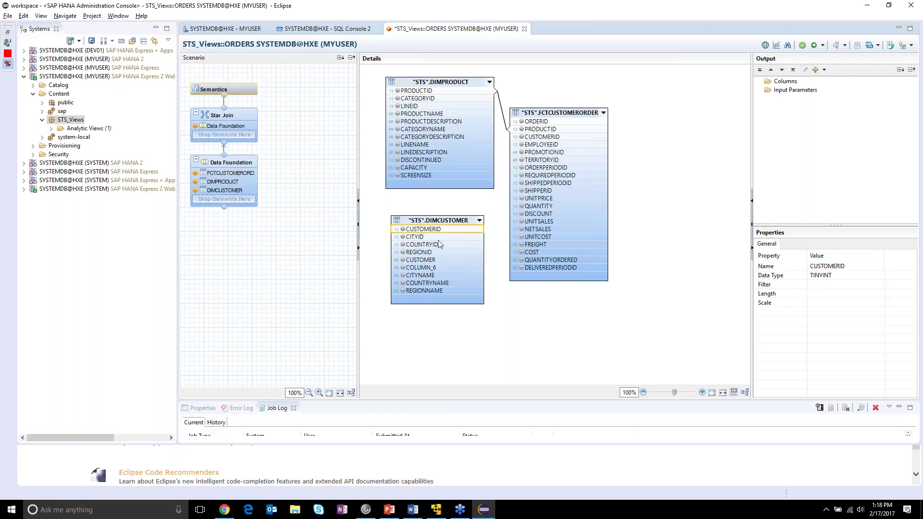
{"action": "left_click_drag", "start_coordinate": [438, 231], "coordinate": [508, 137]}
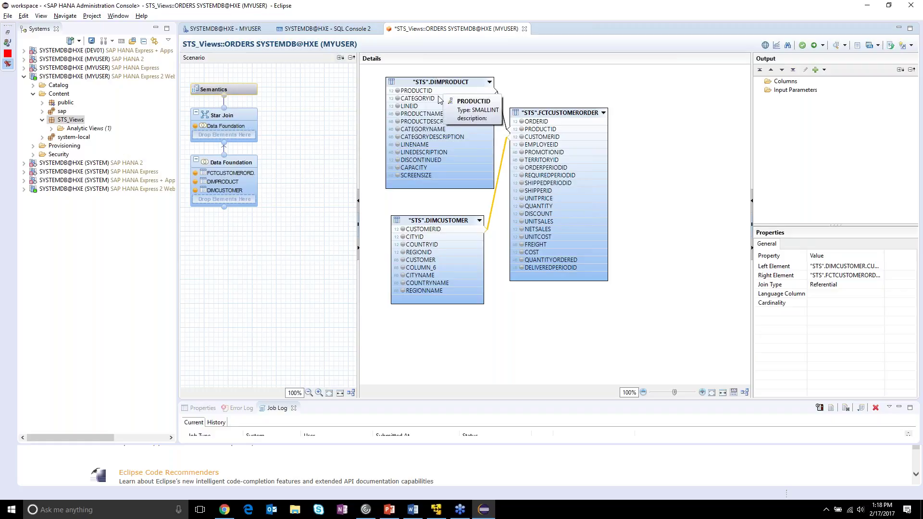
- Select PRODUCTNAME, CATEGORYNAME, LINENAME, CAPACITY, SCREENSIZE, CUSTOMER, CITYNAME and REGIONNAME in the dimension tables
{"action": "left_click", "coordinate": [444, 115]}
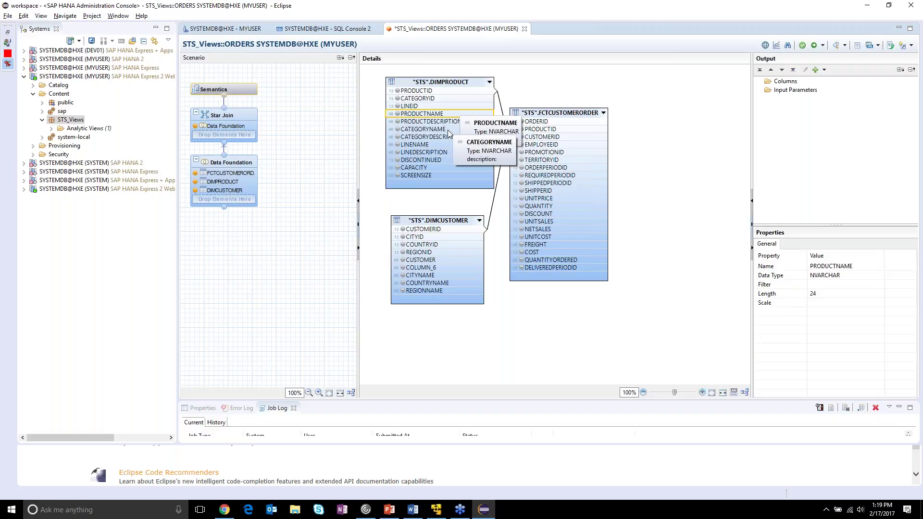
{"action": "left_click", "coordinate": [448, 130], "text": "ctrl"}
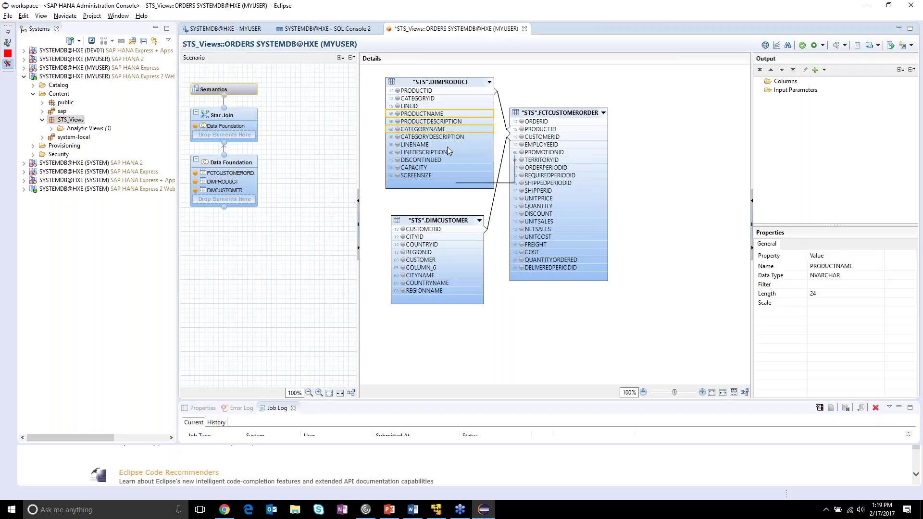
{"action": "left_click", "coordinate": [447, 145], "text": "ctrl"}
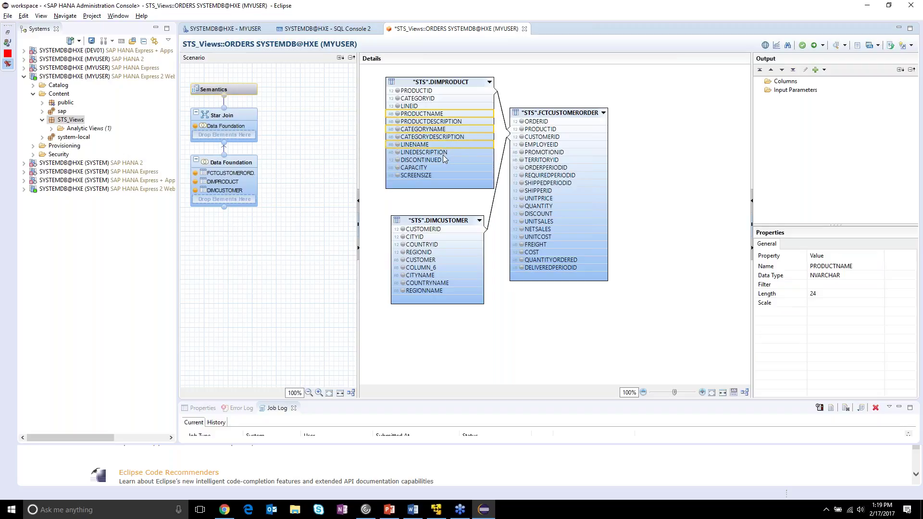
{"action": "left_click", "coordinate": [435, 167], "text": "ctrl"}
{"action": "left_click", "coordinate": [435, 176], "text": "ctrl"}
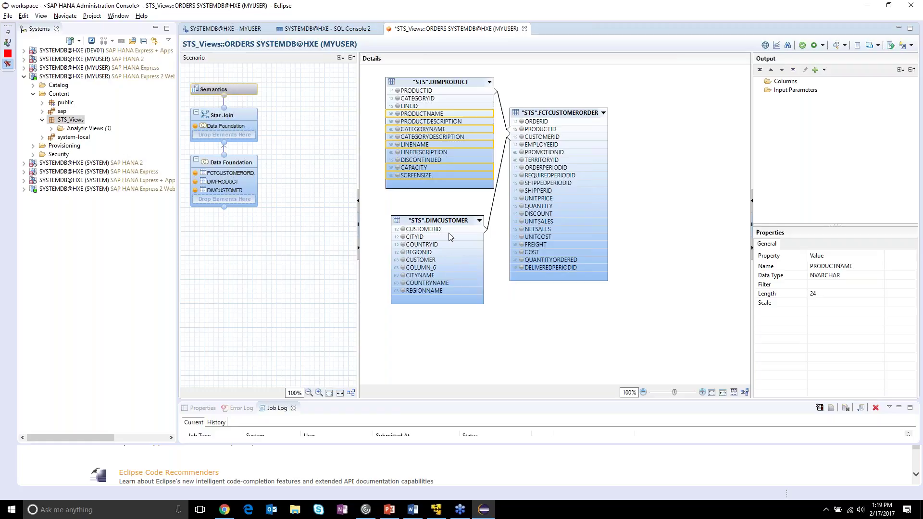
{"action": "left_click", "coordinate": [436, 261]}
{"action": "left_click", "coordinate": [440, 277]}
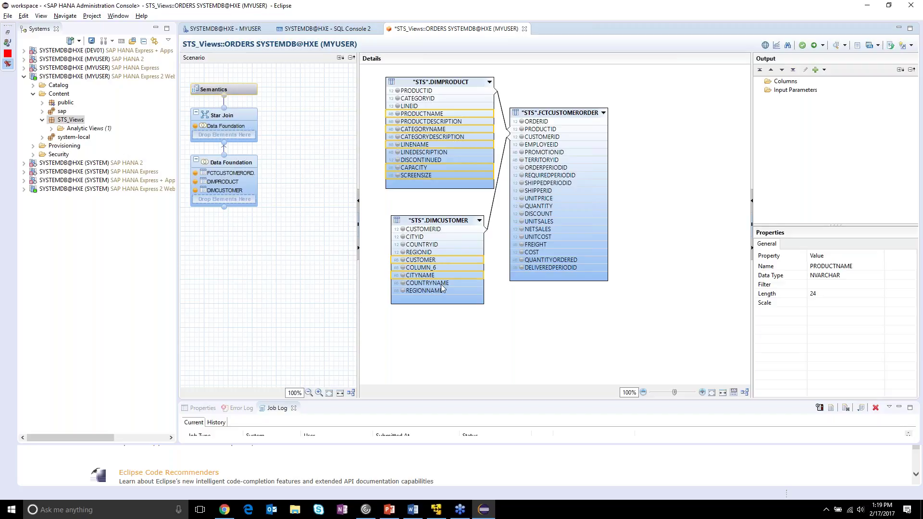
{"action": "left_click", "coordinate": [442, 290]}
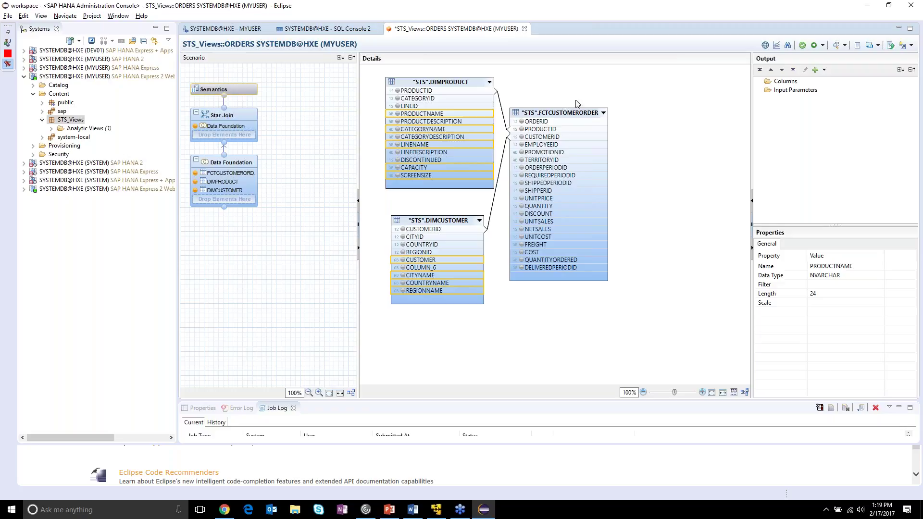
- Add QUANTITY, DISCOUNT, NETSALES and QUANTITYORDERED from FCTCUSTOMERORDER to the selection
{"action": "left_click", "coordinate": [553, 206]}
{"action": "left_click", "coordinate": [554, 215]}
{"action": "left_click", "coordinate": [554, 230]}
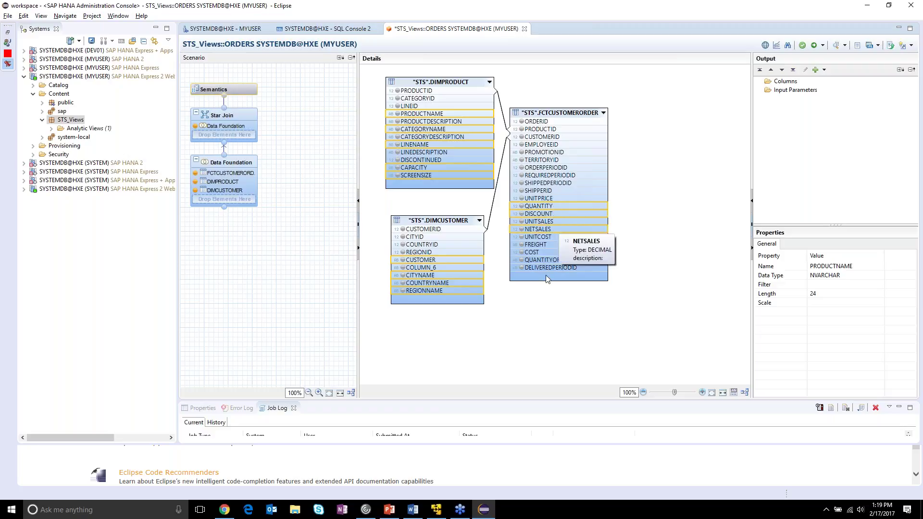
{"action": "left_click", "coordinate": [555, 261]}
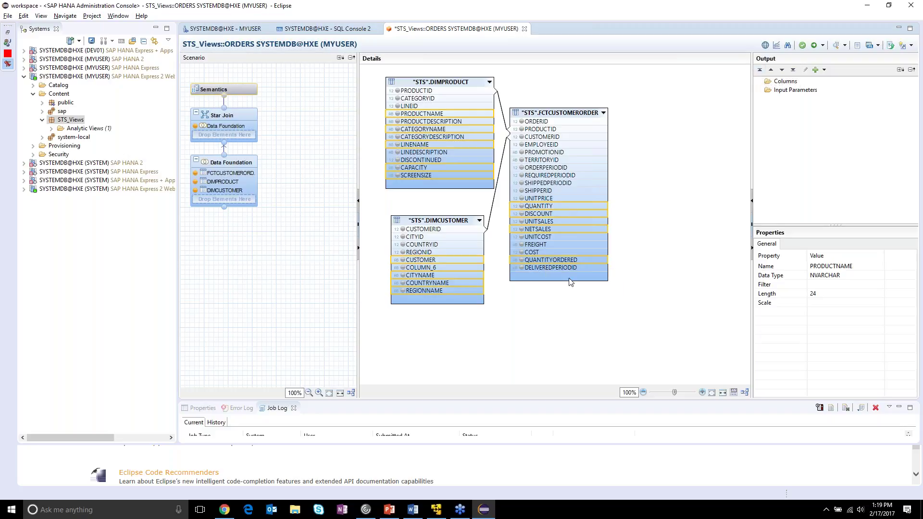
- Use Add To Output on the selected columns to make them output columns
{"action": "right_click", "coordinate": [599, 205]}
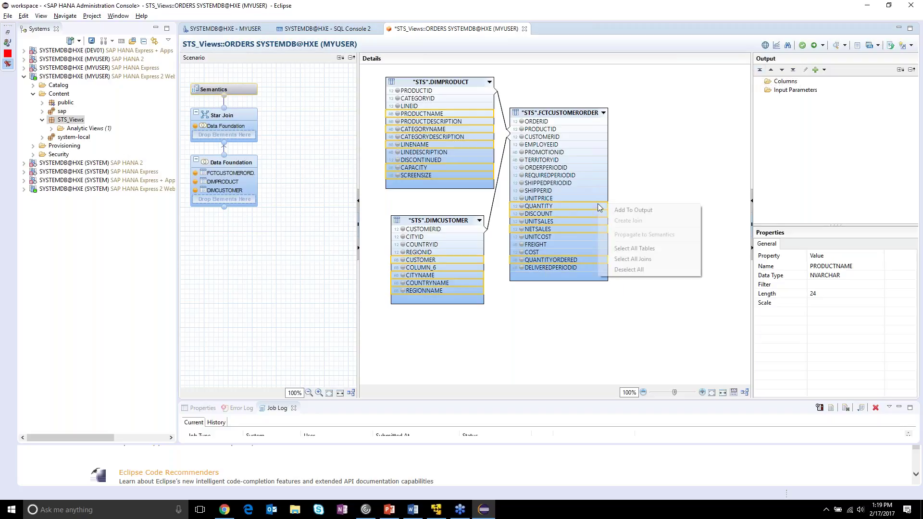
{"action": "left_click", "coordinate": [649, 210]}
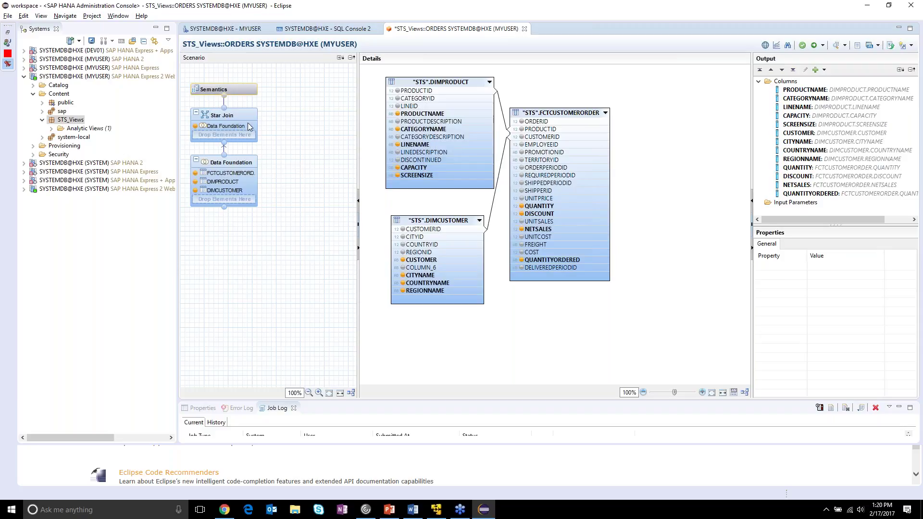
- Select the Star Join node, then open the Semantics node's column list
{"action": "left_click", "coordinate": [241, 121]}
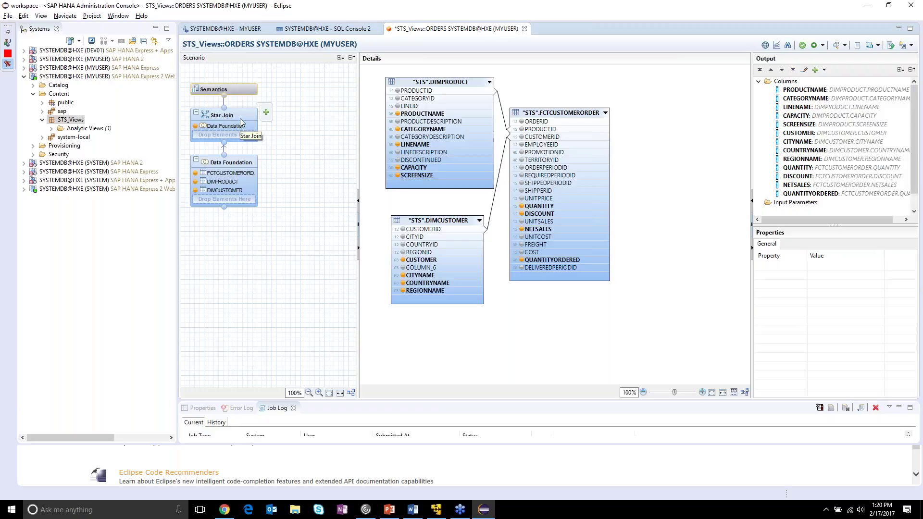
{"action": "left_click", "coordinate": [240, 121]}
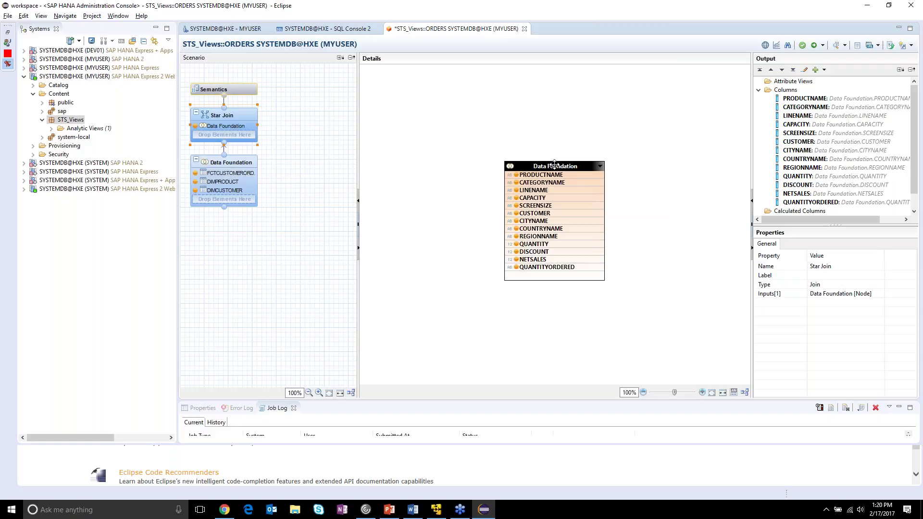
{"action": "left_click", "coordinate": [239, 91]}
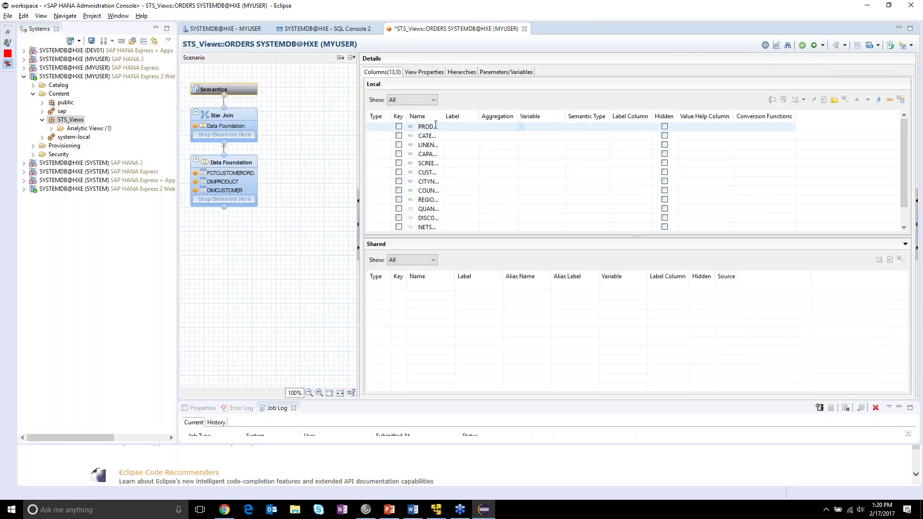
- Widen the name column and tick Hidden for SCREENSIZE in the Semantics Columns table
{"action": "left_click_drag", "start_coordinate": [443, 117], "coordinate": [475, 122]}
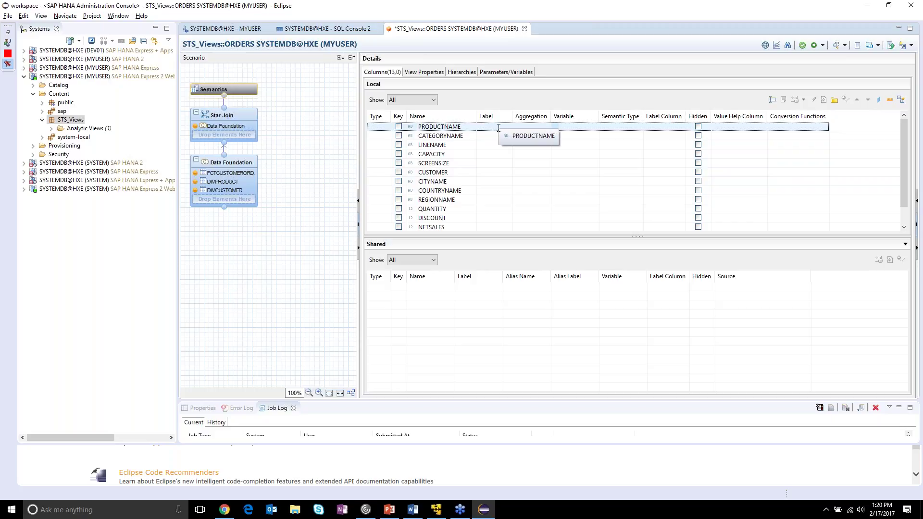
{"action": "left_click", "coordinate": [491, 129]}
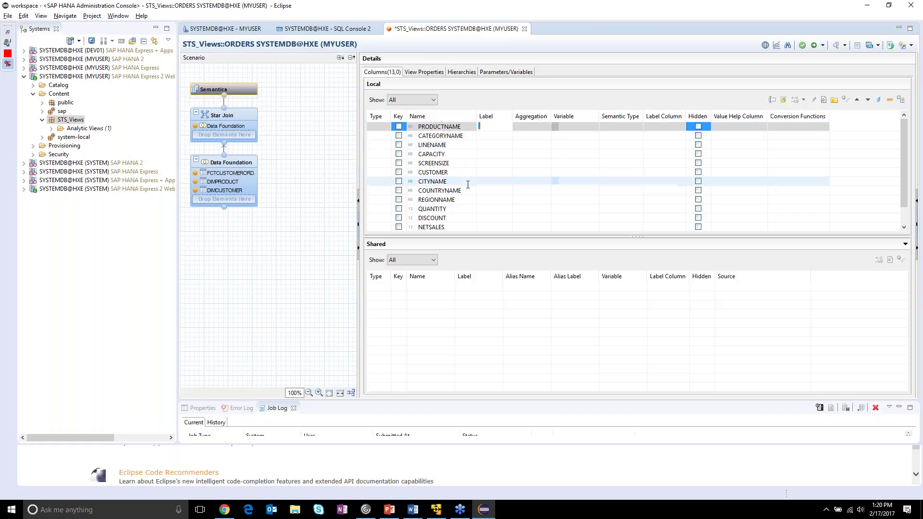
{"action": "mouse_move", "coordinate": [235, 175]}
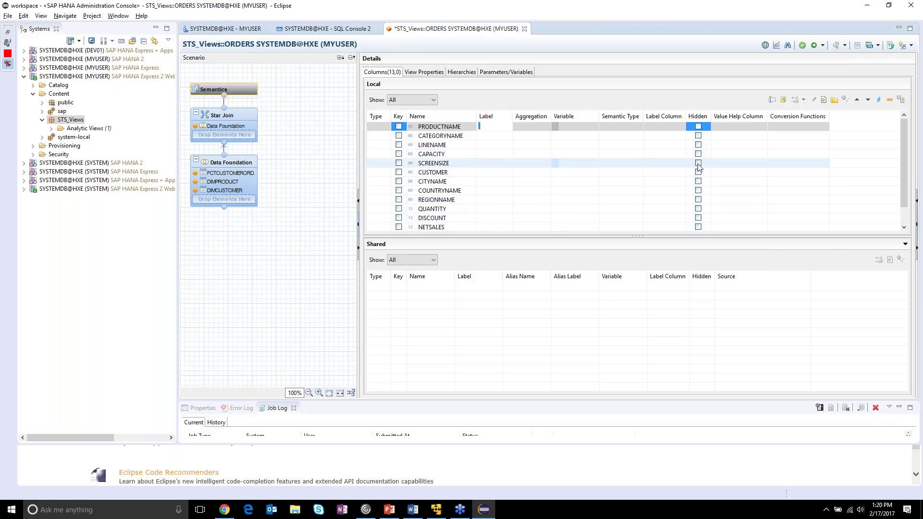
{"action": "left_click", "coordinate": [698, 164]}
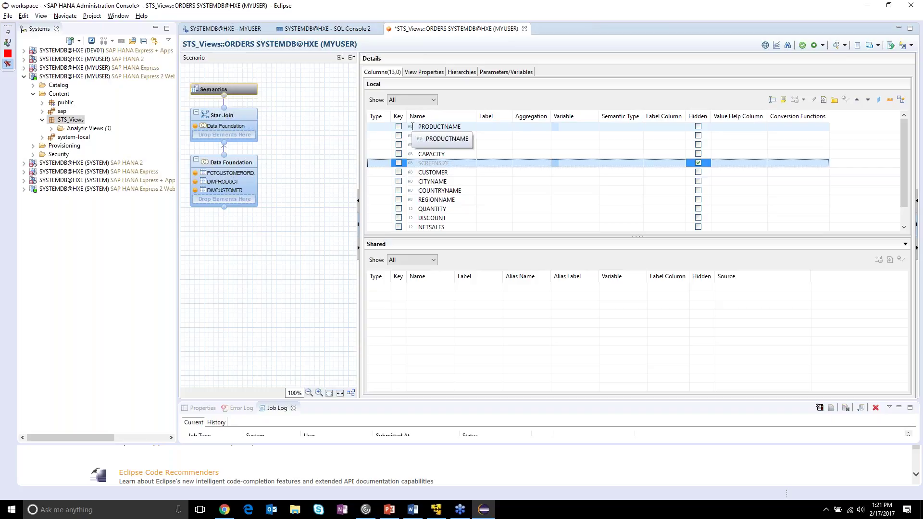
{"action": "scroll", "coordinate": [414, 192], "scroll_direction": "down", "scroll_amount": 1}
{"action": "scroll", "coordinate": [415, 202], "scroll_direction": "up", "scroll_amount": 1}
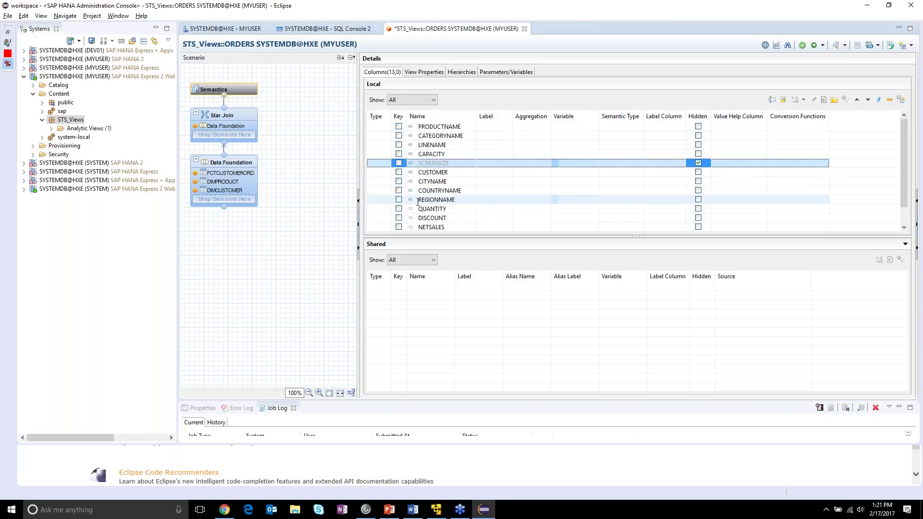
{"action": "left_click", "coordinate": [380, 127]}
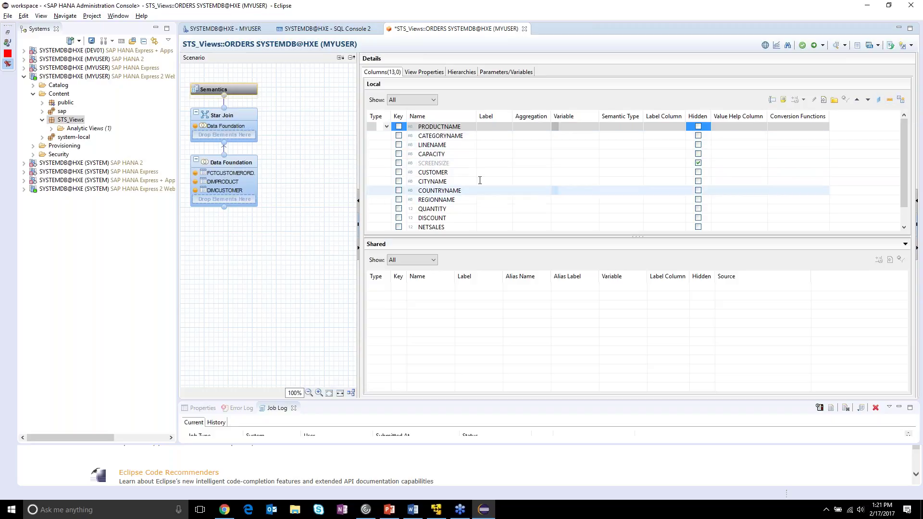
- Mark PRODUCTNAME through REGIONNAME as attributes
{"action": "left_click", "coordinate": [469, 198], "text": "shift"}
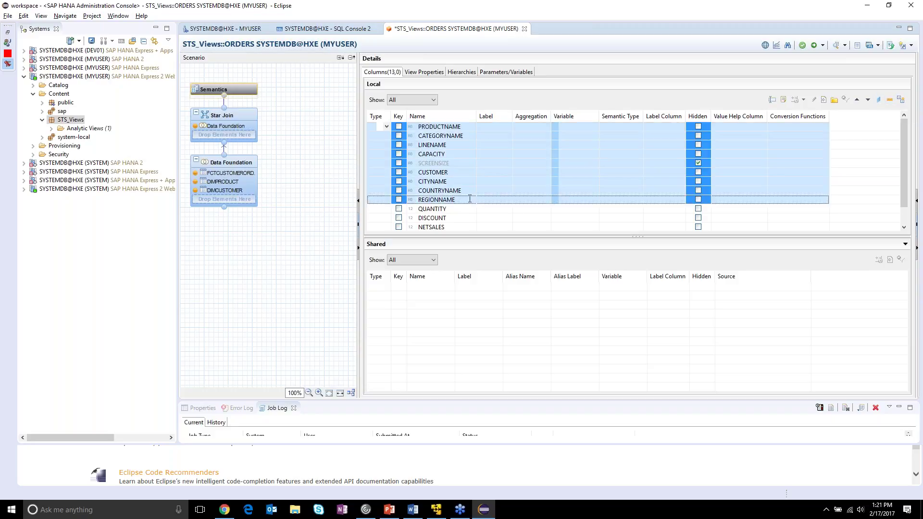
{"action": "left_click", "coordinate": [879, 100]}
{"action": "left_click_drag", "start_coordinate": [374, 199], "coordinate": [384, 215]}
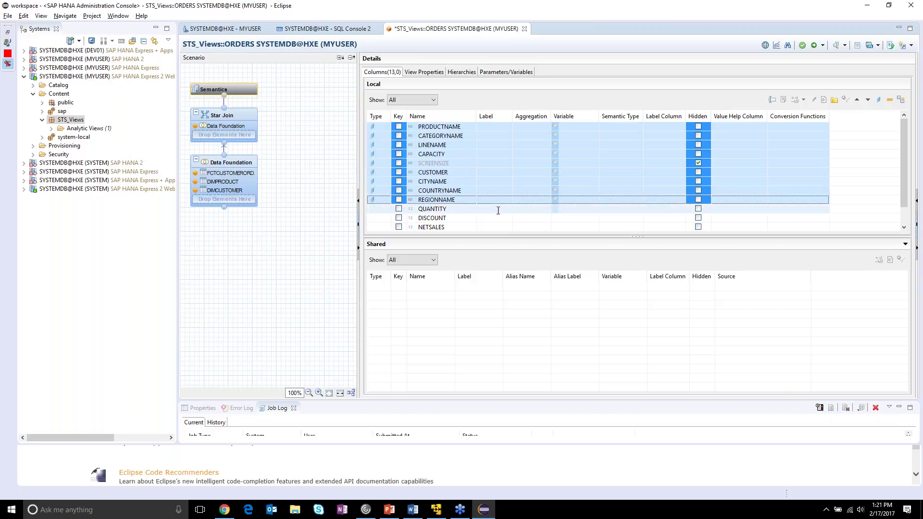
- Mark QUANTITY through QUANTITYORDERED as measures, keeping QUANTITY's aggregation at Sum
{"action": "left_click", "coordinate": [480, 210]}
{"action": "scroll", "coordinate": [491, 209], "scroll_direction": "down", "scroll_amount": 1}
{"action": "left_click", "coordinate": [493, 220], "text": "shift"}
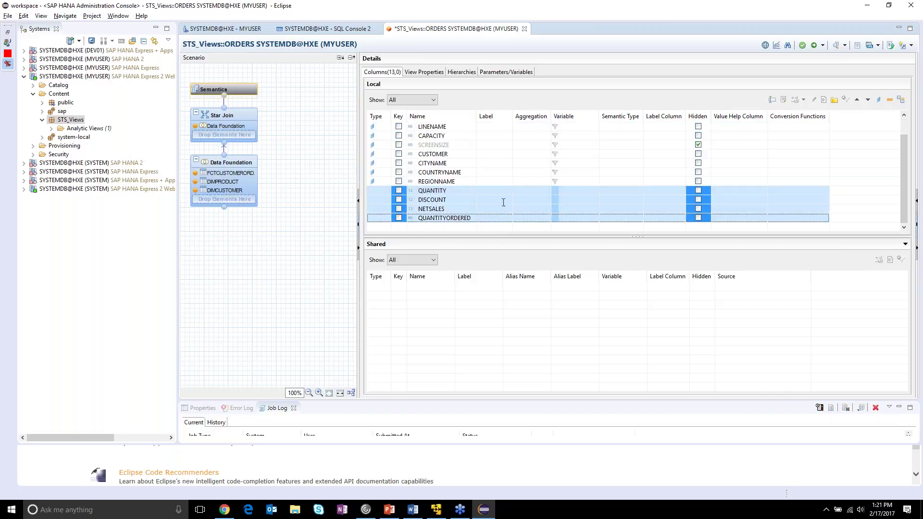
{"action": "left_click", "coordinate": [890, 100]}
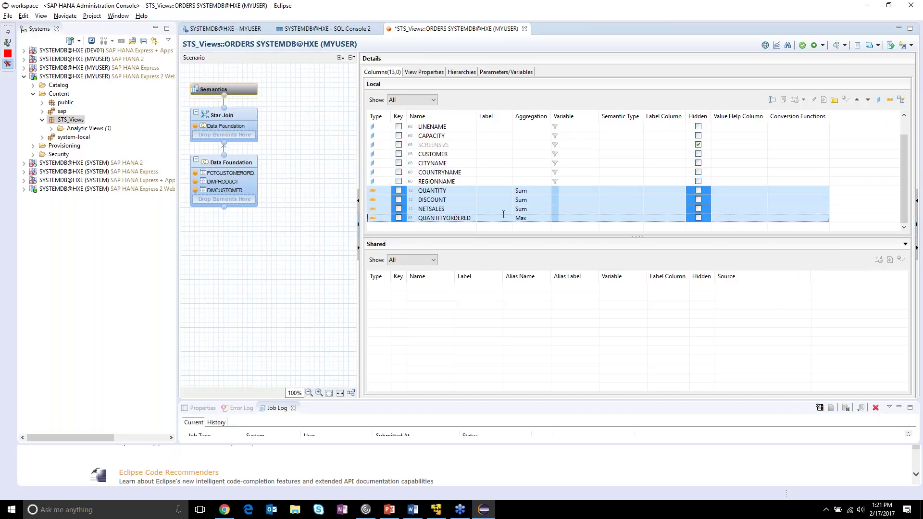
{"action": "left_click", "coordinate": [541, 191]}
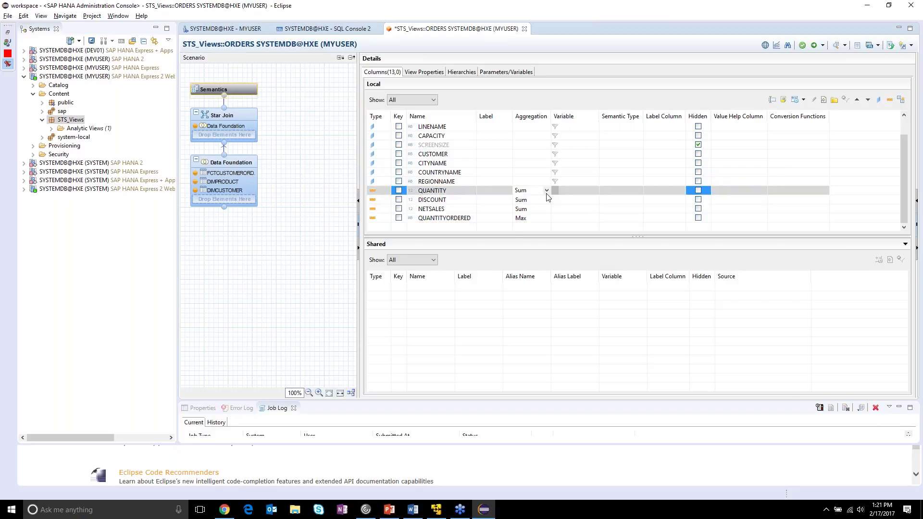
{"action": "left_click", "coordinate": [546, 191]}
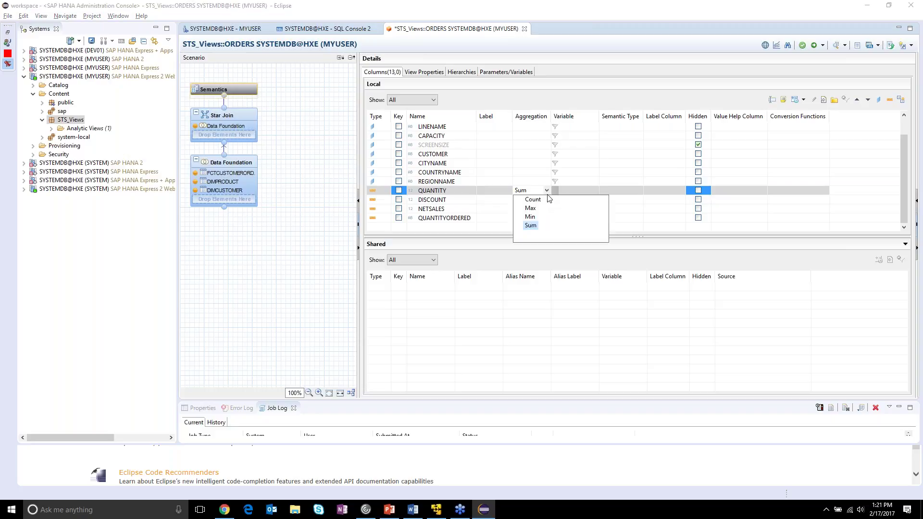
{"action": "left_click", "coordinate": [568, 98]}
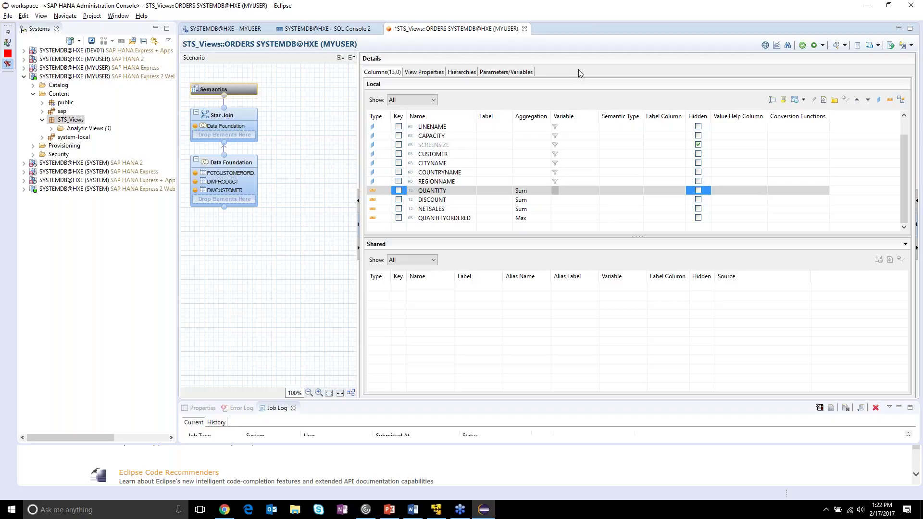
- Save and validate the ORDERS analytic view, enlarging the Job Log panel
{"action": "scroll", "coordinate": [592, 191], "scroll_direction": "up", "scroll_amount": 1}
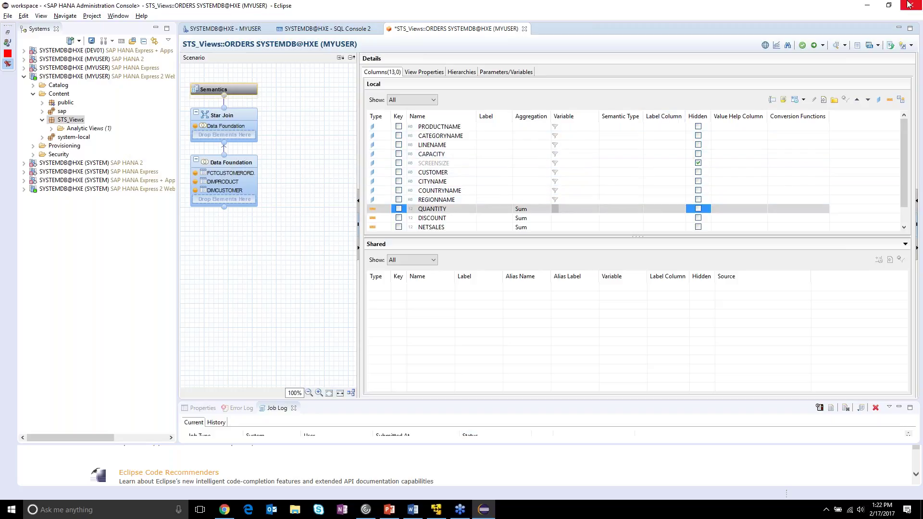
{"action": "left_click", "coordinate": [803, 44]}
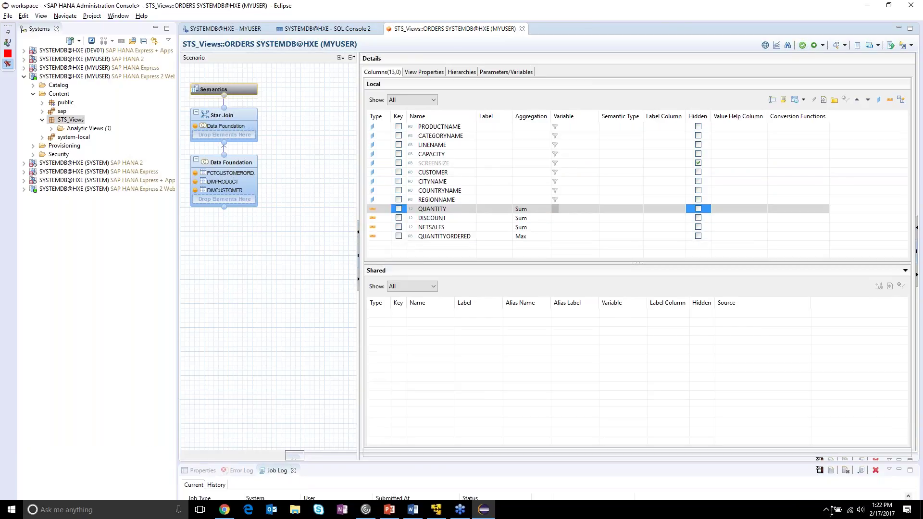
{"action": "left_click_drag", "start_coordinate": [691, 457], "coordinate": [680, 355]}
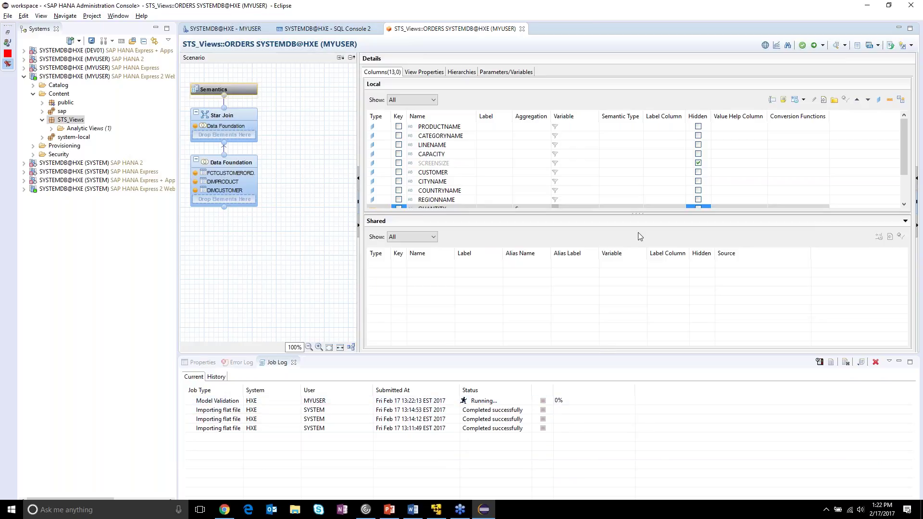
{"action": "left_click_drag", "start_coordinate": [639, 214], "coordinate": [636, 251]}
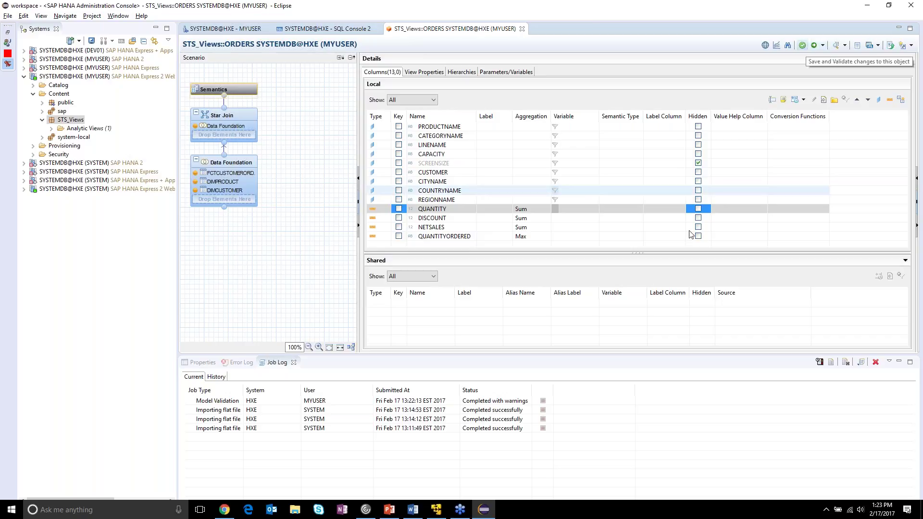
- Review the Model Validation job report, completed with warnings, then close it
{"action": "left_click", "coordinate": [506, 403]}
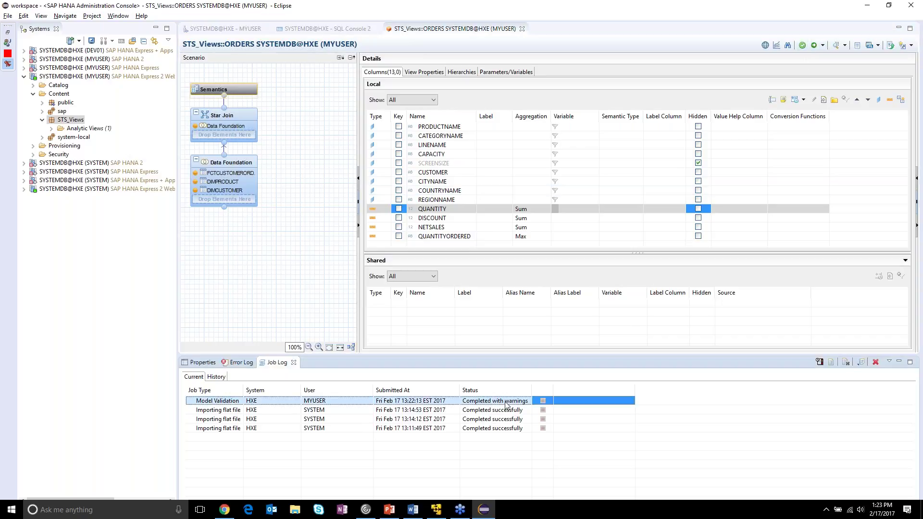
{"action": "double_click", "coordinate": [506, 406]}
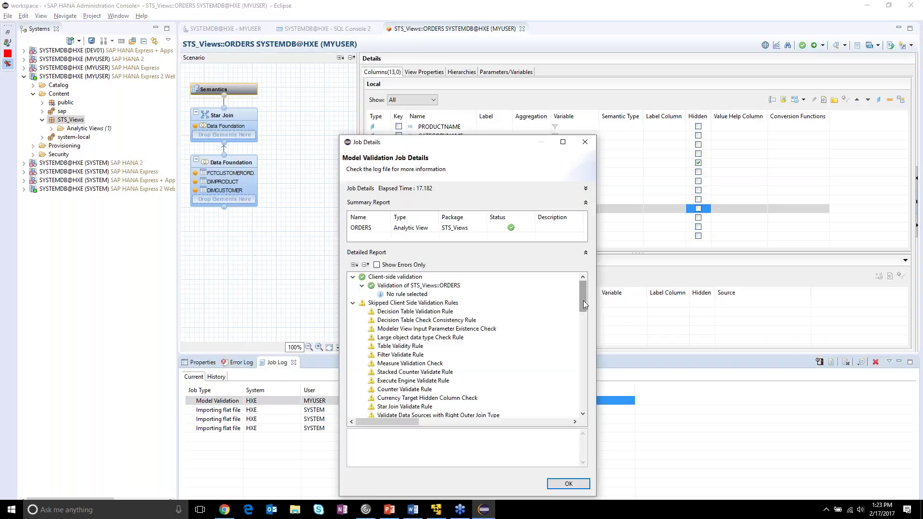
{"action": "mouse_move", "coordinate": [583, 311]}
{"action": "left_mouse_down"}
{"action": "mouse_move", "coordinate": [577, 398]}
{"action": "mouse_move", "coordinate": [581, 293]}
{"action": "left_mouse_up"}
{"action": "left_click", "coordinate": [570, 484]}
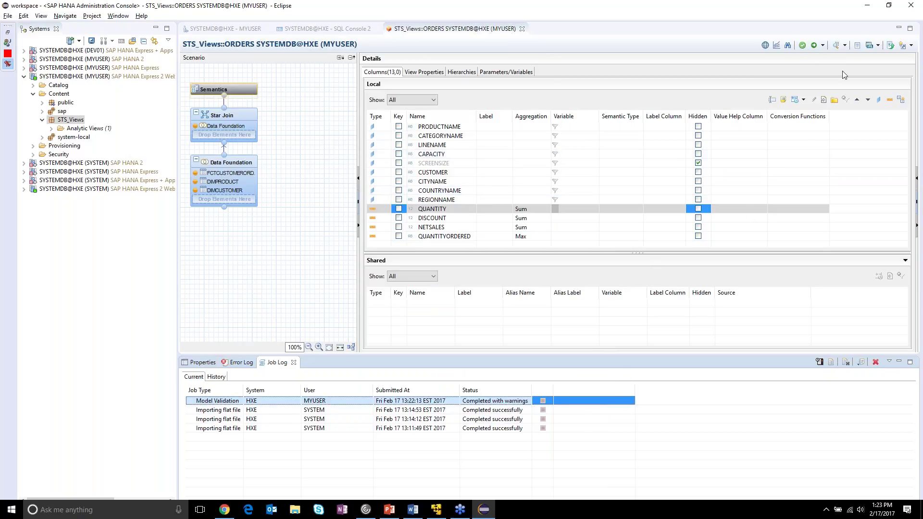
- Activate the ORDERS analytic view and refresh the STS_Views package
{"action": "left_click", "coordinate": [816, 46]}
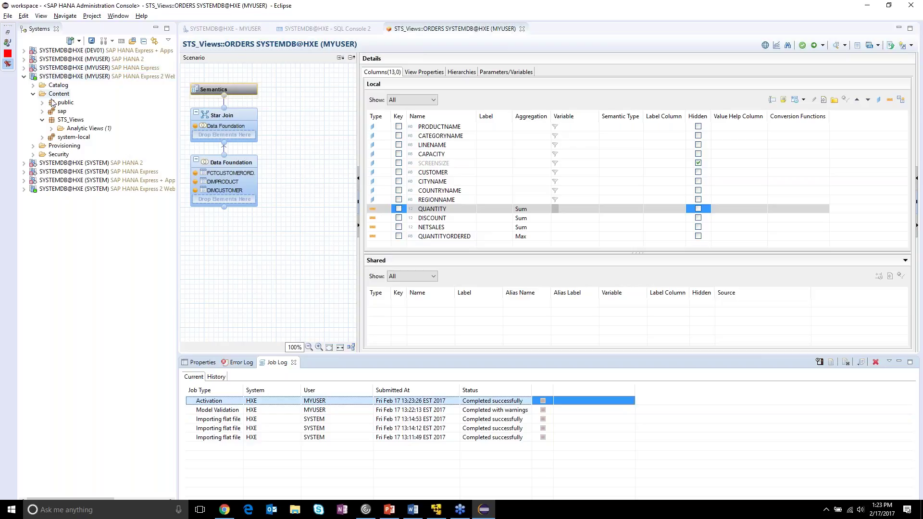
{"action": "right_click", "coordinate": [70, 123]}
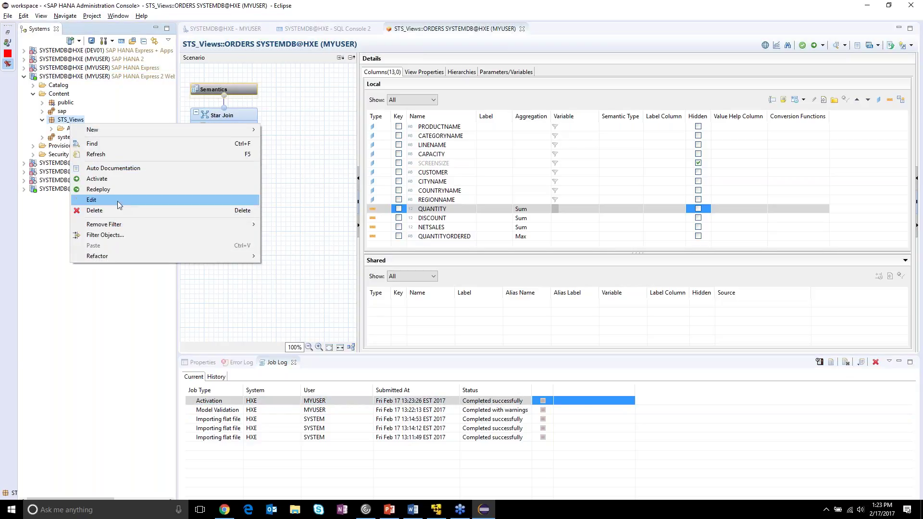
{"action": "left_click", "coordinate": [123, 155]}
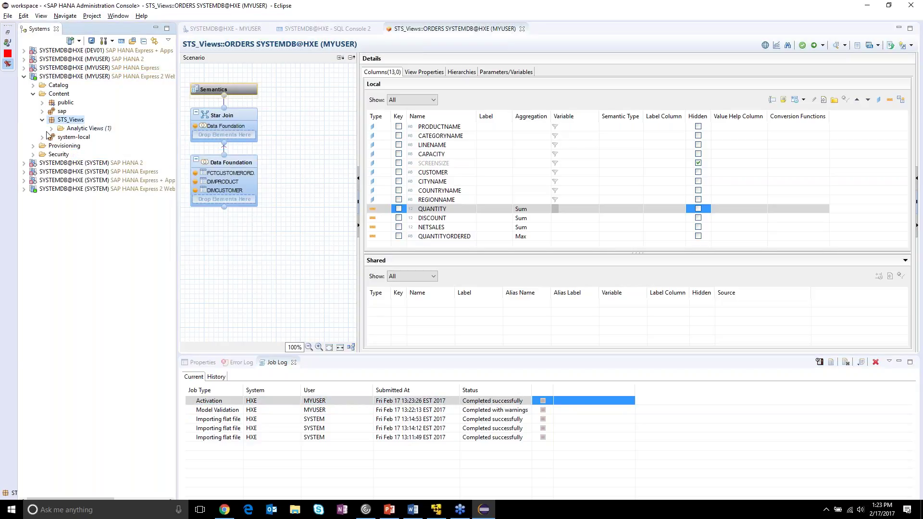
- Expand Analytic Views and bring up the actions for the ORDERS view
{"action": "left_click", "coordinate": [51, 128]}
{"action": "left_click", "coordinate": [86, 137]}
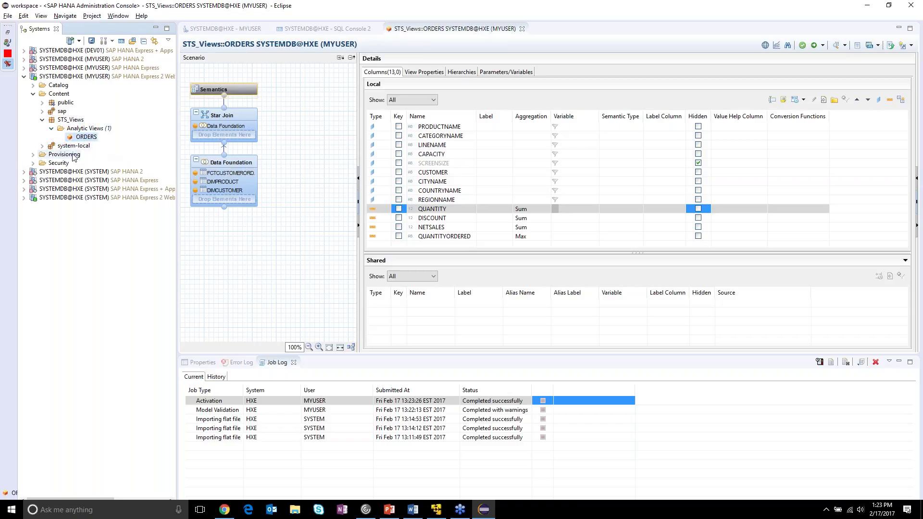
{"action": "right_click", "coordinate": [91, 138]}
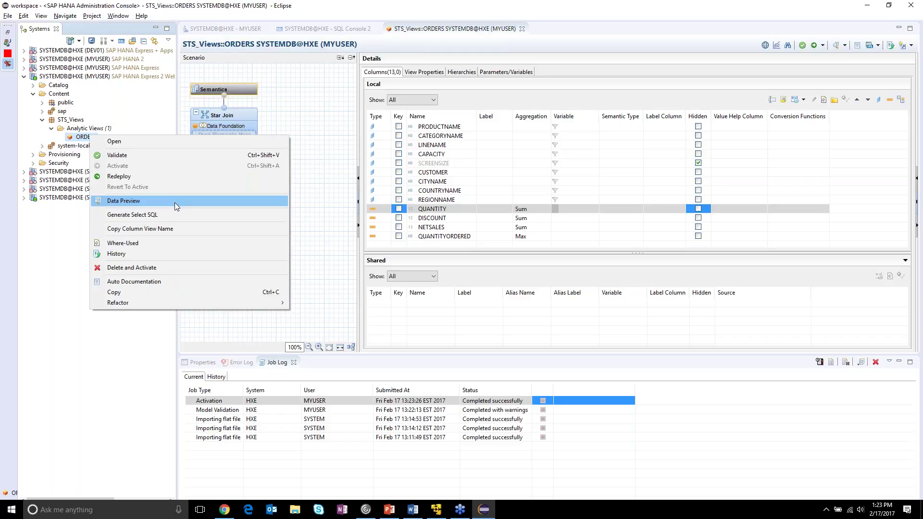
- Open a data preview of the ORDERS analytic view
{"action": "left_click", "coordinate": [175, 203]}
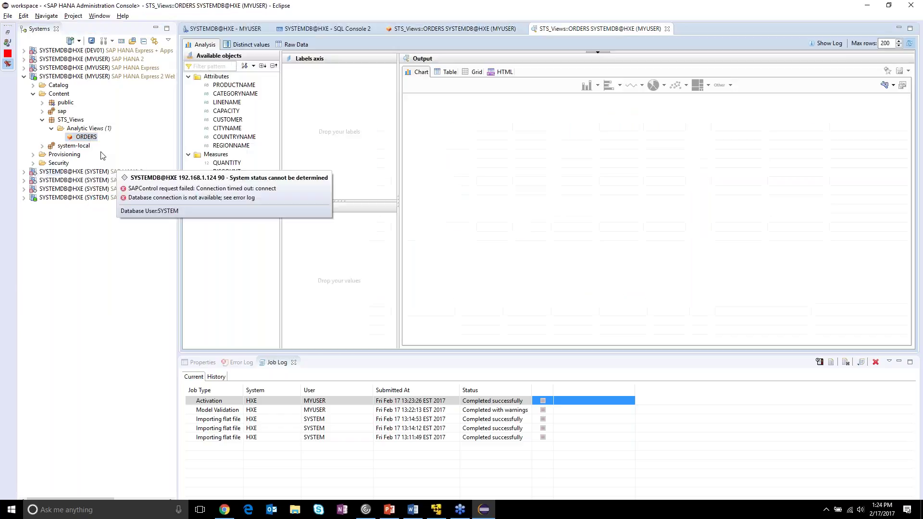
{"action": "right_click", "coordinate": [91, 138]}
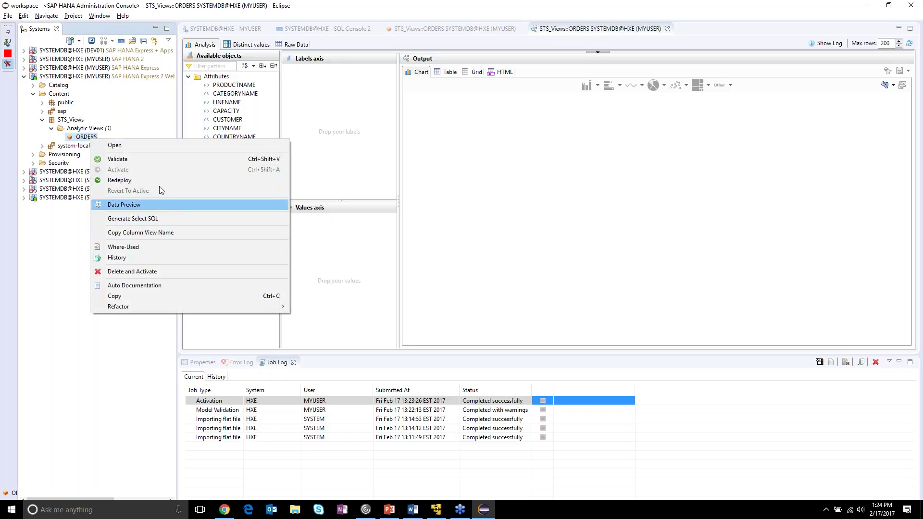
{"action": "left_click", "coordinate": [594, 7]}
{"action": "mouse_move", "coordinate": [249, 86]}
{"action": "left_mouse_down"}
{"action": "mouse_move", "coordinate": [227, 92]}
{"action": "mouse_move", "coordinate": [242, 97]}
{"action": "left_mouse_up"}
- Chart QUANTITY against CATEGORYNAME and PRODUCTNAME labels as an enlarged pie chart
{"action": "left_click_drag", "start_coordinate": [225, 163], "coordinate": [319, 239]}
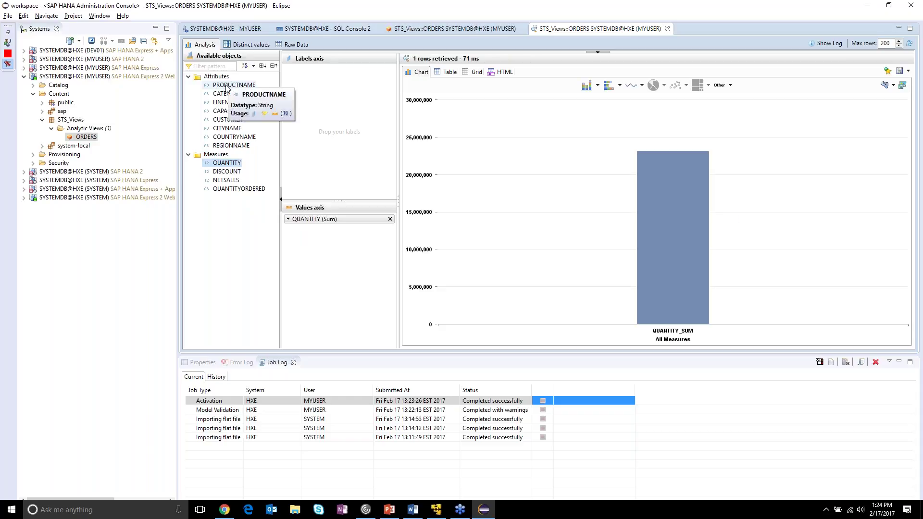
{"action": "left_click_drag", "start_coordinate": [228, 93], "coordinate": [337, 96]}
{"action": "left_click_drag", "start_coordinate": [234, 84], "coordinate": [337, 82]}
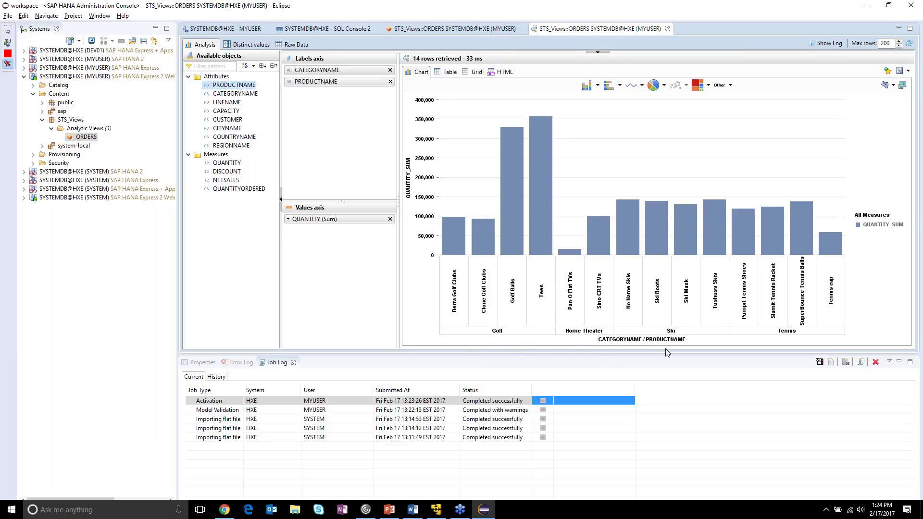
{"action": "left_click_drag", "start_coordinate": [662, 355], "coordinate": [642, 432]}
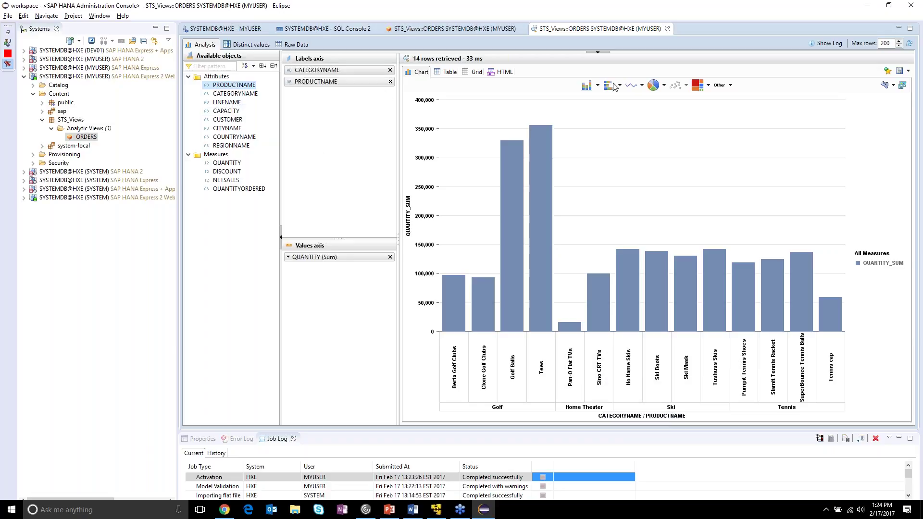
{"action": "left_click", "coordinate": [654, 85]}
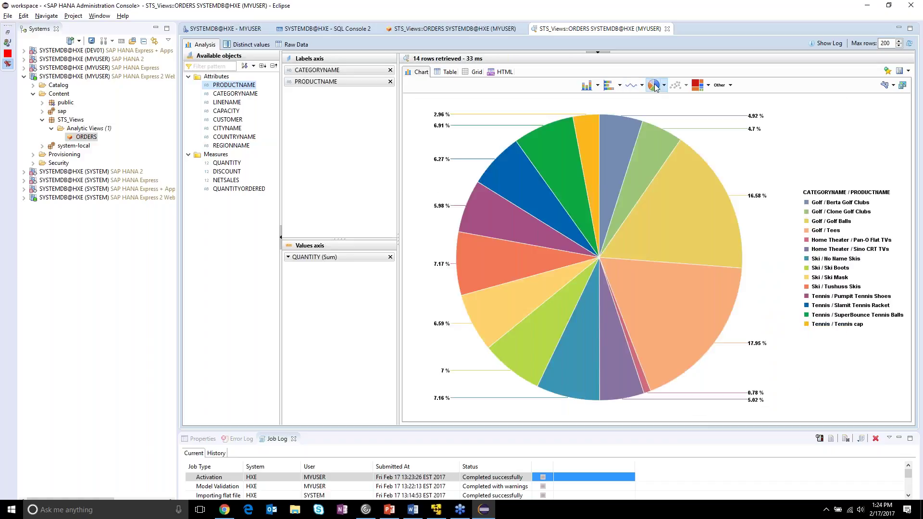